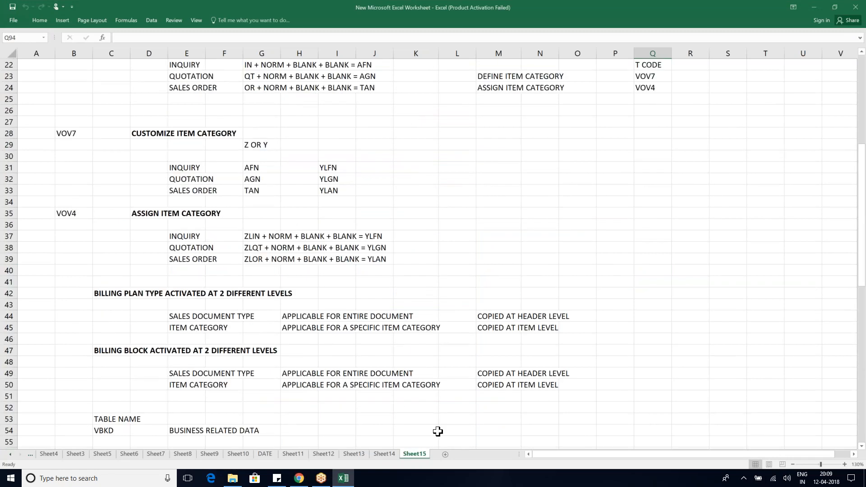
Add a new worksheet after Sheet15 and set its zoom to 130%
click(445, 455)
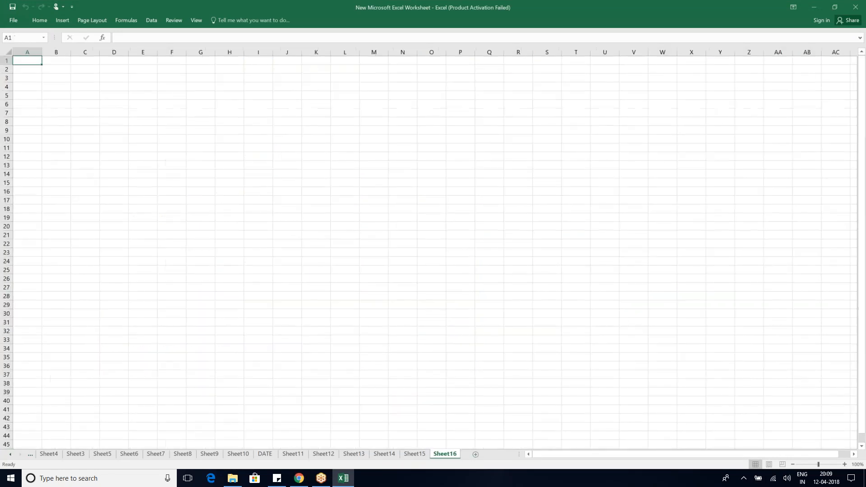
click(845, 465)
click(845, 465)
click(845, 465)
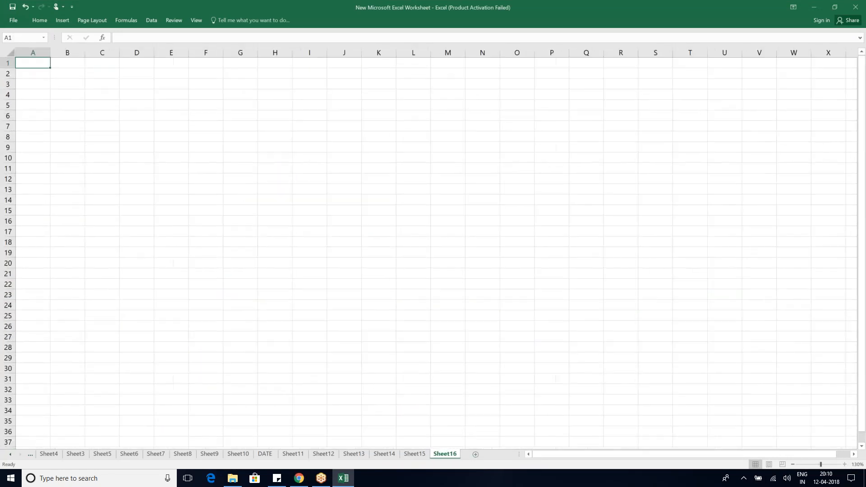
Enter the heading CONDITION TECHNIQUE in cell B3 and make it bold
click(69, 87)
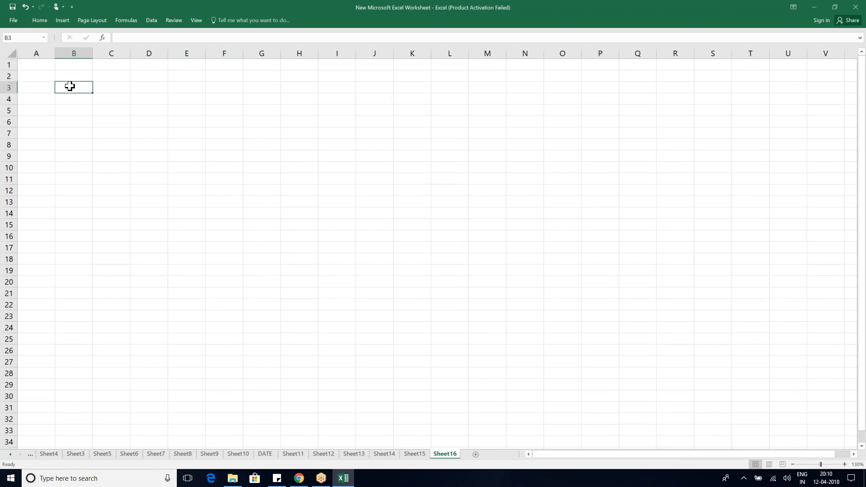
text(CONDITION T)
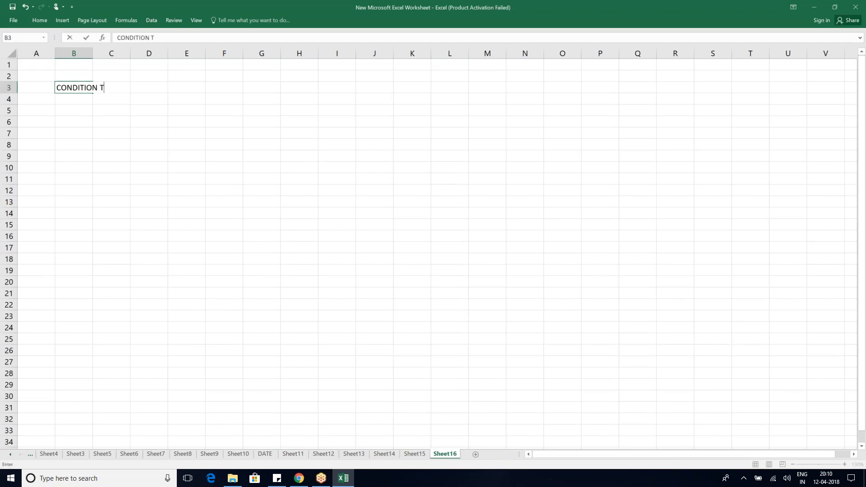
text(ECHNIQUES)
key(BackSpace)
key(Return)
click(75, 92)
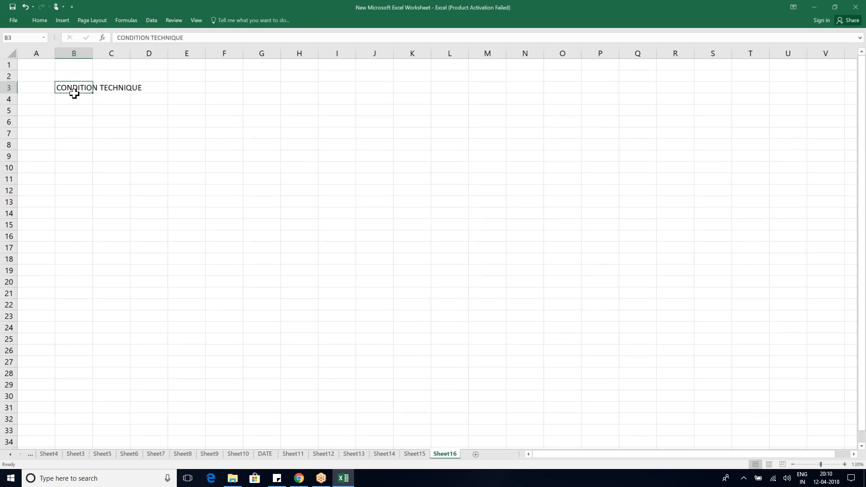
key(ctrl+b)
List LISTING/EXCLUSION, CROSS SELLING and PRICING in cells C5 to C7 under the heading
click(109, 111)
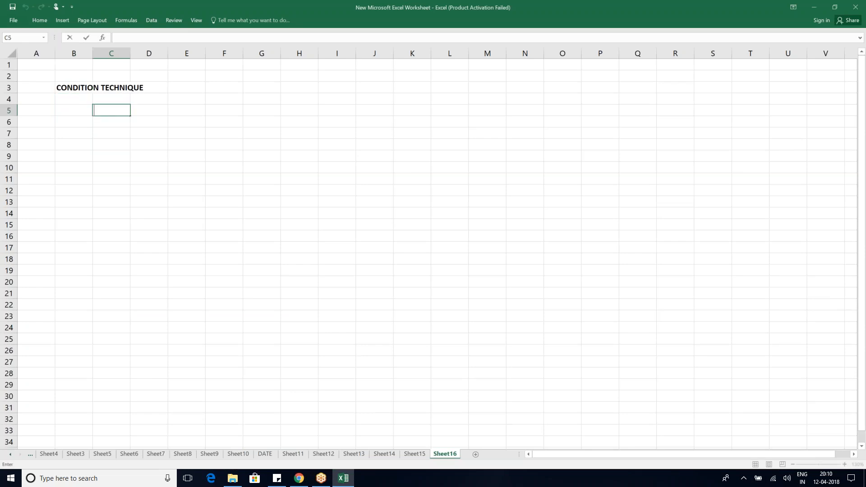
text(LISTING/EXCLUSION)
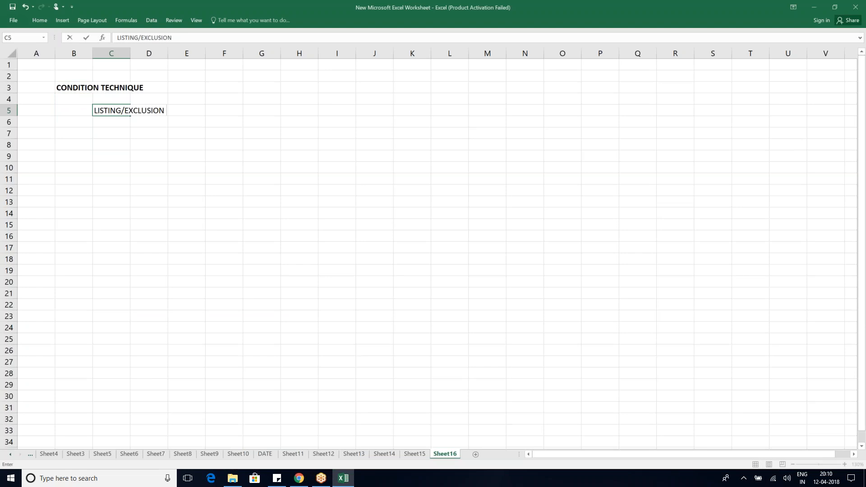
key(Return)
text(CR)
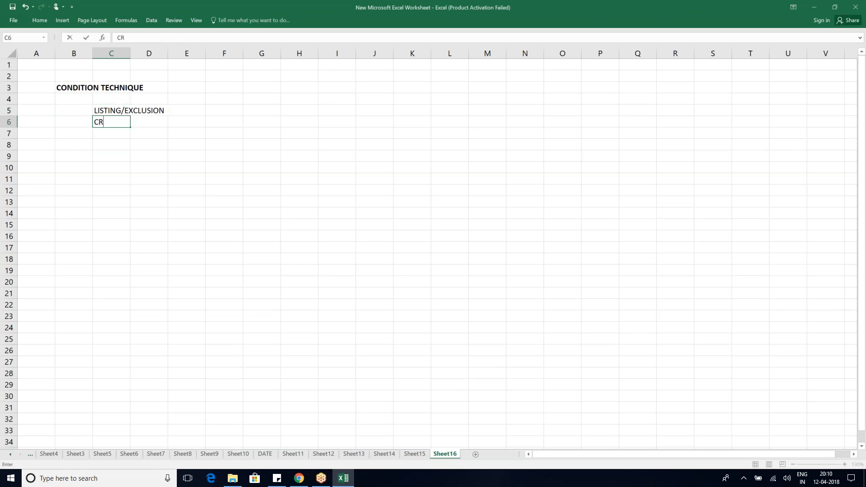
text(OSS SELLING)
key(Return)
text(PRICING)
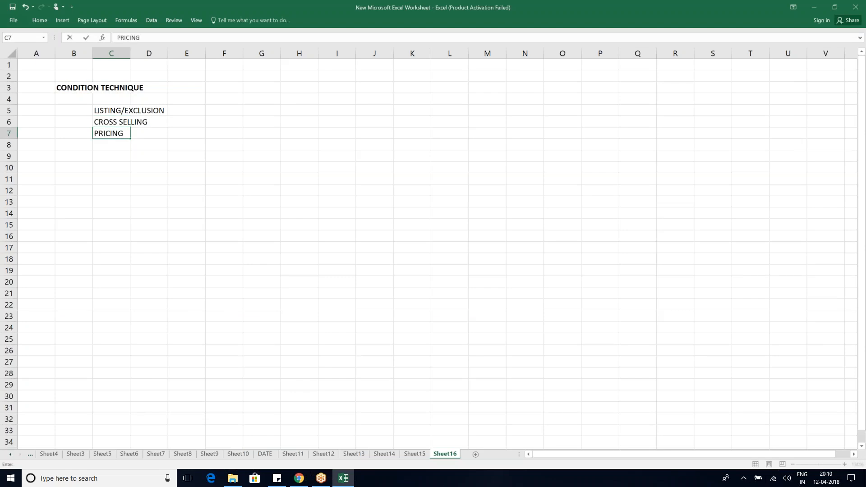
key(Return)
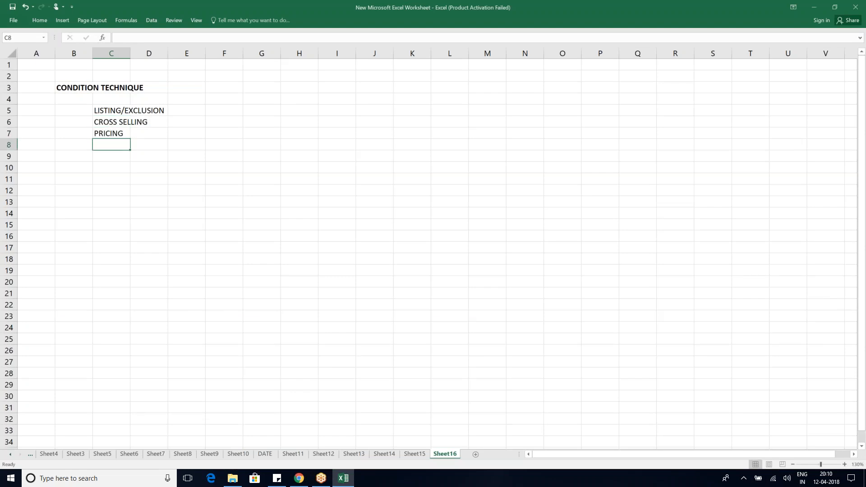
Continue the list in cells C8 to C10 with FREE GOODS, REVENUE ACCOUNT DETERMINATION and REBATE PROCESSING
text(FREE GOODS)
key(Return)
text(REVE)
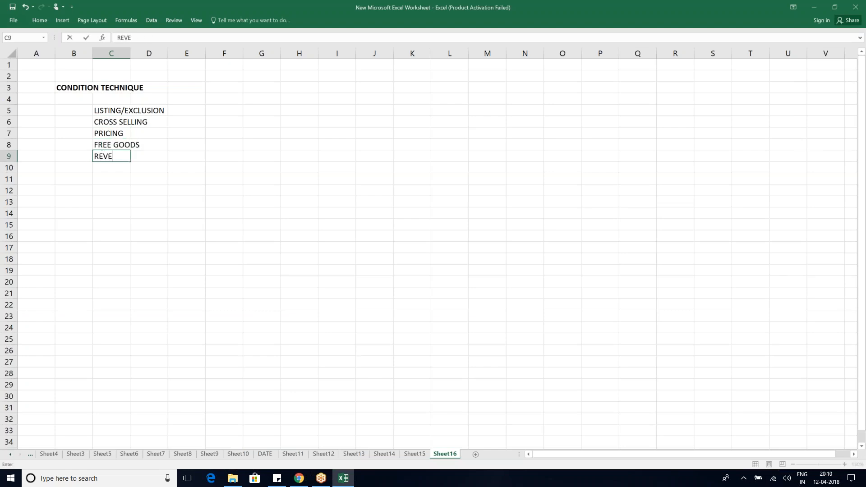
text(NUE ACCOUNT DETERMINATION)
key(Return)
text(REBATE PROCESSING)
Set the font color of PRICING, REVENUE ACCOUNT DETERMINATION and REBATE PROCESSING to red
click(114, 135)
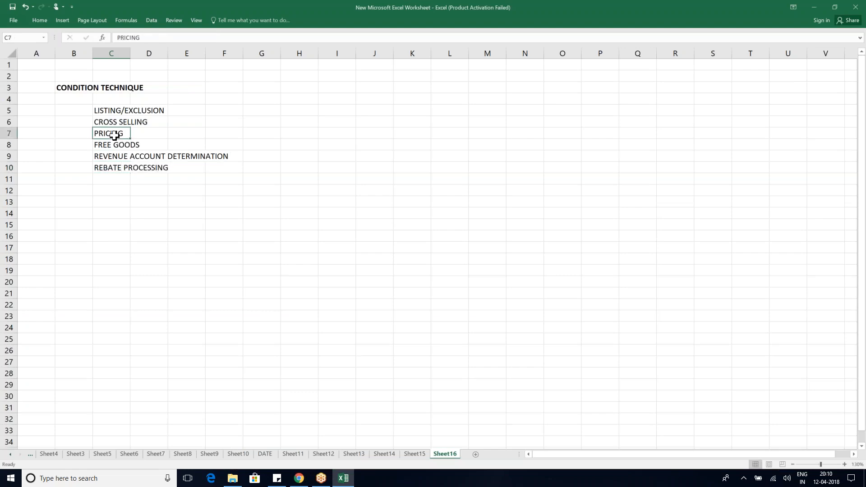
ctrl+click(108, 157)
ctrl+click(107, 168)
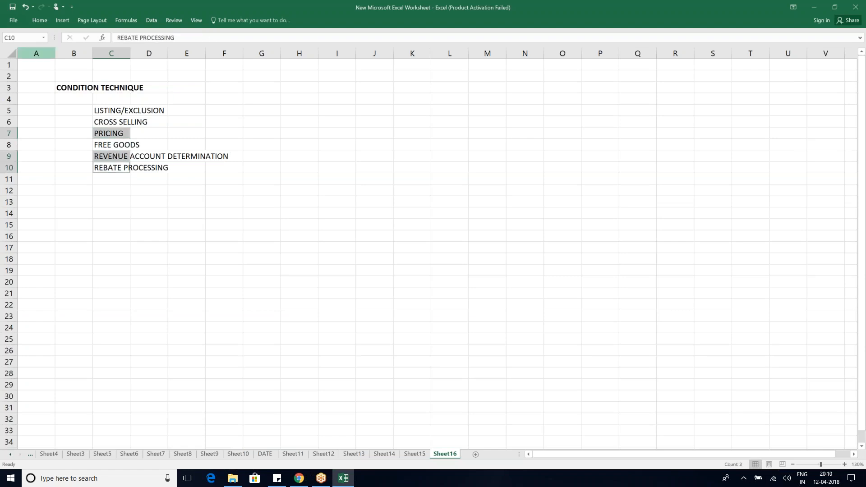
click(37, 17)
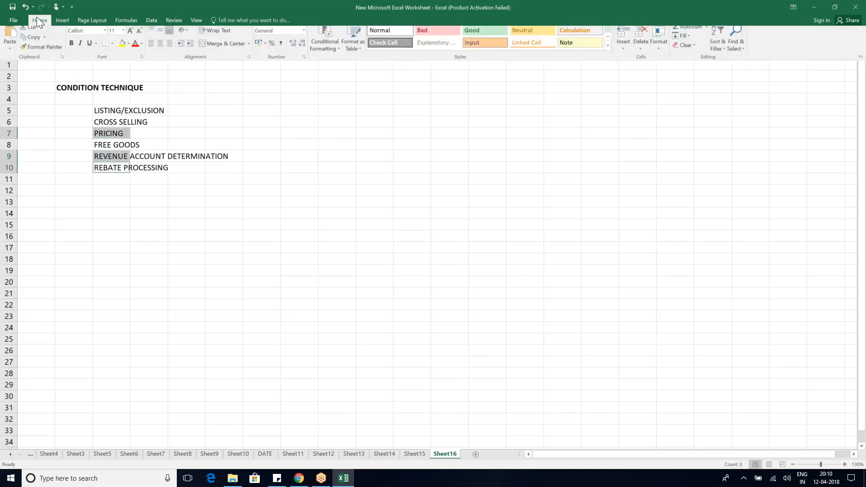
click(134, 50)
click(296, 150)
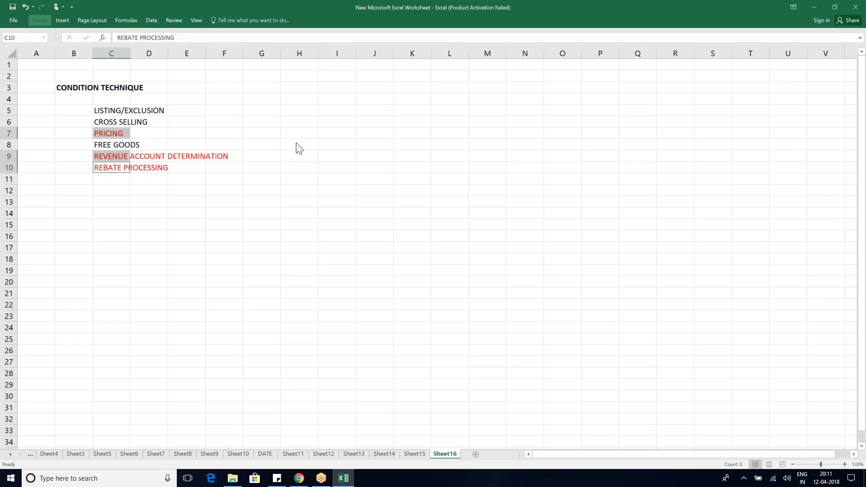
Enter the note SD - FI in cell H8 beside the list
click(293, 142)
text(SD )
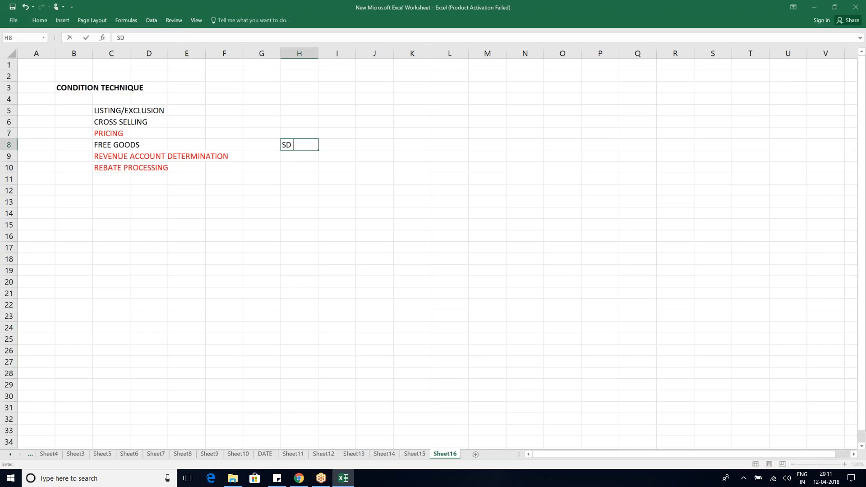
text(- FI)
key(Return)
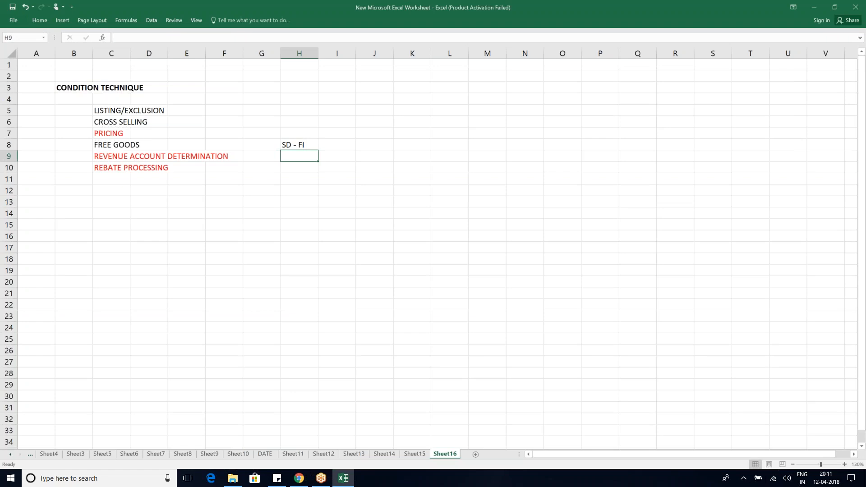
click(112, 134)
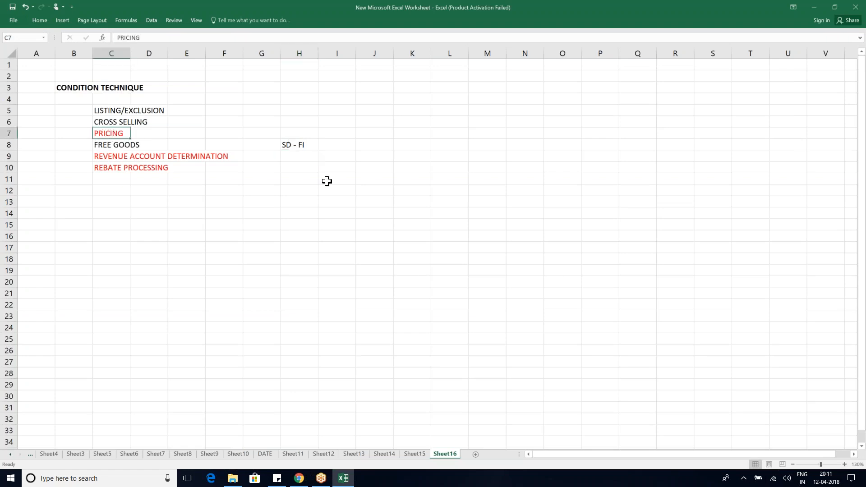
click(294, 159)
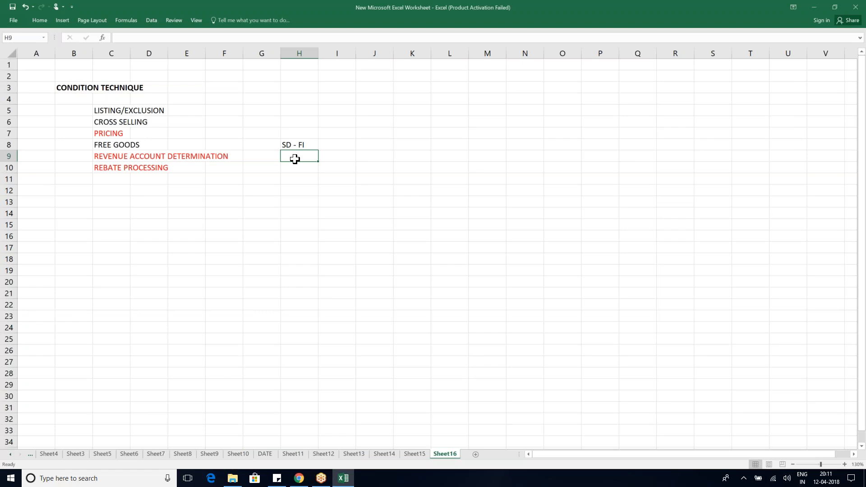
click(113, 134)
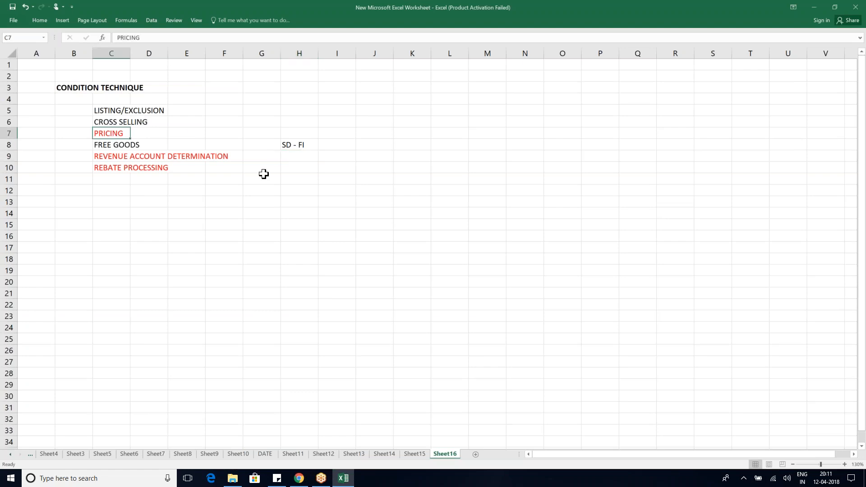
Add OUTPUT DETERMINATION to the list in cell C11
click(108, 179)
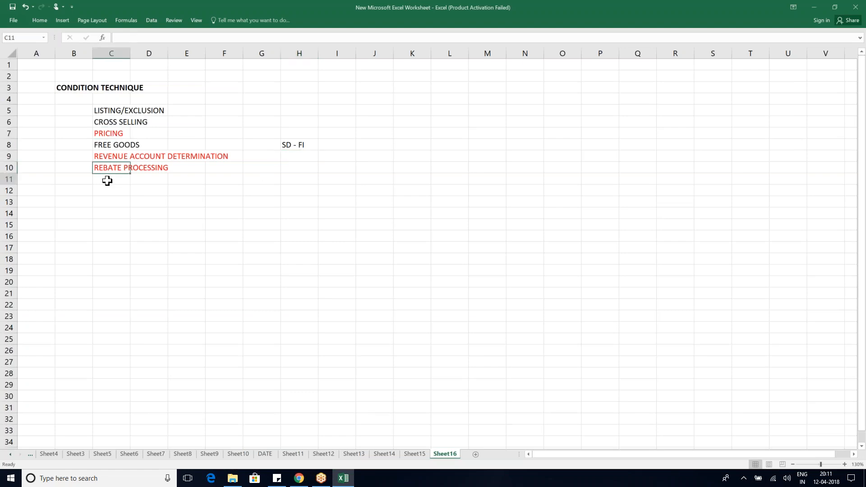
key(BackSpace)
text(OUTP)
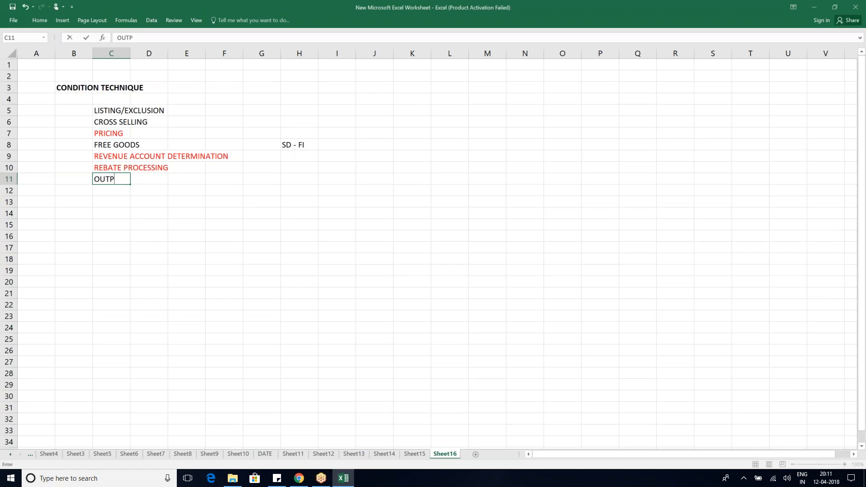
text(UT DETERMINATION)
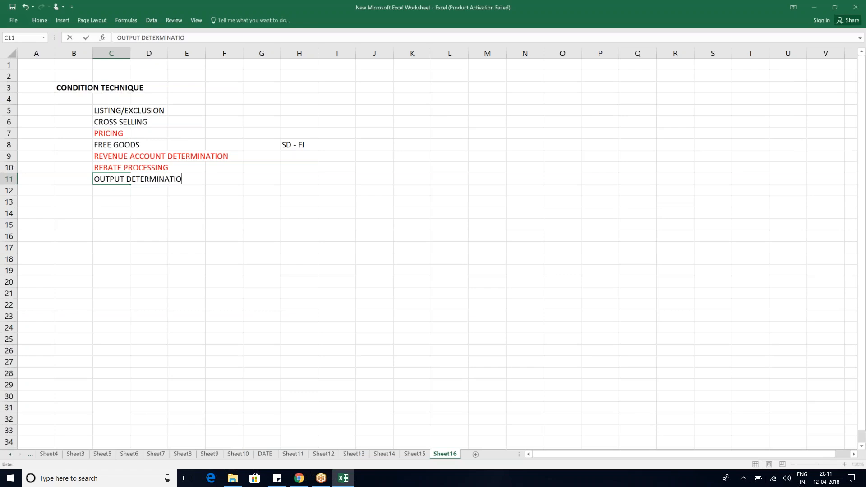
key(Return)
Set the font color of OUTPUT DETERMINATION in cell C11 to black
click(101, 178)
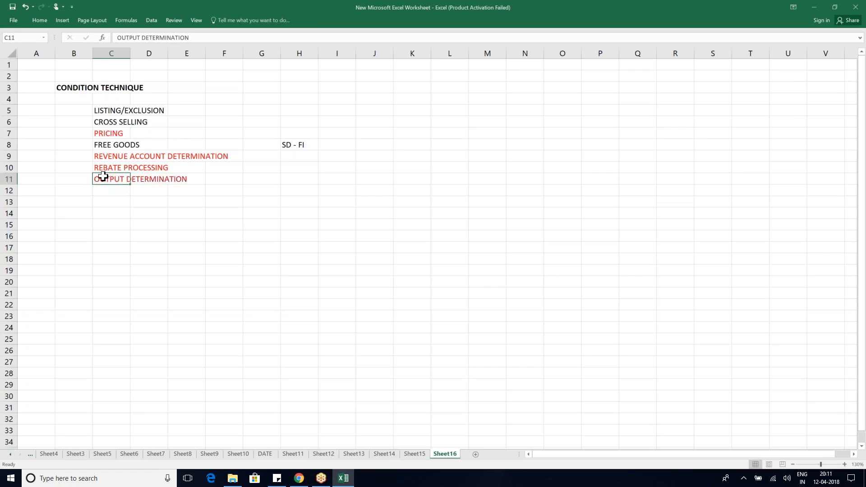
click(40, 20)
click(142, 49)
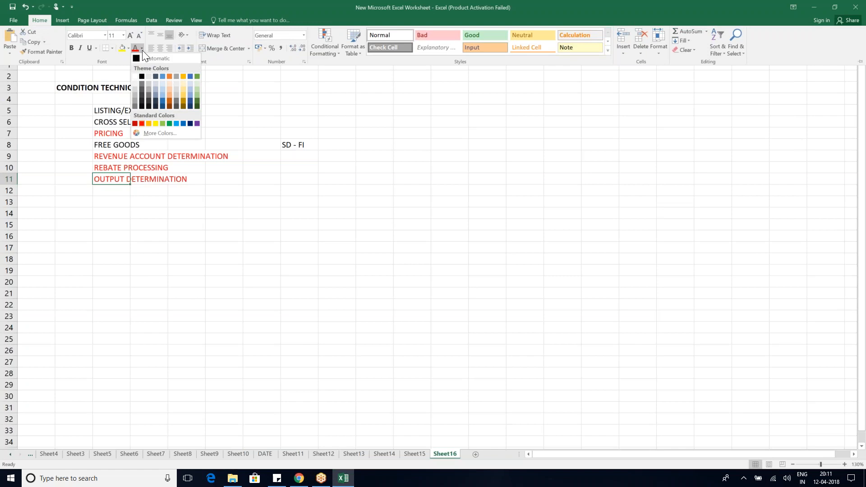
click(142, 76)
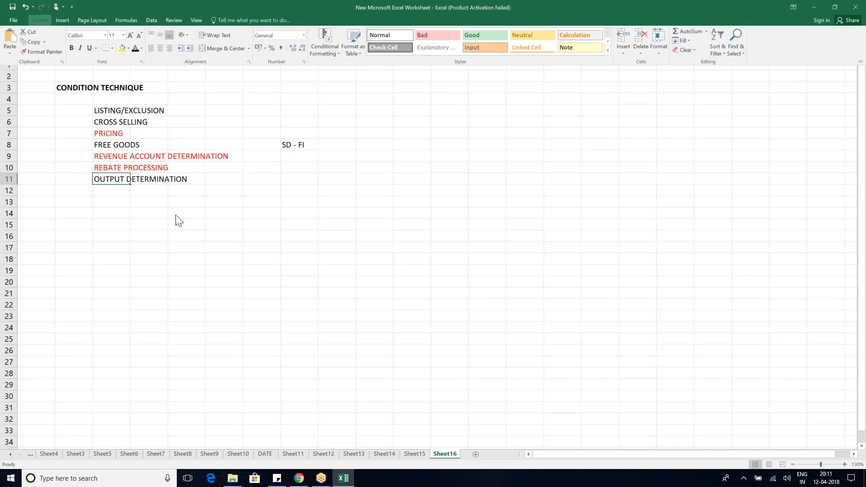
Enter a second heading, CONDITION TECHIQUE, in cell C14 and make it bold
key(Down)
key(Down)
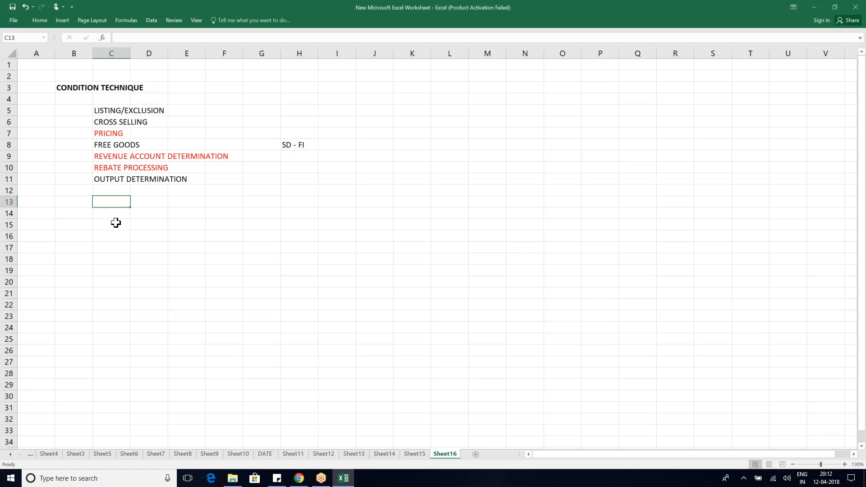
click(80, 213)
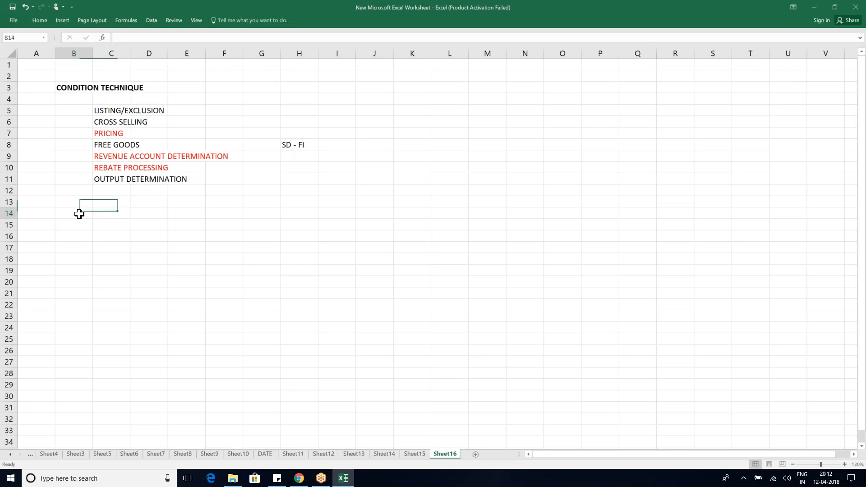
click(113, 212)
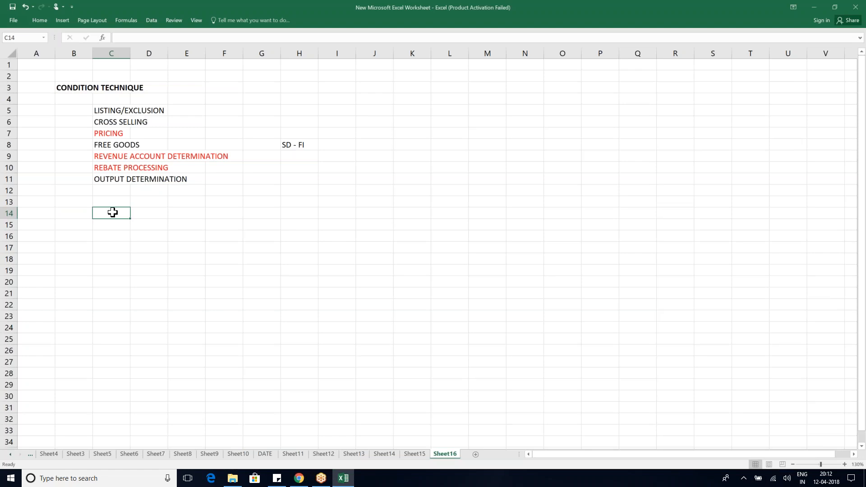
text(CONDITION TE)
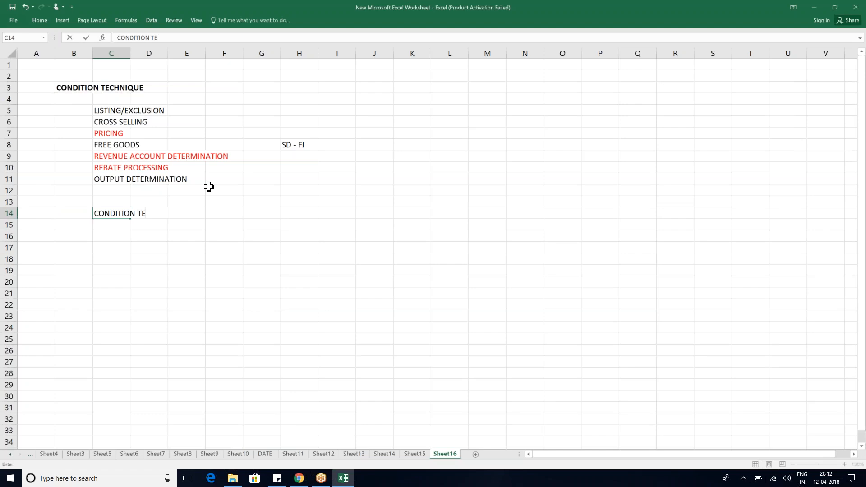
text(CHIQUE)
key(Return)
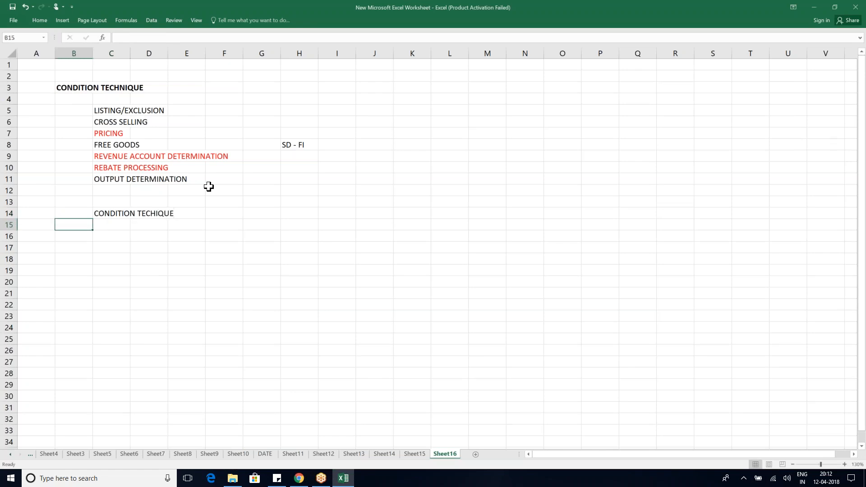
click(129, 216)
key(ctrl+b)
Below the second heading, enter CONDITION PROCEDURE in cell D15 and CONDITION TYPES in cell E16
click(150, 223)
text(C)
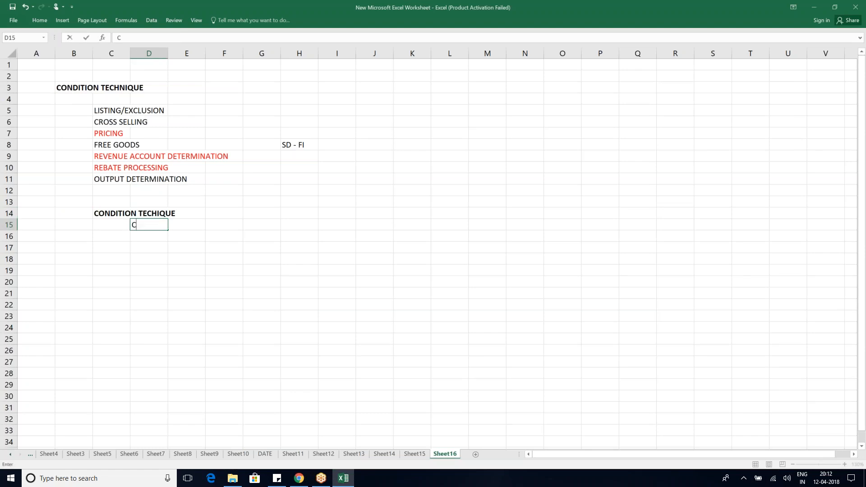
text(ONDITION PROCEDURE)
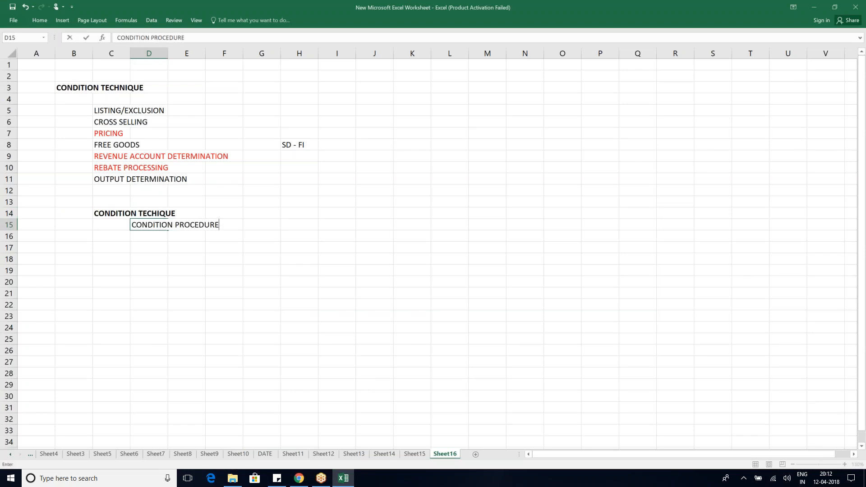
key(Return)
key(Right)
text(CN)
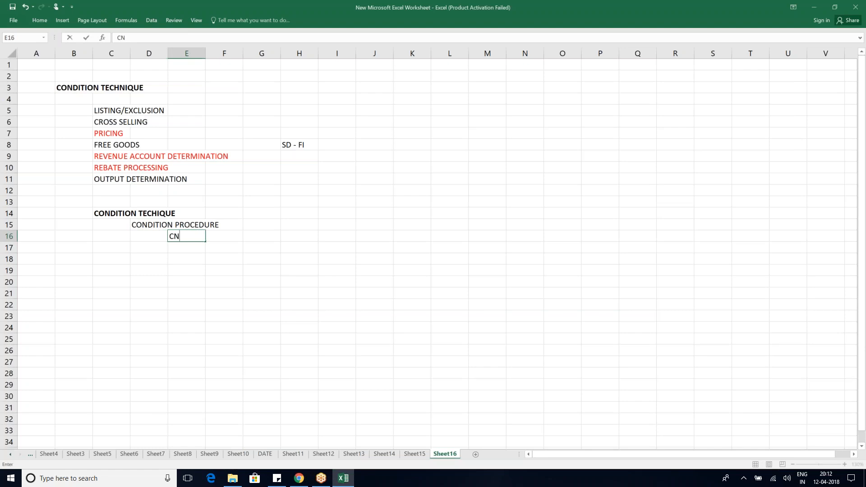
key(BackSpace)
text(ONDITION TYPES)
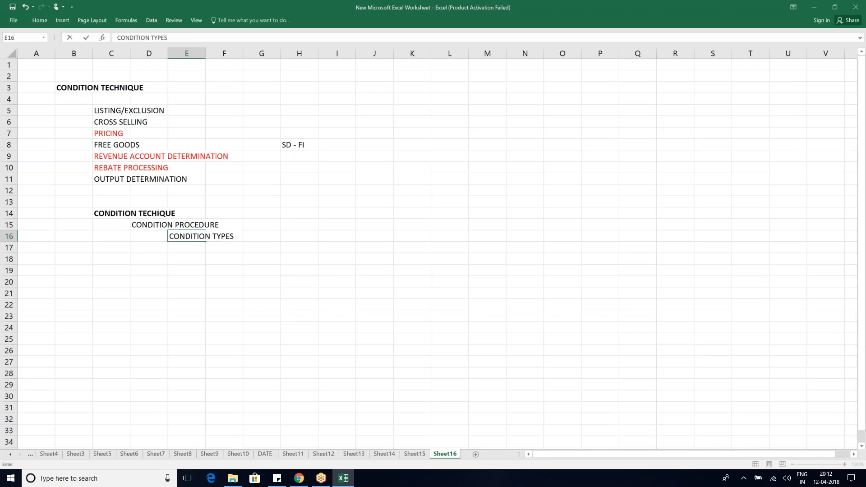
Continue the component hierarchy by entering ACCESS SEQUENCE in cell F17, one level deeper than CONDITION TYPES
key(Return)
key(Right)
text(ACCESS S)
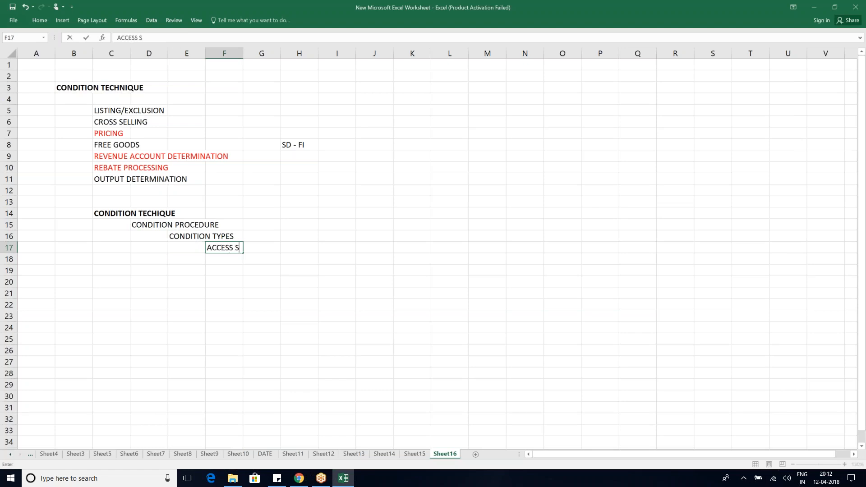
text(EQUENCE)
Add the note "Where access sequence will be as search strategy" in cell I17, beside ACCESS SEQUENCE
click(337, 248)
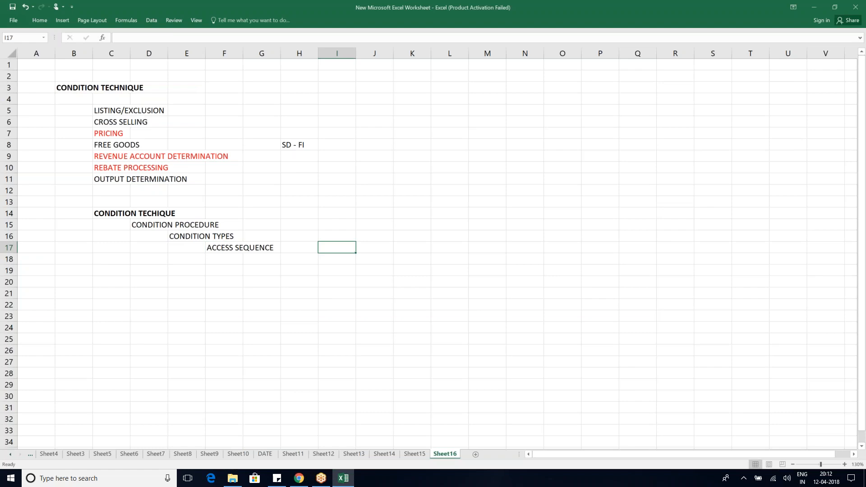
text(Where access s)
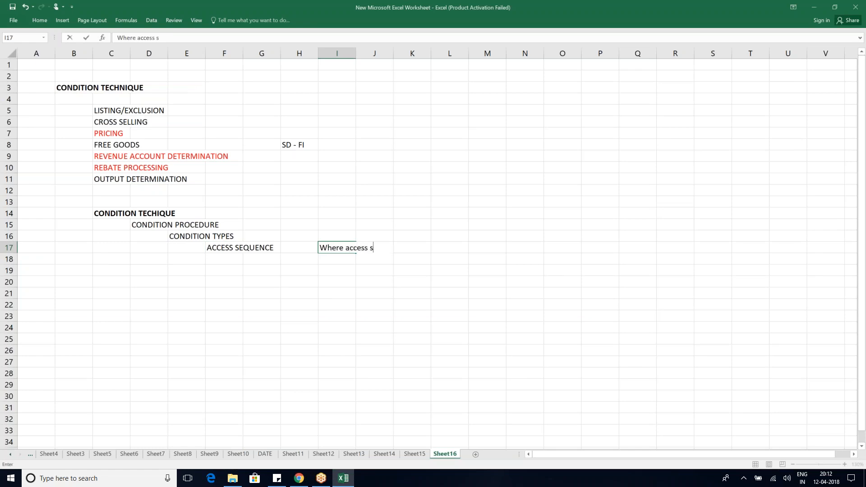
text(equence will be as )
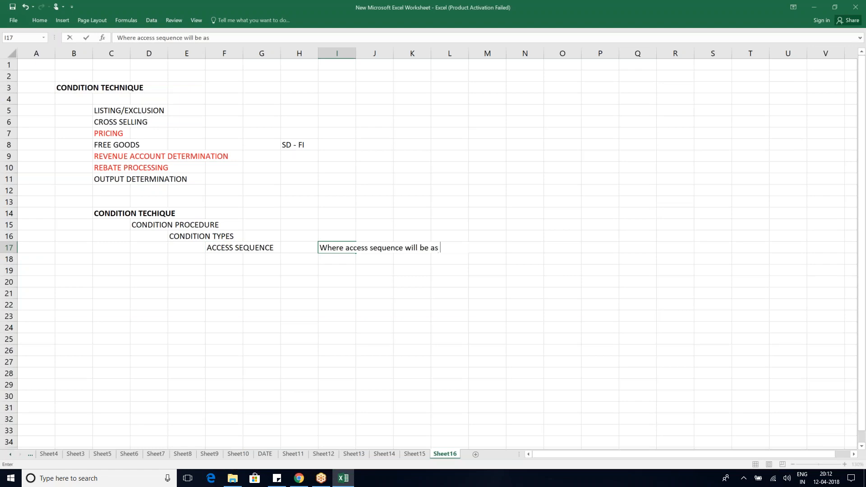
text(search strategy)
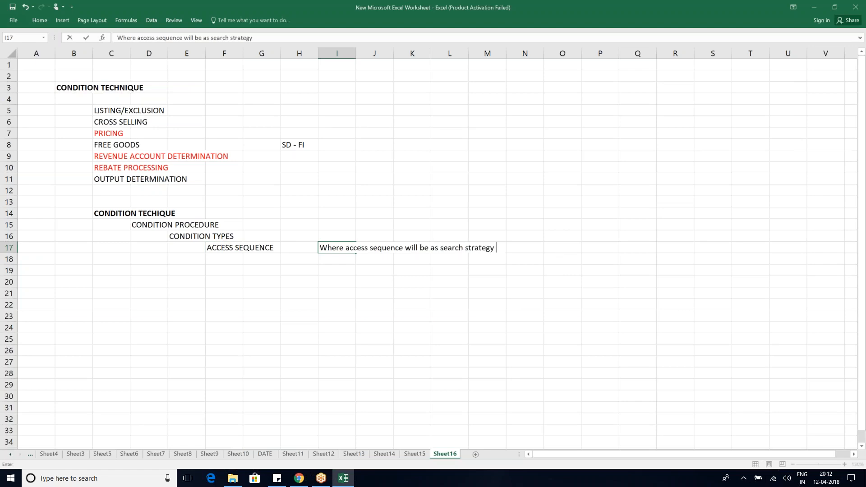
key(Return)
Complete the indented hierarchy with CONDITION TABLES in cell G18 and CONDITION RECORDS in cell H19
key(Tab)
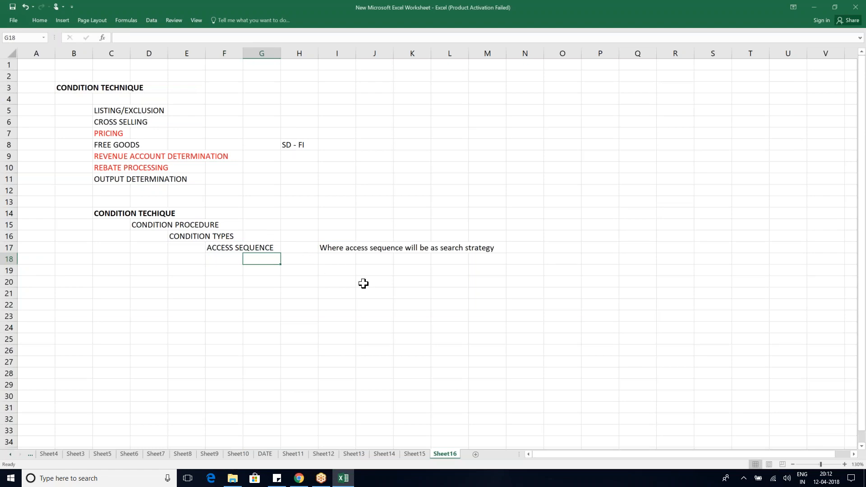
text(CONDITION TABLES)
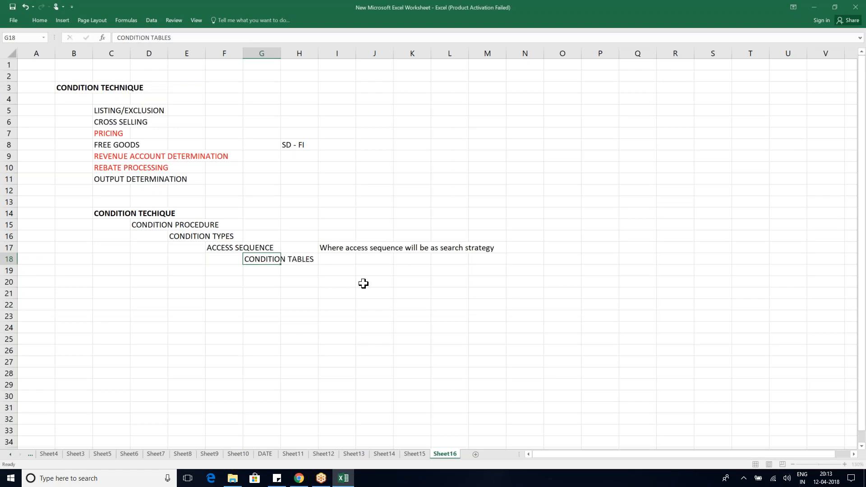
key(Return)
key(Right)
text(CONDITION RECORDS)
key(Return)
key(Left)
key(Left)
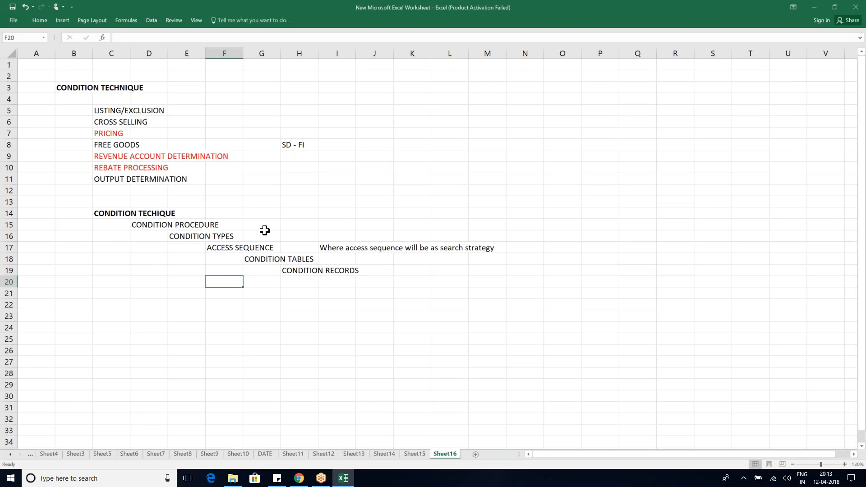
click(134, 269)
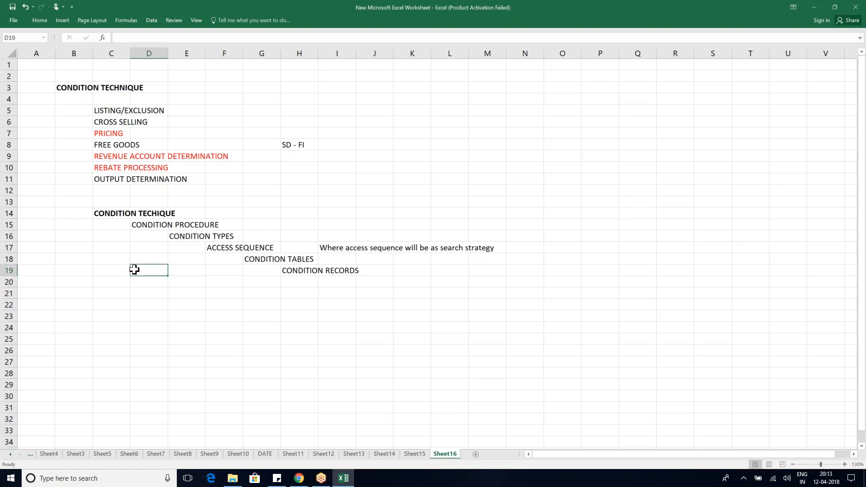
click(107, 215)
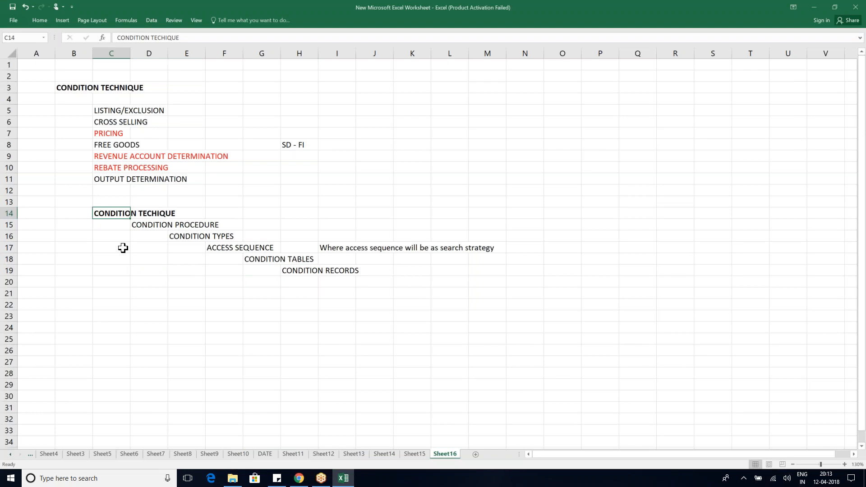
click(113, 224)
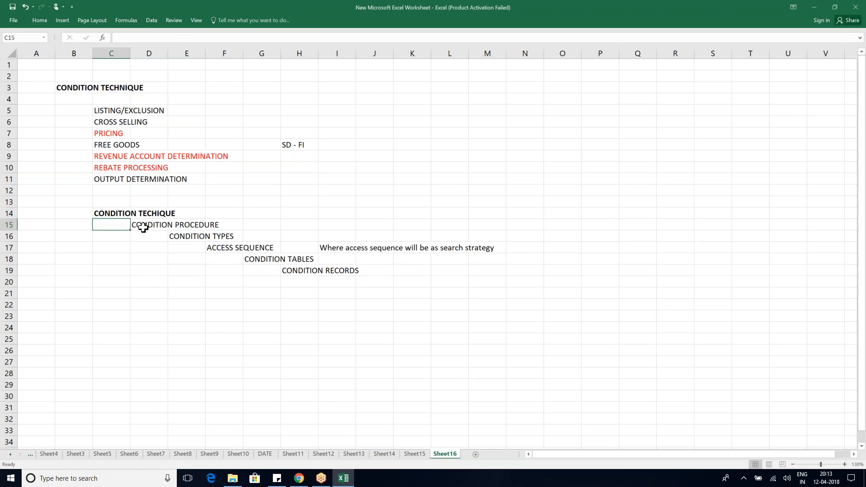
Set the font color of CONDITION PROCEDURE in cell D15 to the blue-gray theme color
click(136, 225)
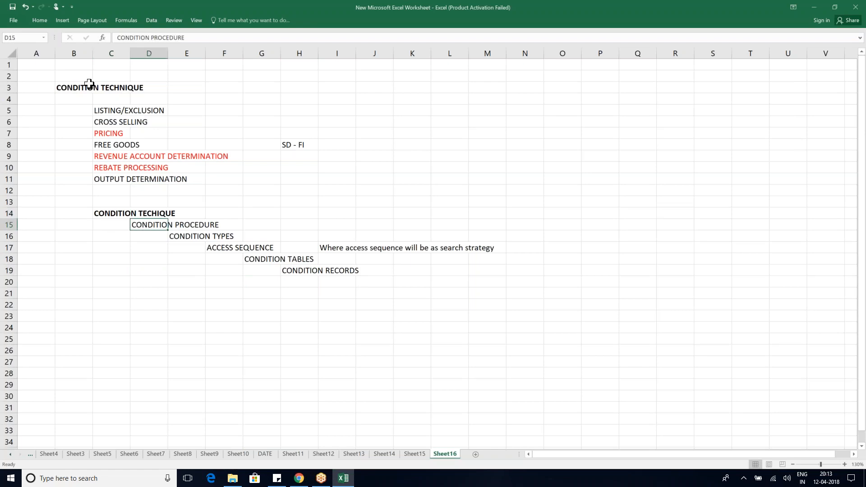
click(40, 21)
click(141, 48)
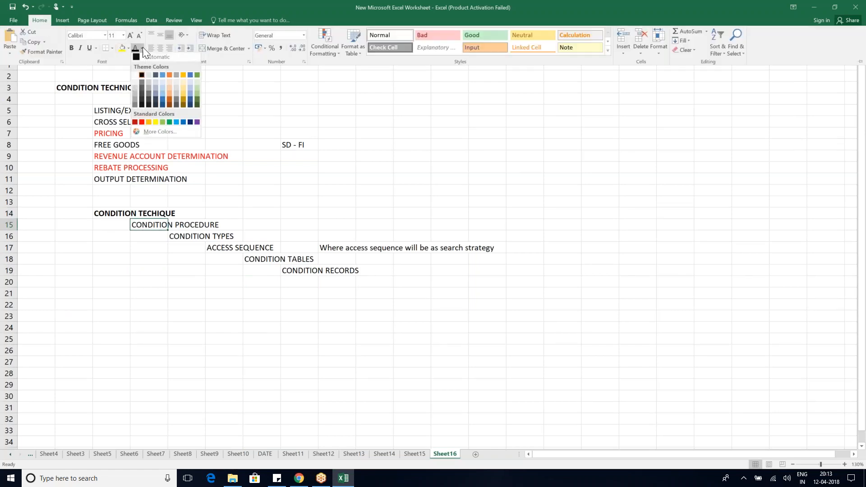
click(156, 75)
Set the font color of CONDITION TYPES in cell E16 to the light blue theme color
click(185, 239)
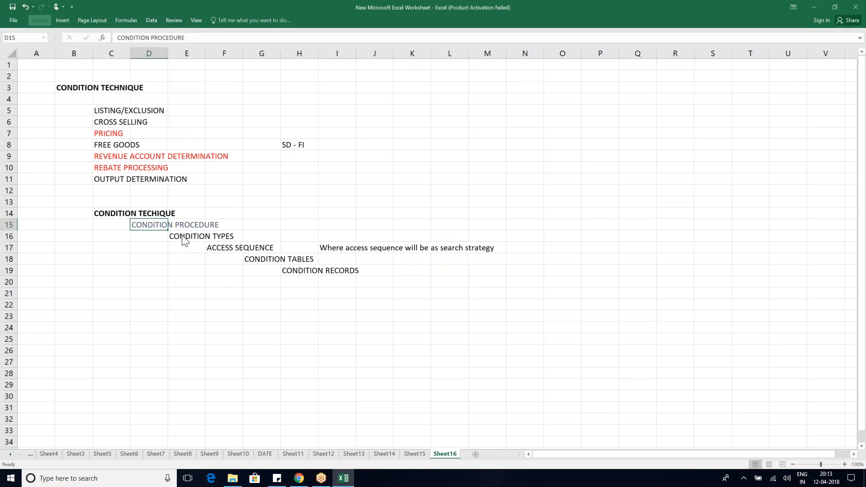
click(186, 237)
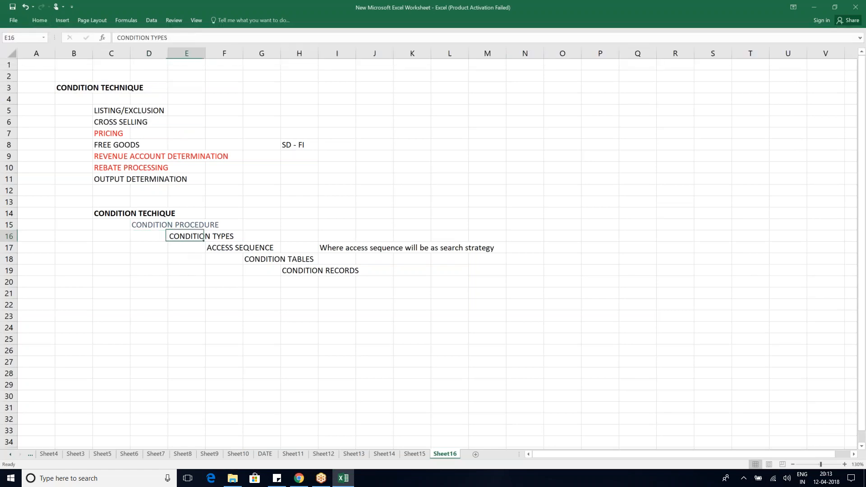
click(46, 20)
click(141, 47)
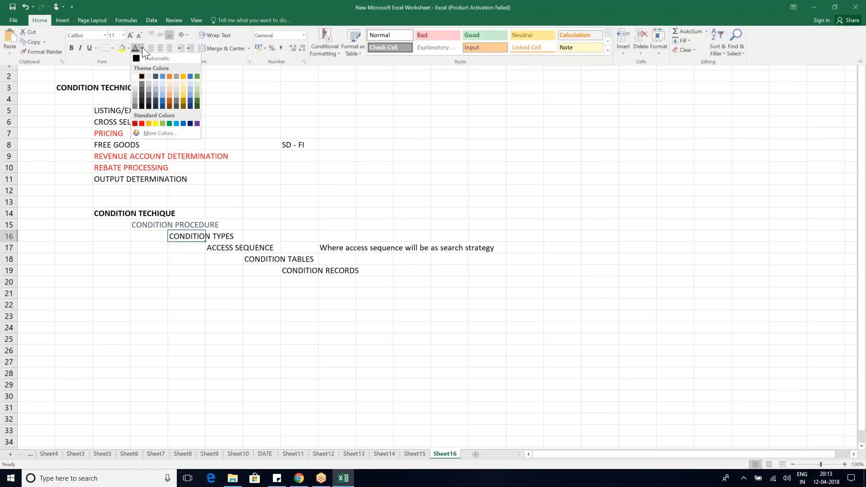
click(162, 76)
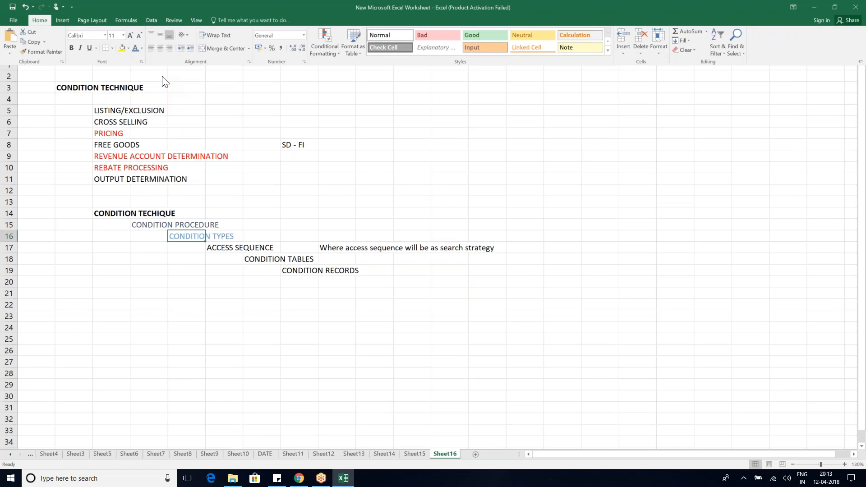
Set the font color of ACCESS SEQUENCE in cell F17 to the orange theme color
click(221, 254)
click(219, 253)
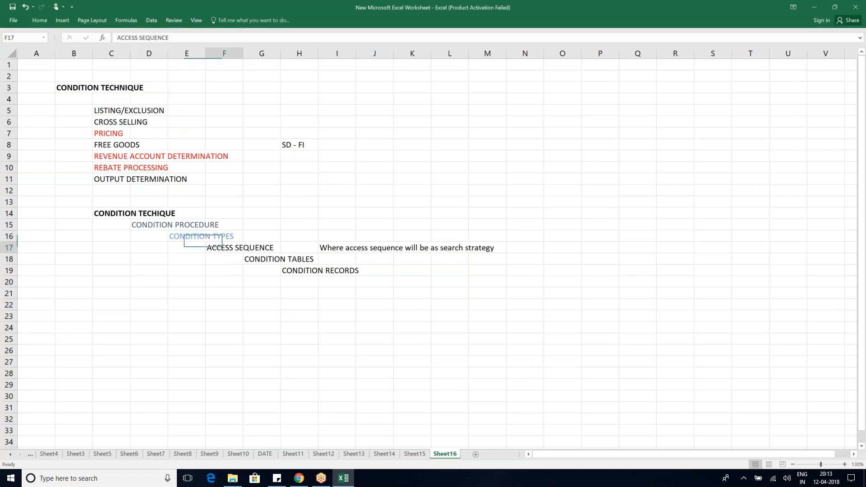
click(39, 19)
click(143, 48)
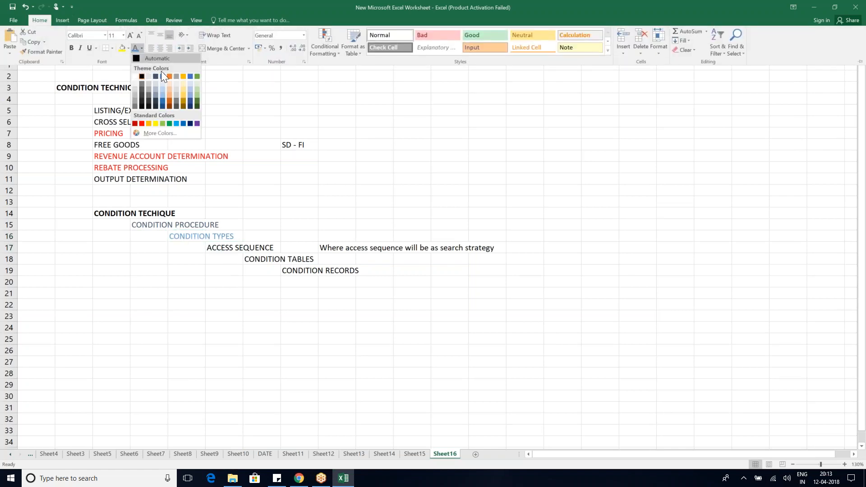
click(169, 77)
Set the font color of CONDITION TABLES in cell G18 to the green theme color
click(262, 263)
click(261, 262)
click(39, 21)
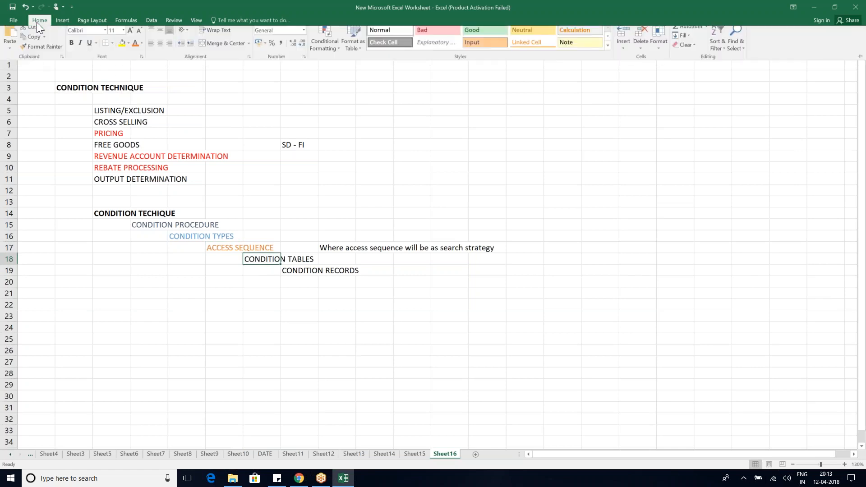
click(143, 48)
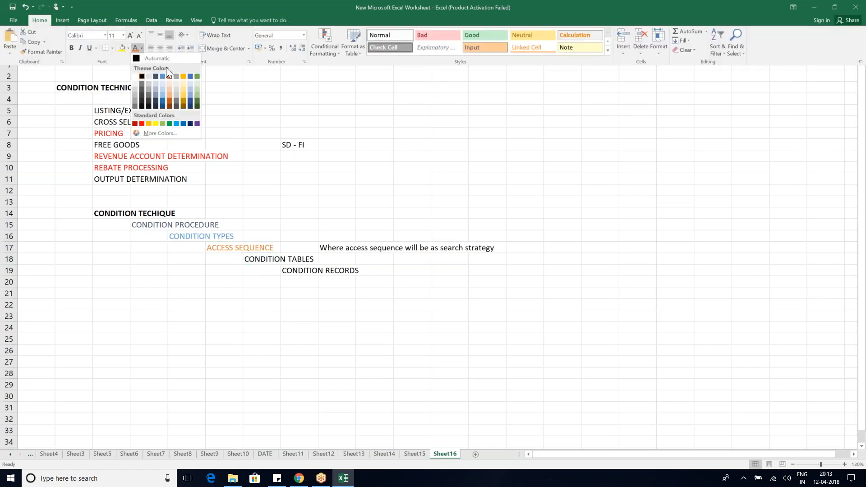
click(195, 77)
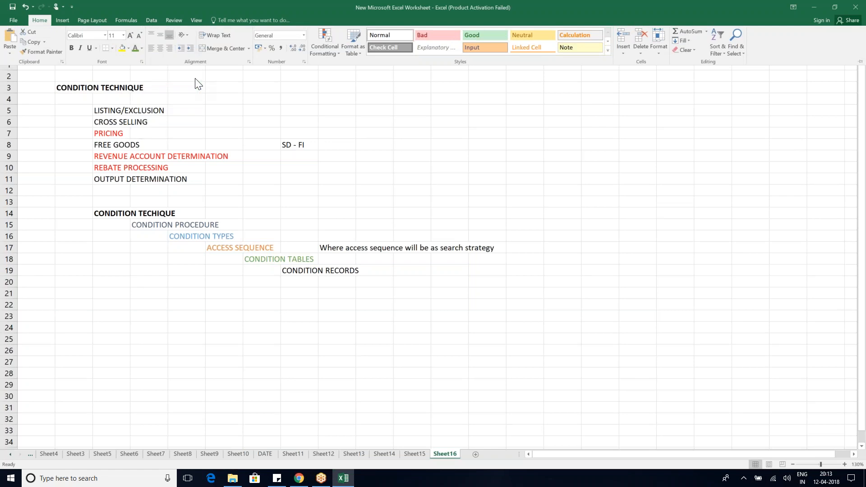
Set the font color of CONDITION RECORDS in cell H19 to standard red
click(287, 271)
click(287, 271)
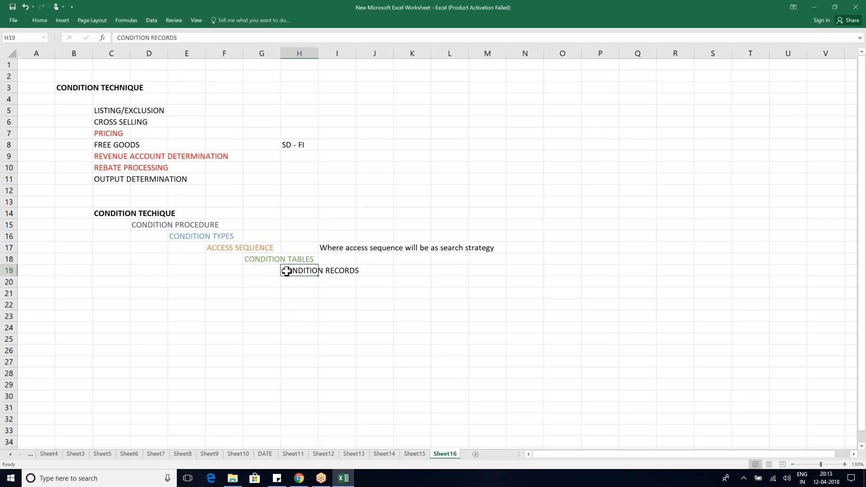
click(41, 23)
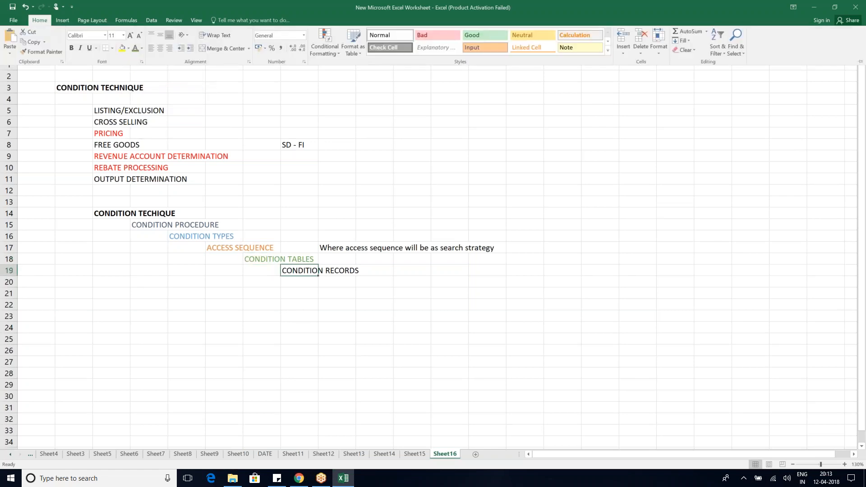
click(142, 48)
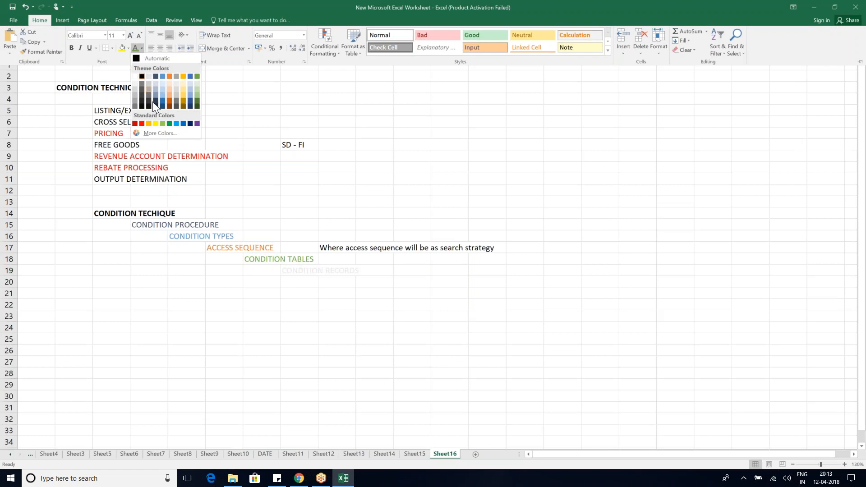
click(142, 123)
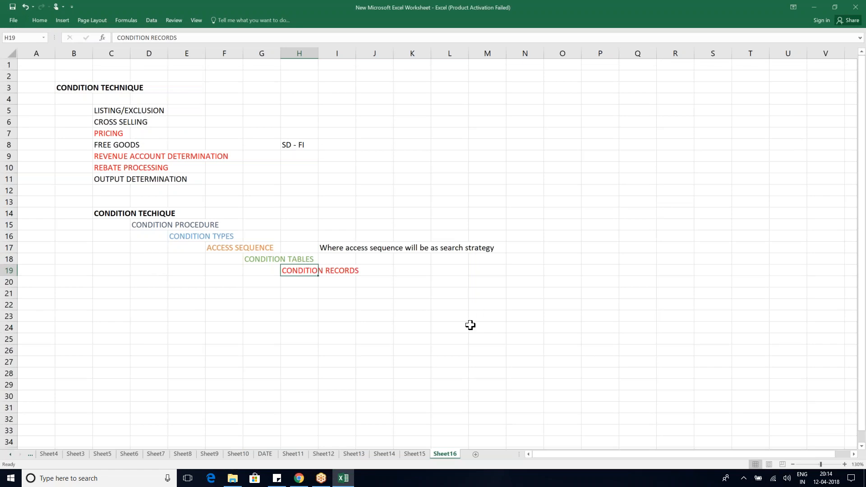
click(112, 212)
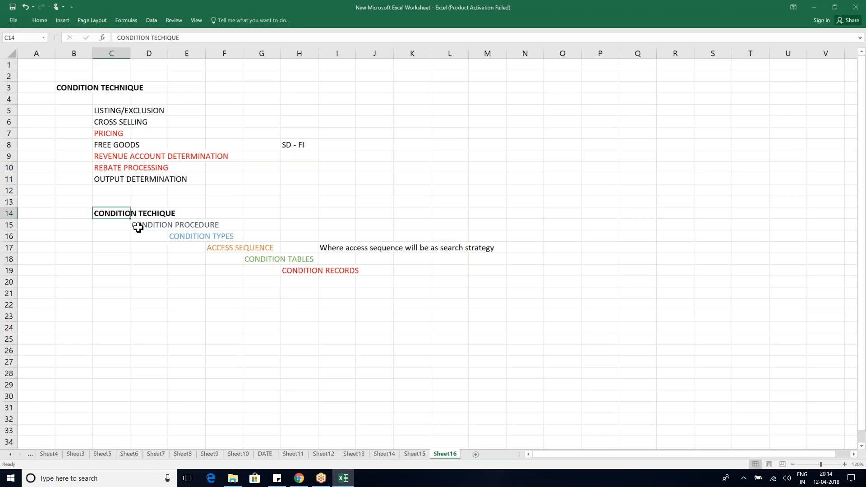
click(138, 228)
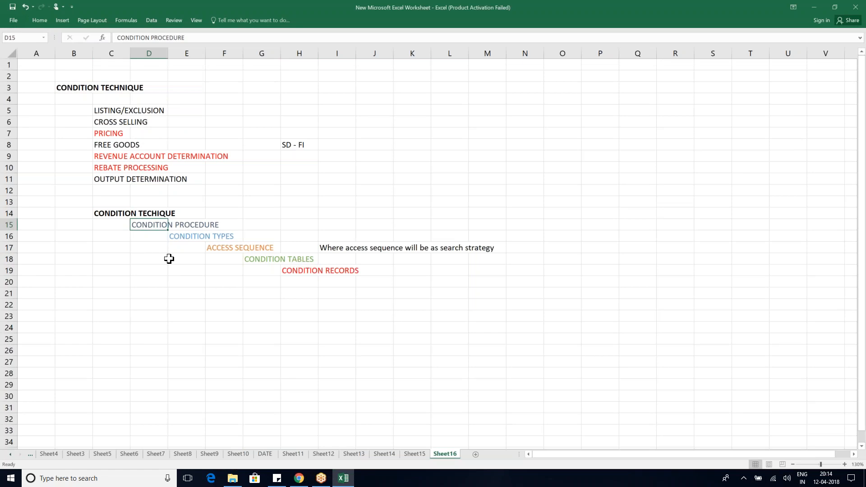
click(176, 244)
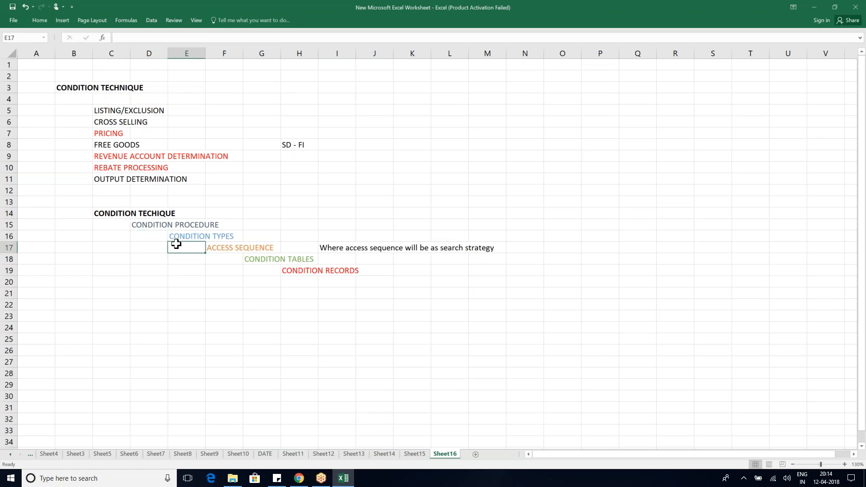
click(230, 258)
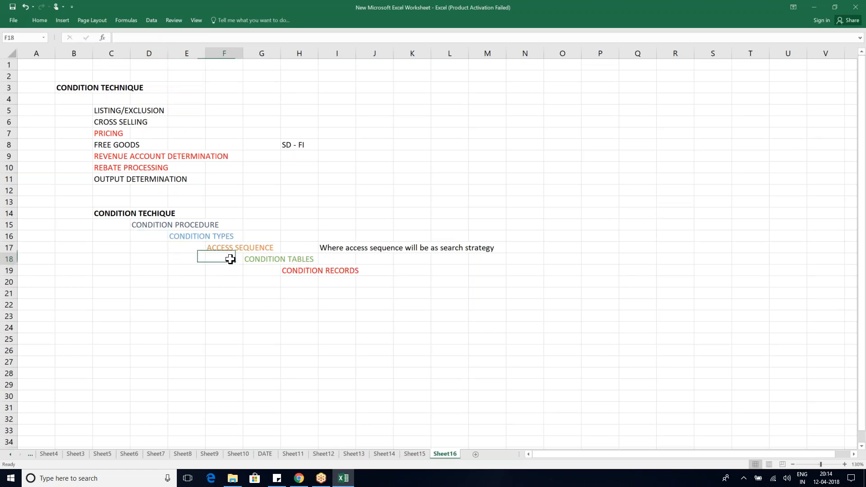
Italicize the search strategy note in cell I17
click(333, 245)
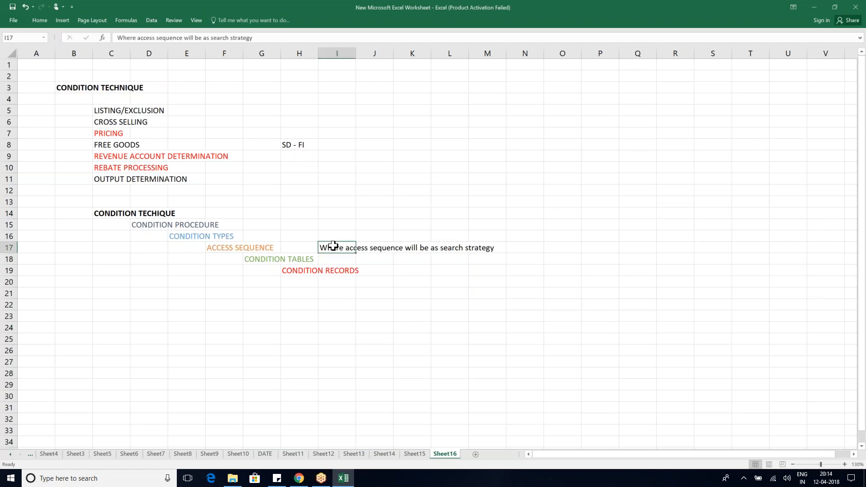
key(ctrl+i)
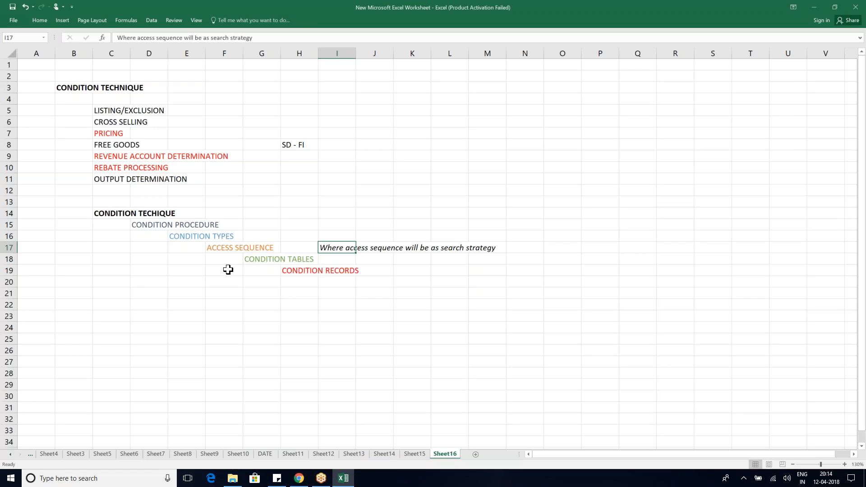
click(304, 281)
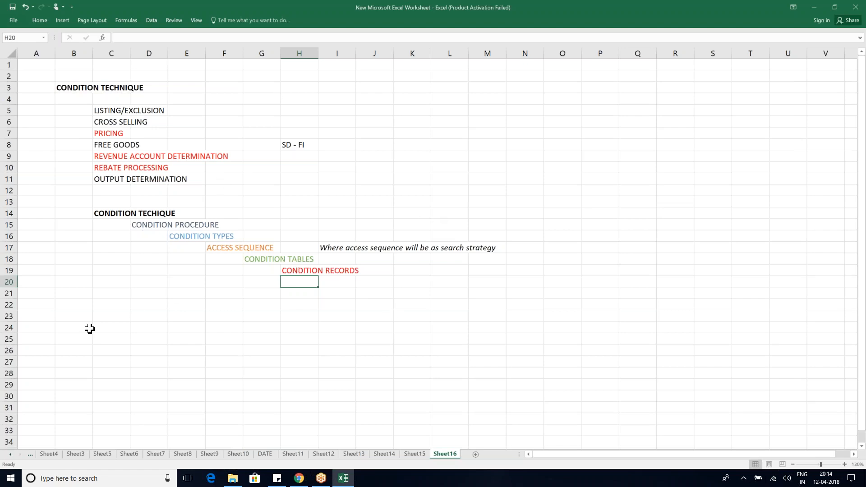
Enter LISTING/EXCLUSION as a bold section heading in cell B22
click(105, 301)
click(85, 304)
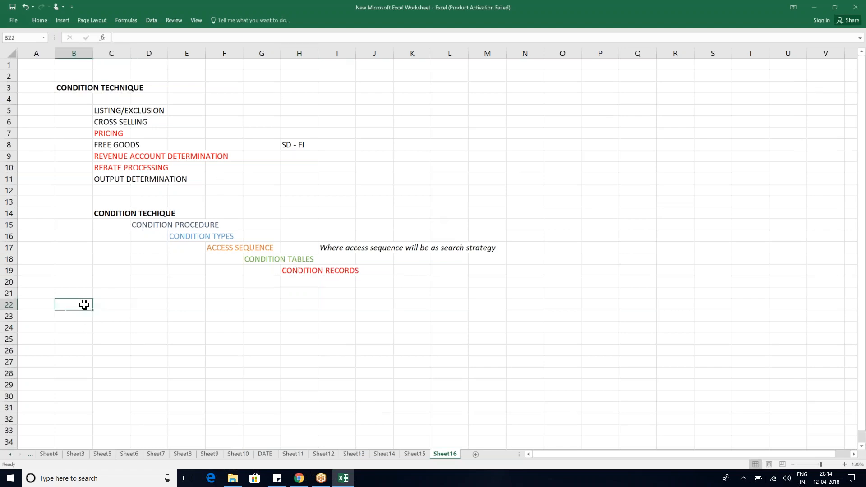
text(LISTING/)
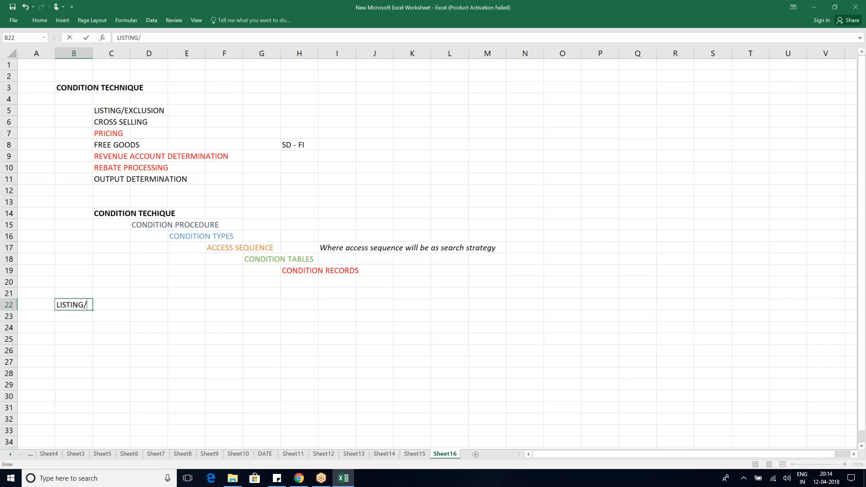
text(EXCLUSION)
key(Return)
scroll(68, 286, down, 2)
click(89, 236)
key(ctrl+b)
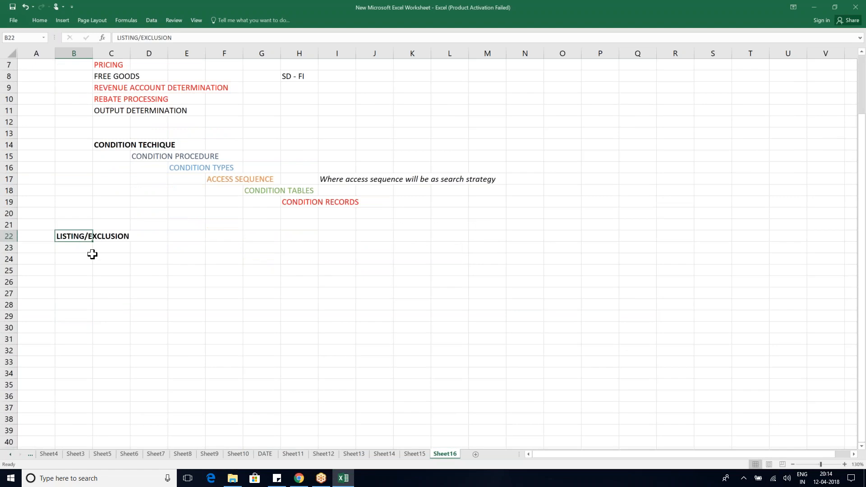
Enter LISTING PROCESS as a bold subheading in cell C24
click(112, 259)
text(LISTING )
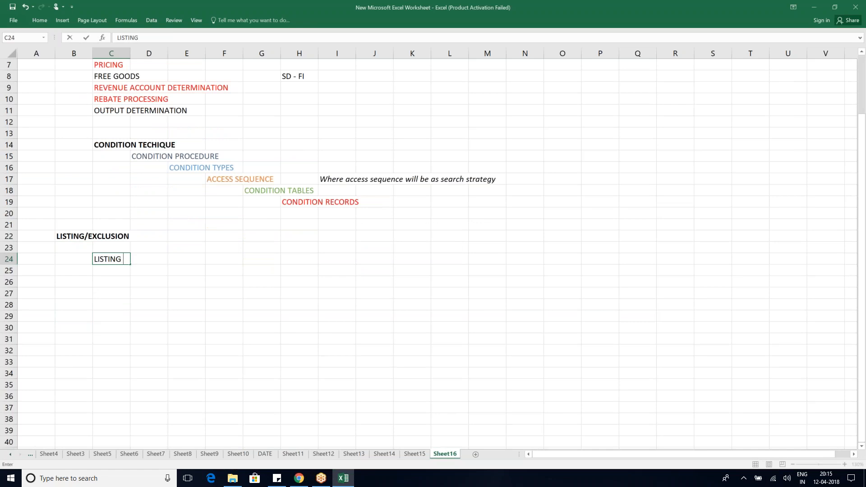
text(PROCESS)
key(Return)
key(Up)
key(ctrl+b)
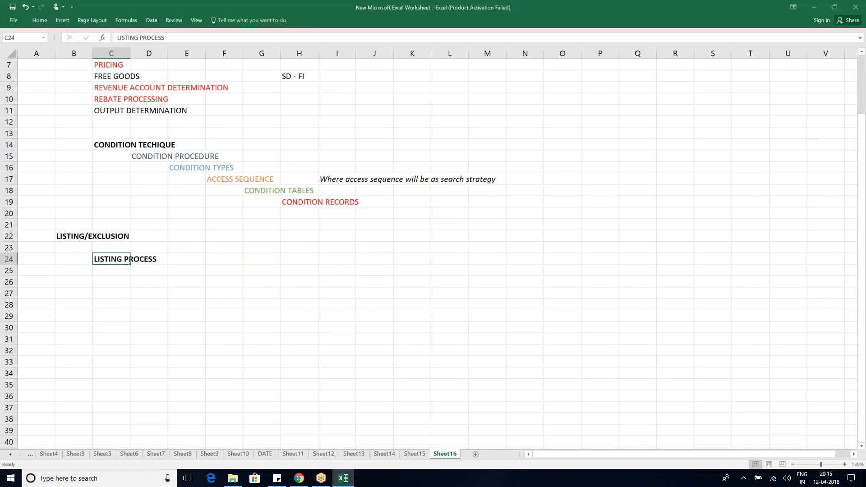
Enter in D25, in italics: "What all products company want to sell it to the customer maintain it in the form of condition records"
click(151, 271)
double_click(150, 271)
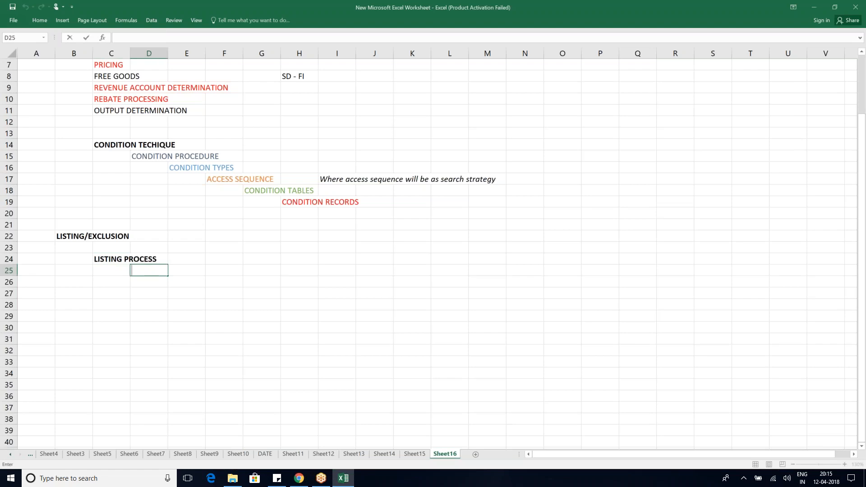
text(What all products )
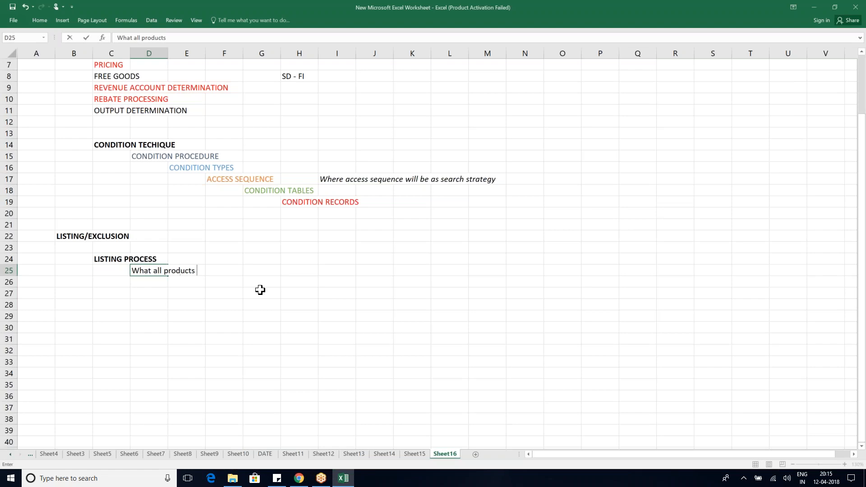
text(company want to sell it )
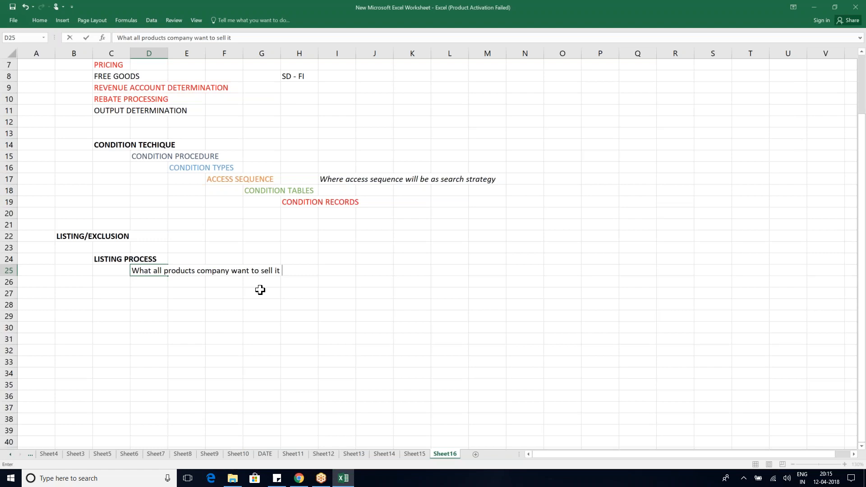
text(ro the customer mai)
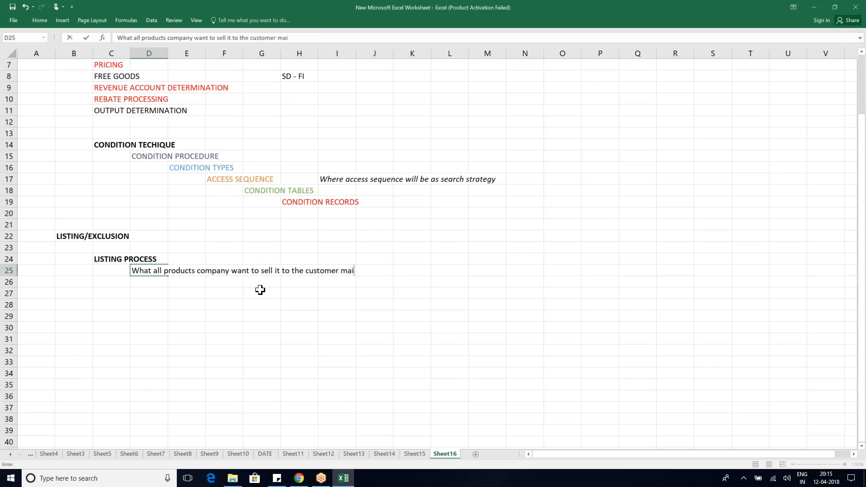
text(ntain it in the form)
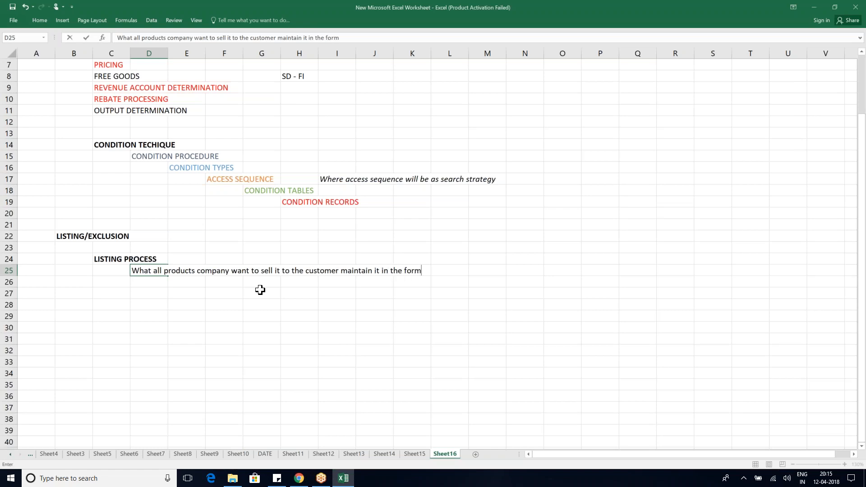
text( of condition records)
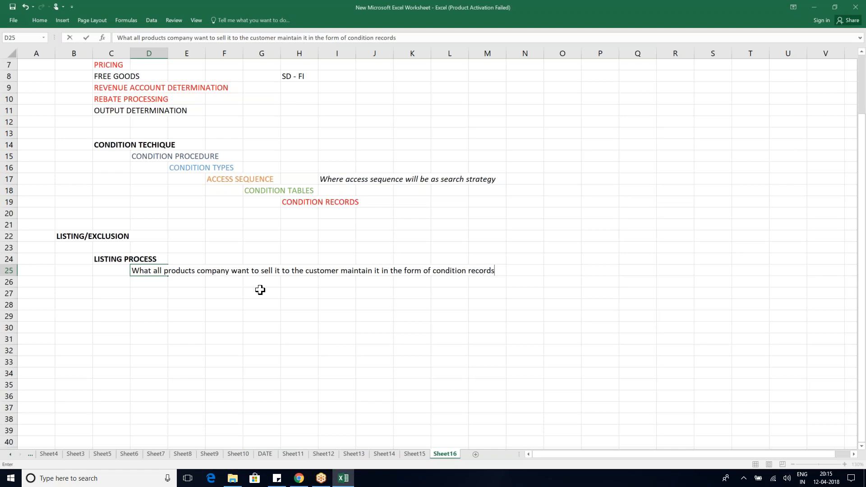
key(Return)
key(Up)
key(ctrl+i)
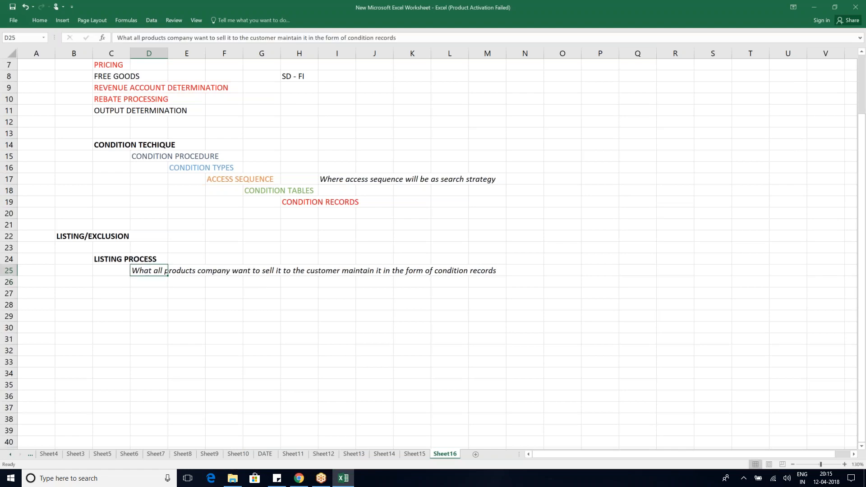
Enter MAT 1 in cell D28 and fill the series down to MAT 10 in cell D37
click(181, 296)
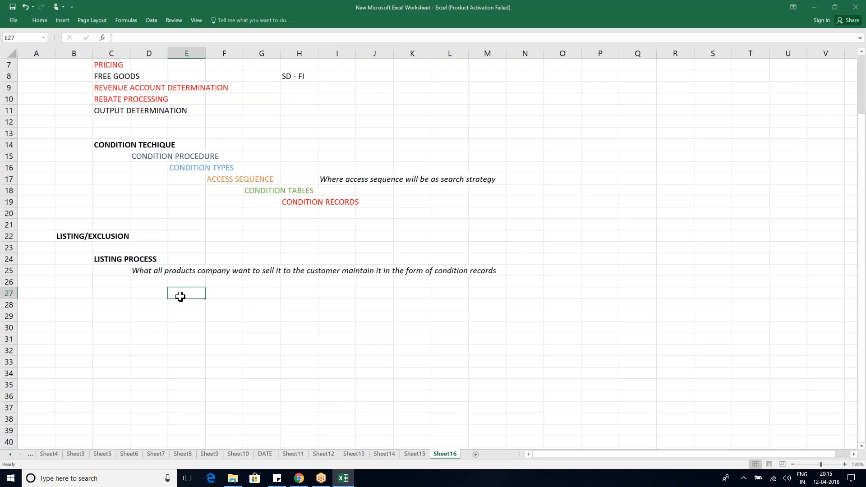
key(Up)
key(Left)
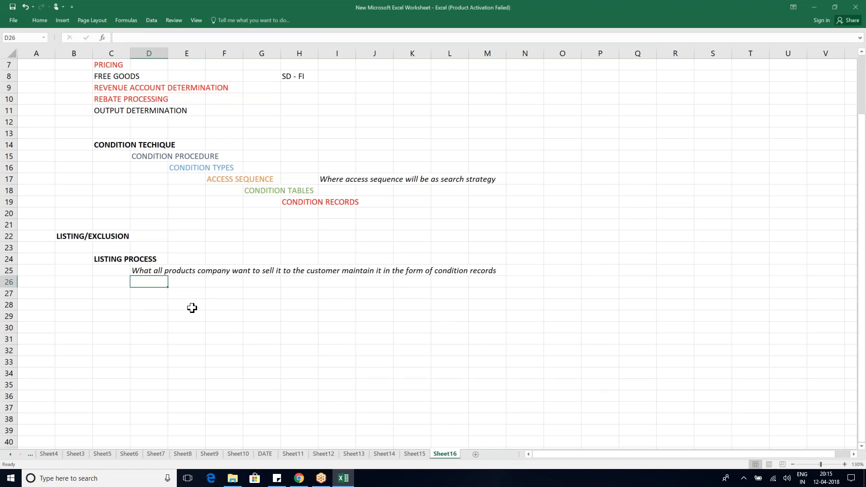
click(147, 306)
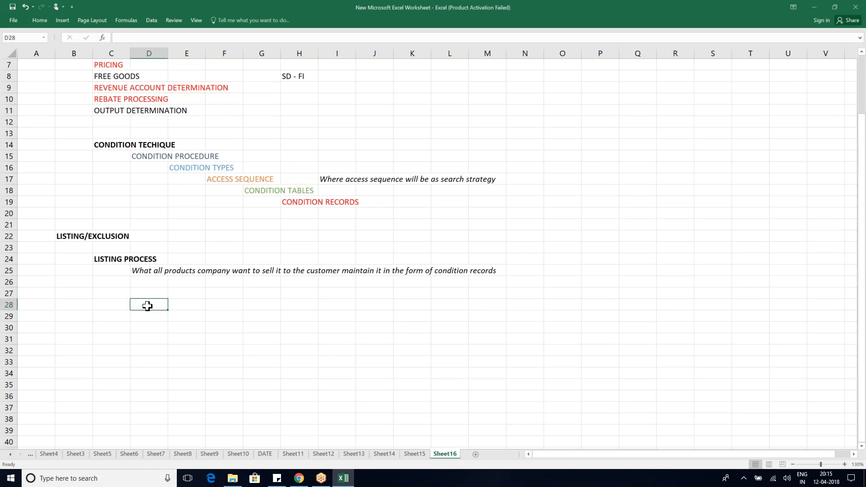
text(MAT 1)
click(279, 304)
scroll(198, 295, down, 2)
click(156, 236)
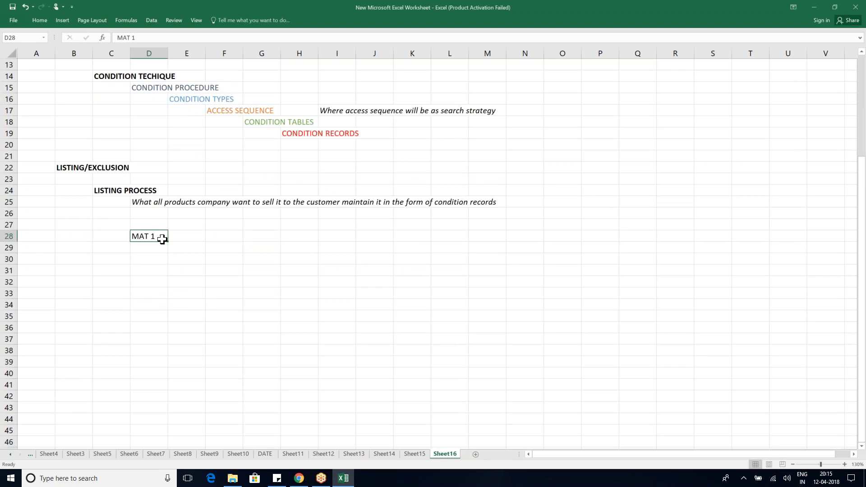
mouse_move(168, 242)
mouse_down()
mouse_move(171, 356)
mouse_move(171, 345)
mouse_move(202, 333)
mouse_up()
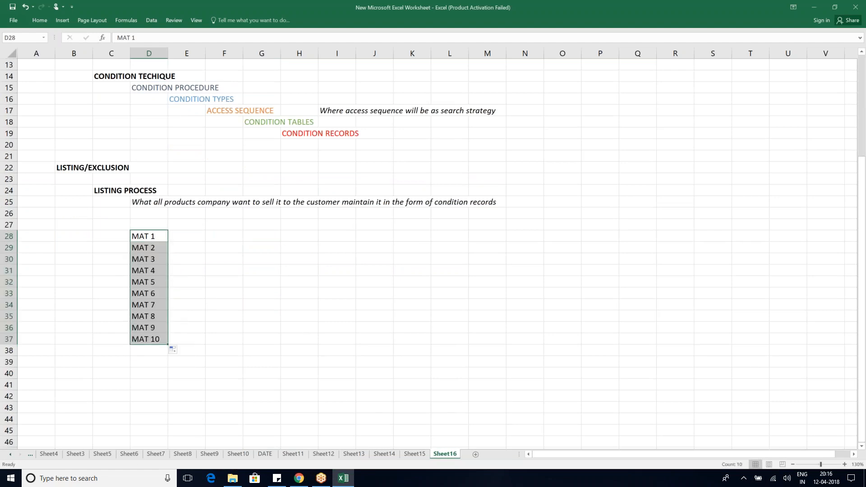
click(299, 327)
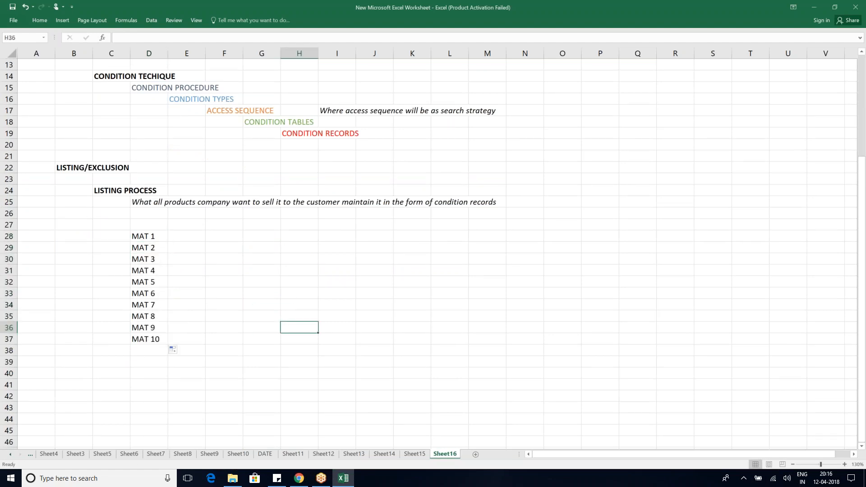
Enter the three customers' first names as column headings in cells G29, I29 and K29
click(255, 250)
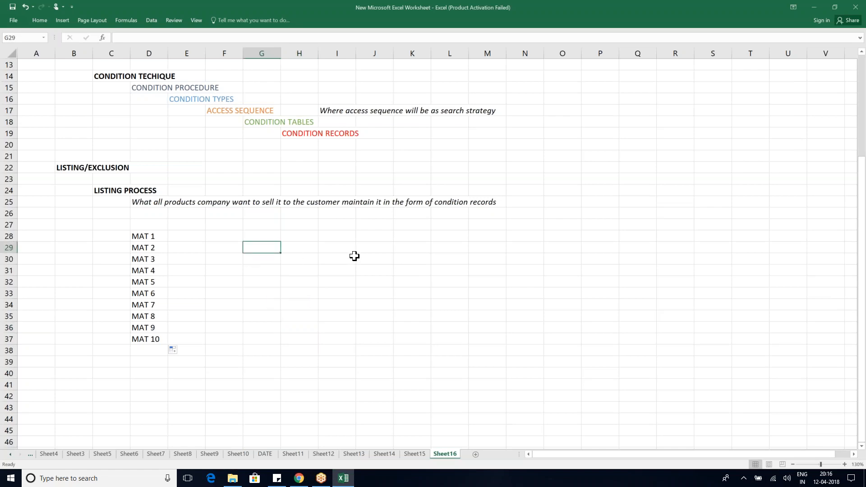
text(JOHN)
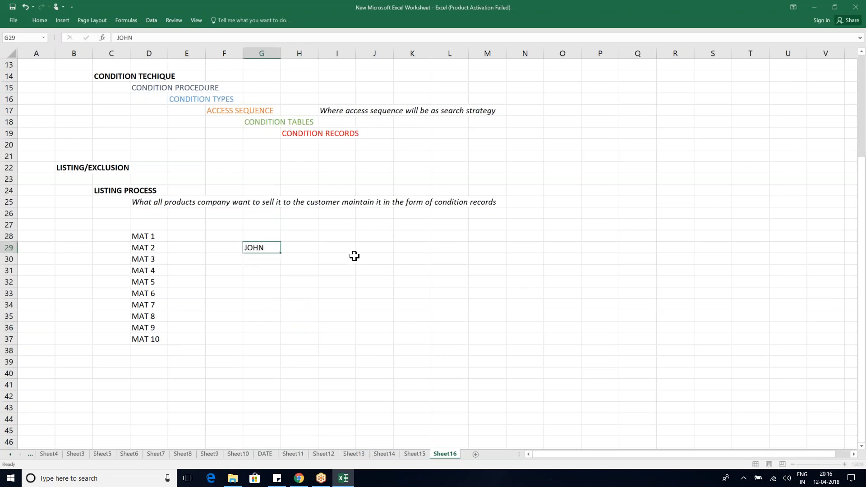
click(355, 256)
text(GEORGE)
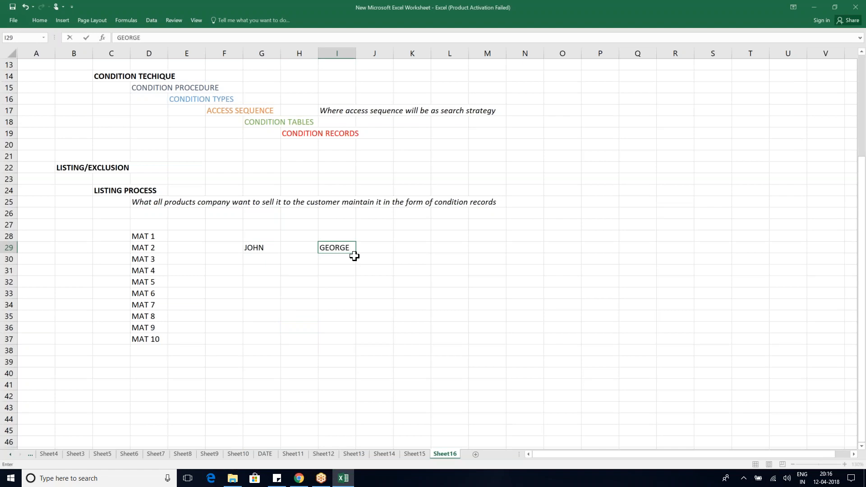
key(Tab)
key(Tab)
text(SAM)
key(Return)
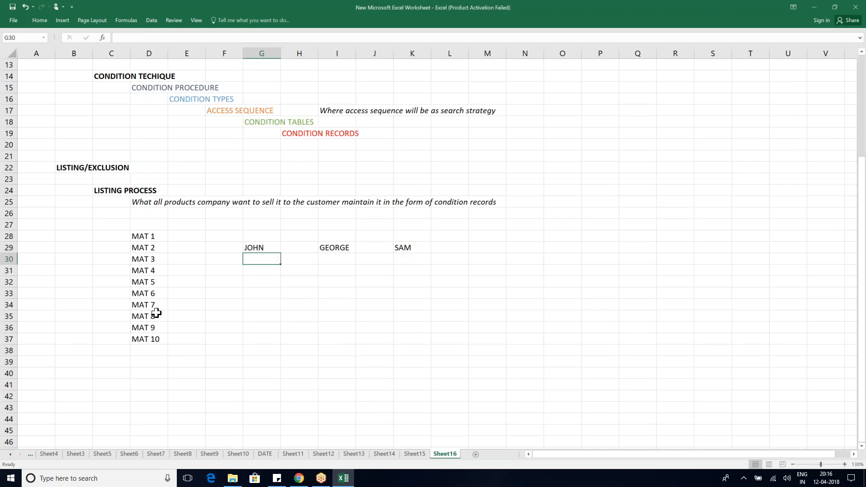
List MAT 4 and MAT 10 under the first customer in cells G31 and G32
click(258, 270)
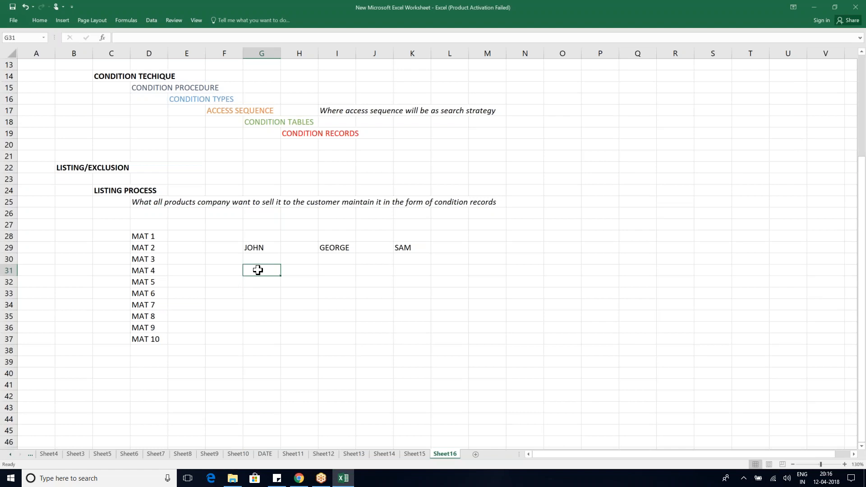
text(MAT 4)
key(Return)
text(MAT 10)
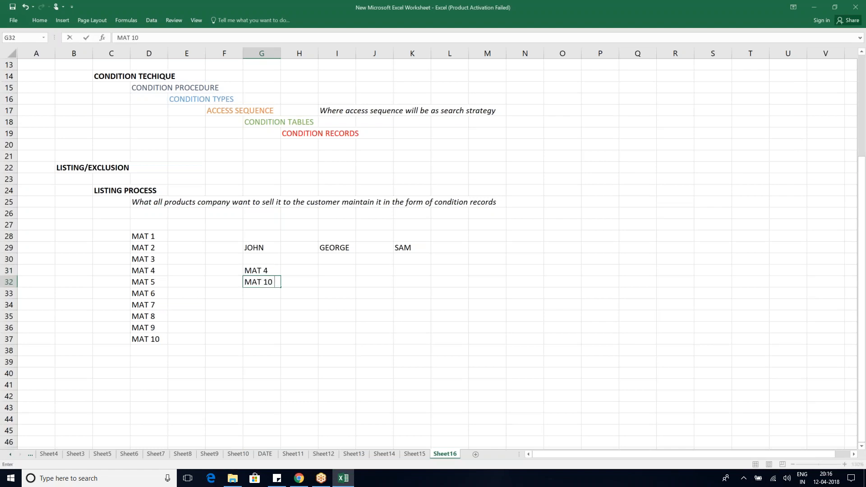
click(338, 313)
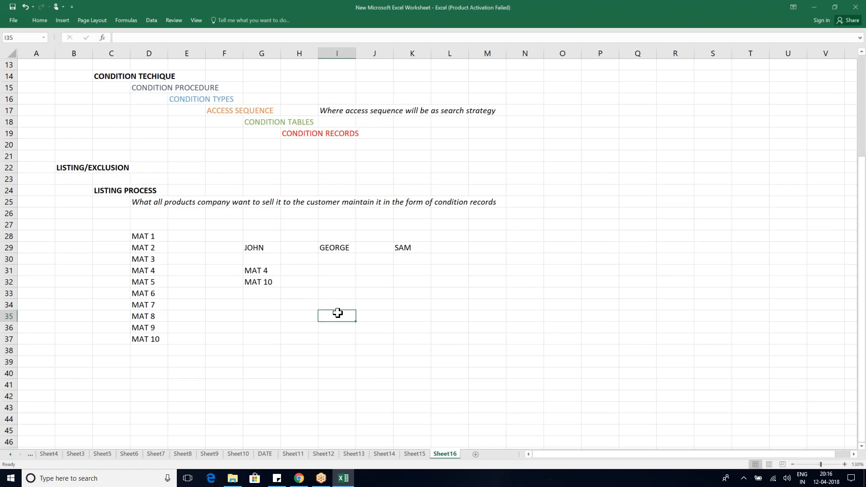
List MAT 1, MAT 5, MAT 7 and MAT 9 under the second customer in cells I31 to I34
click(337, 270)
text(MAT 1)
key(Return)
text(T 5)
key(Return)
text(MAT 7)
key(Return)
text(MAT 9)
key(Return)
List MAT 6, MAT 8 and MAT 10 under the third customer in cells K31 to K33
click(417, 272)
text(MAT 6)
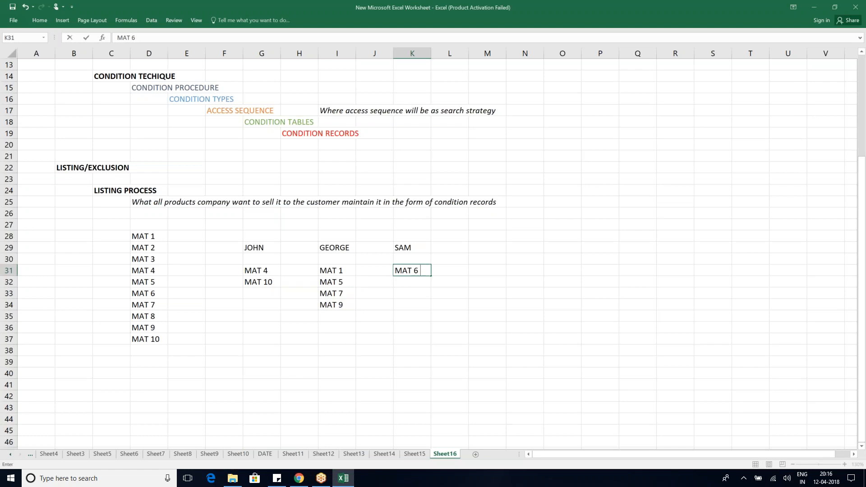
key(Return)
text(MAT 8)
key(Return)
text(MAT 10)
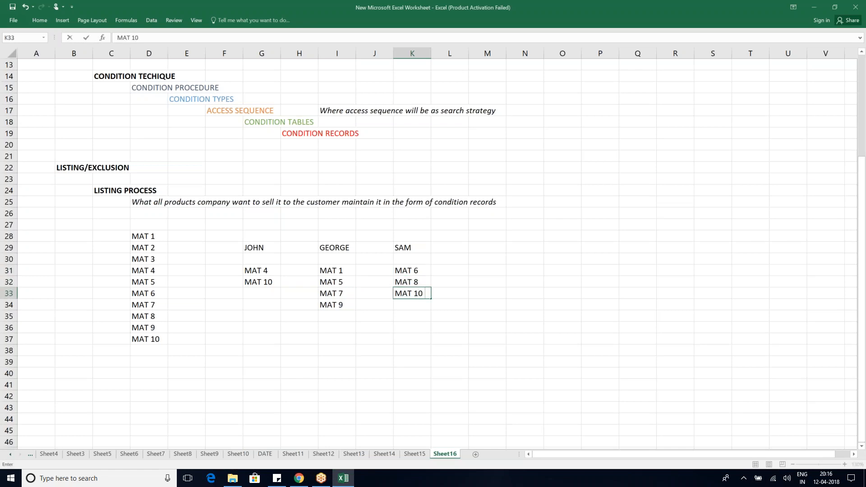
key(Return)
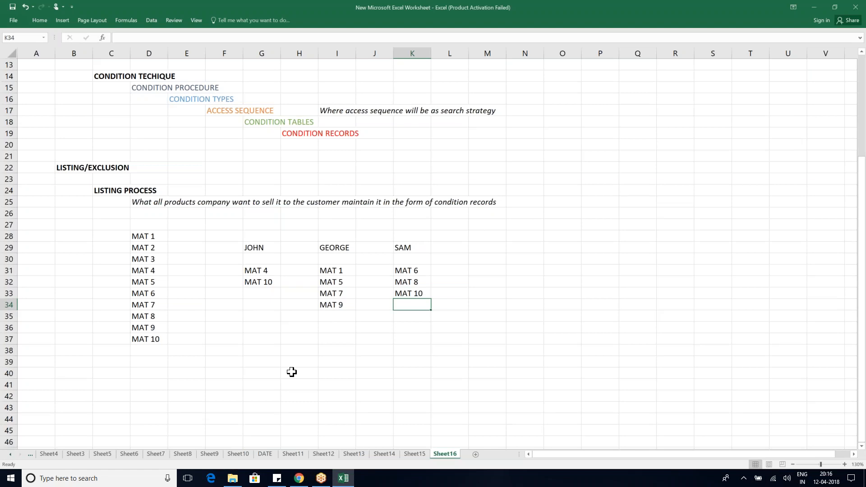
Review which materials are listed for each of the three customers in columns G, I and K
click(251, 248)
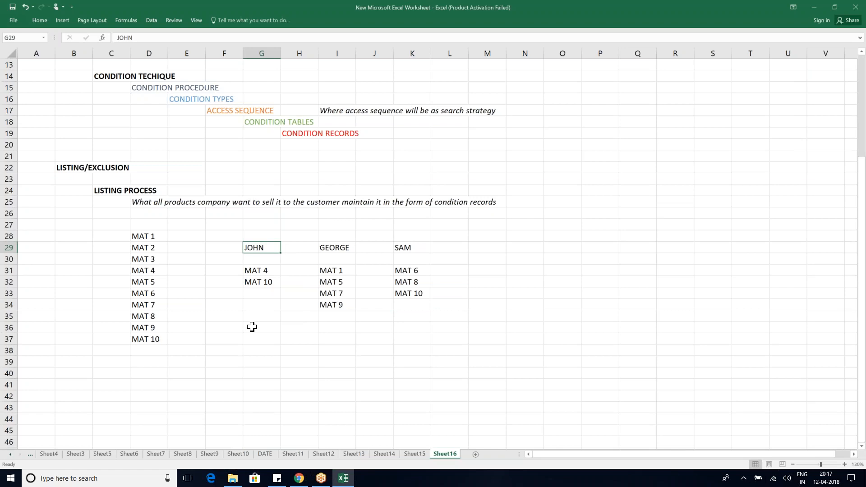
click(262, 269)
click(262, 282)
click(264, 271)
click(265, 282)
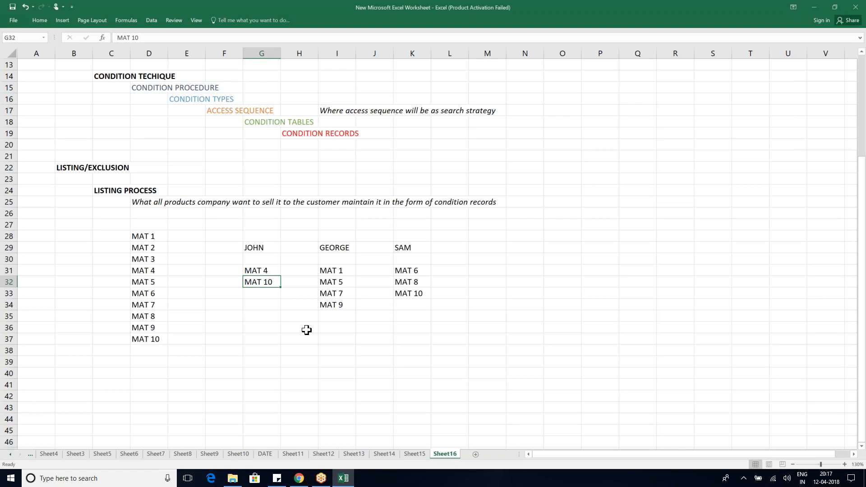
click(329, 247)
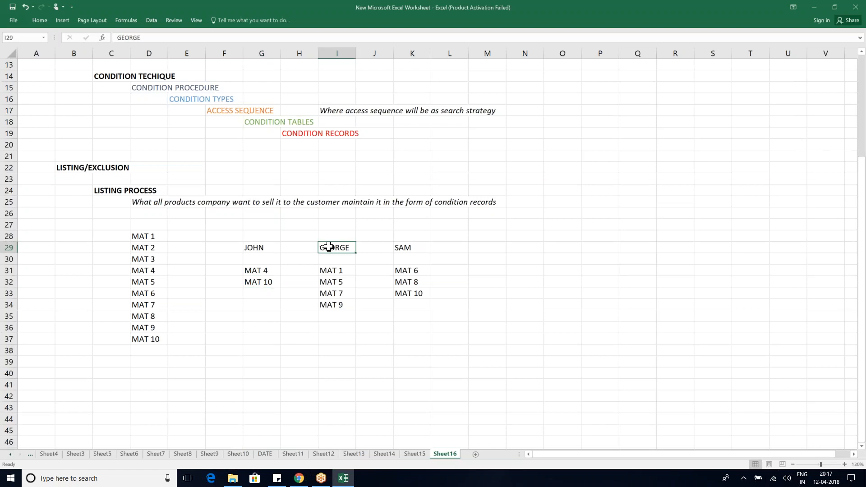
drag(333, 272, 333, 305)
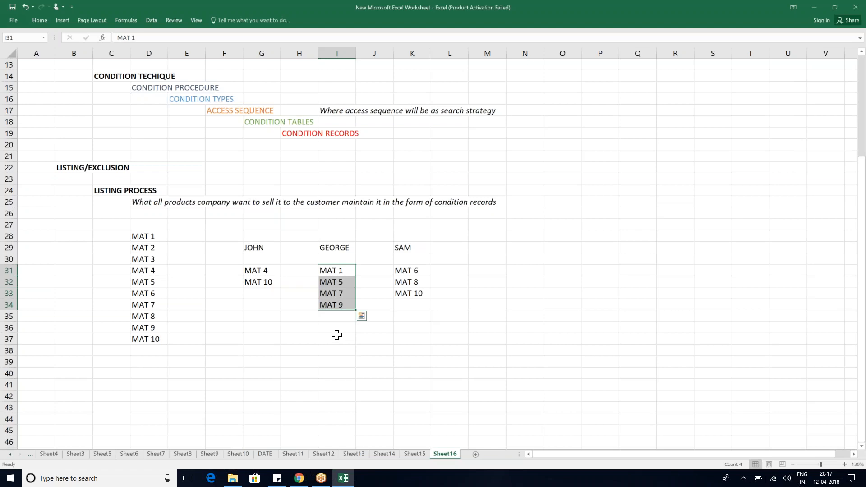
drag(408, 273, 416, 298)
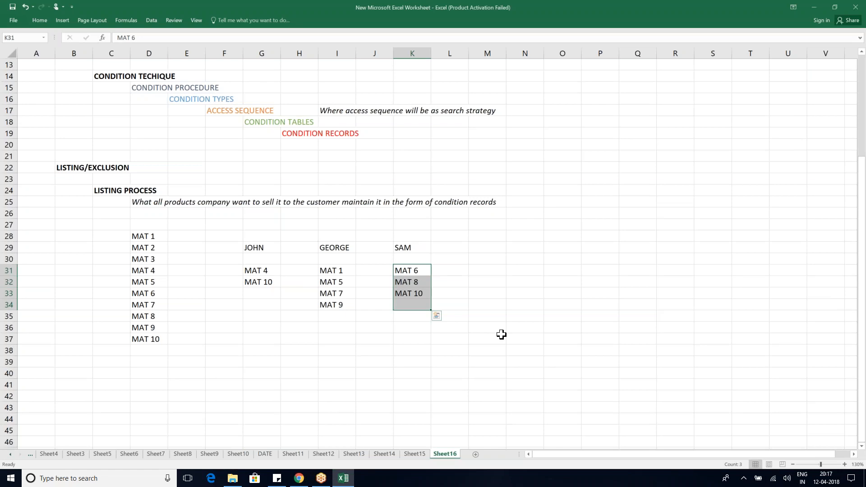
Enter the industry examples PHARMA in cell O25 and CHEMICALS in cell O26
click(571, 196)
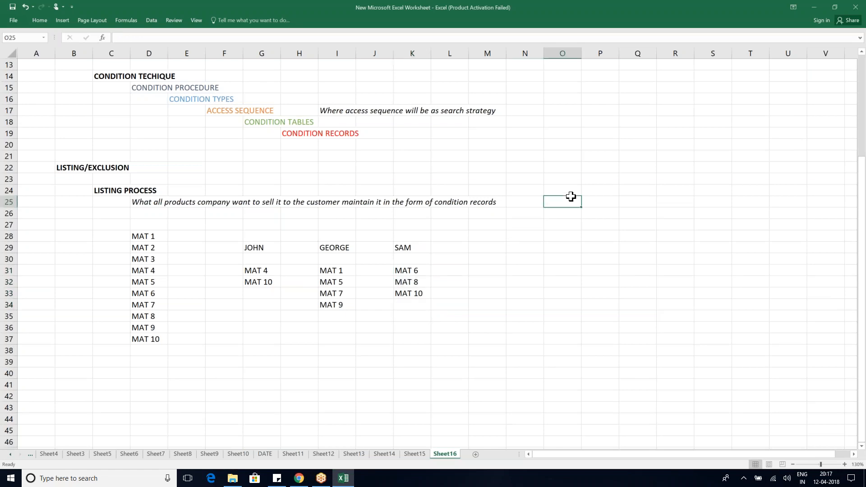
text(PHARMA)
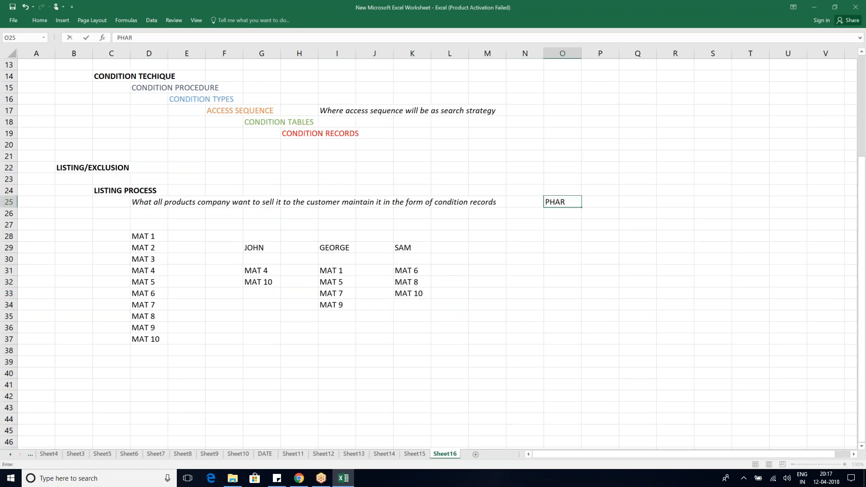
key(Down)
key(Down)
key(Down)
key(Down)
key(Down)
key(Down)
key(Down)
key(Down)
key(Down)
key(Down)
key(Down)
key(Down)
key(Down)
key(Down)
key(Down)
key(Down)
key(Down)
key(Down)
key(Down)
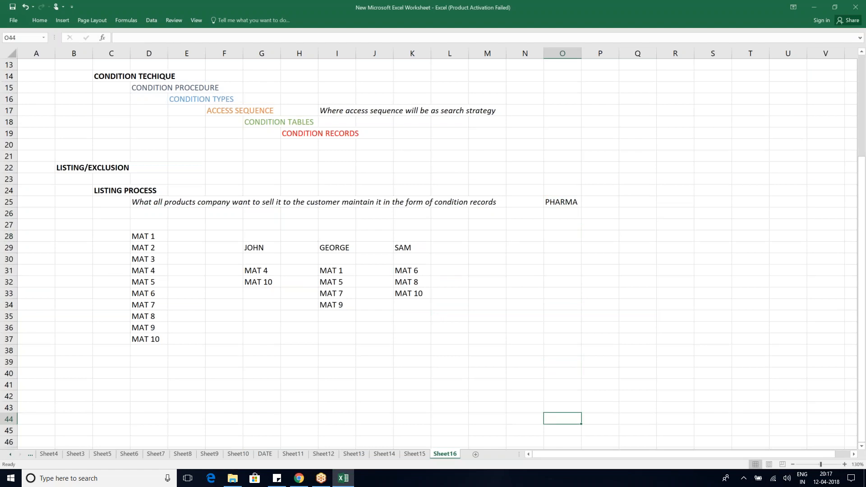
double_click(565, 211)
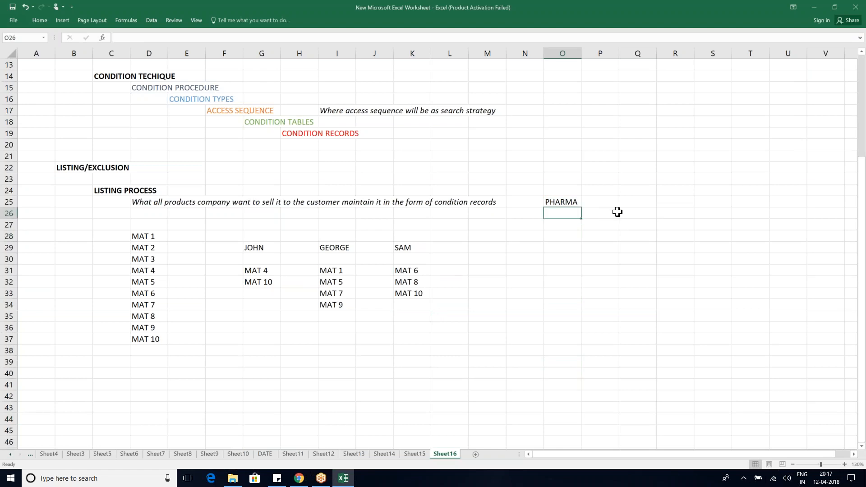
text(CHEMICALS)
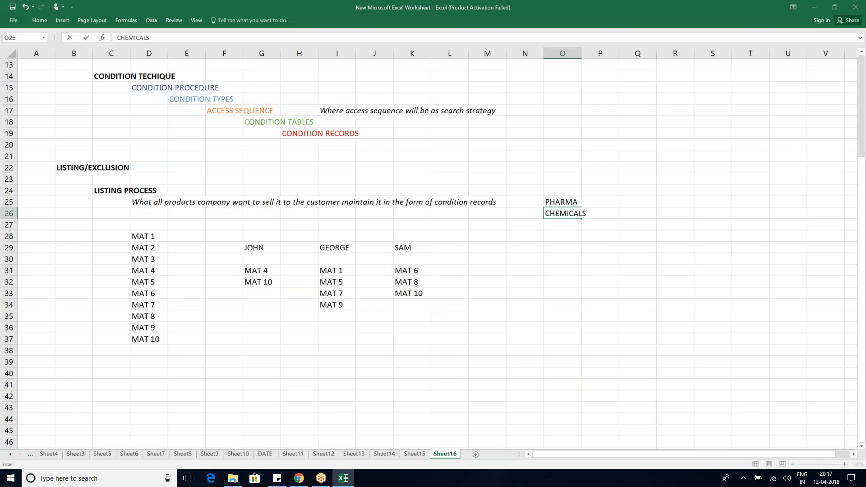
key(Return)
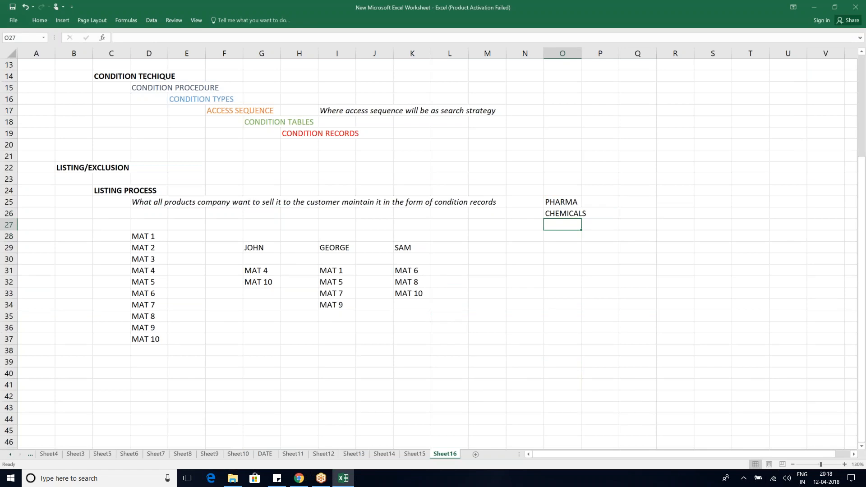
Add the bold heading CONDITION RECORDS in cell H37, below the customers' material lists
click(264, 305)
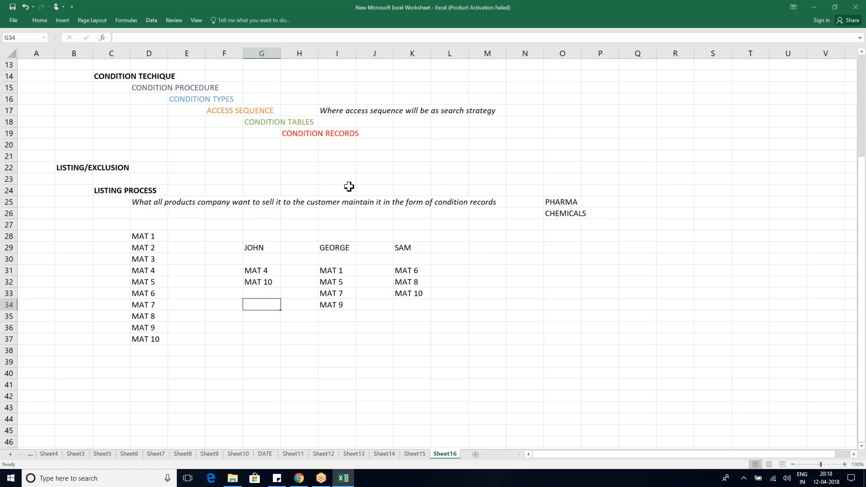
click(305, 340)
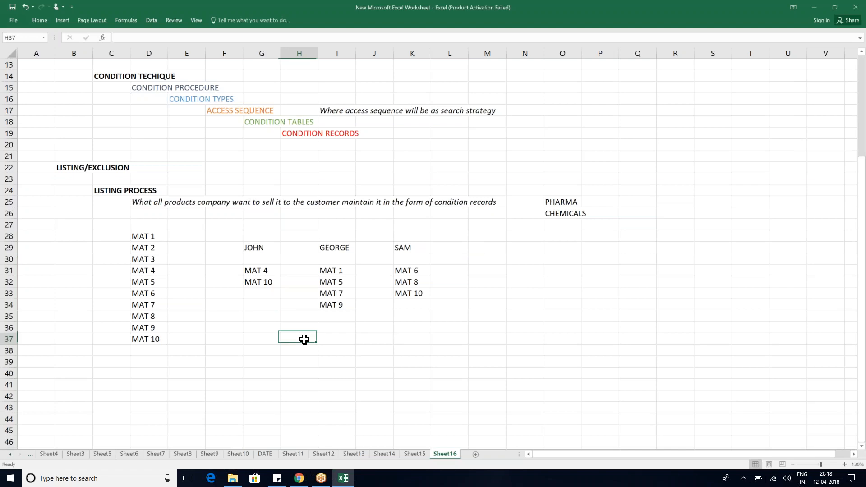
text(CONDITI)
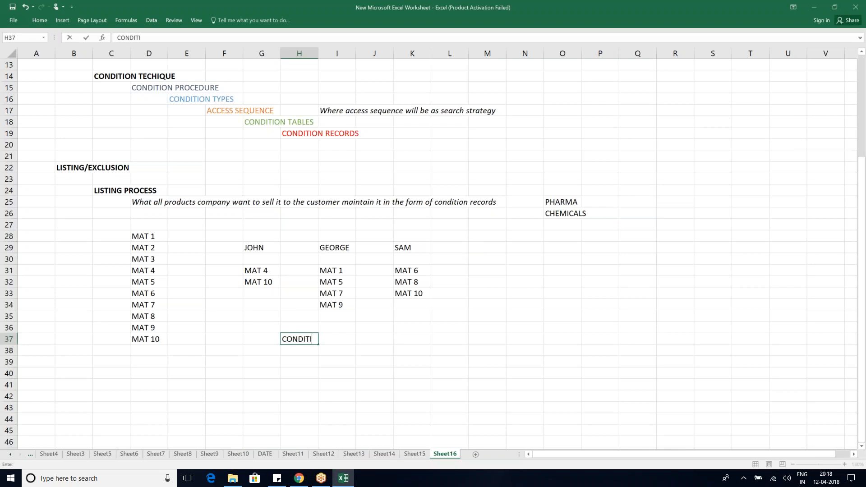
text(ON RECORDS)
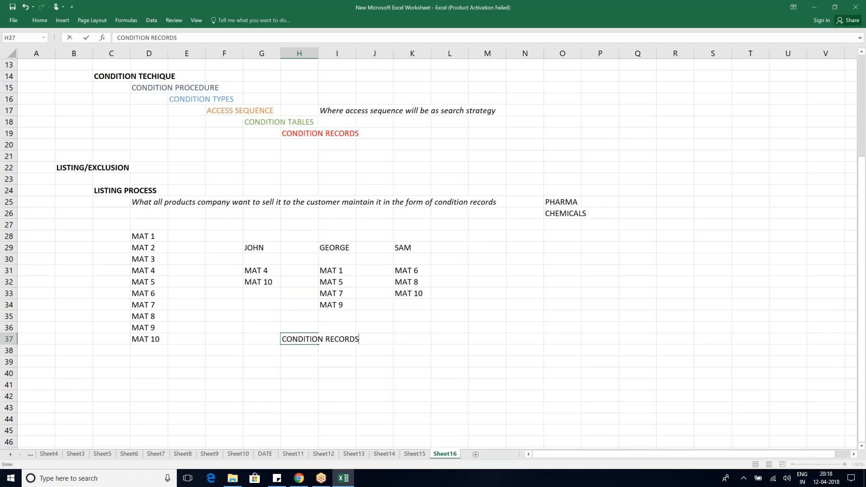
key(Return)
key(Up)
key(ctrl+b)
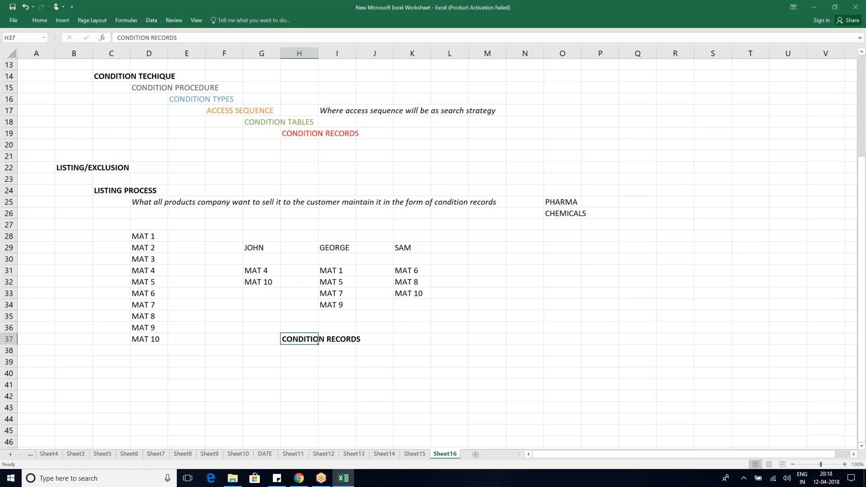
click(410, 343)
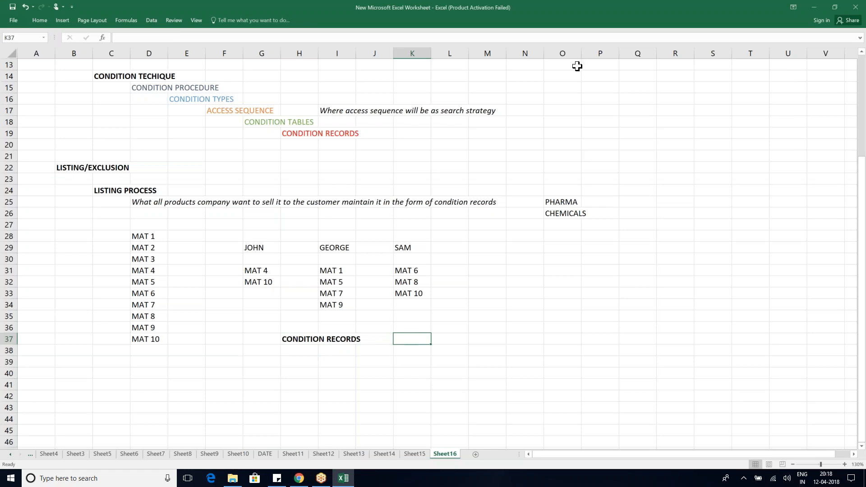
click(692, 11)
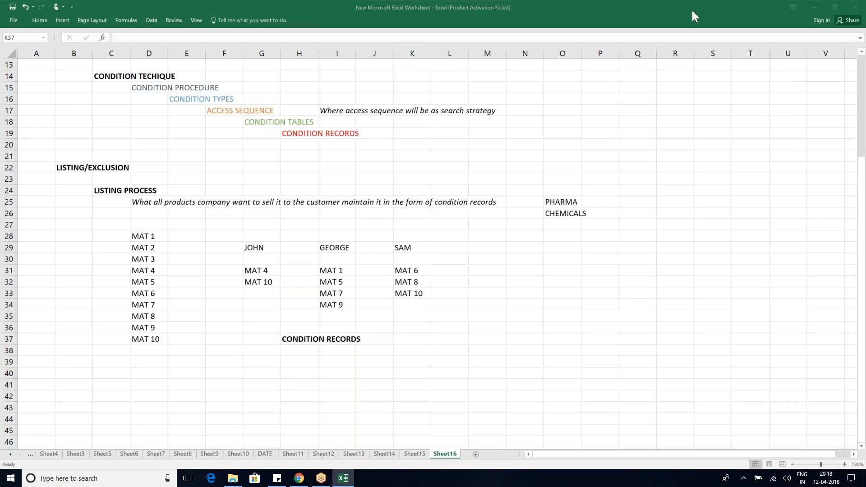
click(692, 10)
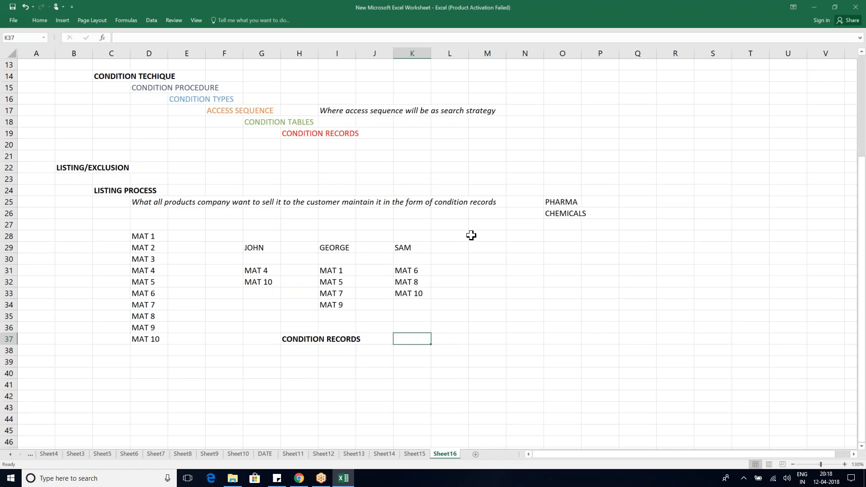
click(253, 242)
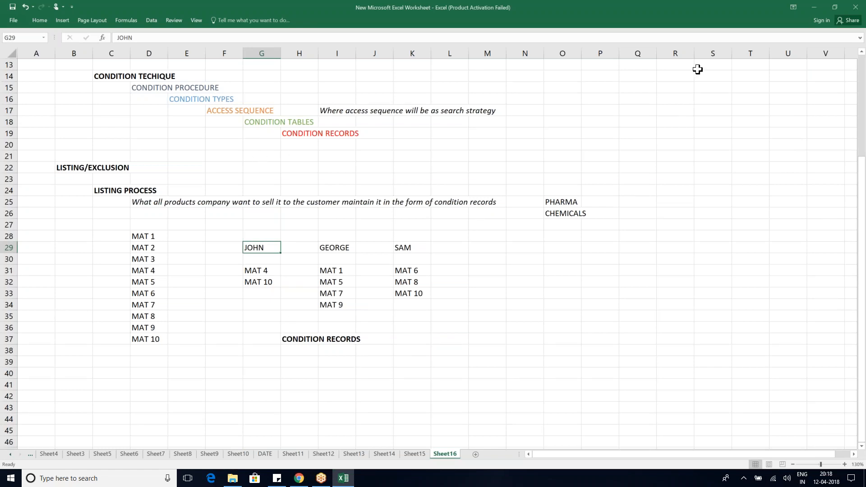
click(852, 20)
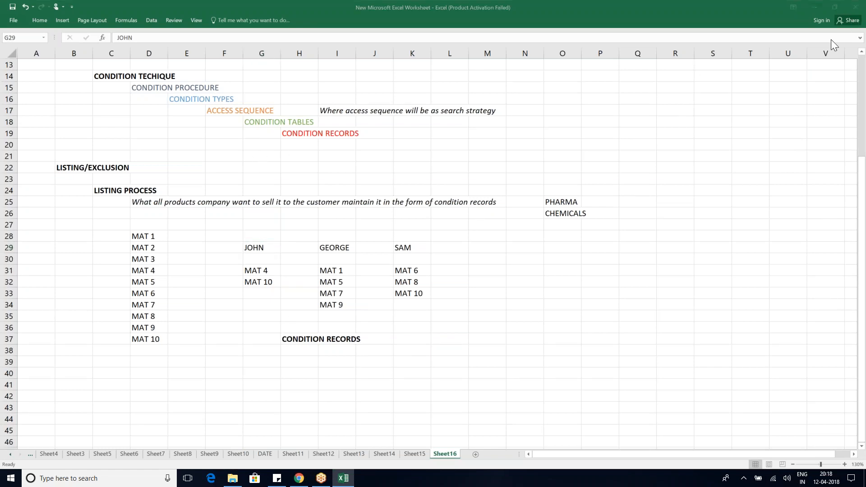
Add the bold heading CONDITION TABLE in cell E40, below the materials list
click(187, 373)
text(CO)
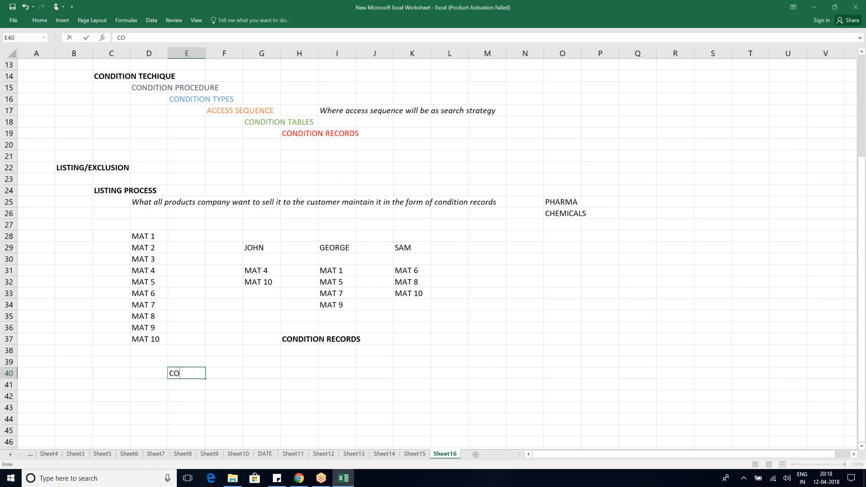
text(NDITION TABLE)
key(Return)
key(Up)
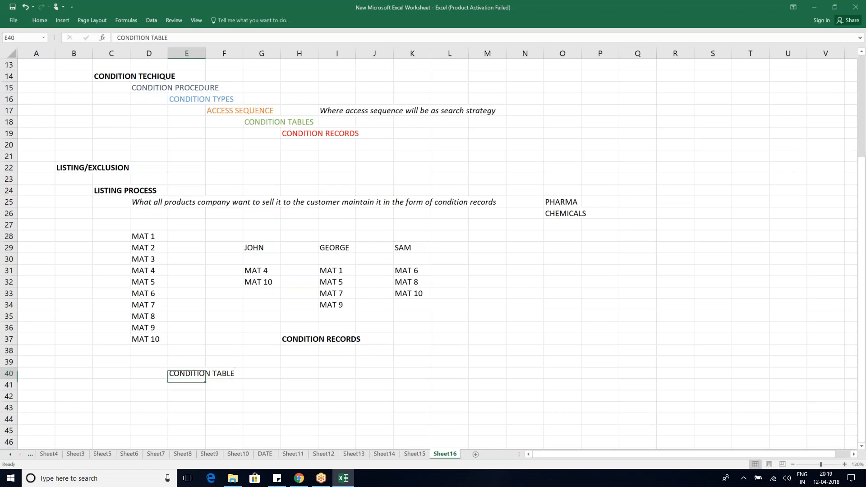
key(ctrl+b)
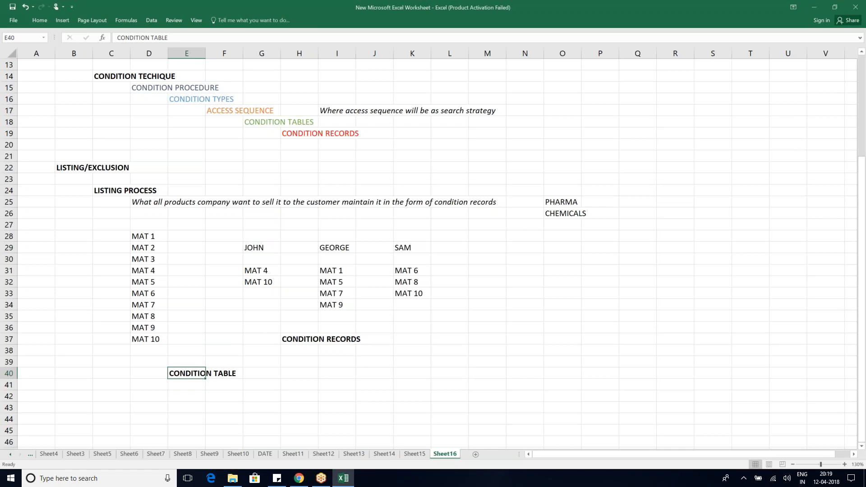
Trace the condition technique hierarchy upward, from condition records and tables through access sequence and condition types to condition procedure
click(249, 124)
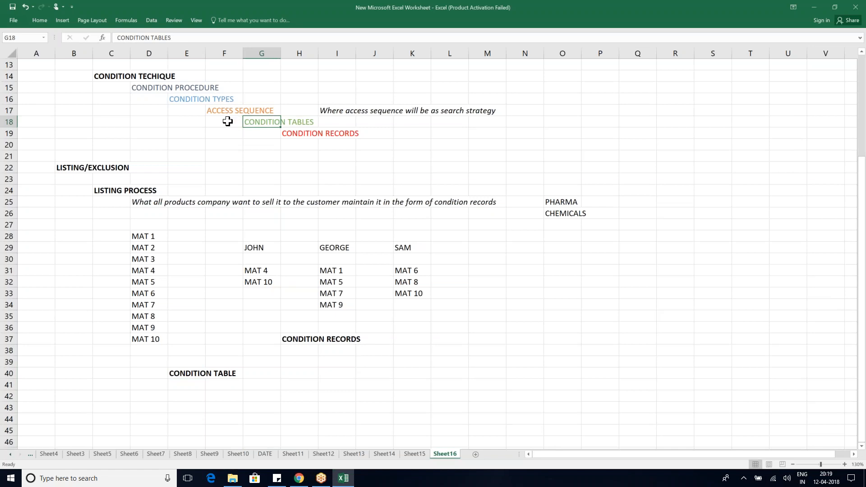
click(216, 113)
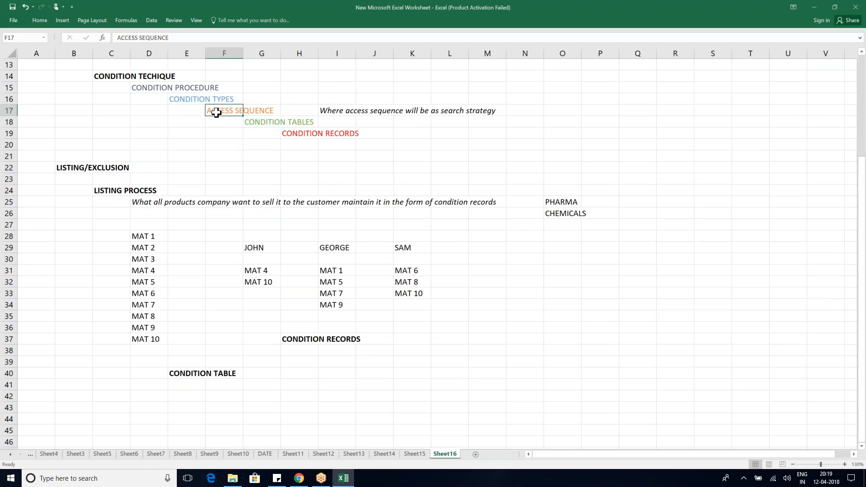
click(179, 101)
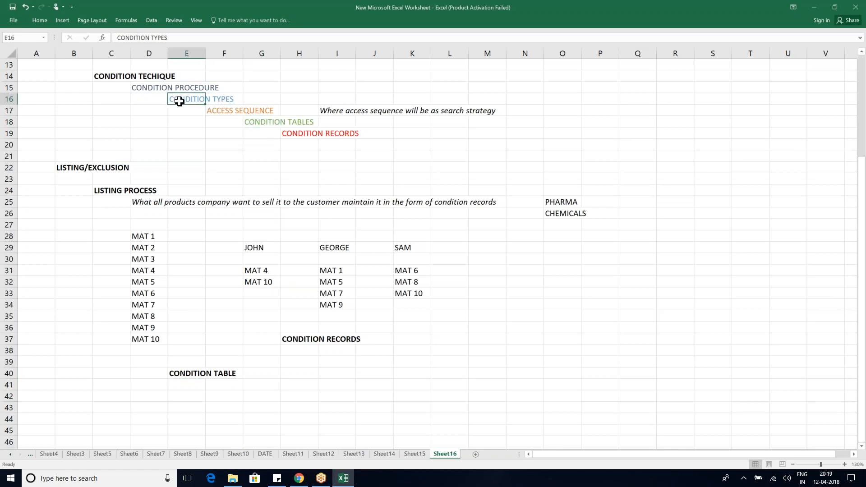
click(136, 90)
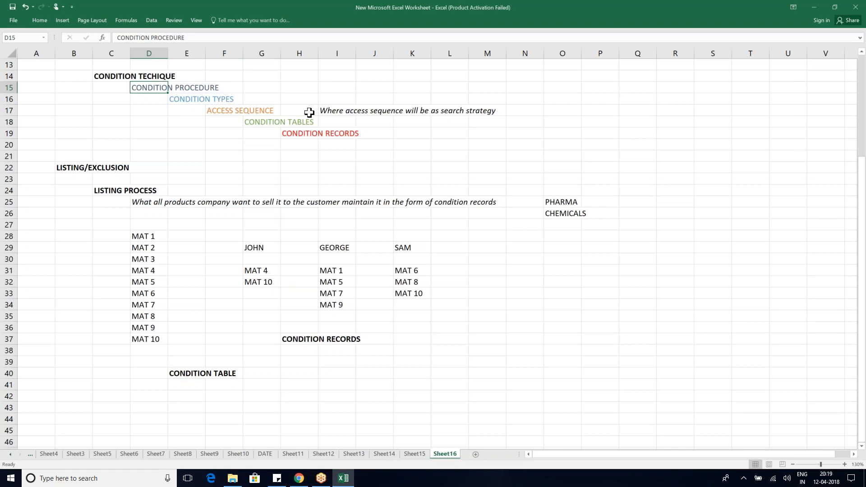
click(307, 132)
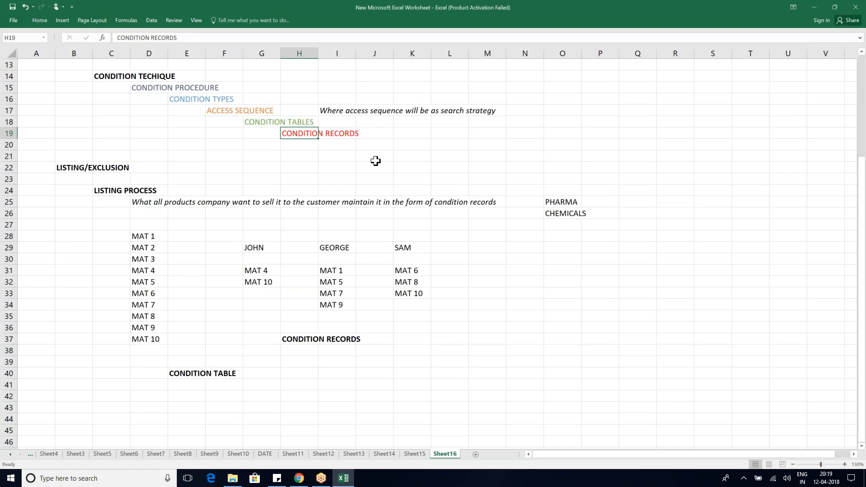
click(257, 122)
click(226, 113)
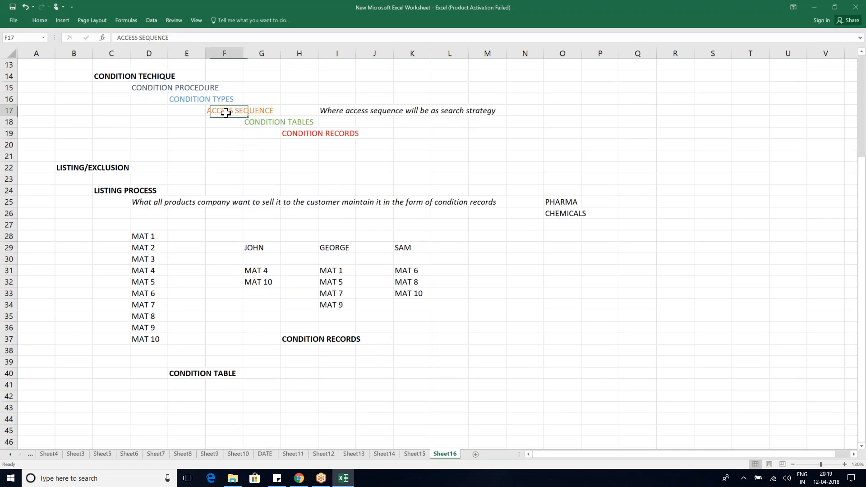
click(174, 101)
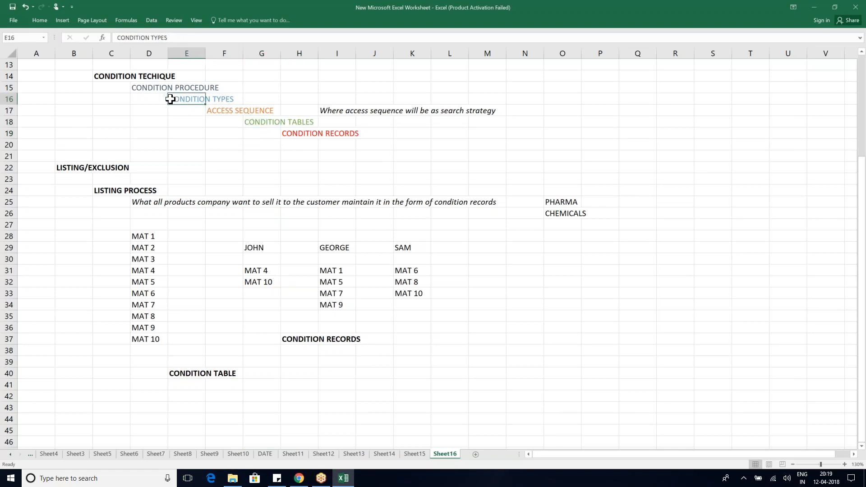
click(143, 88)
click(303, 135)
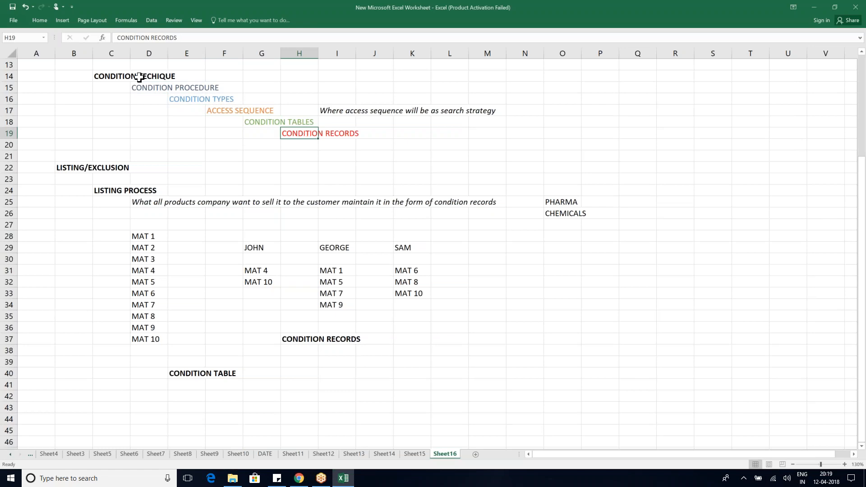
Review the condition technique hierarchy downward from its heading to condition records, including the search strategy note beside ACCESS SEQUENCE
click(111, 75)
click(146, 89)
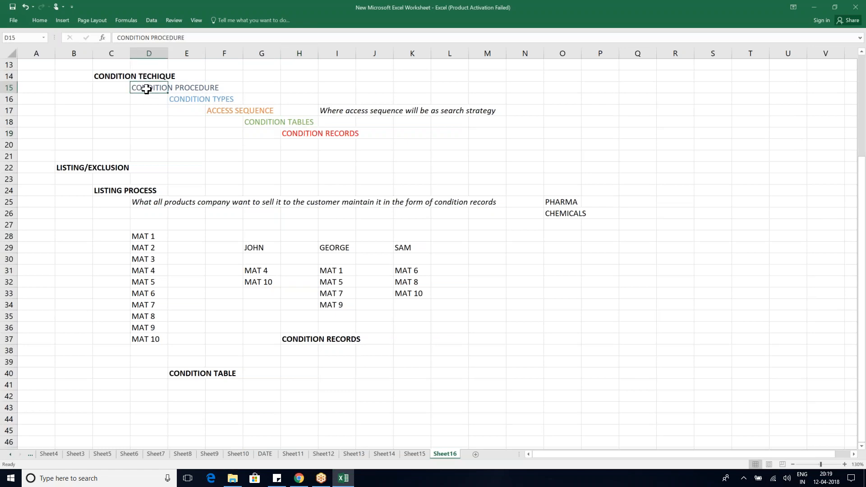
click(188, 100)
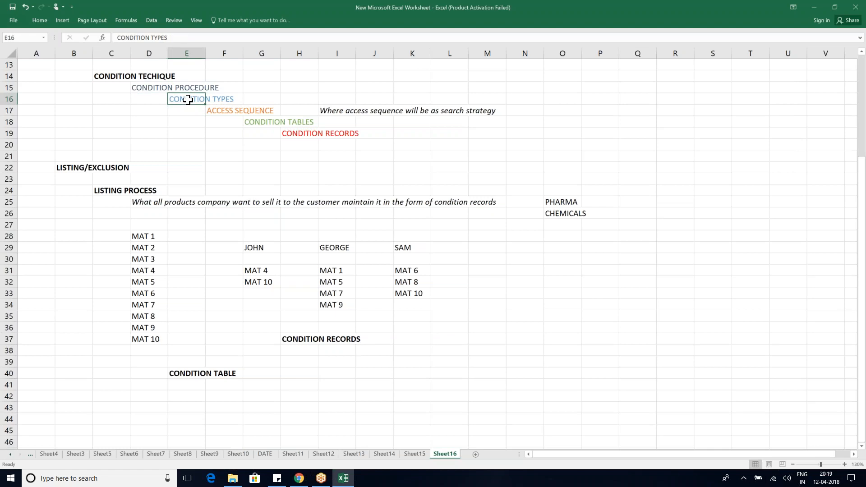
click(230, 108)
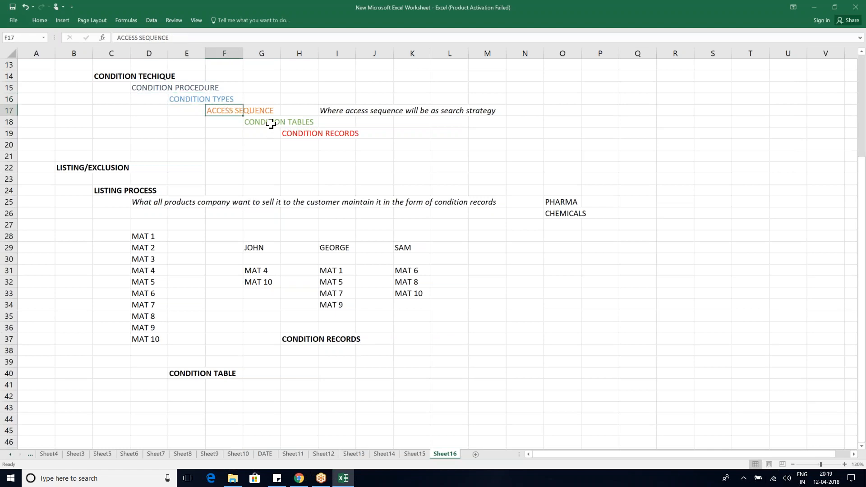
drag(325, 110, 561, 111)
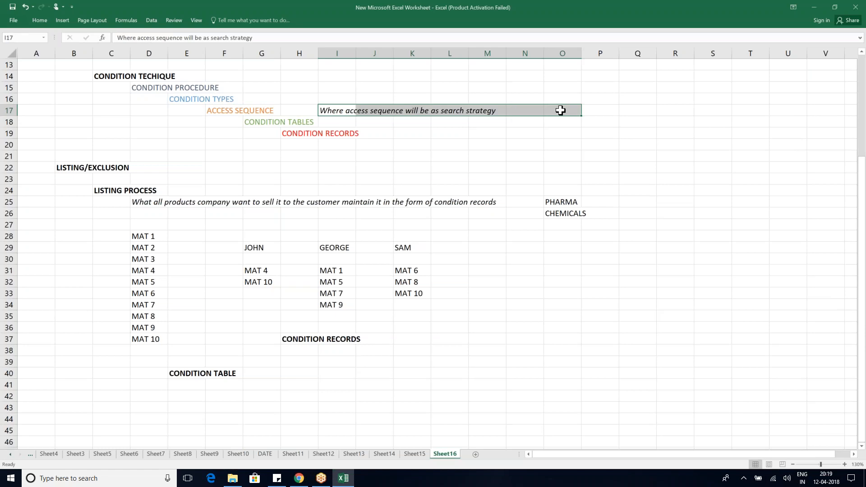
click(226, 112)
click(261, 123)
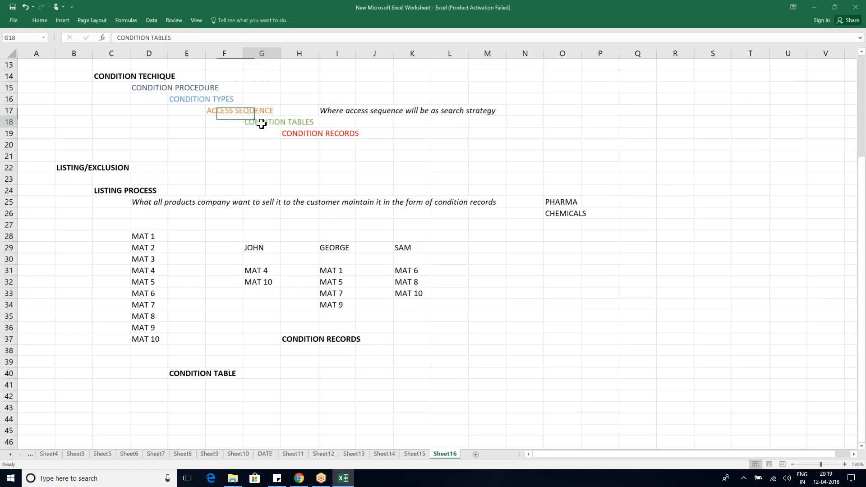
click(308, 133)
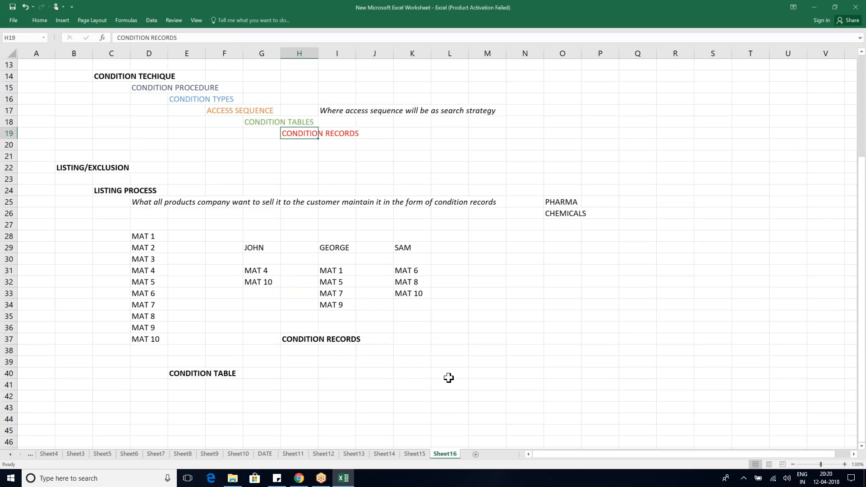
click(252, 125)
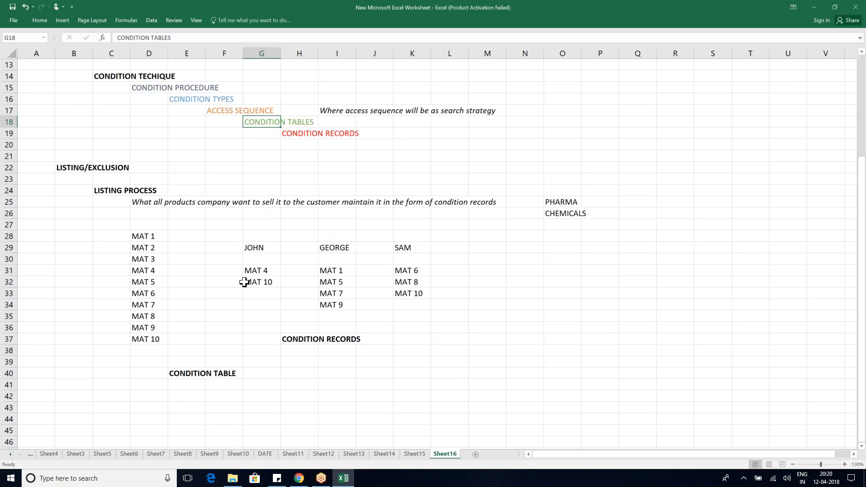
click(256, 387)
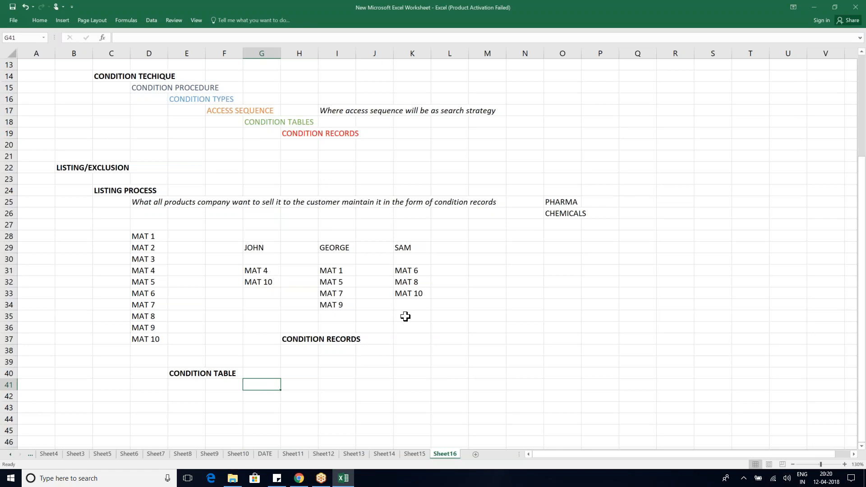
Add the labels CUSTOMER in cell M29 and MATERIAL in cell M31, beside the customers' material lists
click(490, 247)
text(CUSTOMER)
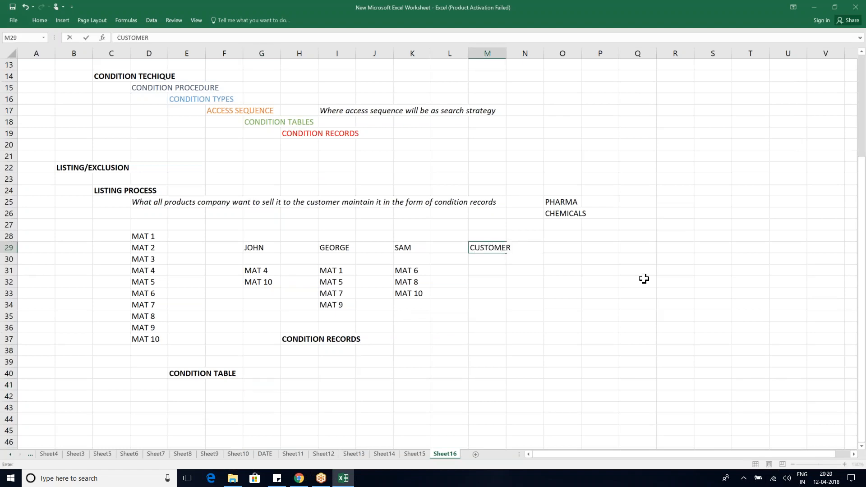
key(Return)
key(Return)
text(MATE)
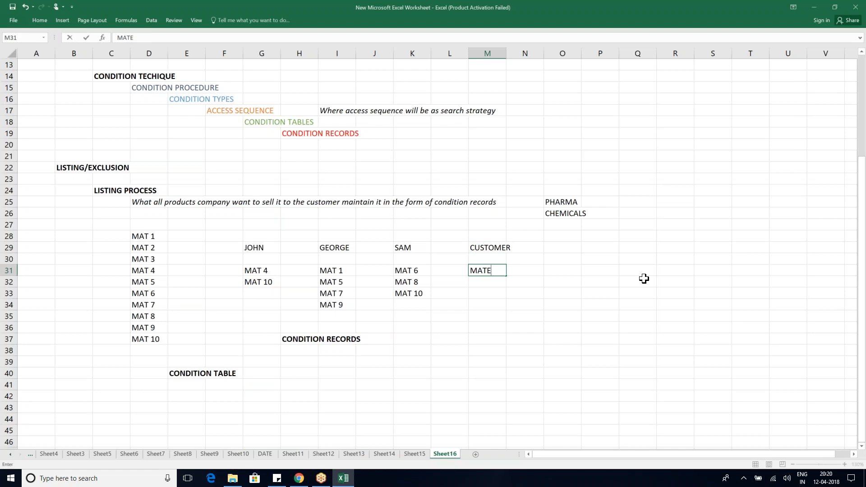
text(RIAL)
key(Return)
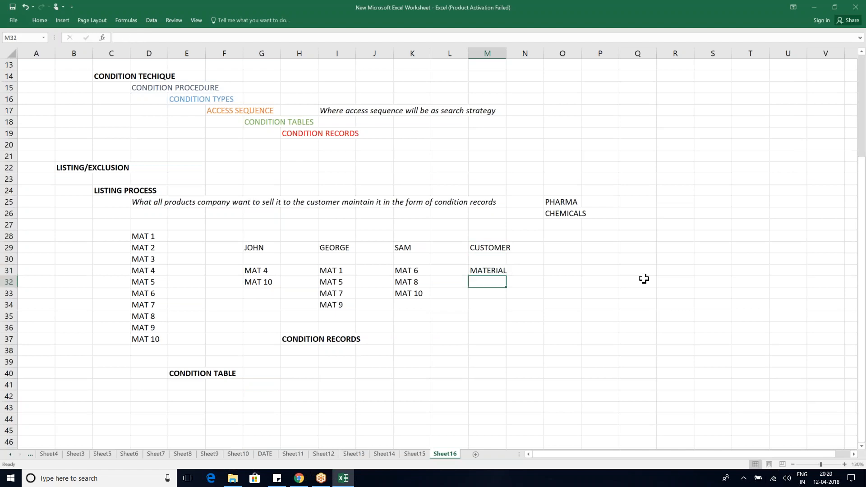
click(495, 248)
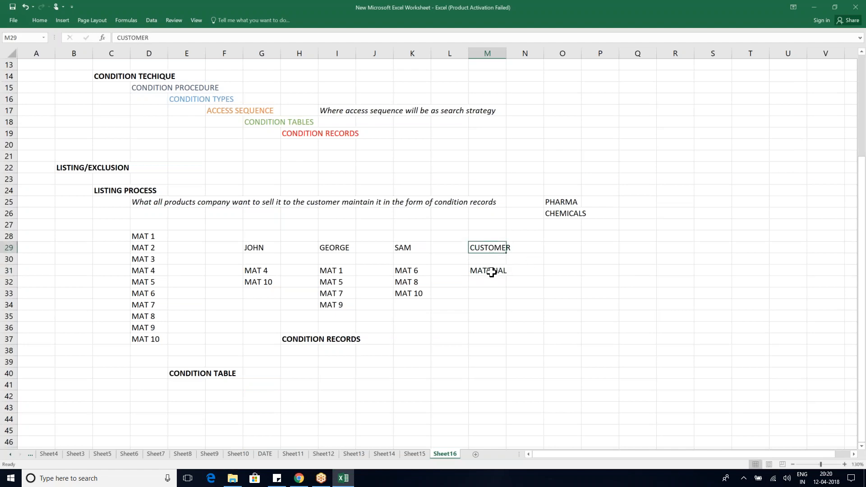
click(491, 272)
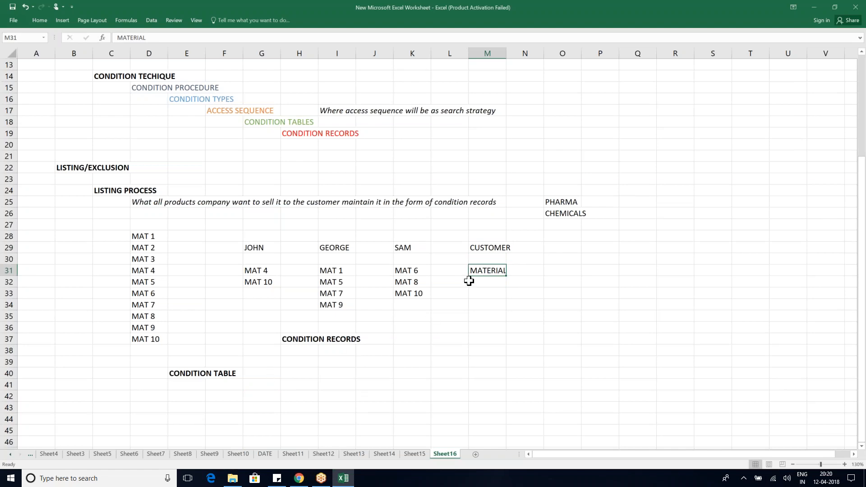
click(265, 386)
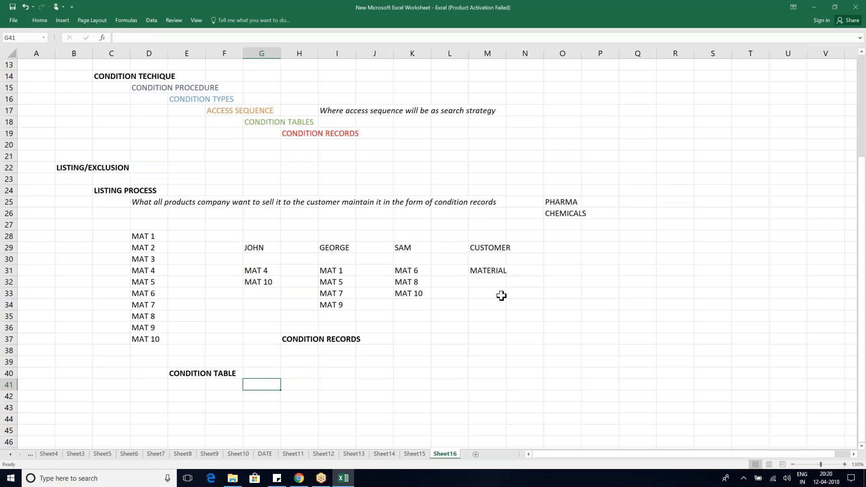
Enter the technical field names KUNNR in cell O29 and MATNR in cell O31, beside CUSTOMER and MATERIAL
click(563, 249)
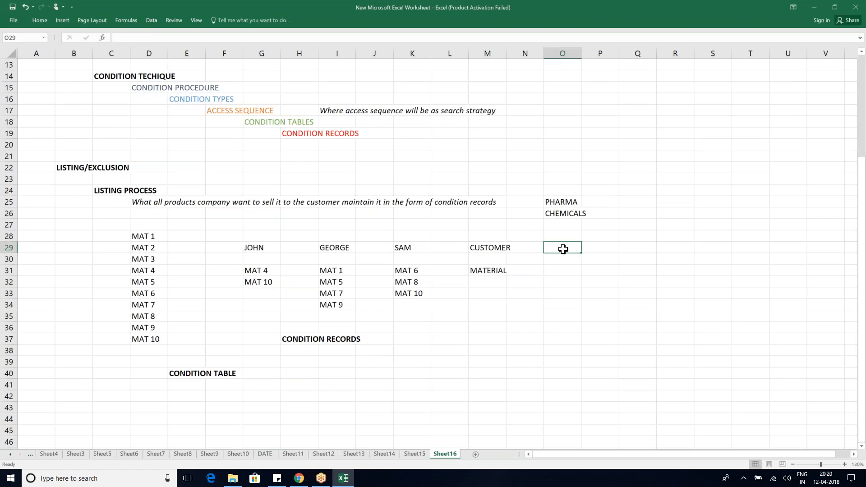
text(KUNNR)
key(Return)
key(Return)
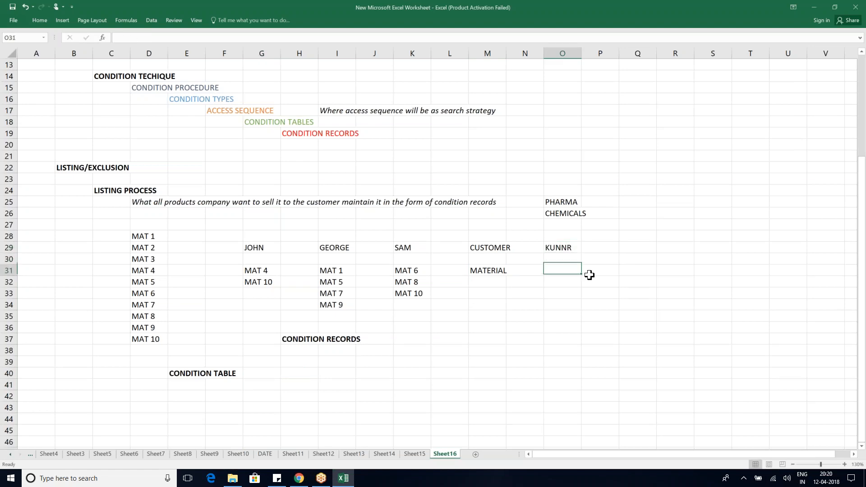
text(MATNR)
key(Return)
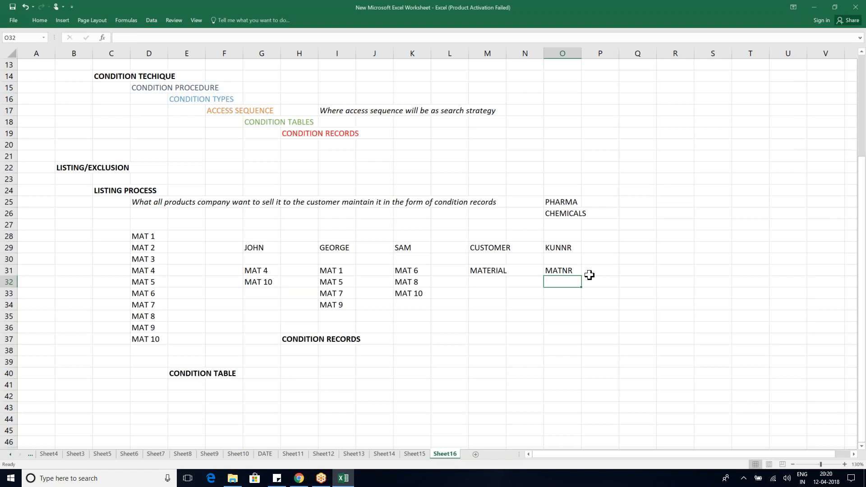
Colour the KUNNR and MATNR field names in cells O29 to O31 red
drag(574, 247, 567, 273)
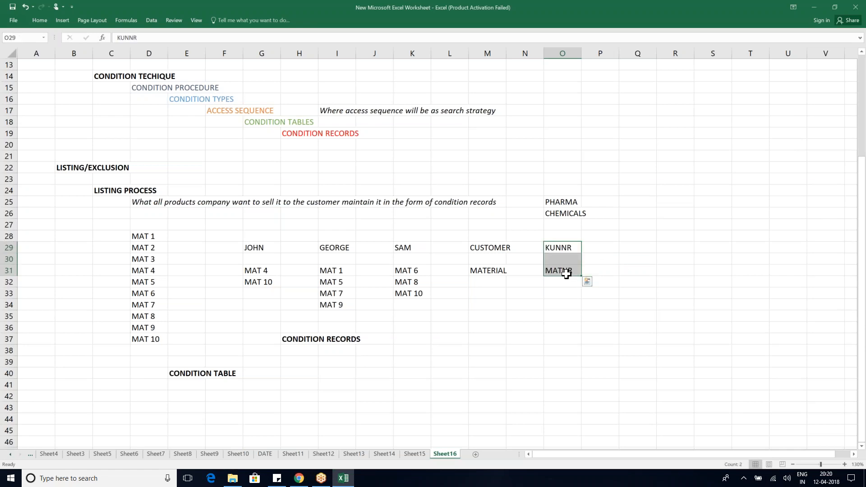
click(37, 20)
click(134, 51)
click(560, 327)
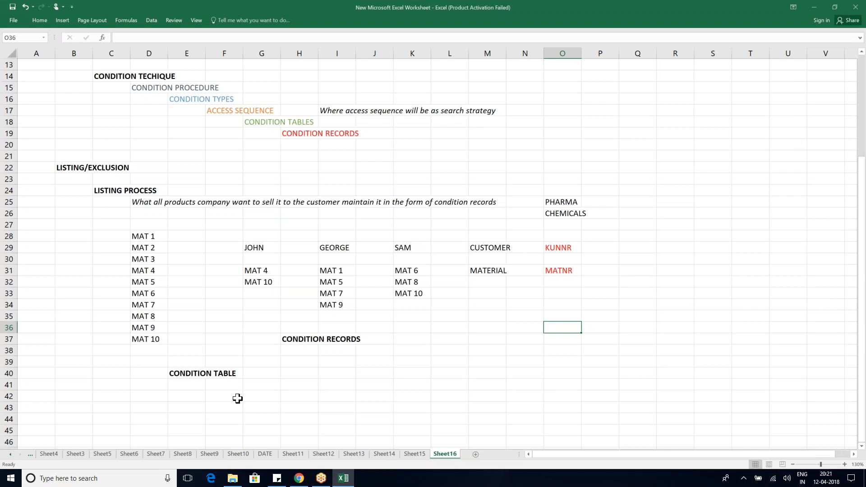
Enter the key combination CUSTOMER/MATERIAL in cell G41 under the CONDITION TABLE heading
click(262, 385)
text(CUST)
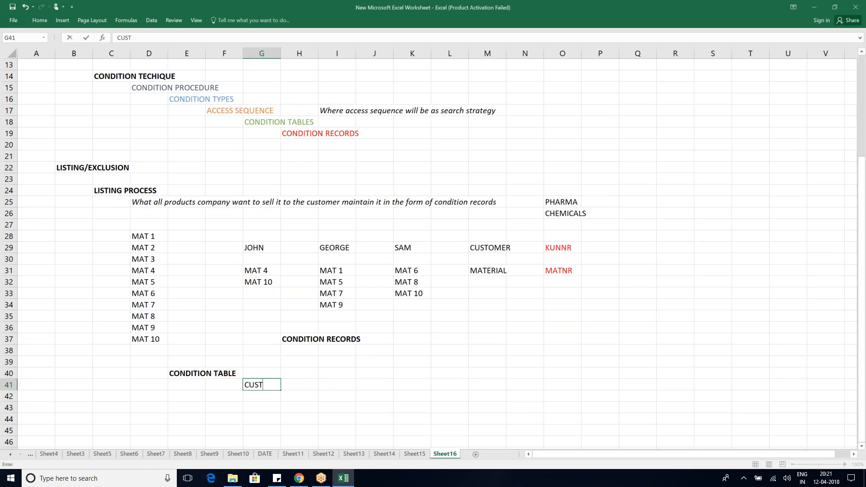
text(OMER/MATERIAL)
key(Return)
scroll(262, 385, down, 2)
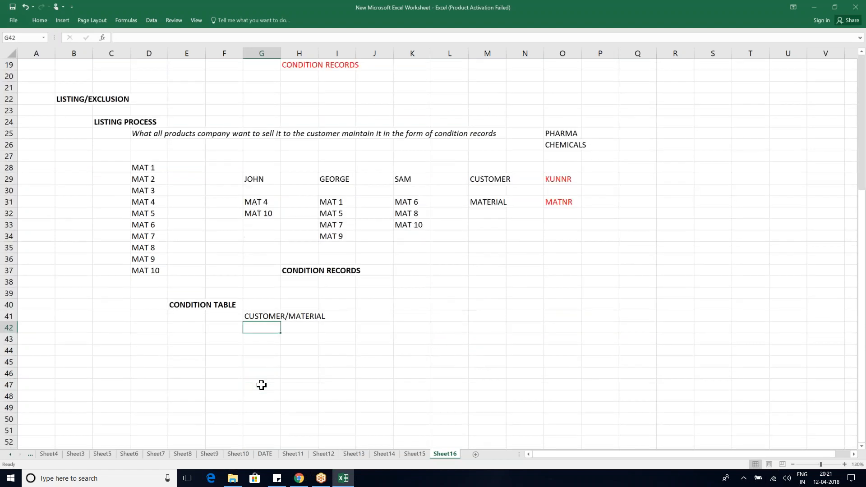
click(399, 362)
Minimize the worksheet, close the Downloads folder window and open the SAP SD connection in SAP Logon
click(815, 7)
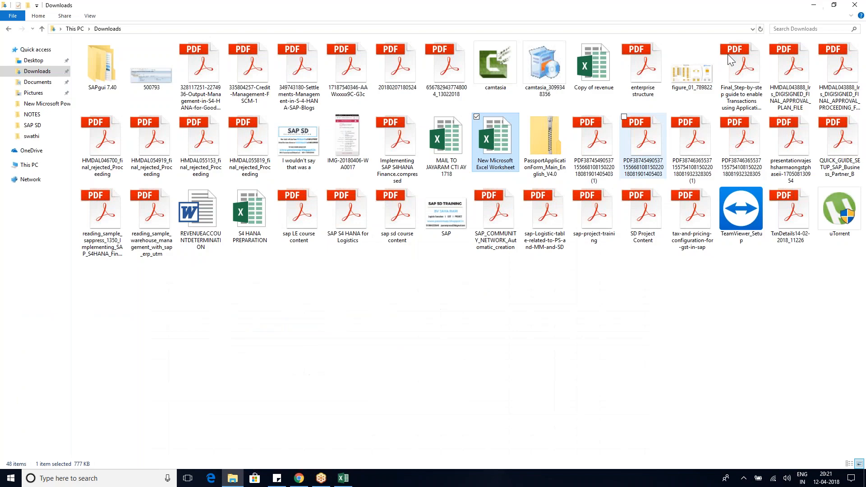
click(863, 6)
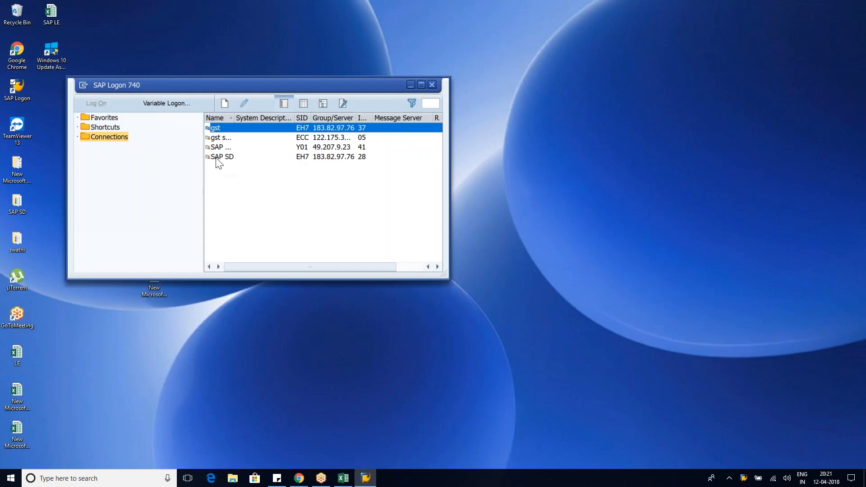
click(217, 158)
double_click(216, 158)
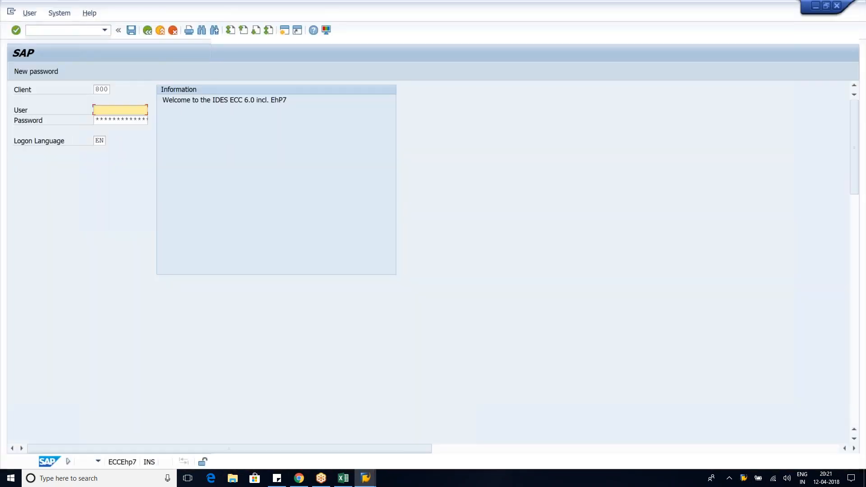
Log on to the SAP system in client 800 with the account's user name and password
text(SDUSER65)
key(Tab)
key(Caps_Lock)
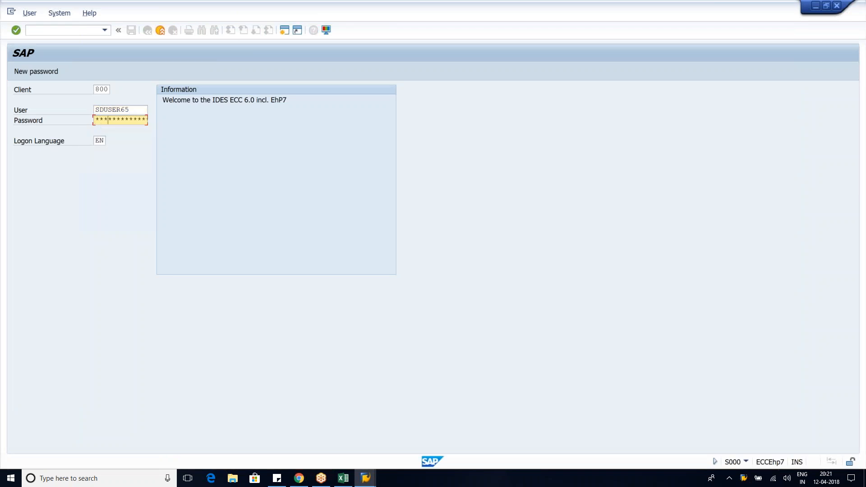
key(Return)
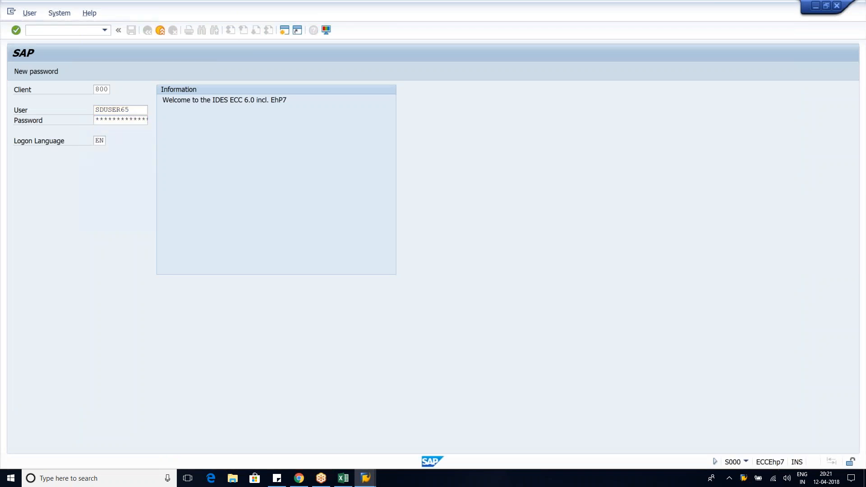
Run transaction SPRO and display the SAP Reference IMG
text(S)
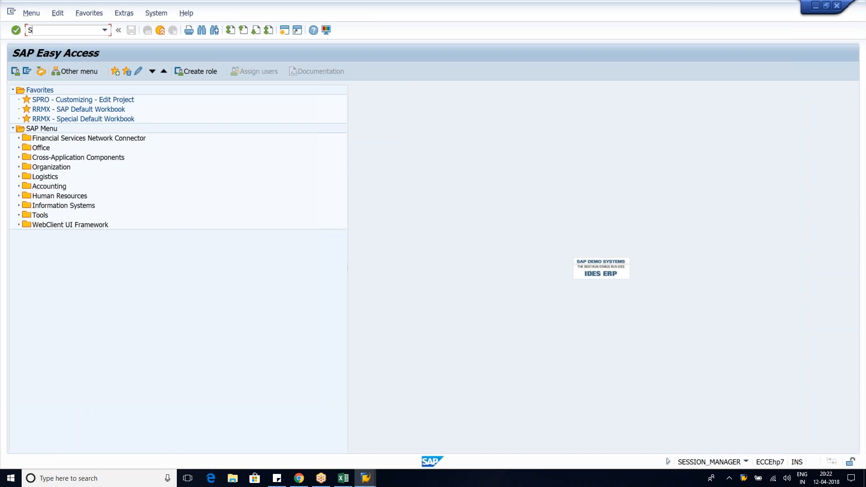
text(PRO)
key(Return)
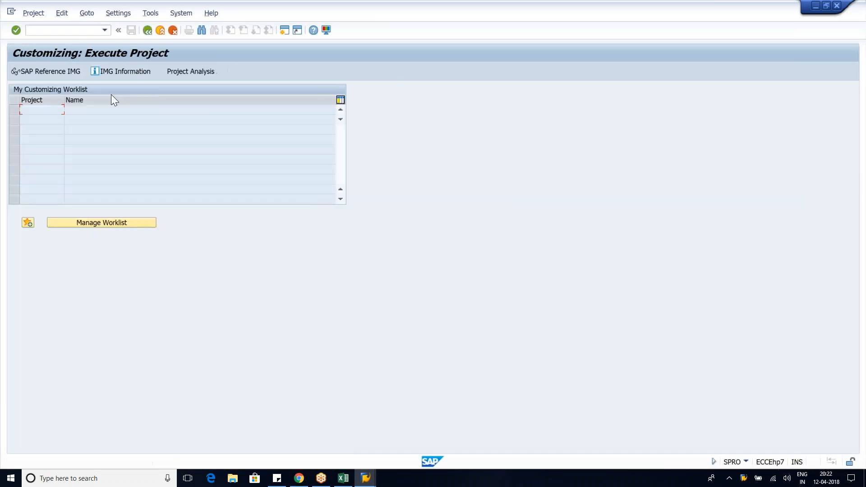
click(67, 72)
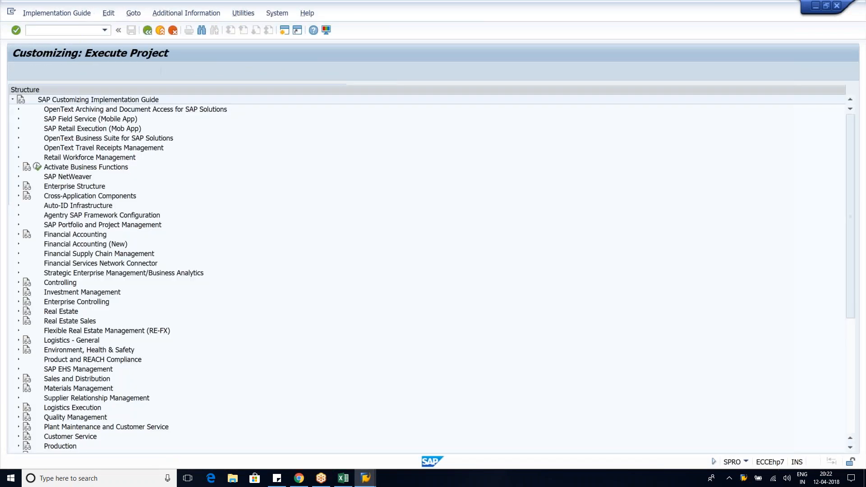
Expand Sales and Distribution and its Basic Functions in the IMG and execute the Listing/Exclusion activity
click(61, 381)
scroll(272, 394, down, 5)
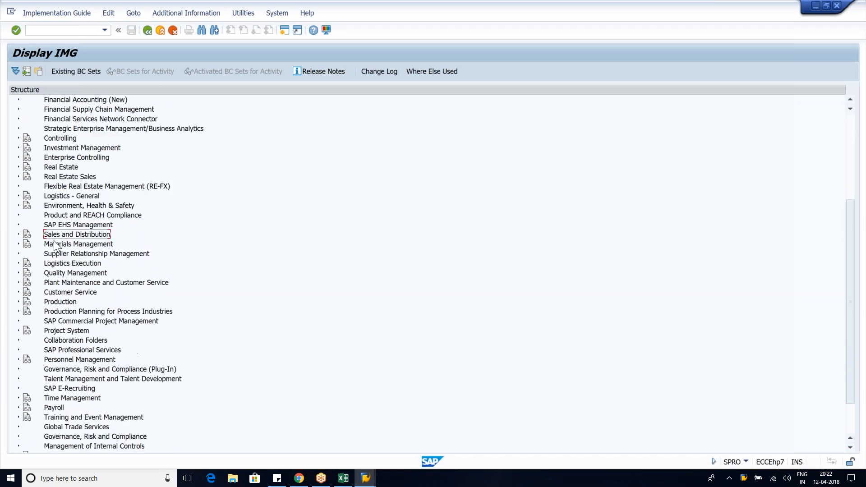
click(19, 234)
click(96, 256)
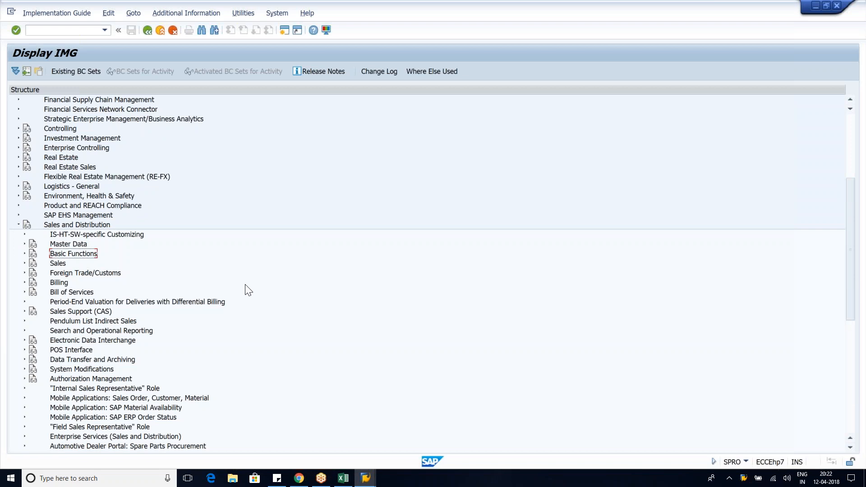
click(24, 254)
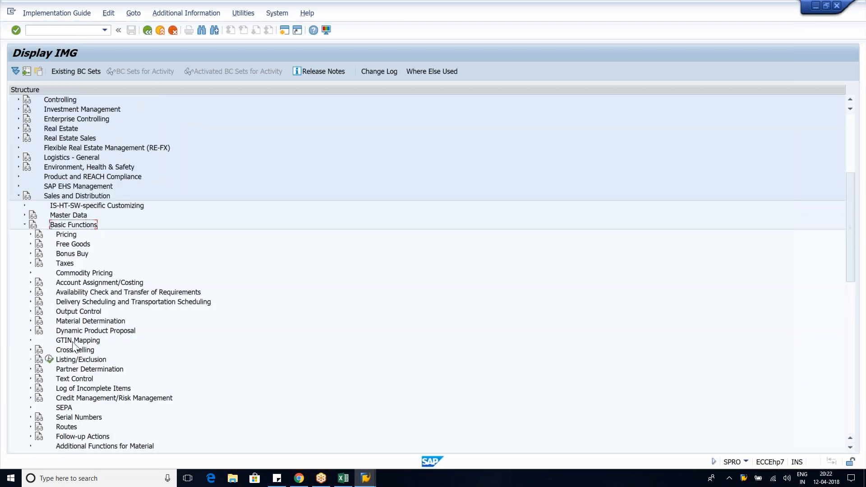
click(81, 359)
scroll(279, 386, down, 2)
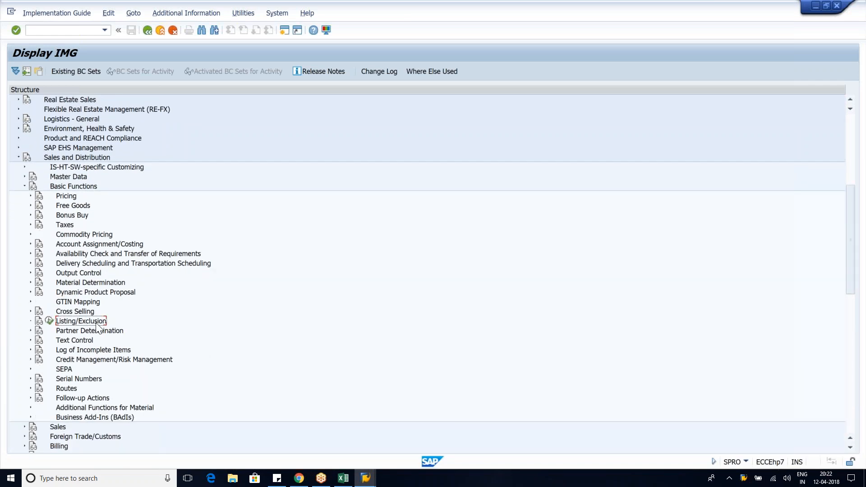
click(49, 322)
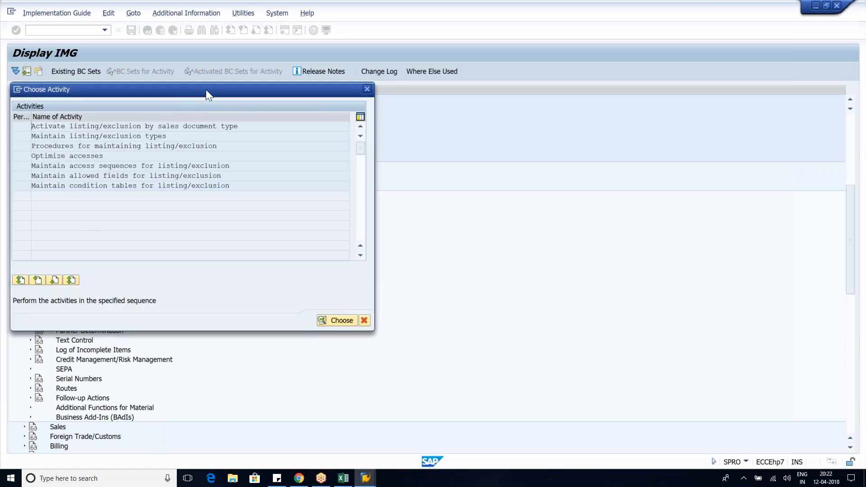
Move the activity selection window aside and open Maintain condition tables for listing/exclusion
drag(206, 89, 341, 72)
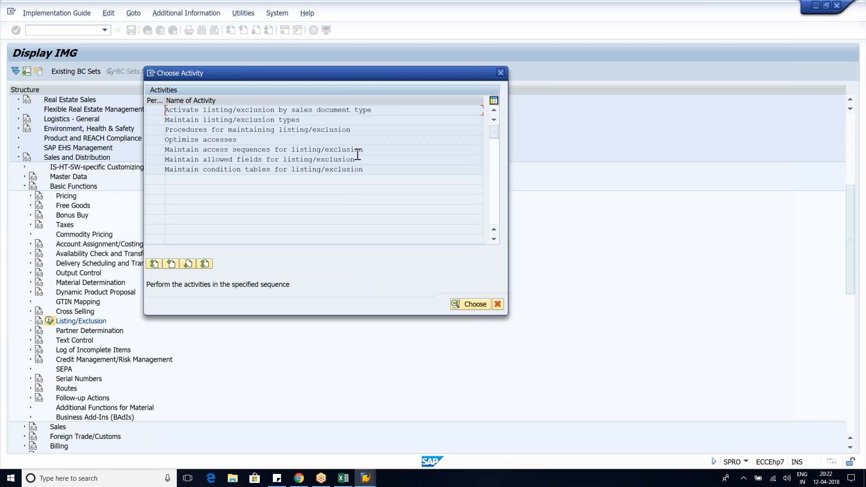
drag(365, 170, 159, 172)
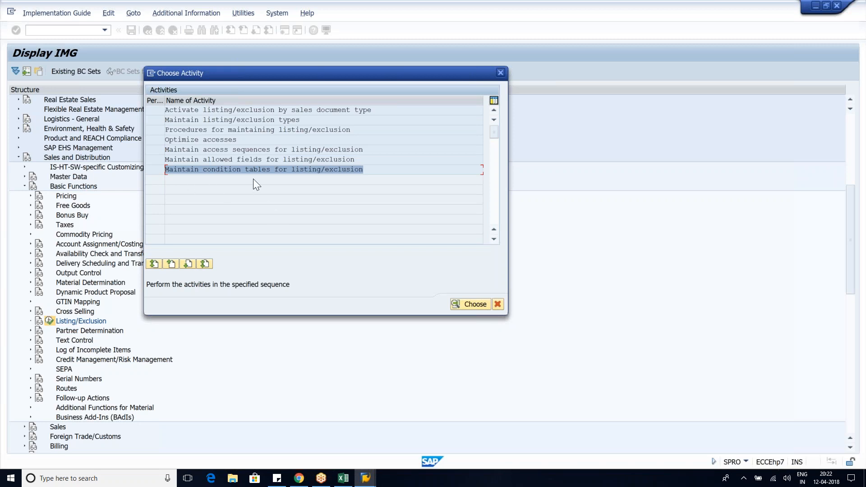
click(349, 174)
double_click(350, 173)
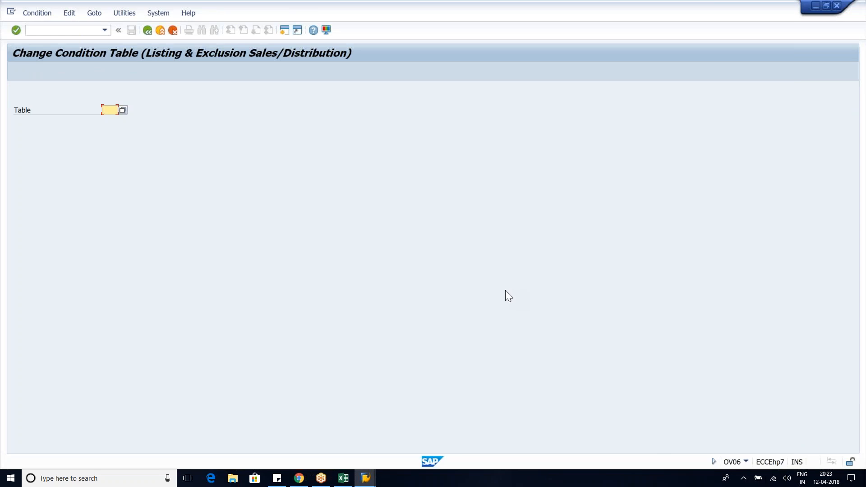
Switch to the Excel notes and record the transaction code OV06 in cell B40, beside the CONDITION TABLE heading
click(343, 478)
click(72, 305)
text(OV06)
key(Return)
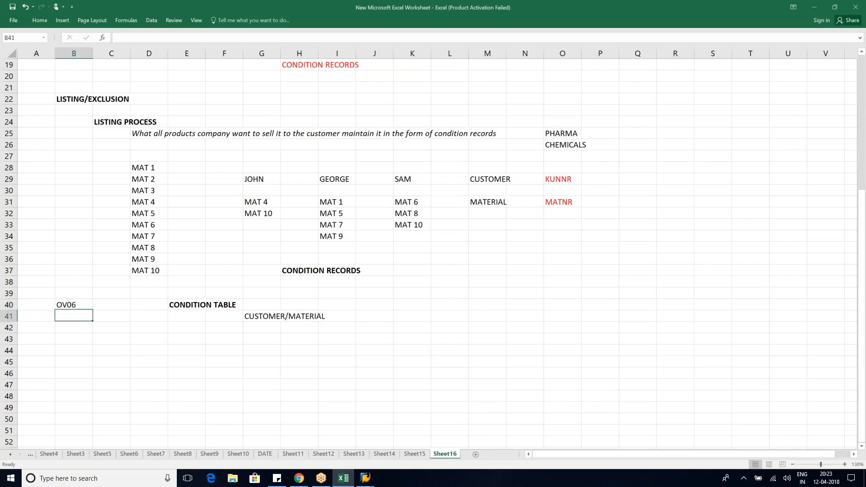
click(199, 336)
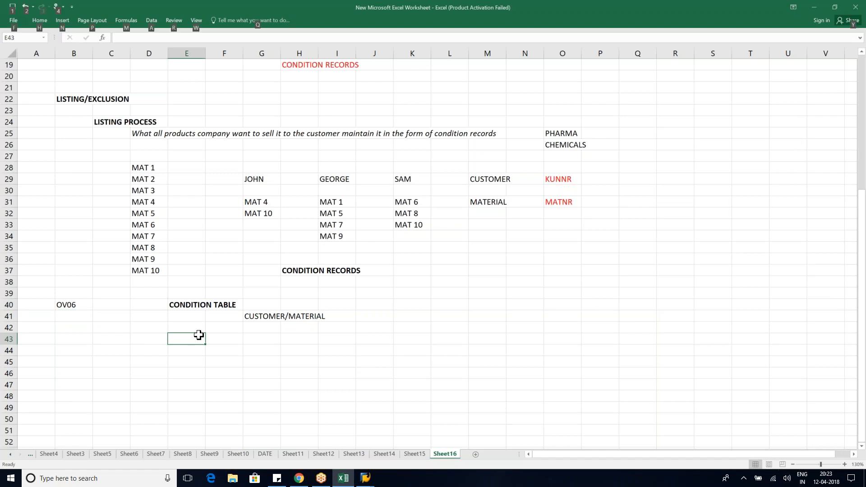
Switch back to SAP and start creating a listing/exclusion condition table, continuing to its field selection with no table number entered
key(alt+Tab)
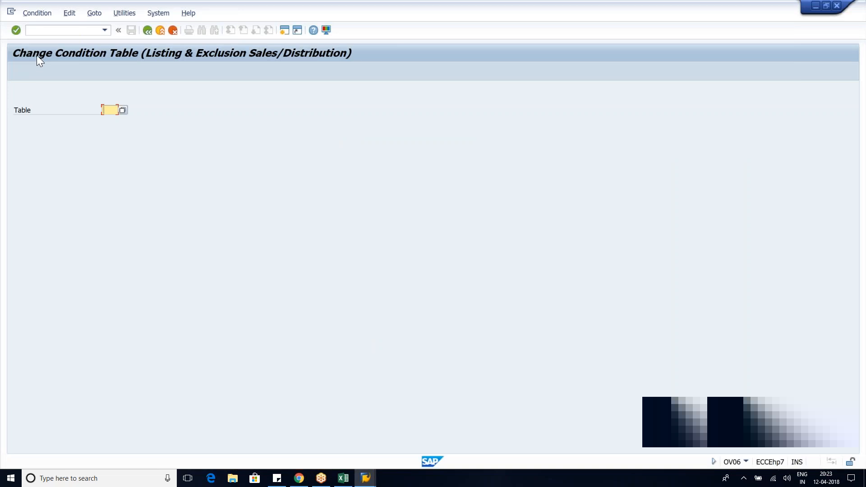
click(41, 16)
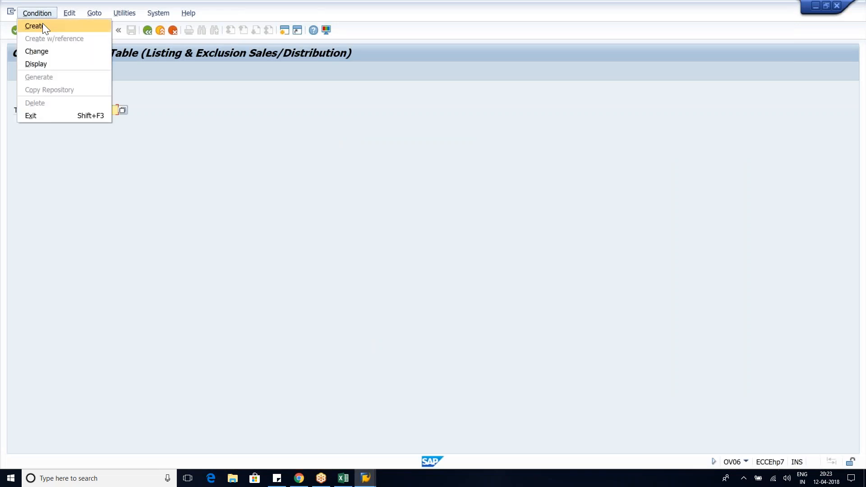
click(42, 26)
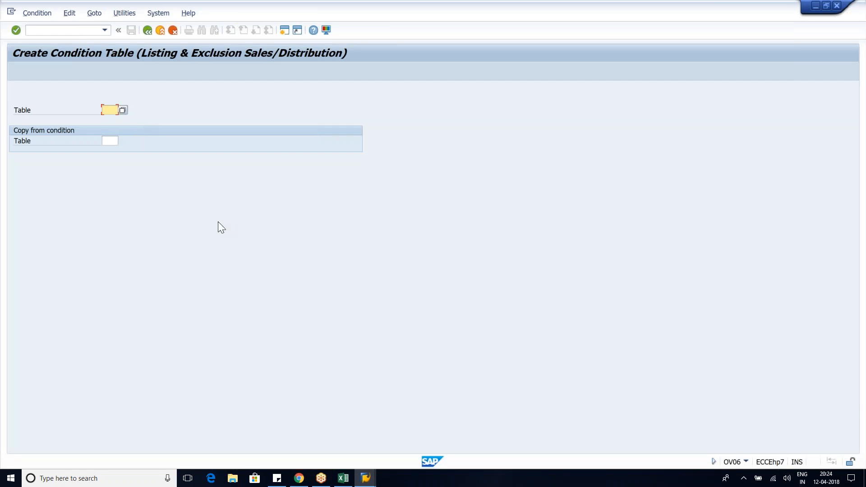
key(Return)
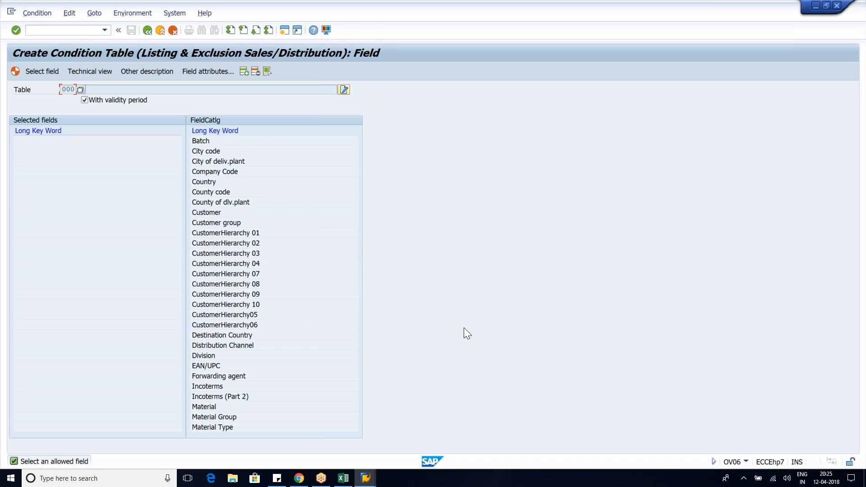
Look through the field catalogue and examine the field attributes of Customer, including its technical field name
click(258, 32)
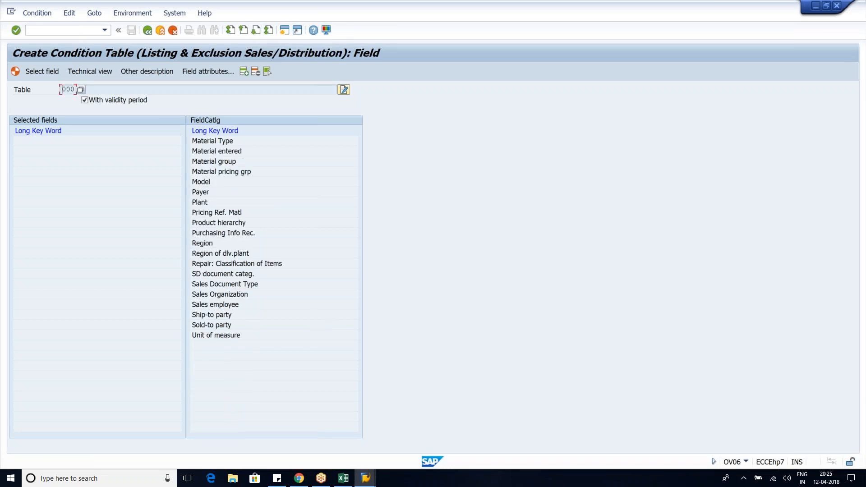
click(243, 31)
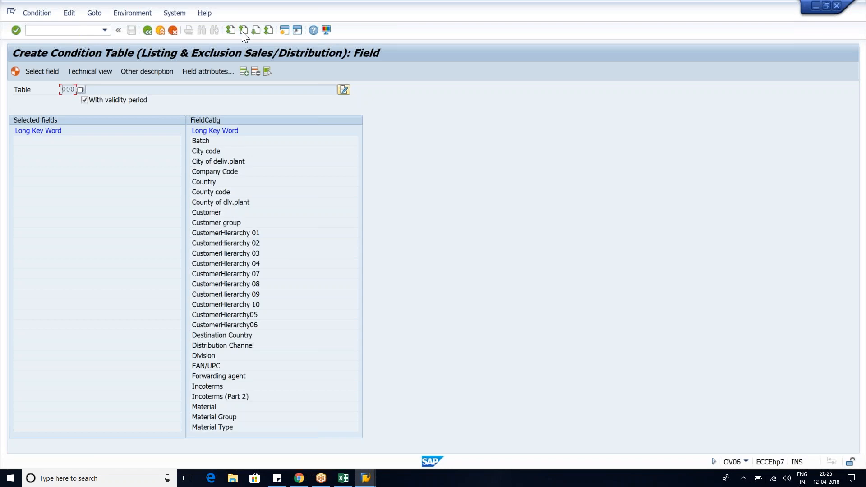
click(228, 212)
drag(228, 213, 188, 213)
click(237, 211)
click(202, 73)
drag(232, 180, 565, 176)
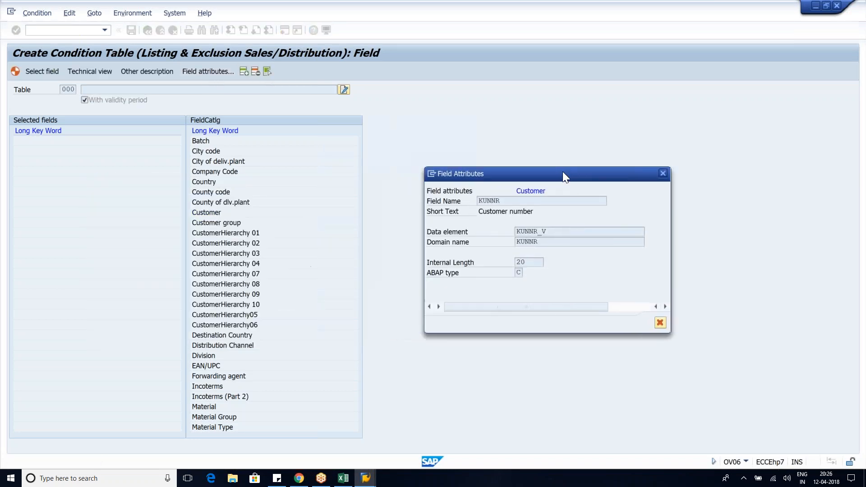
drag(523, 201, 478, 201)
click(517, 202)
drag(507, 203, 473, 203)
click(661, 323)
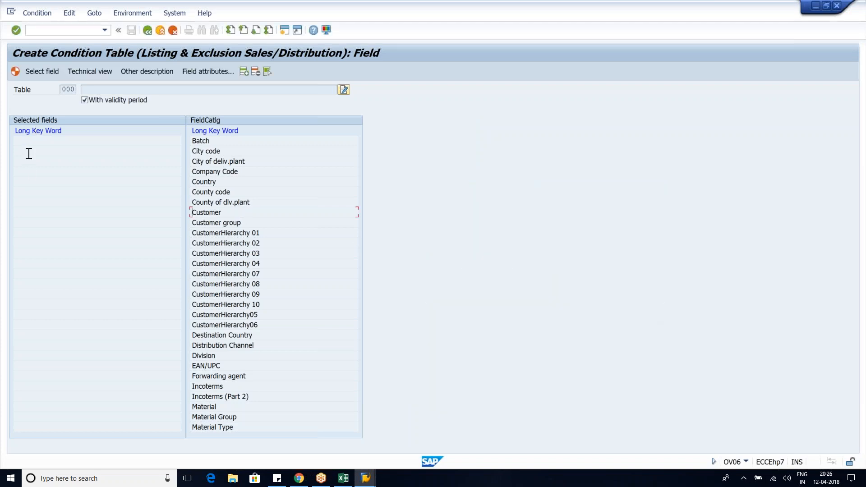
Add Customer and Material from the field catalogue to the condition table's selected fields, checking Material's field attributes before adding it
double_click(246, 213)
click(226, 408)
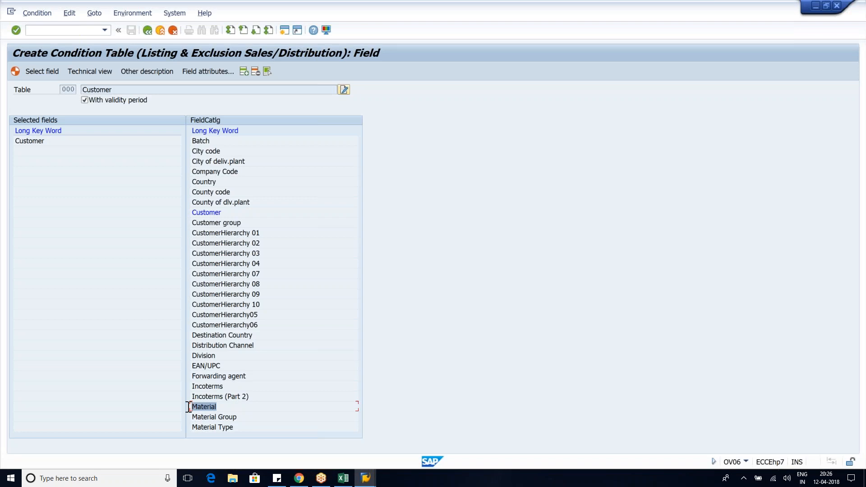
click(207, 70)
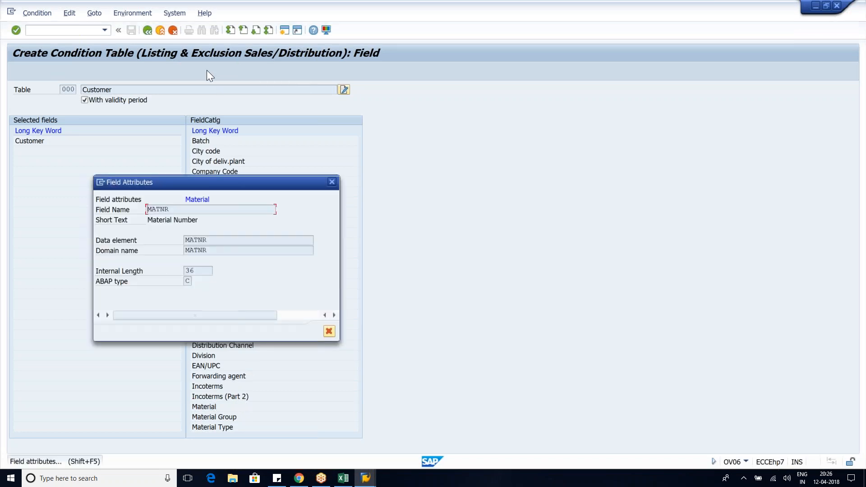
drag(507, 166, 513, 166)
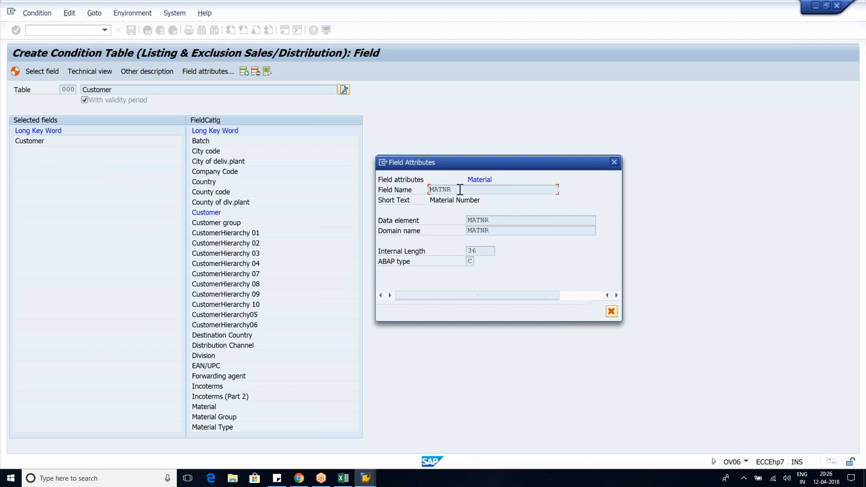
double_click(429, 189)
click(612, 312)
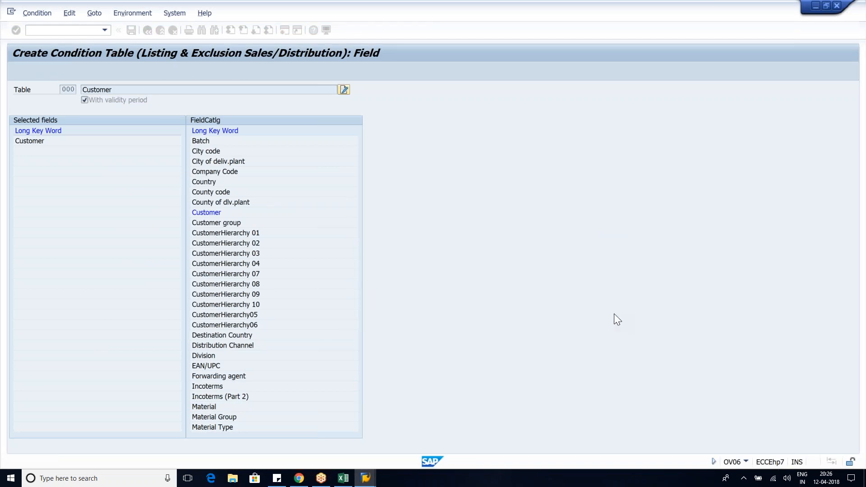
double_click(233, 408)
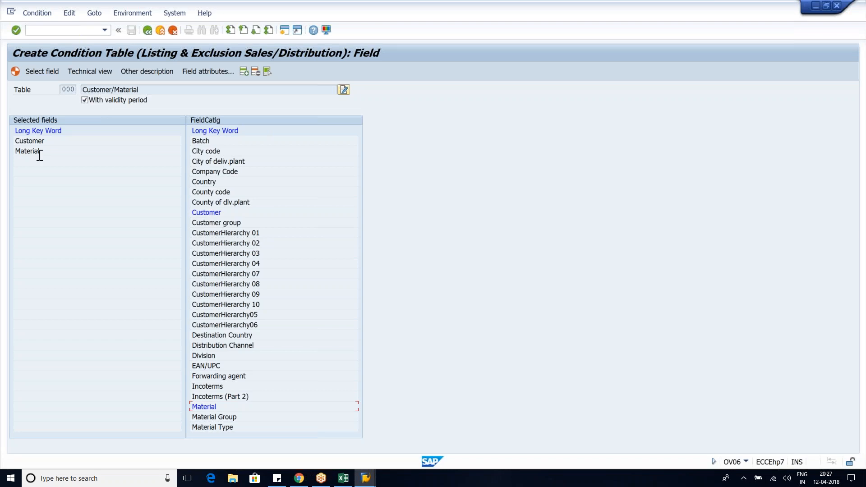
Generate the Customer/Material condition table as a local object and check the generation log for its table number
click(17, 73)
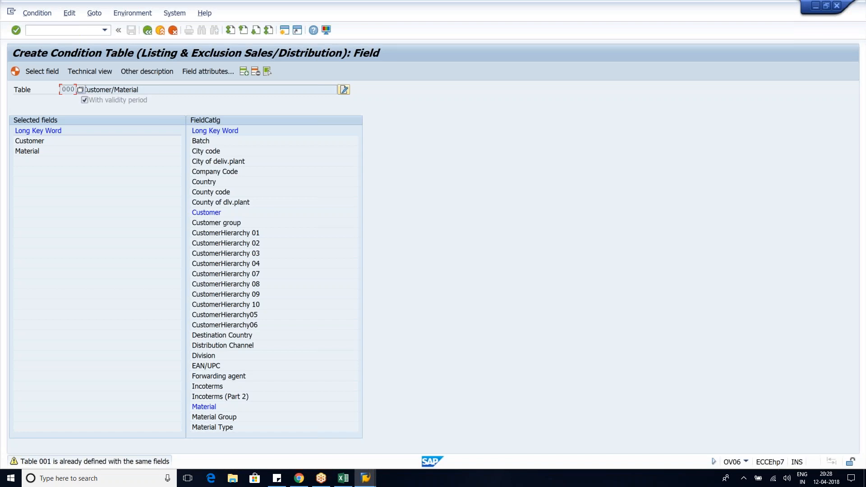
key(ctrl+s)
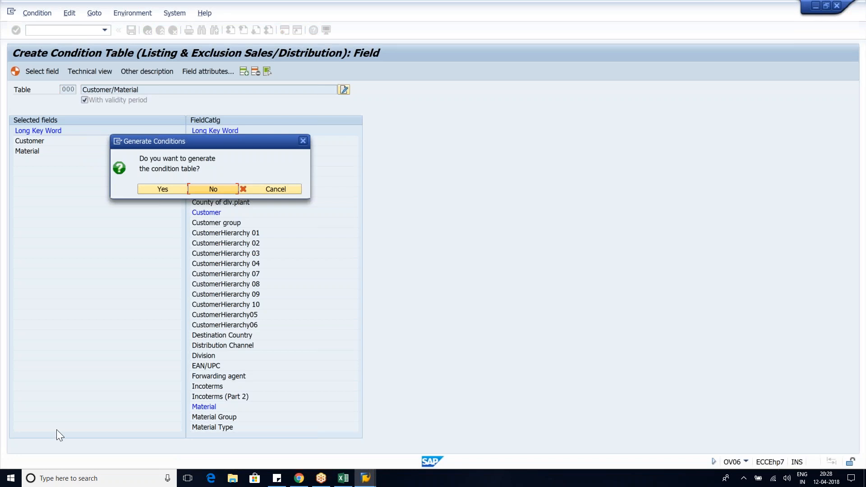
click(163, 189)
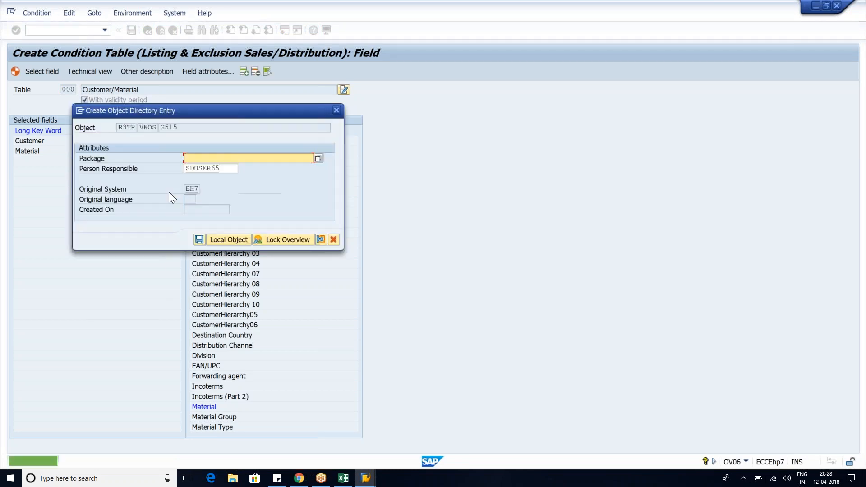
drag(167, 111, 456, 131)
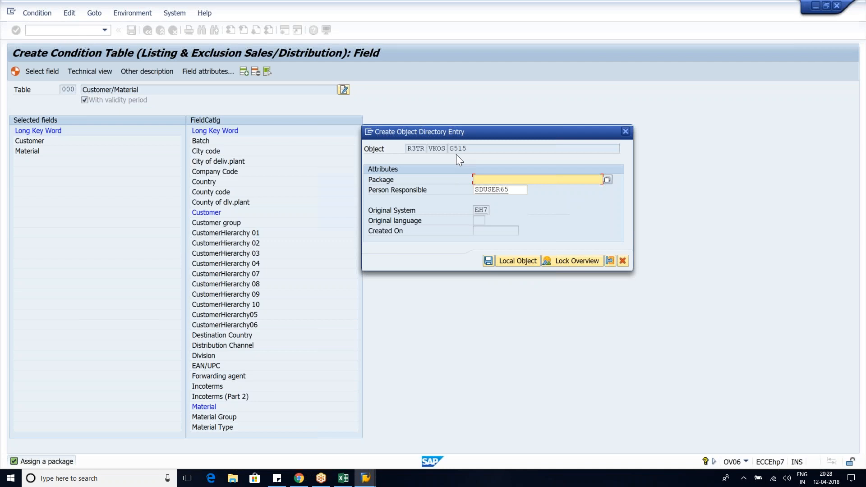
drag(451, 150, 467, 150)
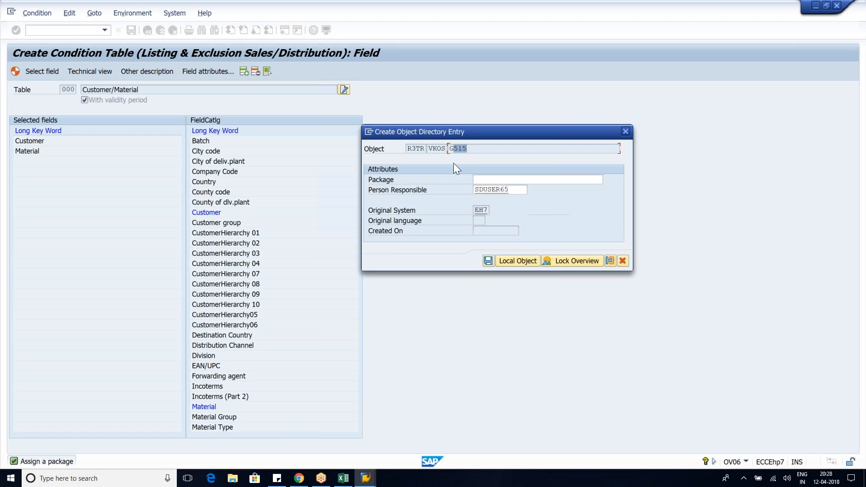
click(519, 265)
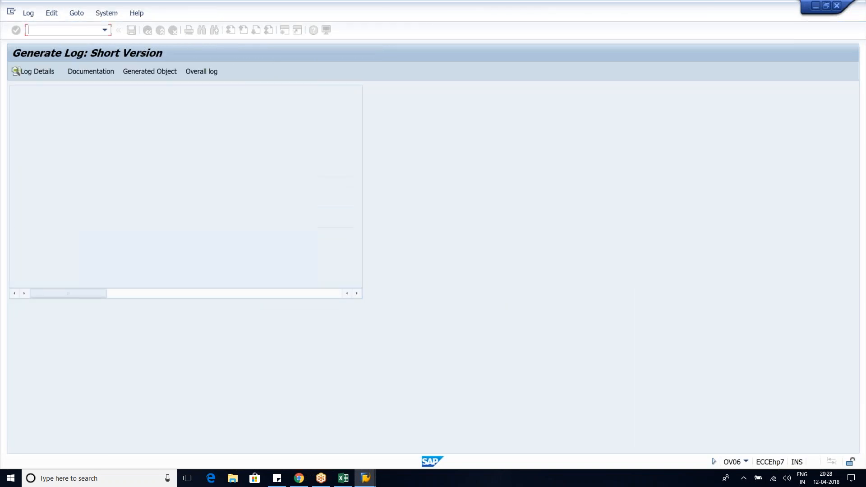
click(137, 101)
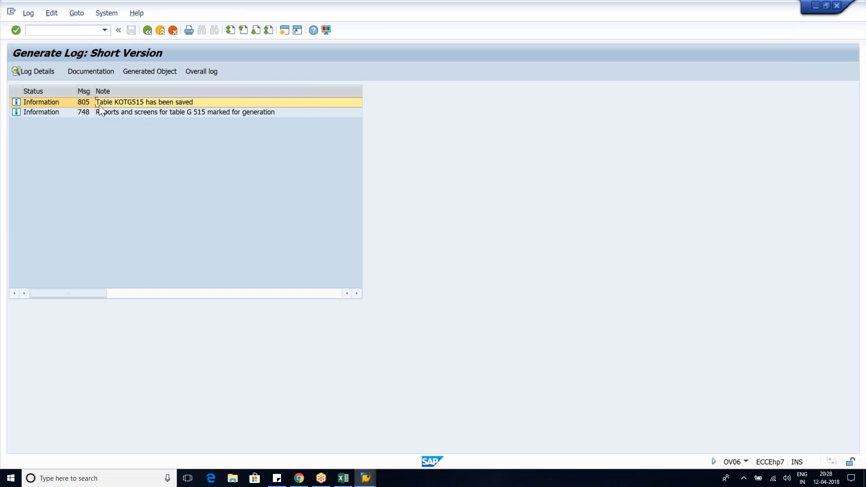
click(90, 92)
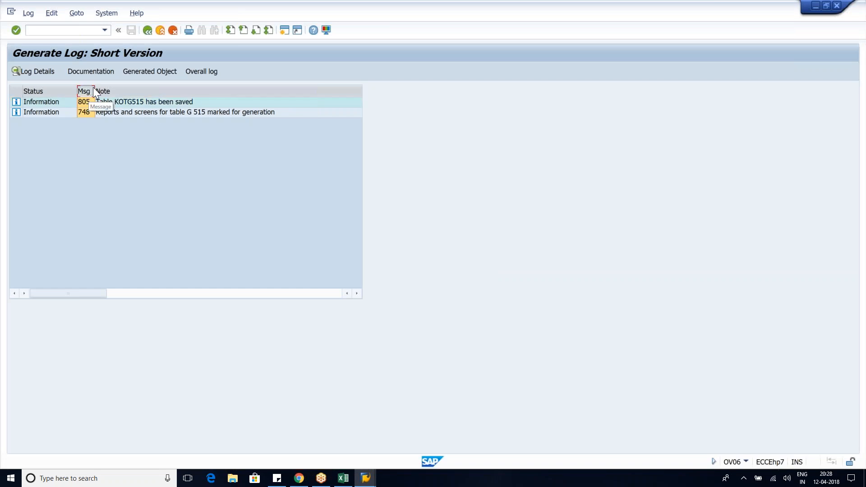
click(140, 103)
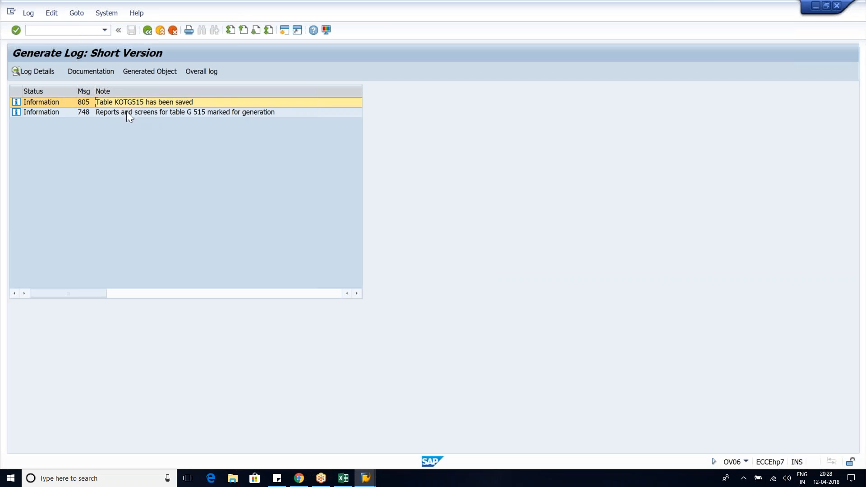
Switch to the Excel notes and prefix the CUSTOMER/MATERIAL entry in cell G41 with the table number, as "515 -- CUSTOMER/MATERIAL"
click(344, 478)
click(245, 317)
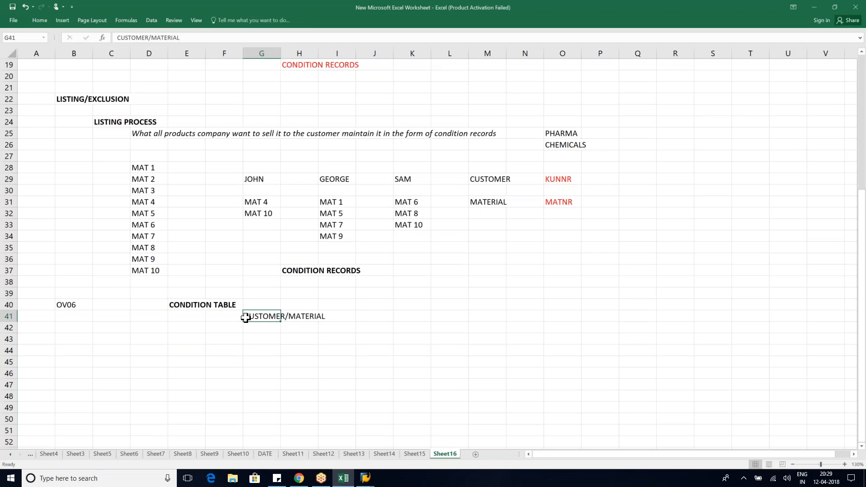
double_click(246, 317)
text(515 )
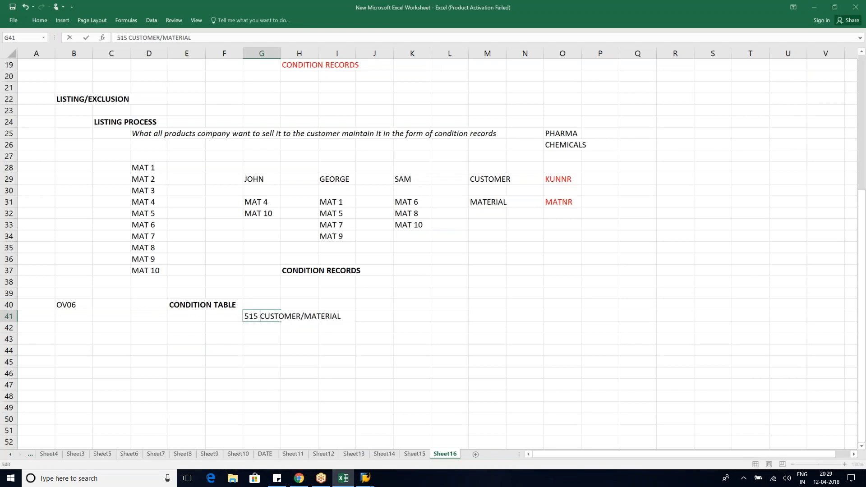
text(--)
key(Return)
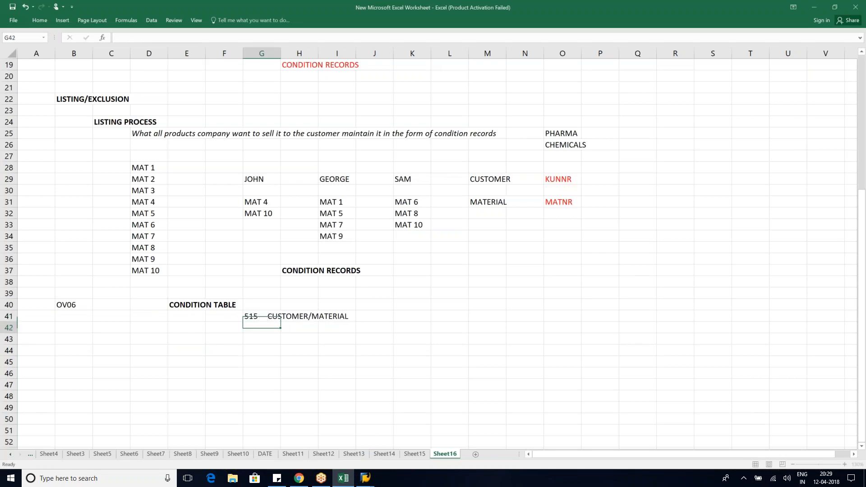
Copy the ACCESS SEQUENCE heading from cell F17 into cell E43 below the condition table notes and make it bold
click(191, 341)
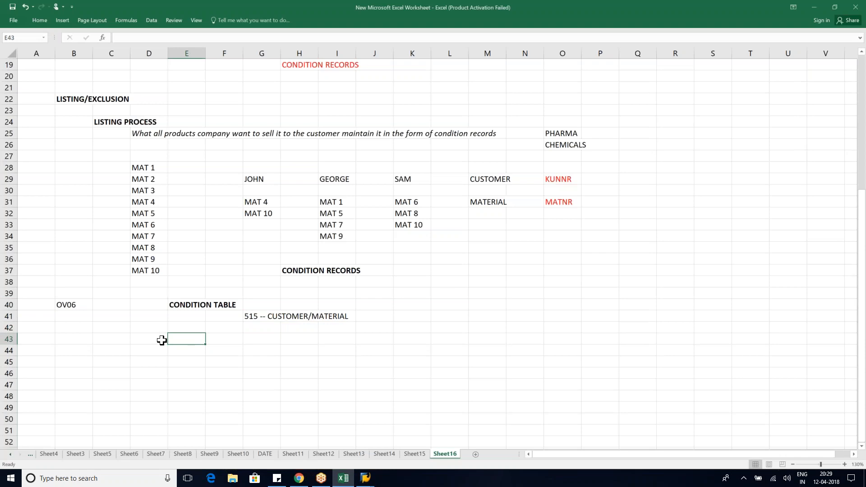
scroll(199, 304, up, 2)
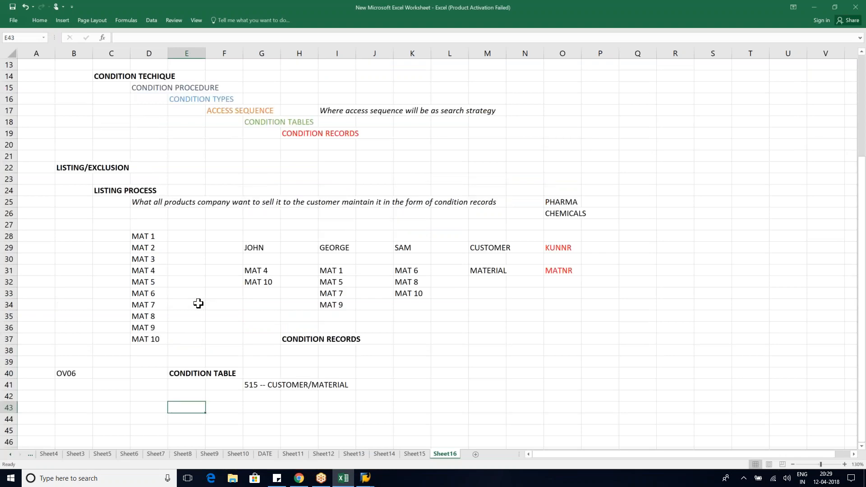
click(223, 110)
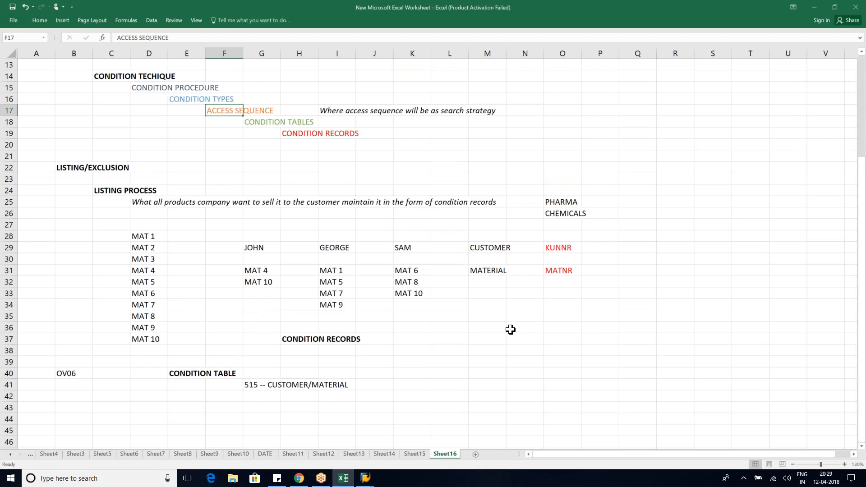
key(ctrl+c)
click(181, 407)
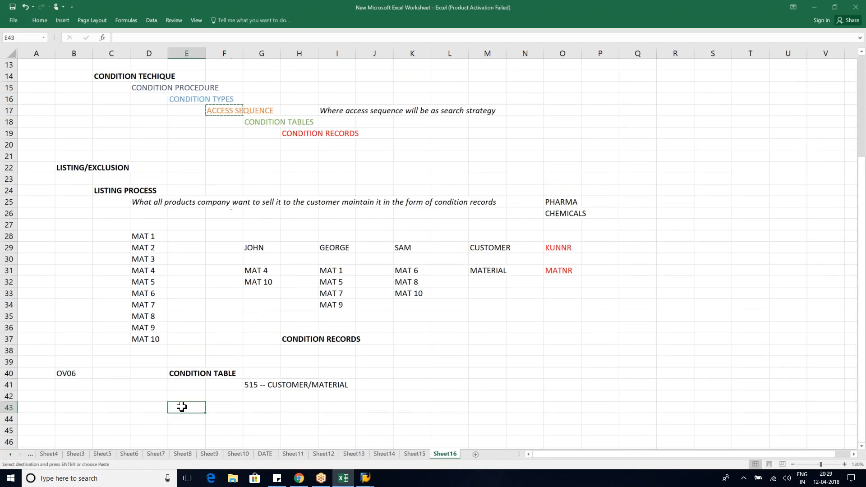
key(ctrl+v)
key(Escape)
scroll(184, 406, down, 1)
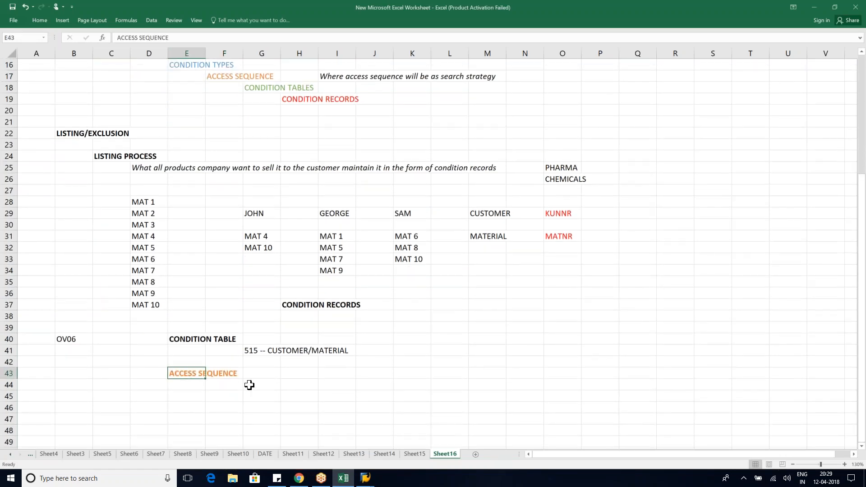
Enter "ZLLI - LENOVO LISTING" in cell G44 under the ACCESS SEQUENCE heading
double_click(252, 386)
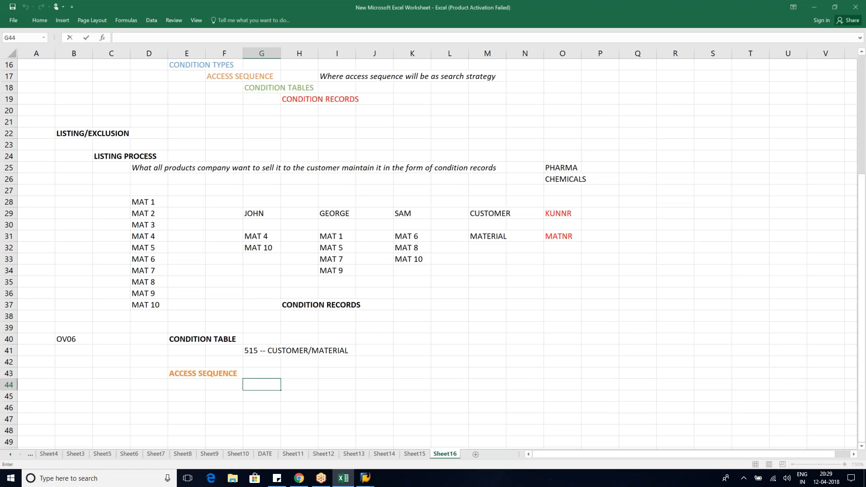
text(ZLLI)
text(- LENOVO LISTING)
key(Return)
Enter "ASSIGN CONDITION TABLE 515 - CUSTOMER/MATERIAL" in cell H45, correcting the spelling of MATERIAL
key(Right)
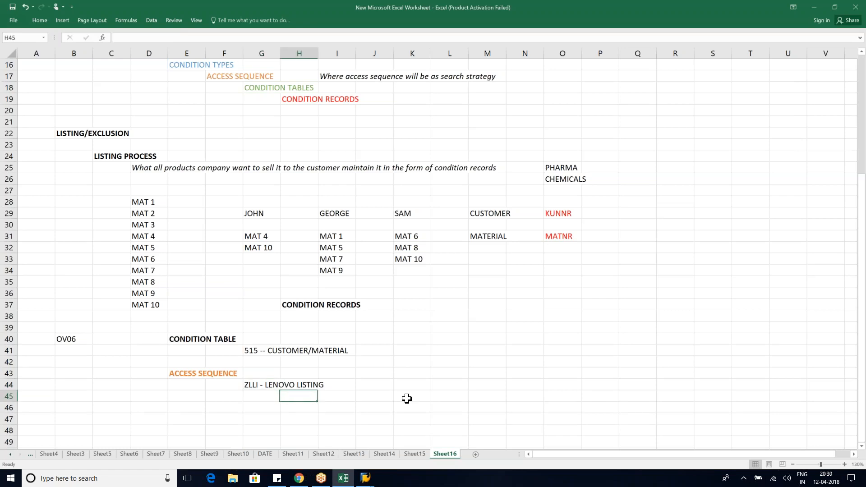
text(ASSIGN C)
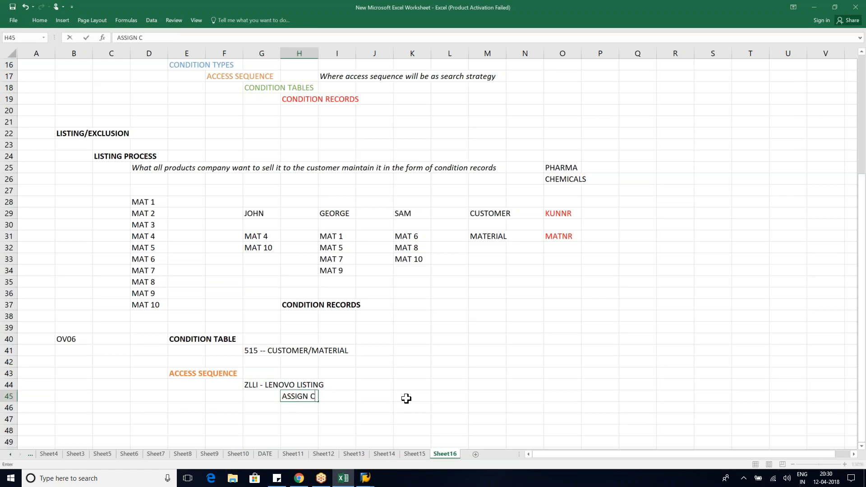
text(ONDITION TABLE 515 - )
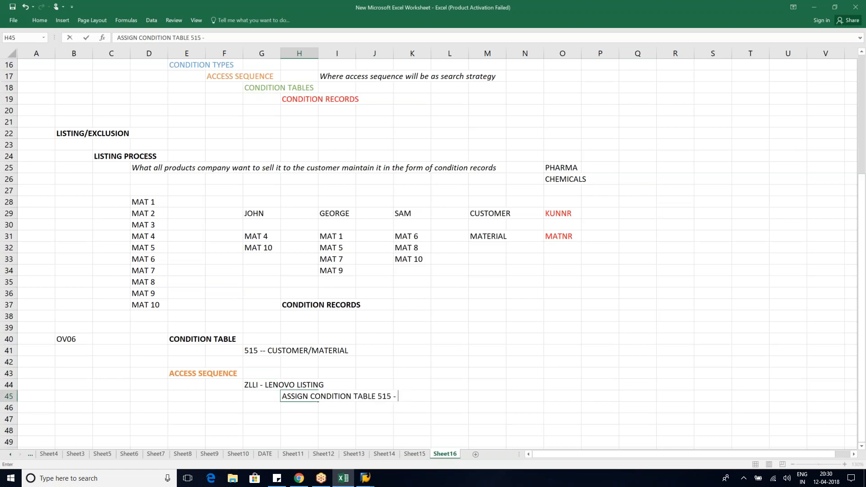
text(CUSTOMER/ER)
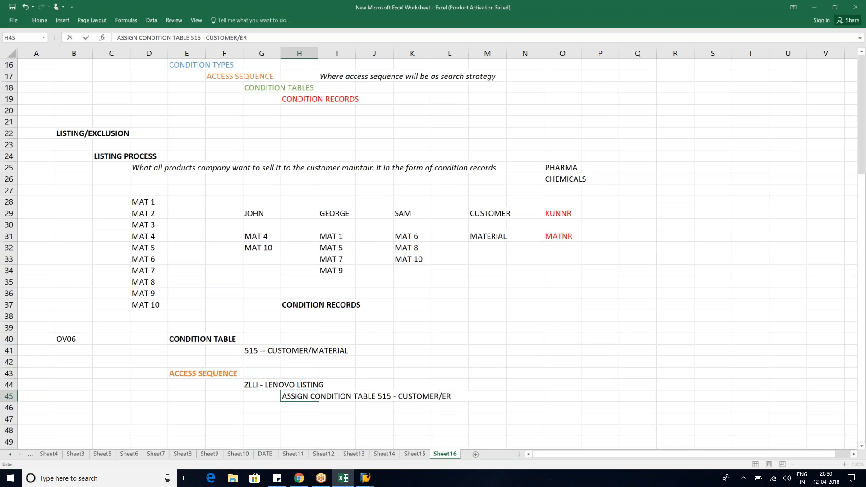
key(BackSpace)
key(BackSpace)
text(MATRIAL)
click(460, 396)
text(E)
click(523, 399)
Draw a curved right block arrow in column D from the CONDITION TABLE heading down to the ACCESS SEQUENCE heading
scroll(203, 337, down, 2)
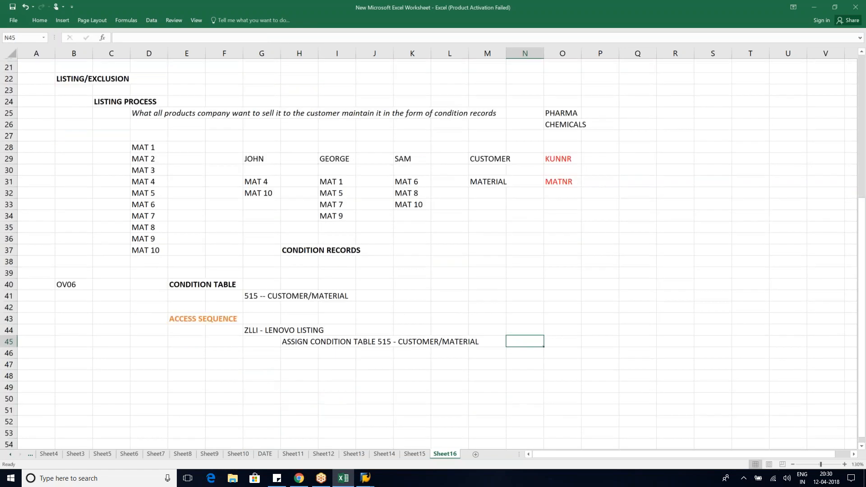
click(203, 338)
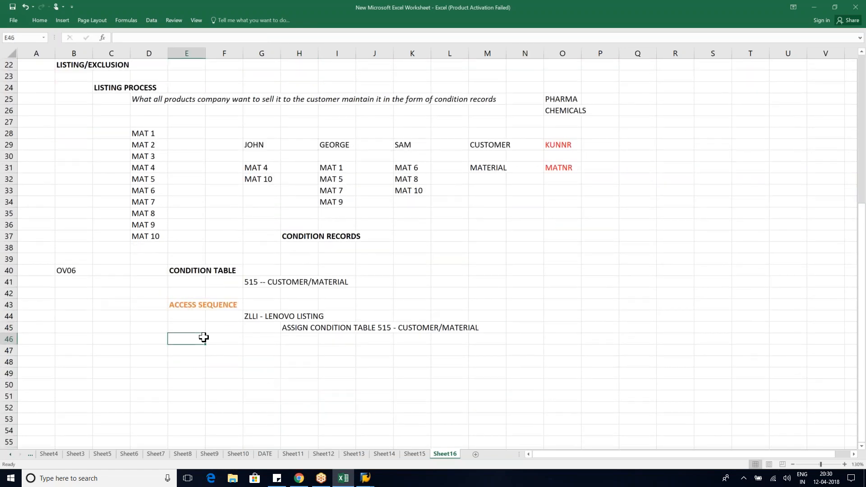
click(39, 20)
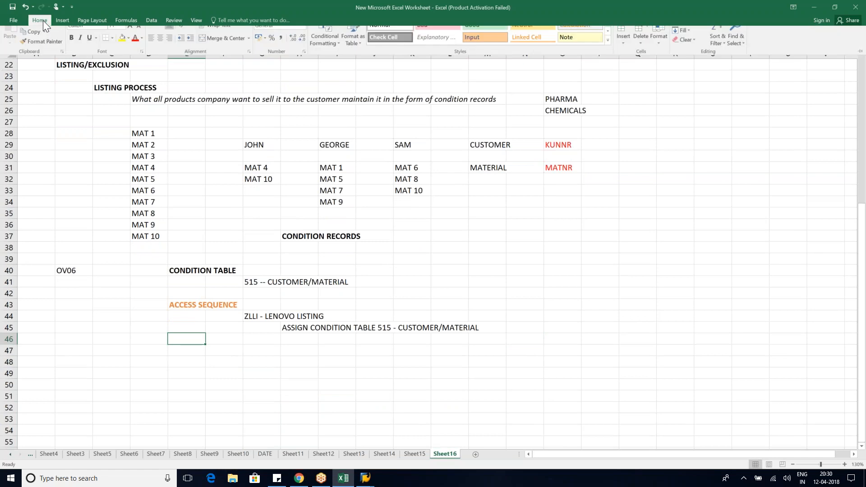
click(63, 20)
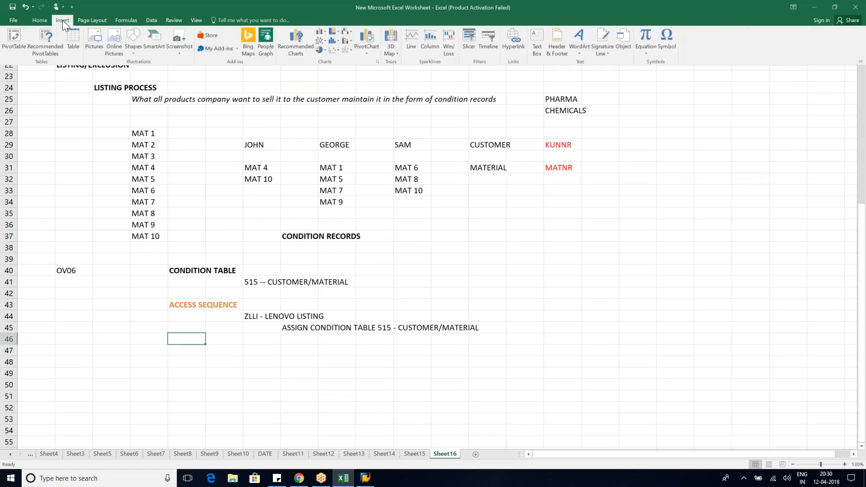
click(133, 38)
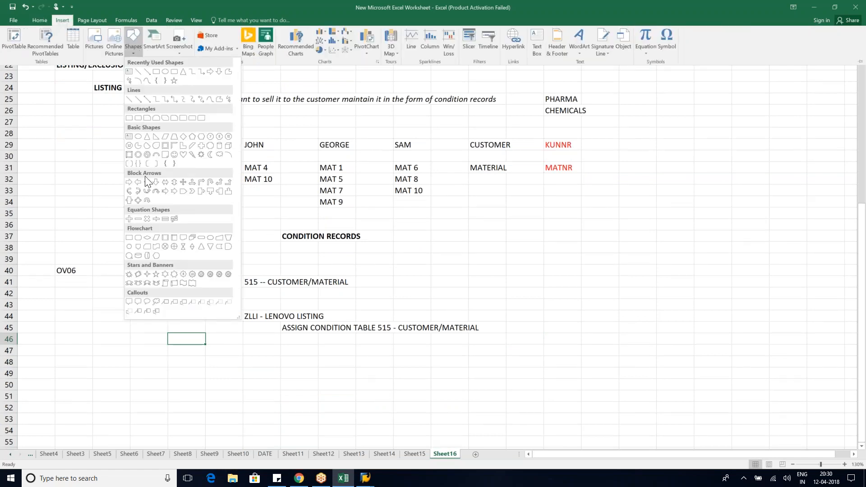
click(130, 190)
drag(136, 267, 167, 311)
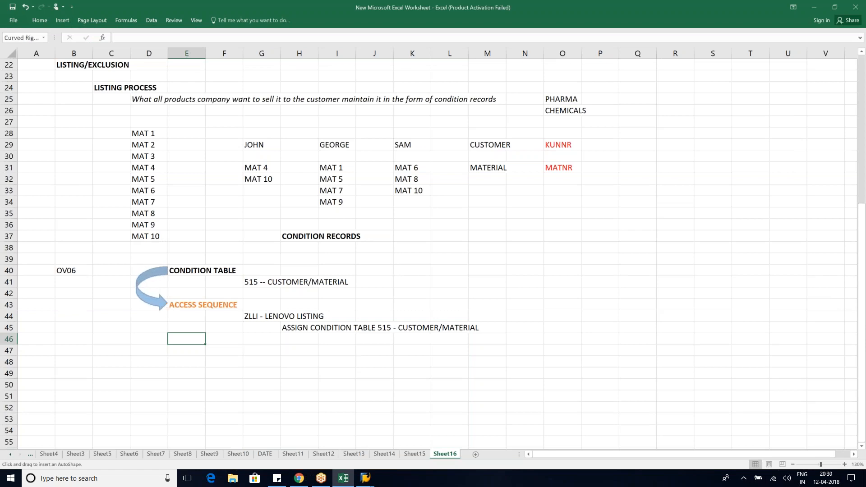
click(187, 348)
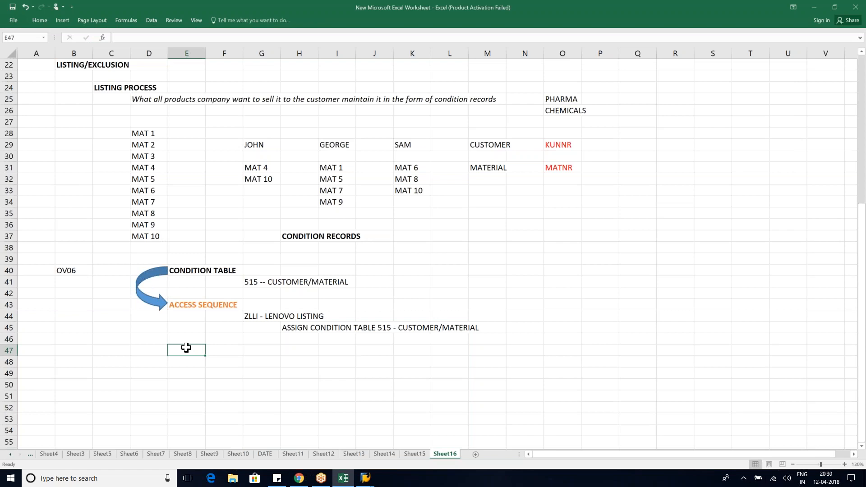
Switch to SAP, leave the condition table screens and open the activity Maintain access sequences for listing/exclusion, accepting the cross-client notice
key(alt+Tab)
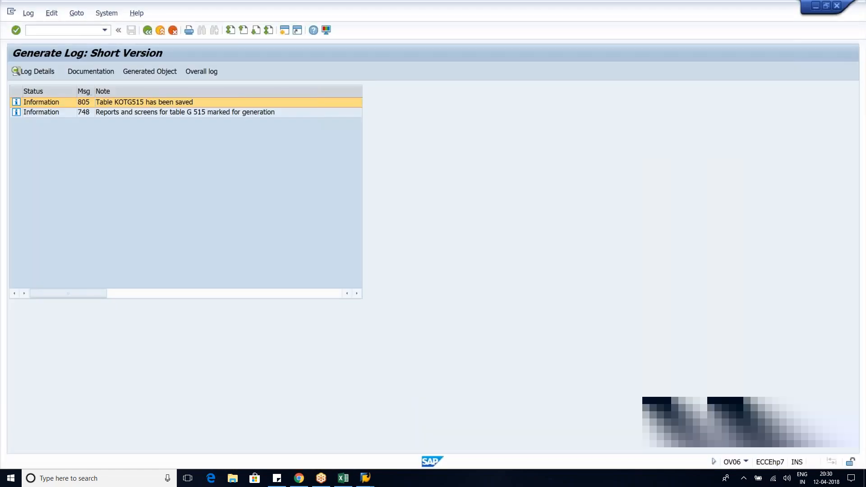
key(F3)
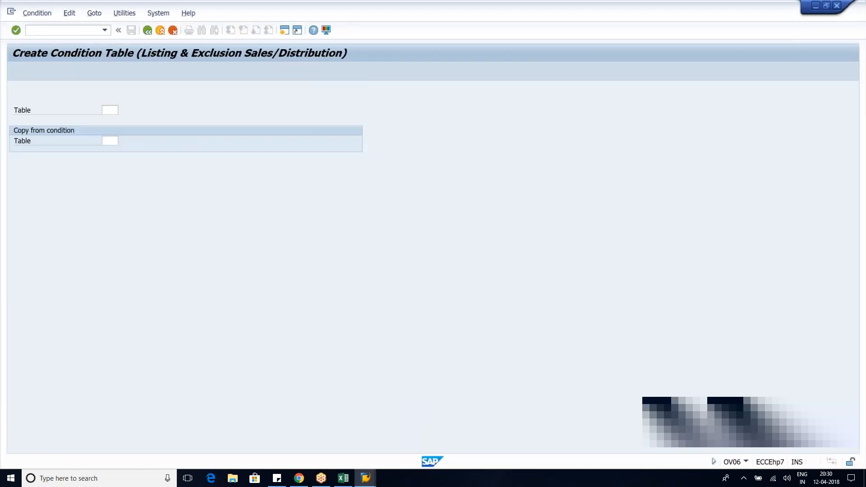
key(F3)
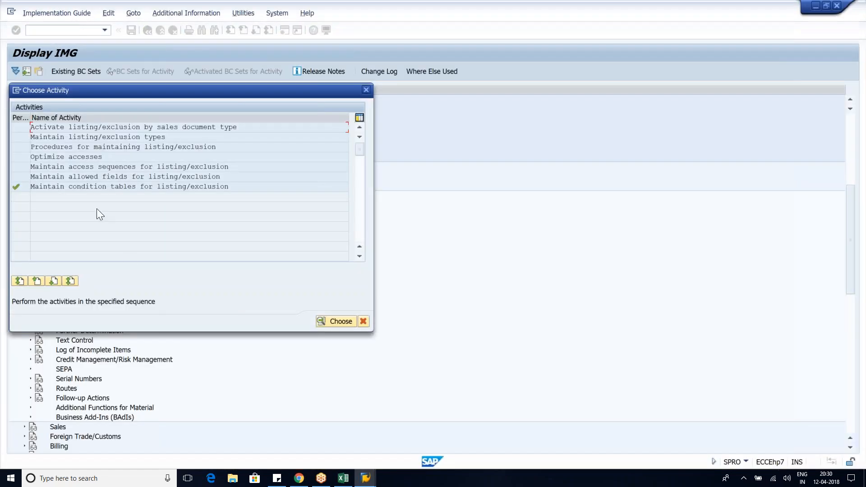
drag(228, 170, 27, 156)
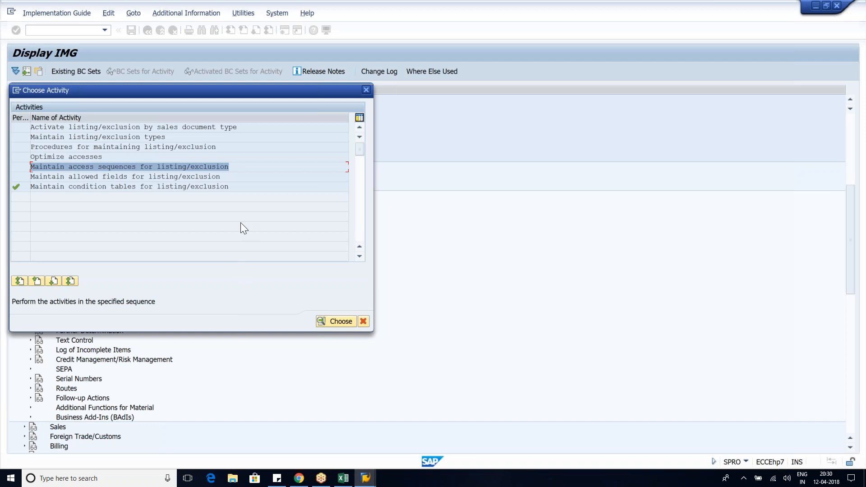
click(250, 168)
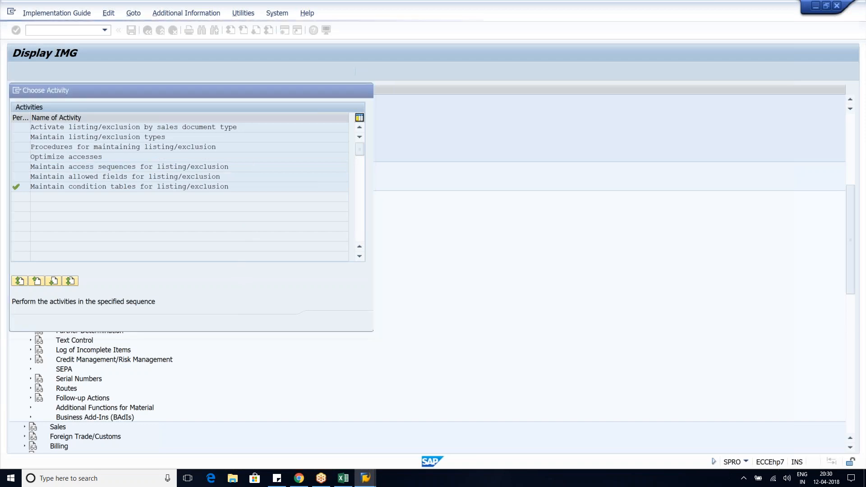
drag(214, 224, 499, 208)
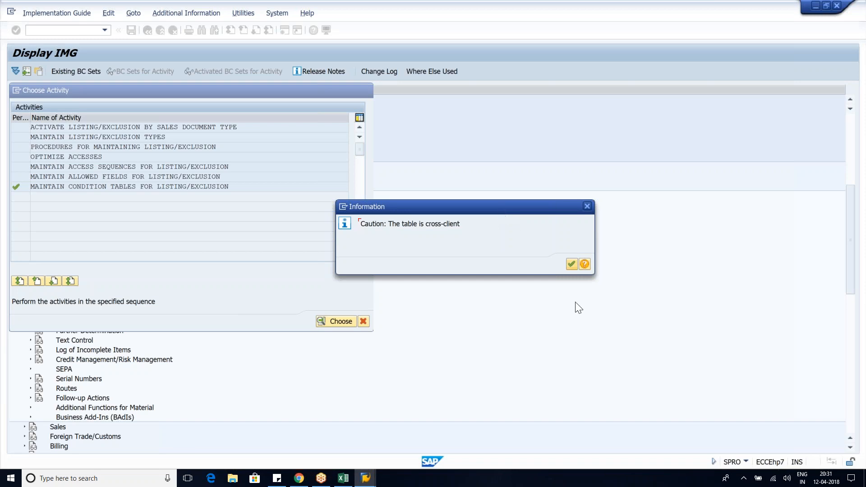
click(572, 264)
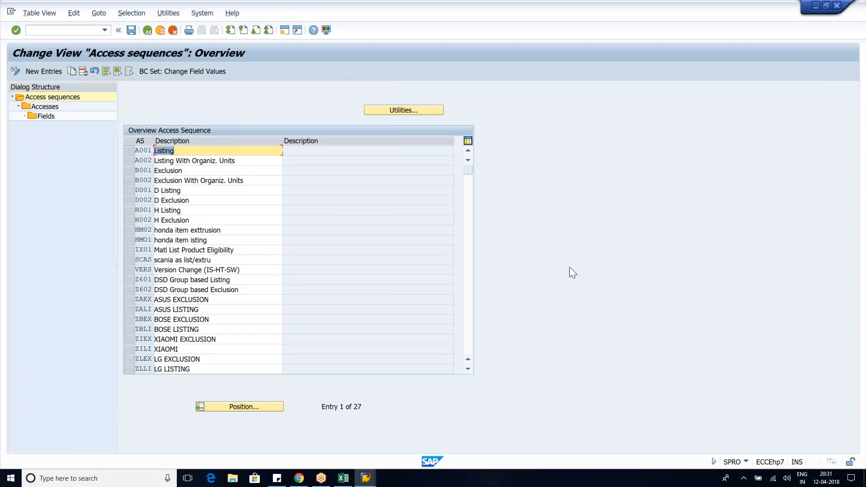
Add a new access sequence entry described LENOVO LISTING, trying the key ZLLI and replacing it with YLLI
click(127, 151)
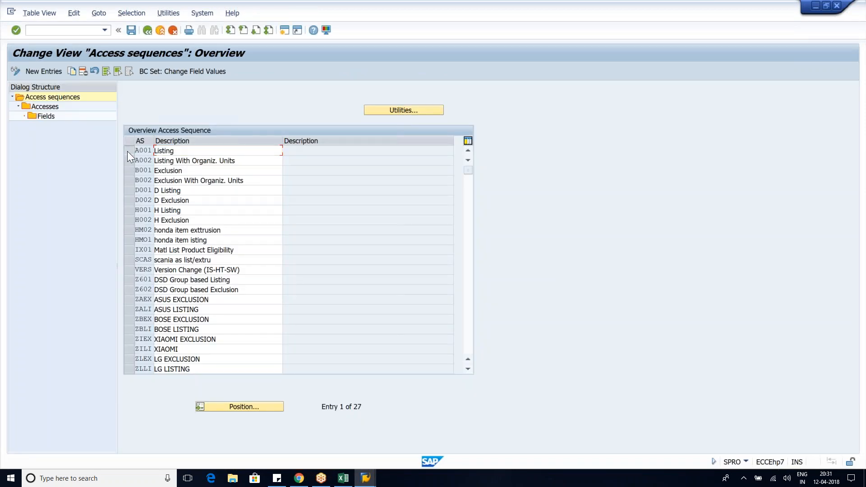
click(206, 155)
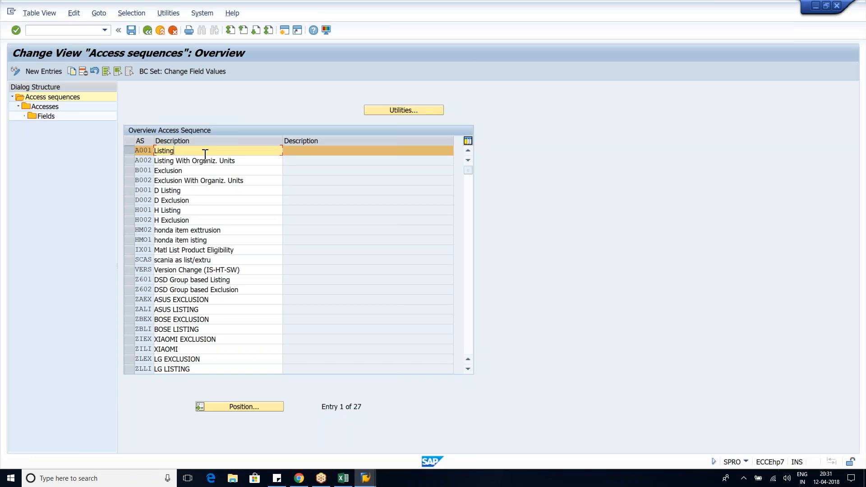
click(50, 75)
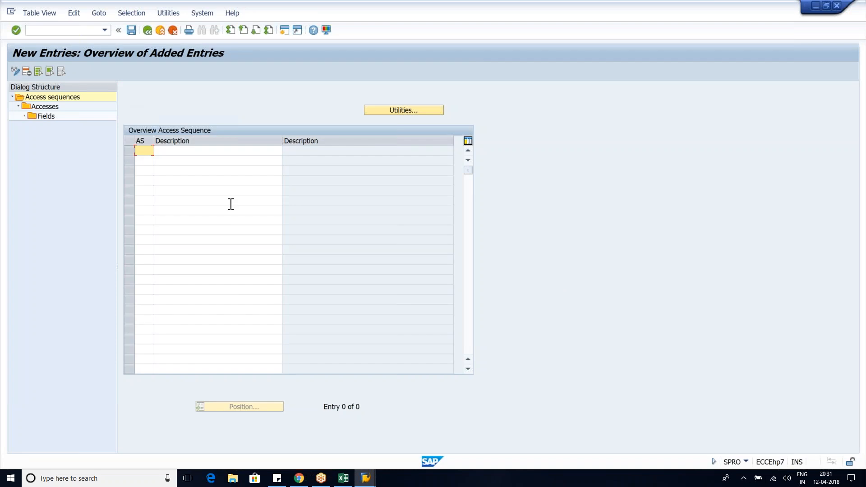
text(ZLLI)
key(Tab)
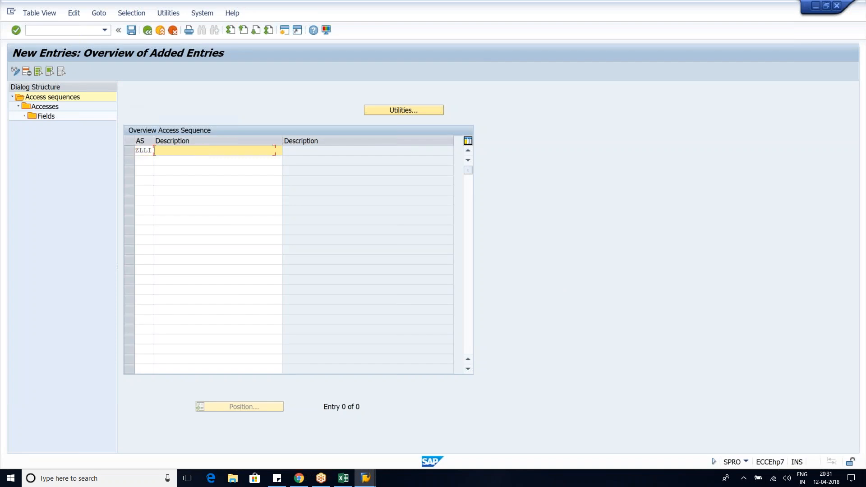
text(LENOVO LISTING)
key(Return)
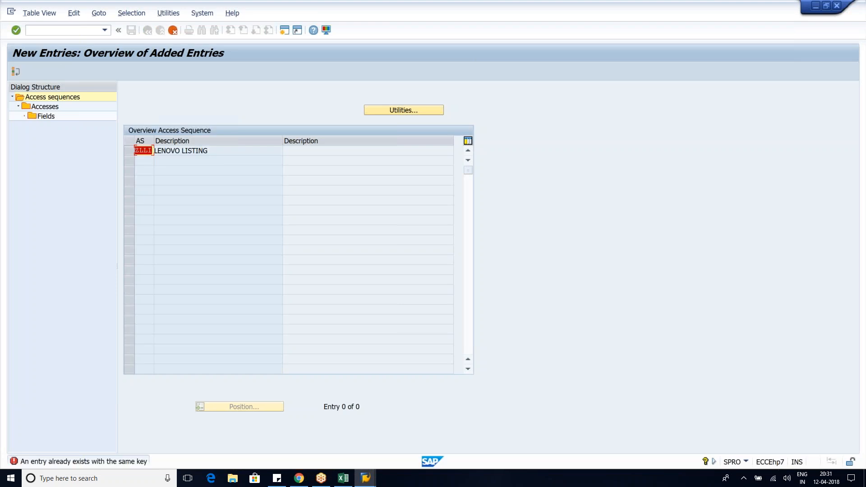
text(YLLI)
key(Return)
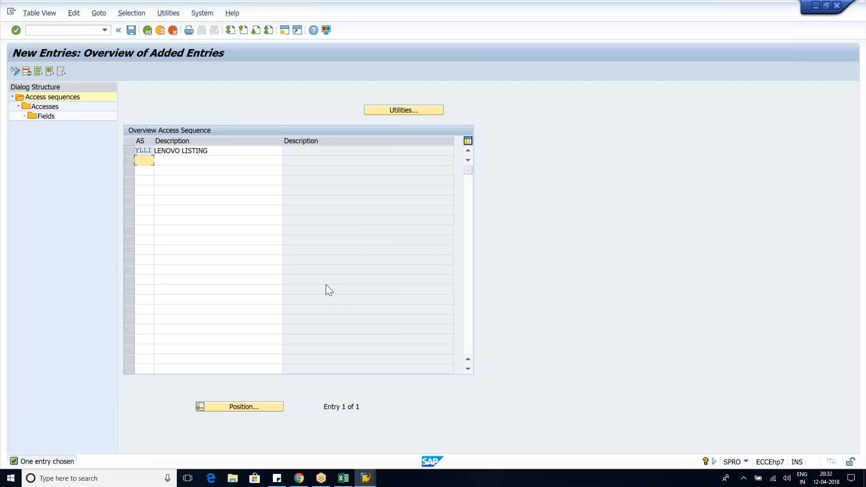
Open the accesses of YLLI and add access number 1 with condition table 515, checking the table number in the Excel notes
click(129, 152)
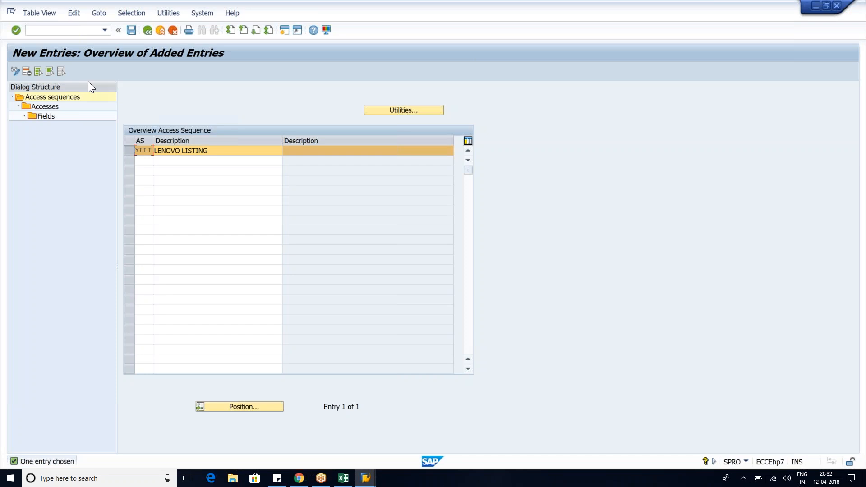
click(49, 108)
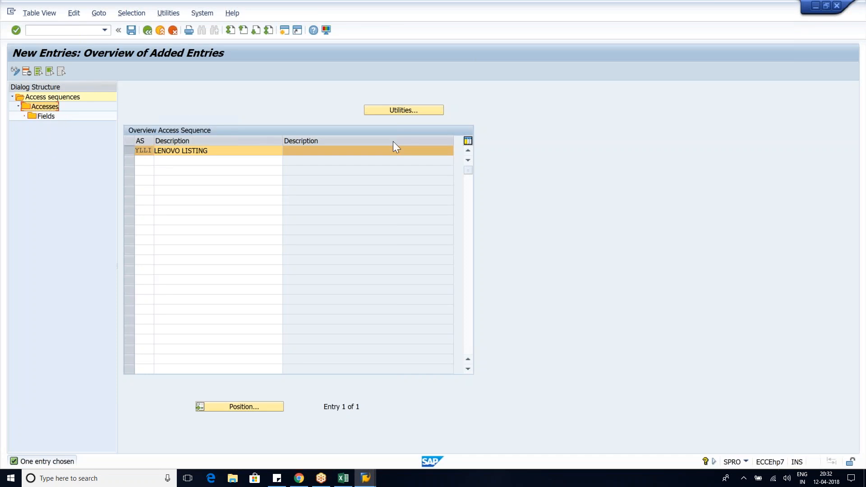
double_click(56, 110)
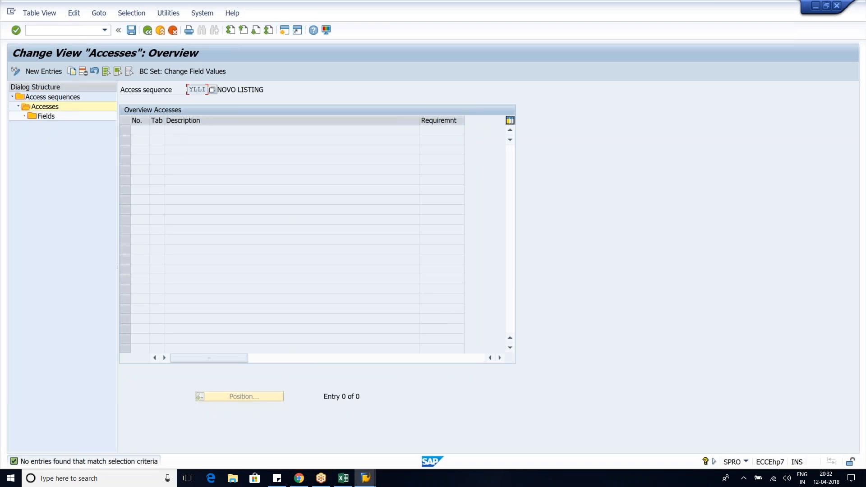
click(41, 73)
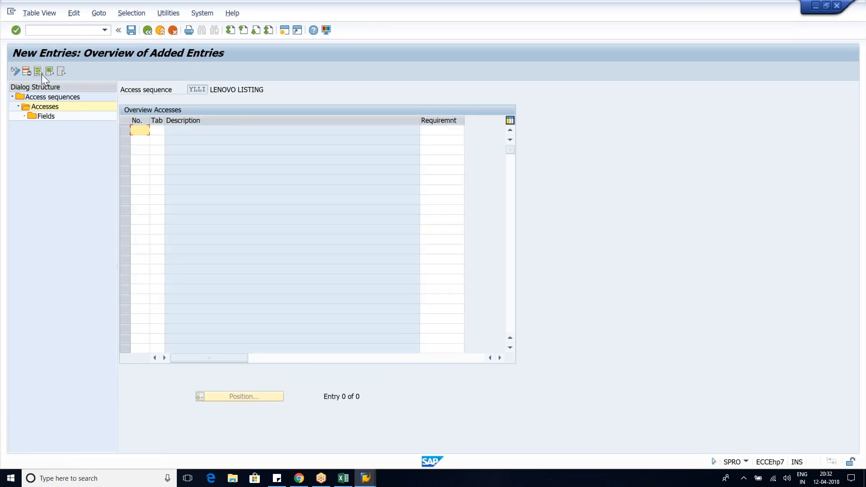
text(1)
key(Tab)
click(343, 478)
click(261, 292)
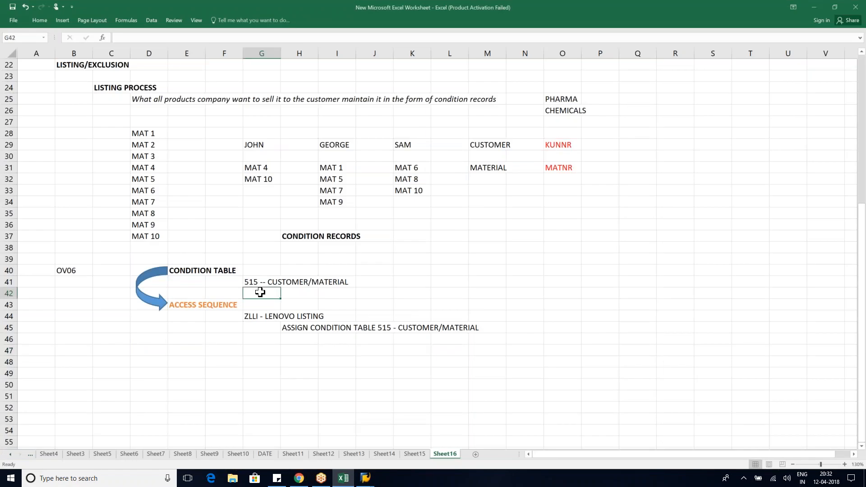
click(366, 478)
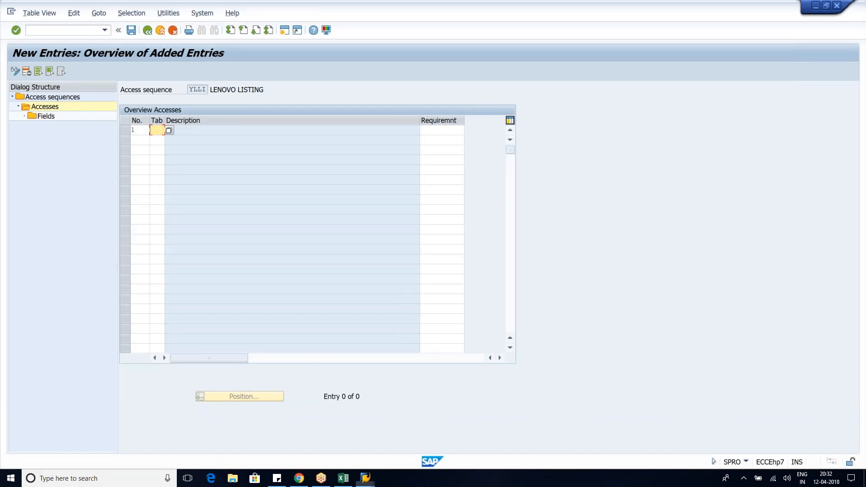
text(515)
key(Return)
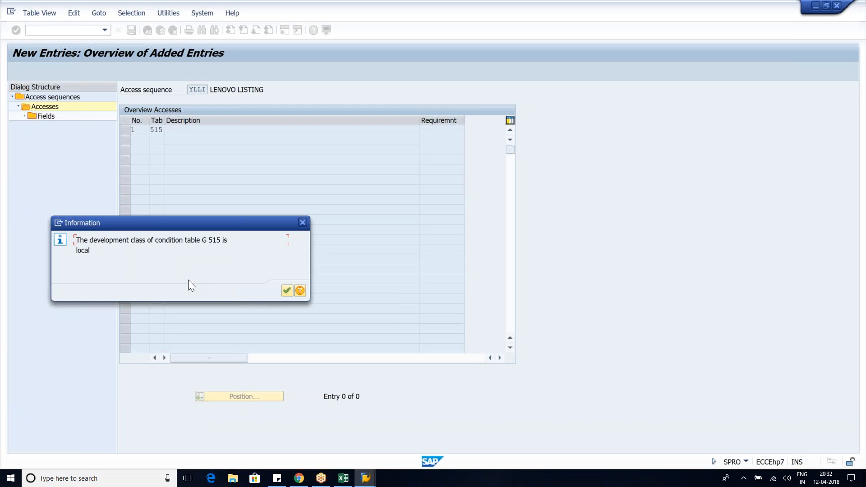
click(288, 292)
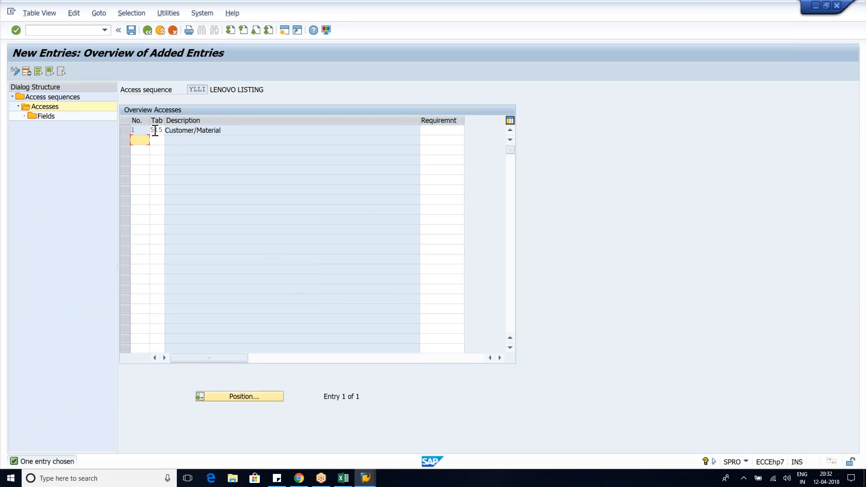
Select access 1 with table 515 under YLLI and open its Fields, passing the missing field assignment warning
drag(152, 131, 164, 133)
drag(189, 90, 209, 96)
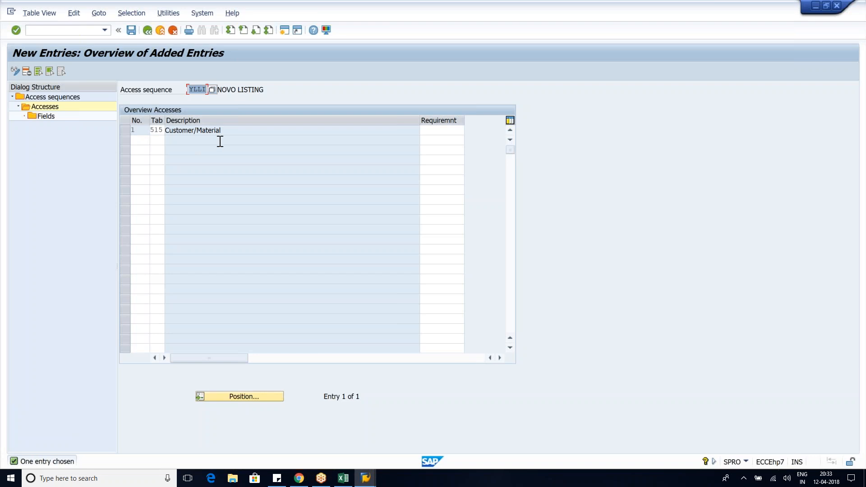
click(241, 131)
drag(189, 90, 217, 96)
click(124, 128)
click(47, 117)
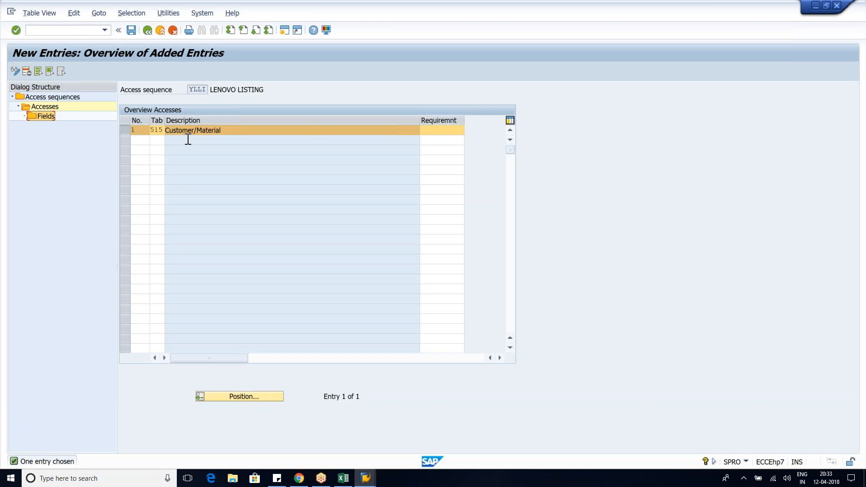
double_click(48, 116)
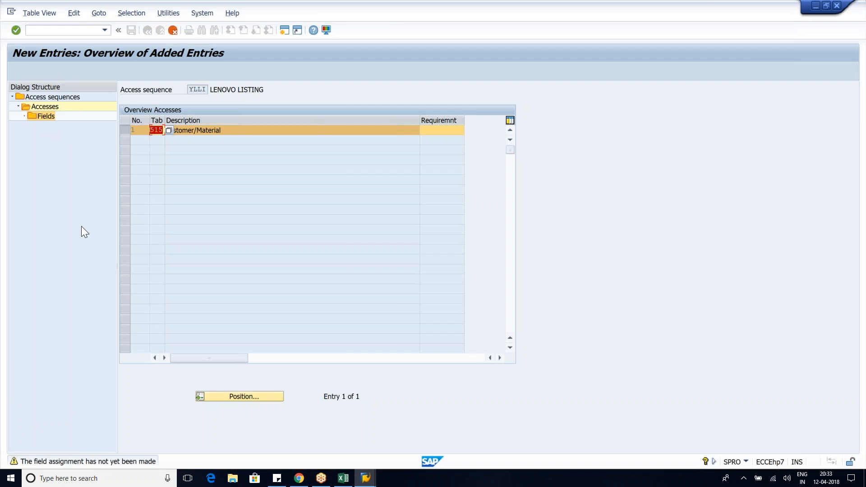
click(233, 129)
key(Return)
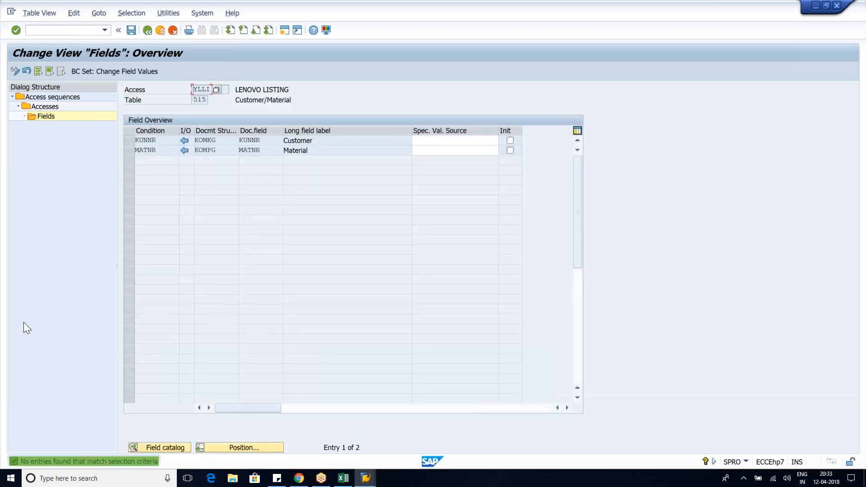
Review the Customer and Material fields of table 515 and save access sequence YLLI
click(328, 140)
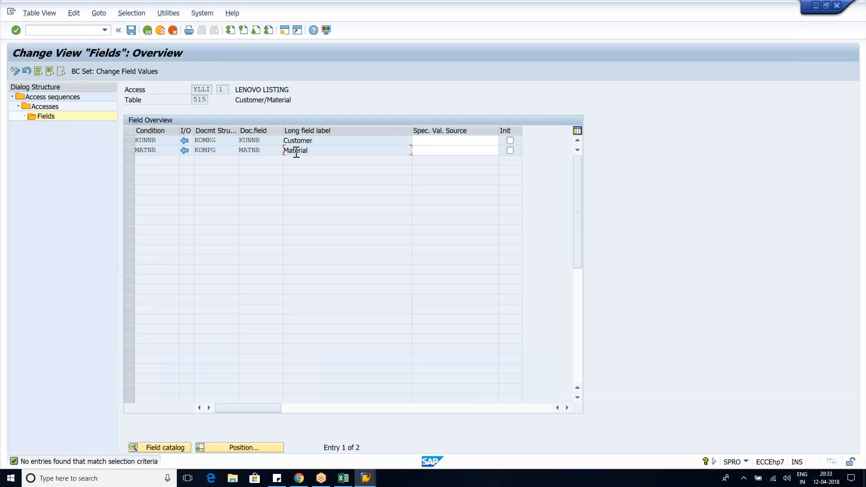
drag(194, 89, 219, 91)
click(354, 142)
click(132, 30)
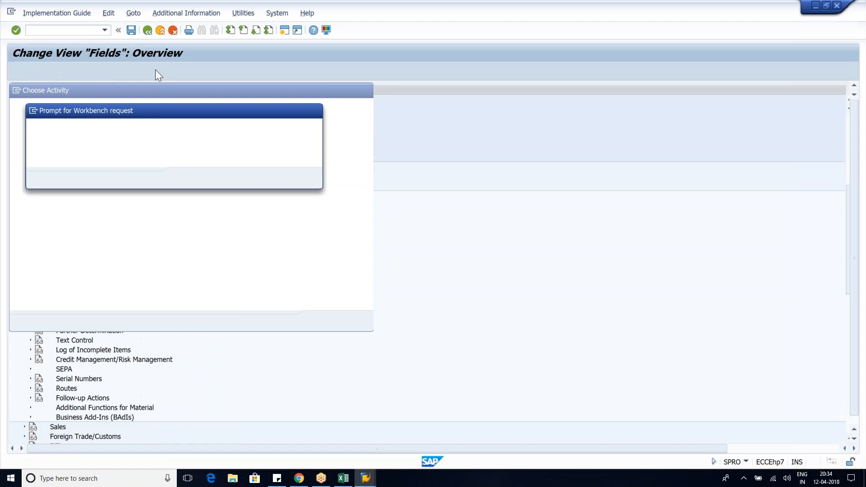
Create a workbench request with short description LENOVO LISTING PROCESS and save the access sequence changes under it
drag(199, 111, 399, 153)
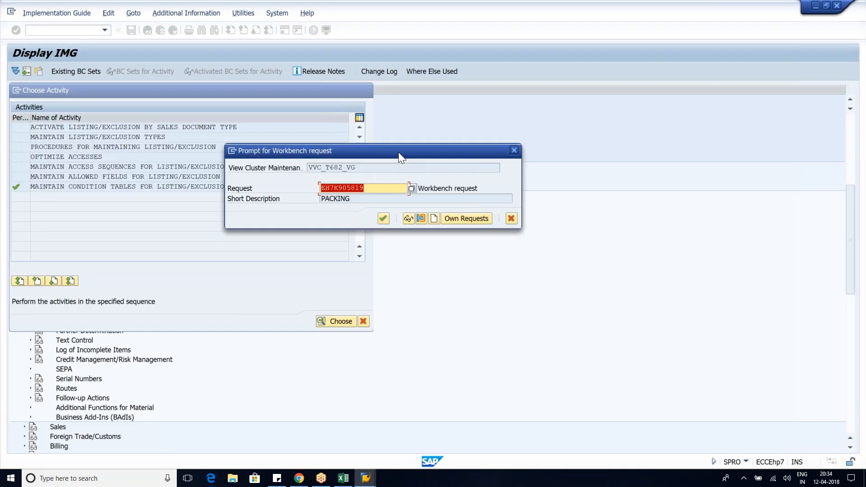
drag(488, 188, 417, 190)
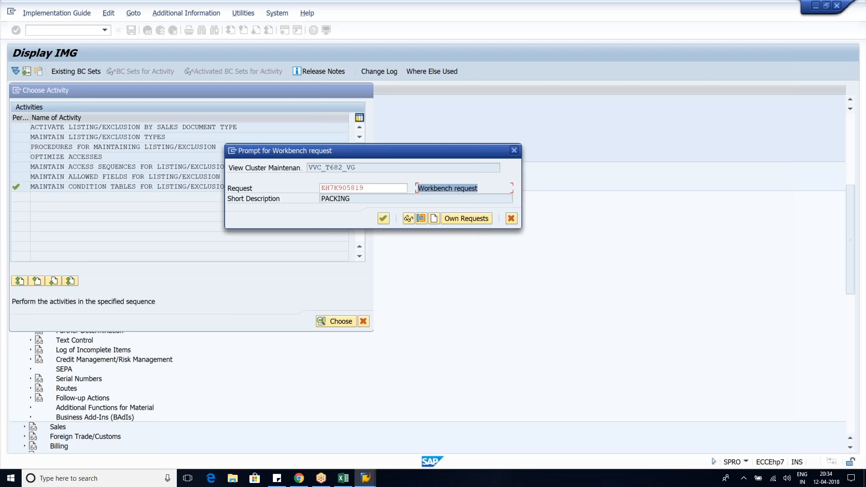
click(432, 220)
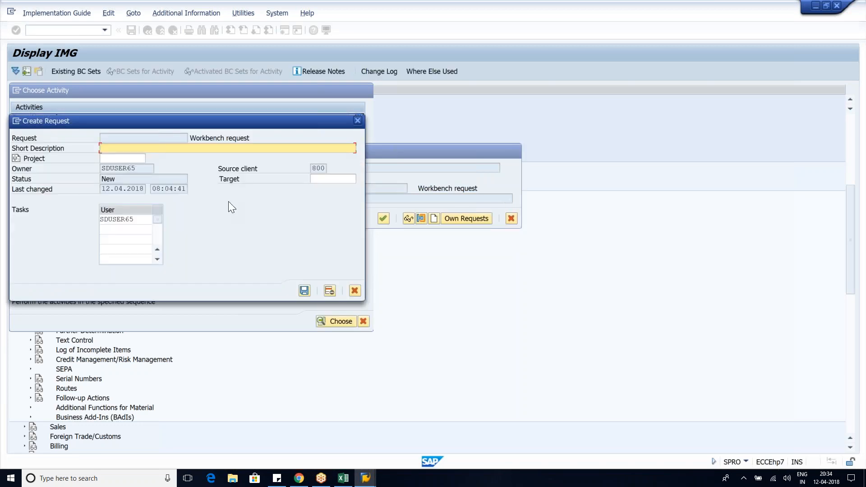
text(LENOVO LISTING PROCESS)
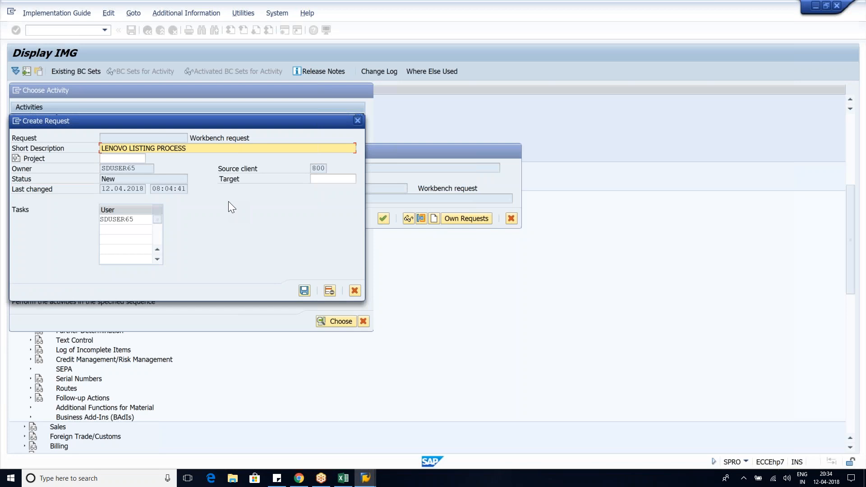
click(305, 291)
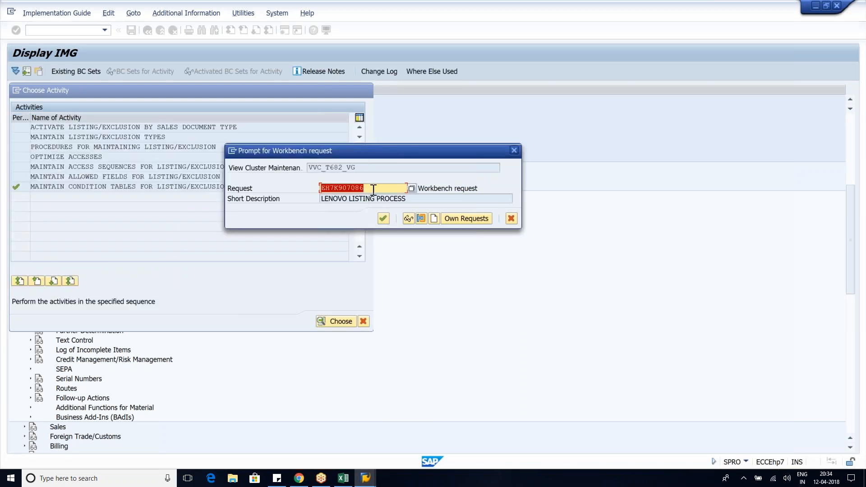
click(373, 190)
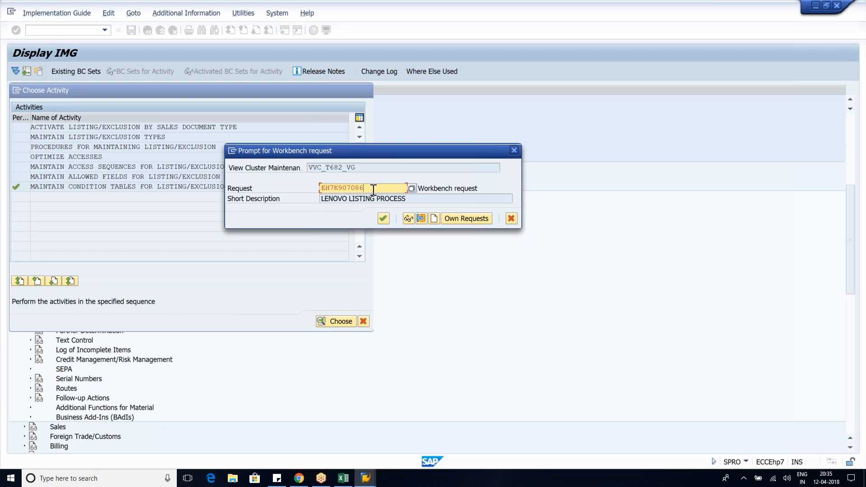
click(383, 220)
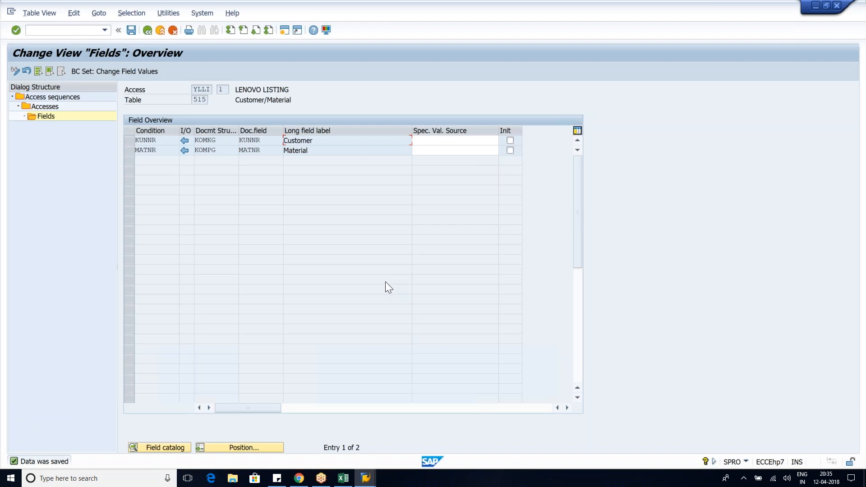
Switch to the Excel worksheet and copy the CONDITION TYPES heading from E16 to cell E47, in bold
click(343, 479)
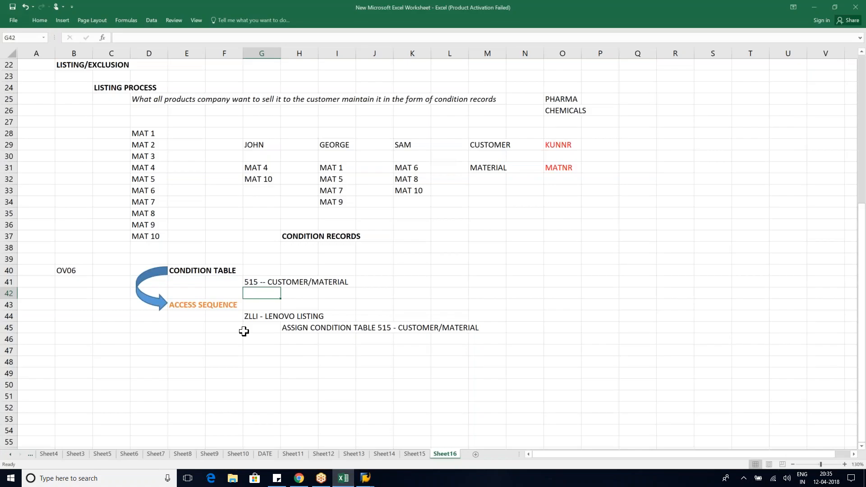
click(184, 349)
scroll(180, 350, up, 2)
click(180, 67)
key(ctrl+c)
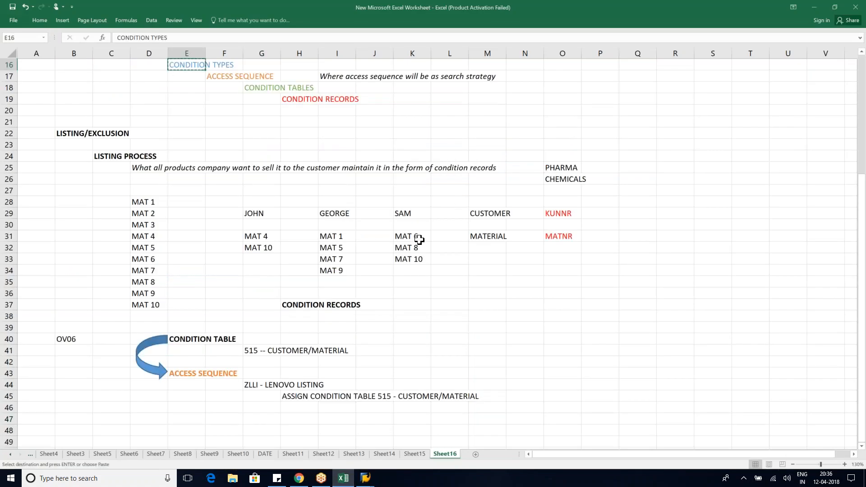
click(184, 408)
click(183, 419)
key(ctrl+v)
scroll(315, 336, down, 3)
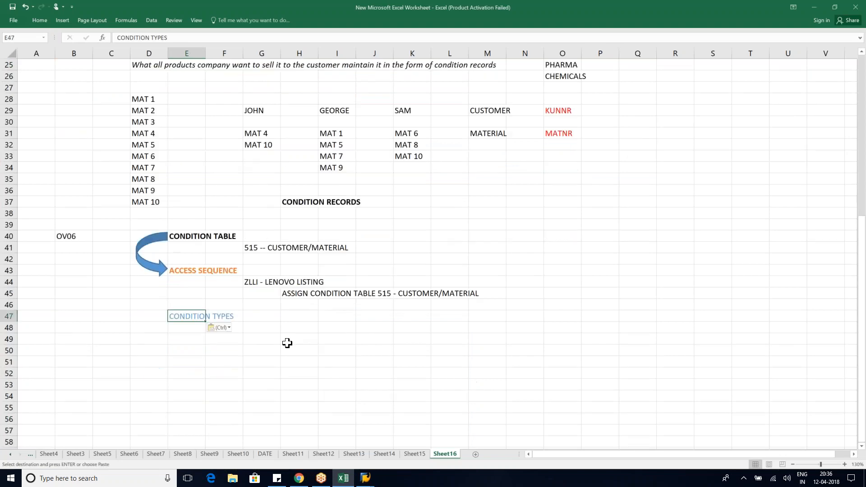
key(Escape)
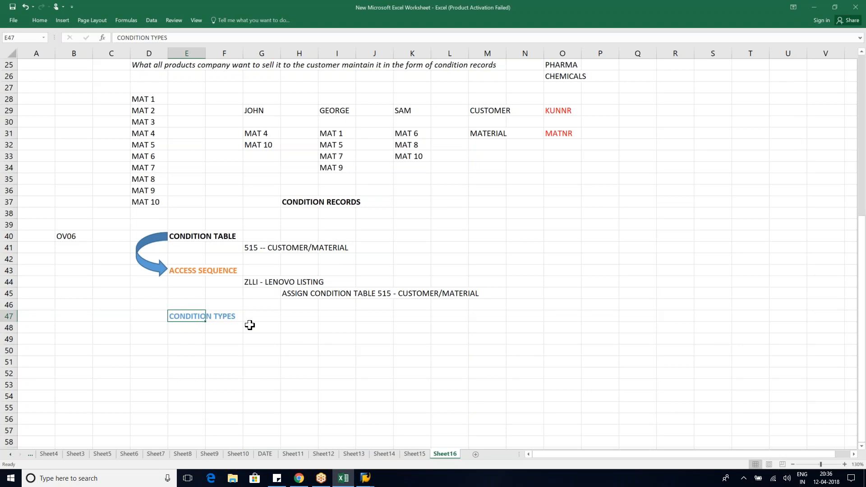
Copy the ZLLI - LENOVO LISTING entry from the access sequence notes into G48 under CONDITION TYPES
click(249, 283)
key(ctrl+c)
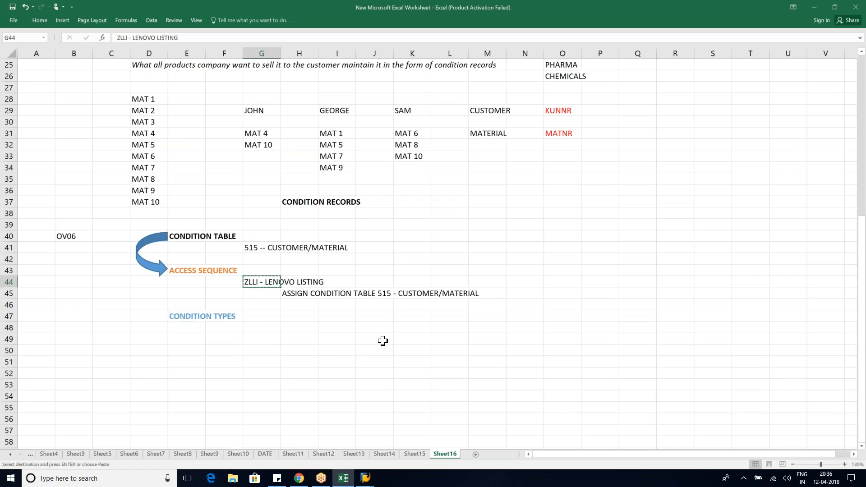
click(264, 328)
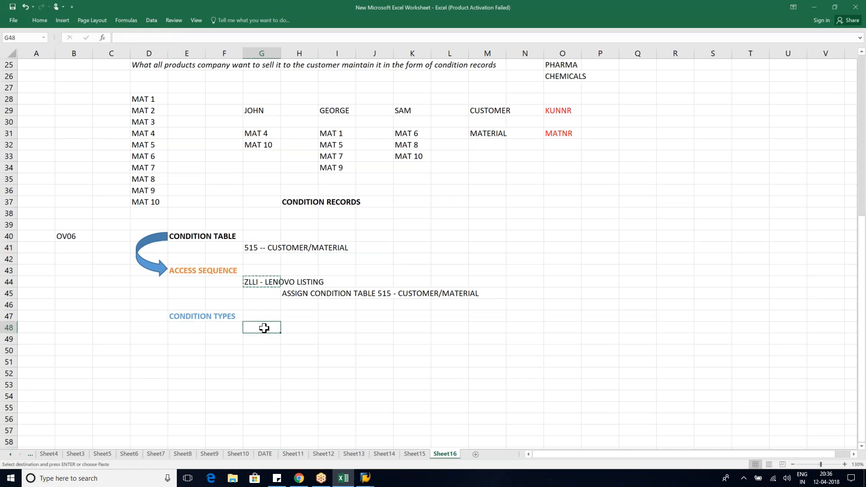
key(ctrl+v)
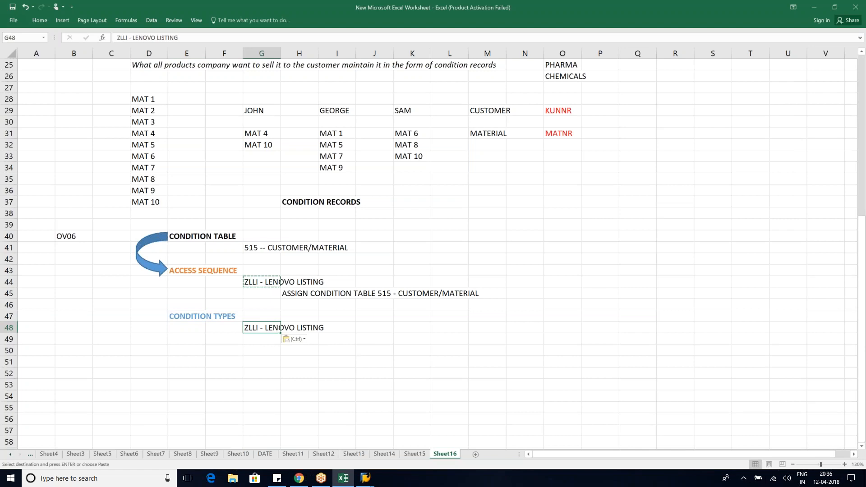
key(Escape)
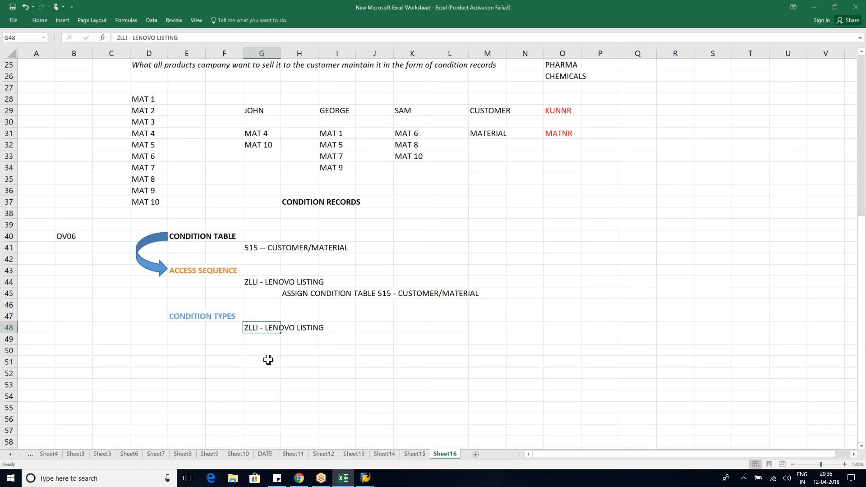
Enter the note ASSIGN ACCESS SEQUENCE ZLLI in cell H49
click(192, 283)
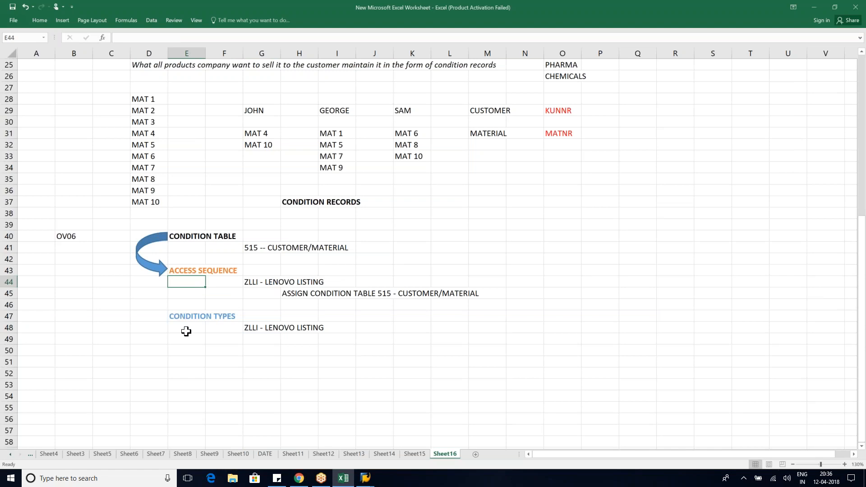
click(306, 340)
text(ASSIGN )
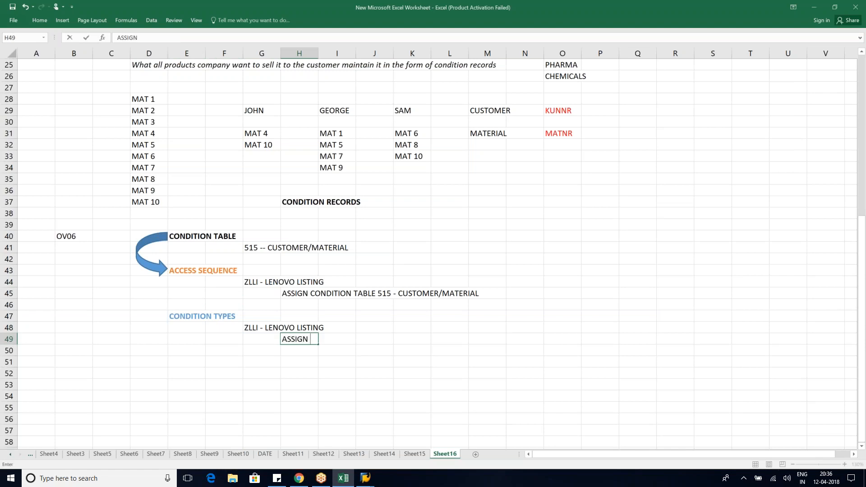
text(ACCESS SEQ)
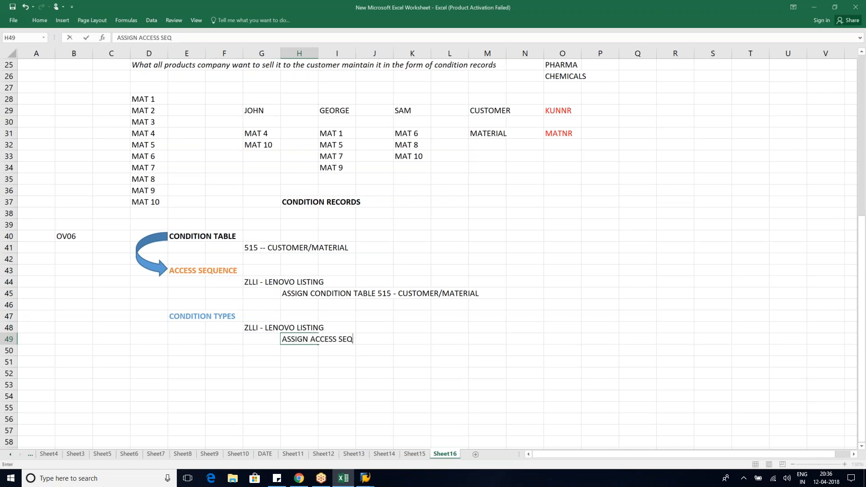
text(UENCE ZLLI)
key(Return)
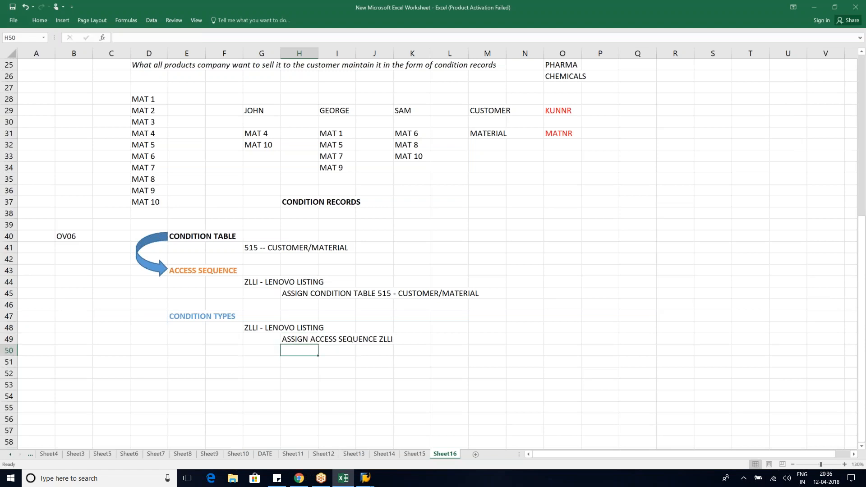
Duplicate the curved arrow and place the copy so it leads from ACCESS SEQUENCE to CONDITION TYPES
click(160, 274)
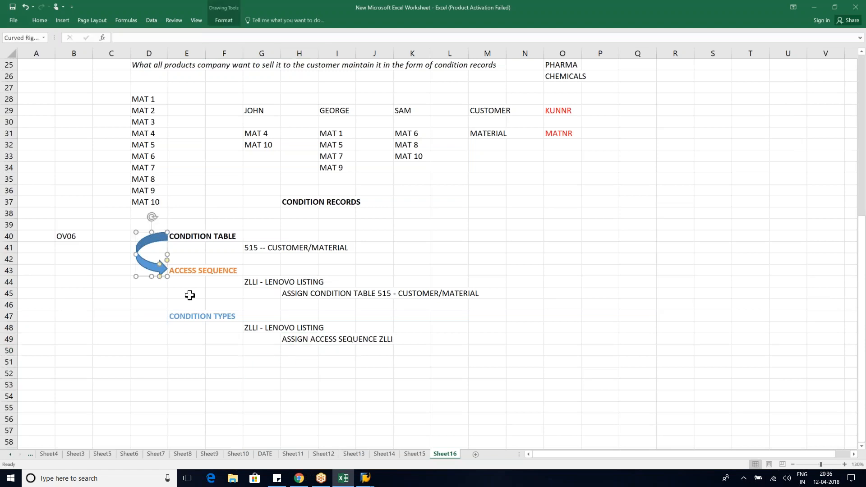
click(143, 308)
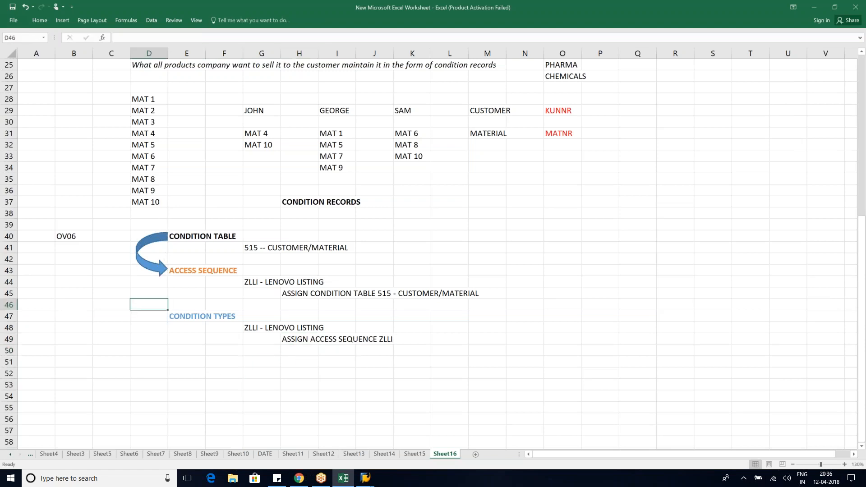
key(ctrl+v)
drag(145, 308, 149, 289)
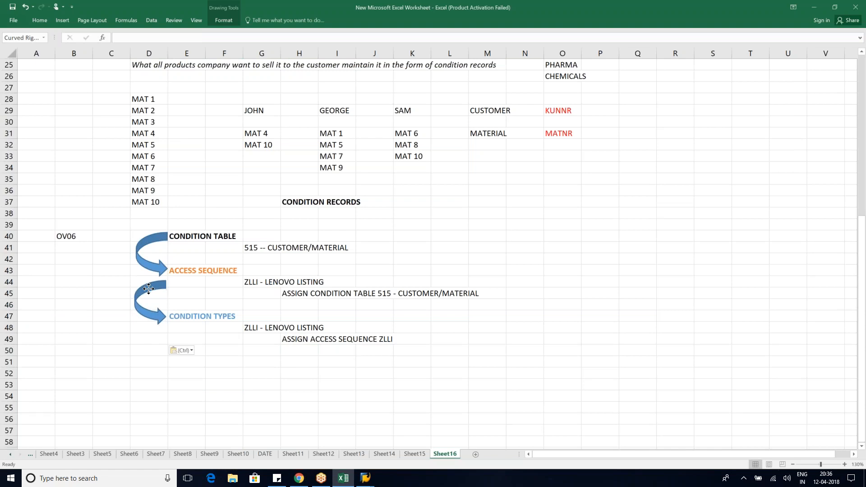
Correct the code to YLLI in the notes in cells G44, G48 and H49
double_click(244, 282)
key(Delete)
text(Y)
double_click(244, 328)
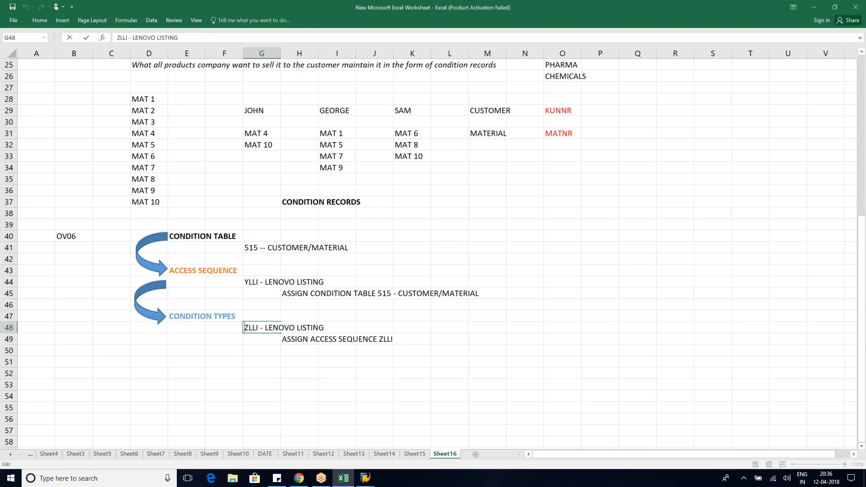
key(Delete)
text(Y)
double_click(295, 338)
click(382, 339)
key(BackSpace)
text(Y)
click(379, 365)
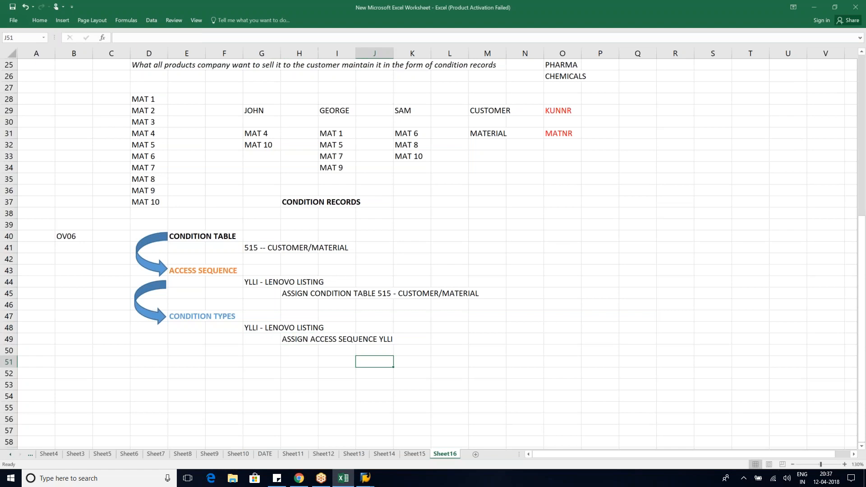
click(199, 328)
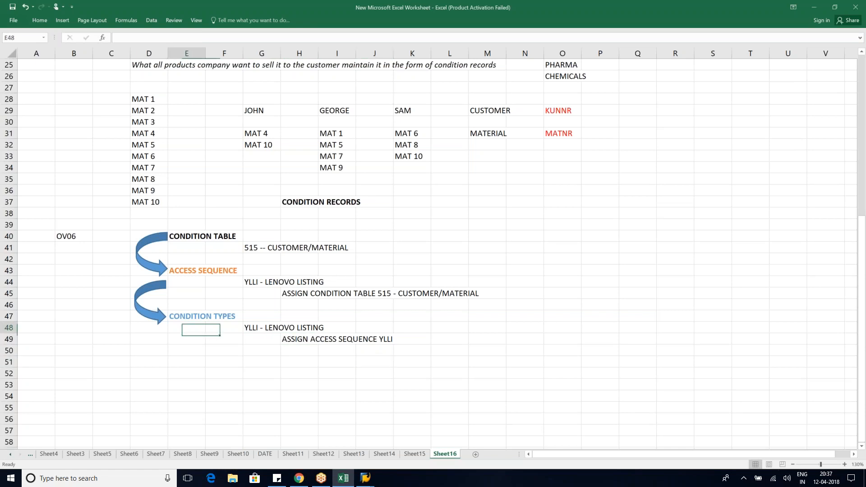
click(266, 357)
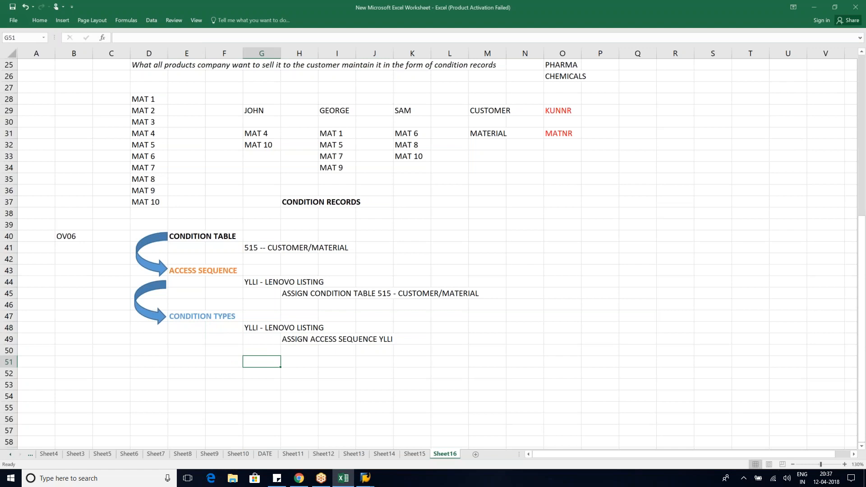
Switch back to SAP, leave the access sequence views and open the activity Maintain listing/exclusion types
key(alt+Tab)
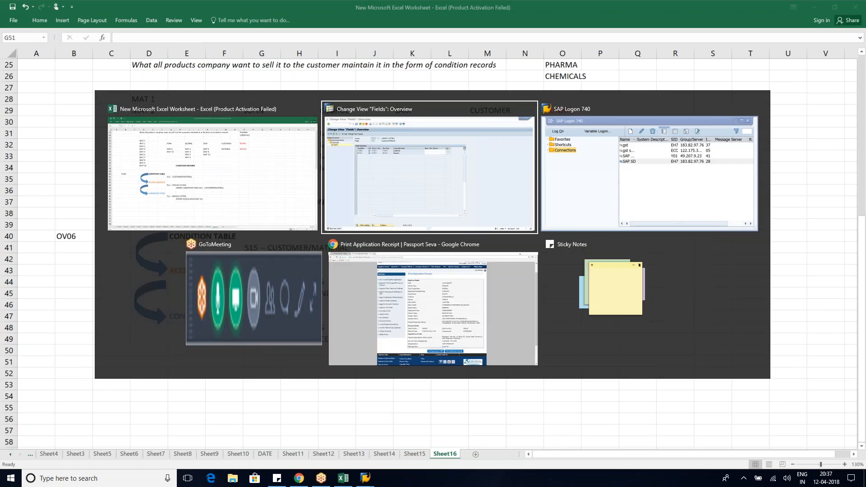
key(F3)
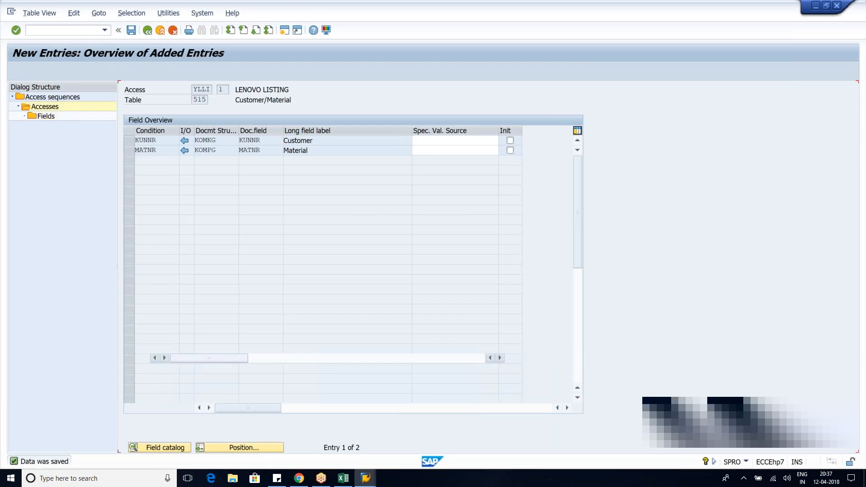
key(F3)
key(F3)
key(F3)
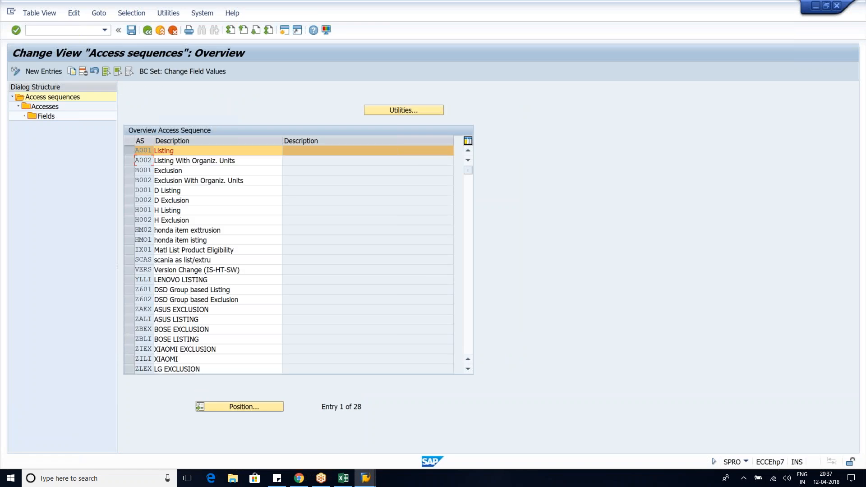
key(F3)
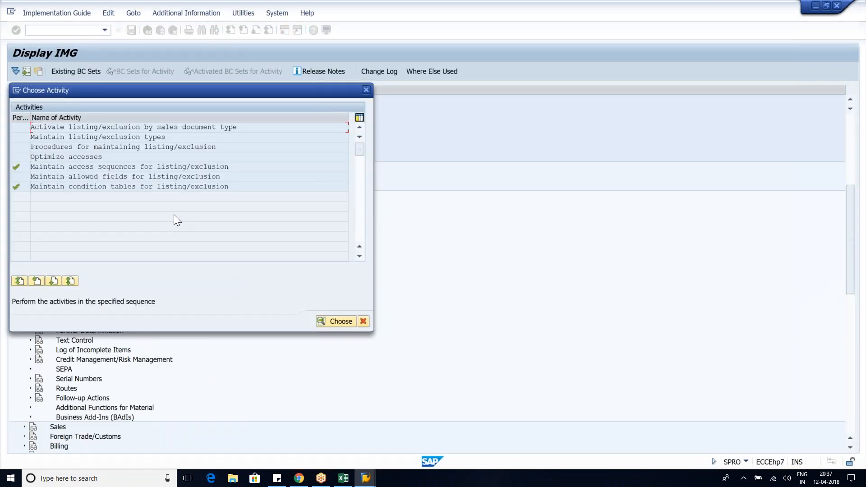
drag(170, 137, 20, 136)
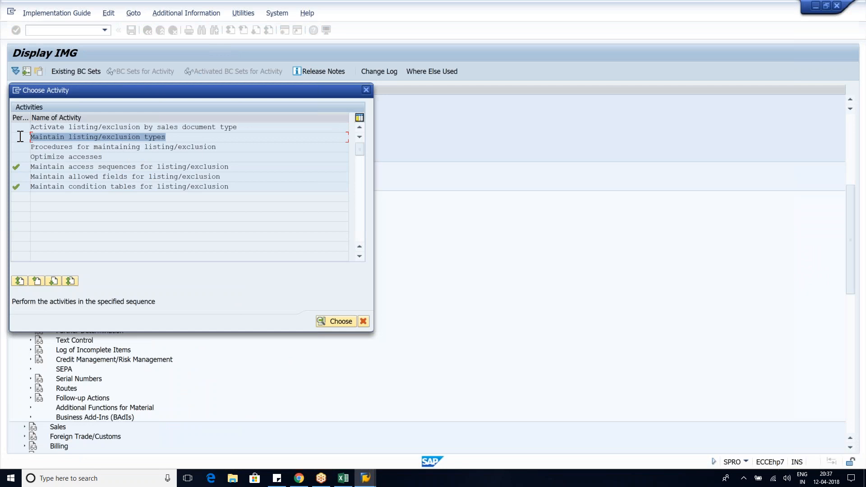
double_click(133, 140)
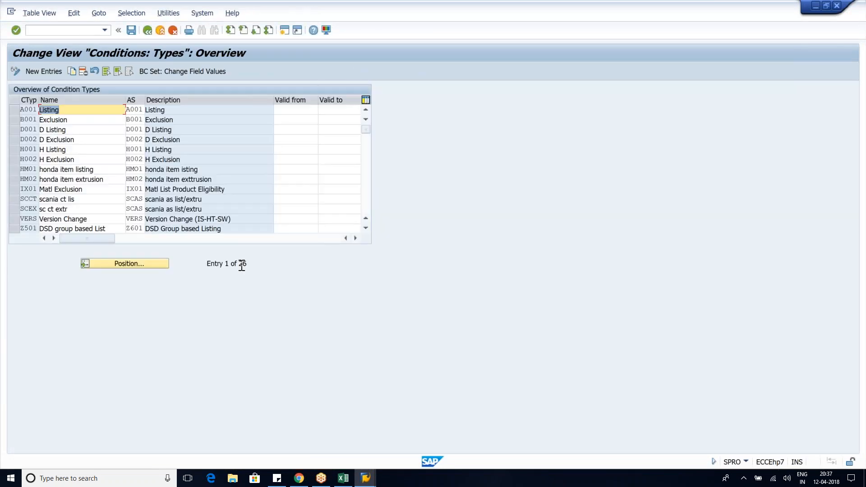
Create a new condition type entry with the code YLLI and the name LENOVO LISTING
click(14, 109)
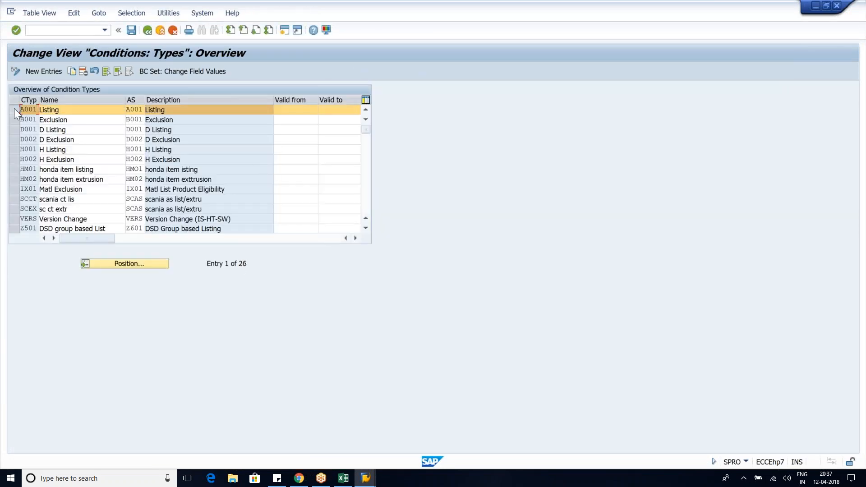
click(66, 111)
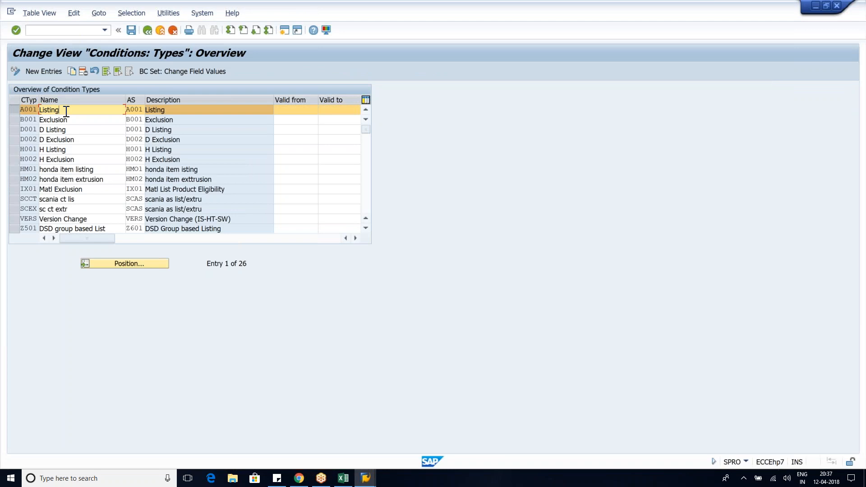
click(174, 112)
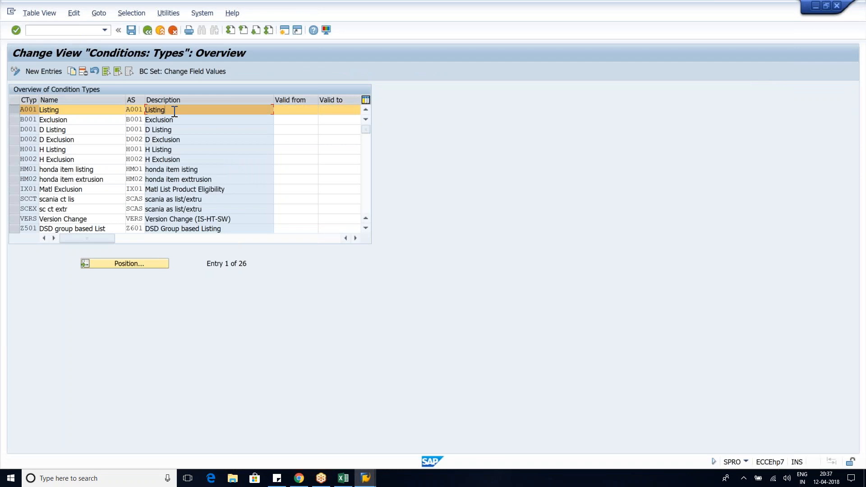
click(51, 71)
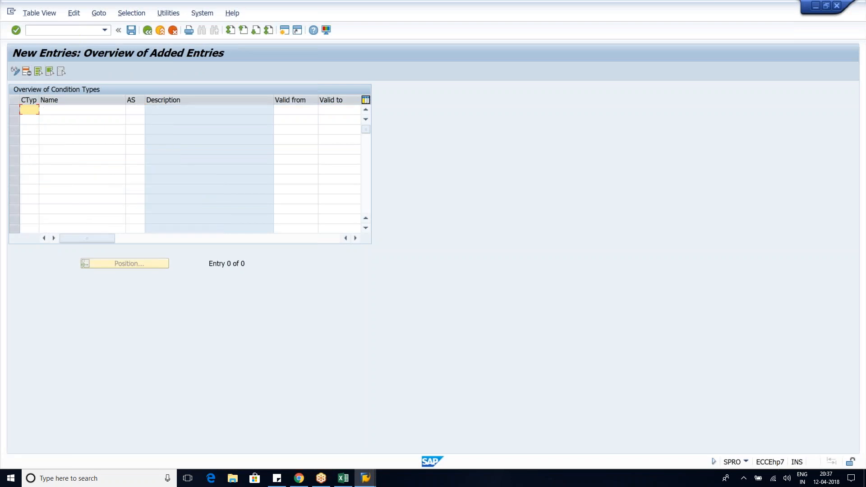
text(YLLI)
key(Tab)
text(LLLLLLLLLLLLLLLLV)
key(BackSpace)
key(BackSpace)
key(BackSpace)
key(BackSpace)
key(BackSpace)
key(BackSpace)
key(BackSpace)
key(BackSpace)
key(BackSpace)
key(BackSpace)
key(BackSpace)
key(BackSpace)
key(BackSpace)
key(BackSpace)
key(BackSpace)
key(BackSpace)
text(EN)
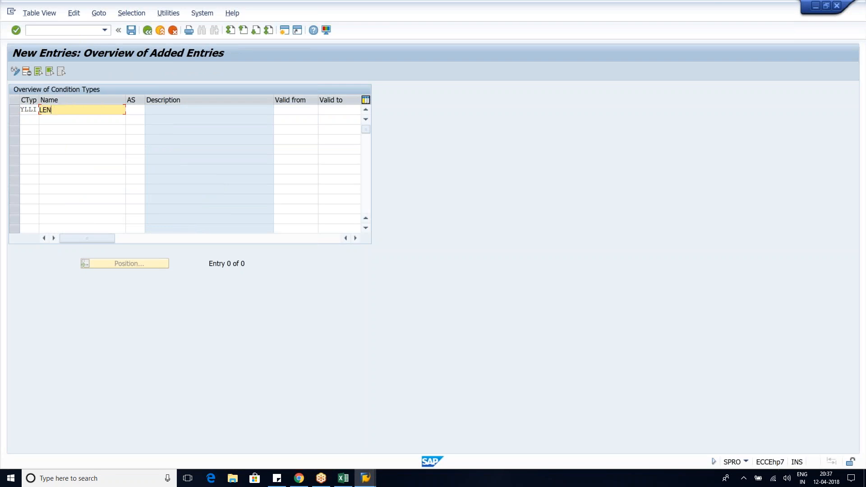
text(OVO LISTING)
key(Tab)
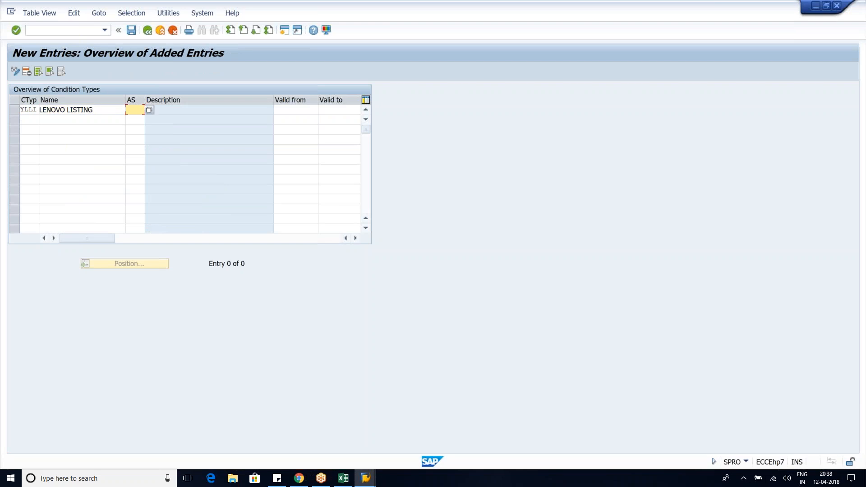
Assign access sequence YLLI to the new LENOVO LISTING condition type, leaving its validity dates empty
text(YLLI)
key(Return)
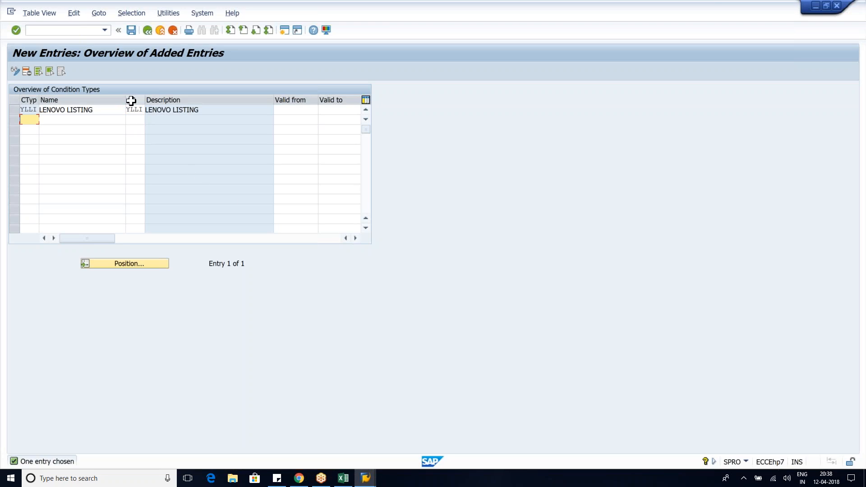
click(214, 111)
click(300, 110)
click(336, 111)
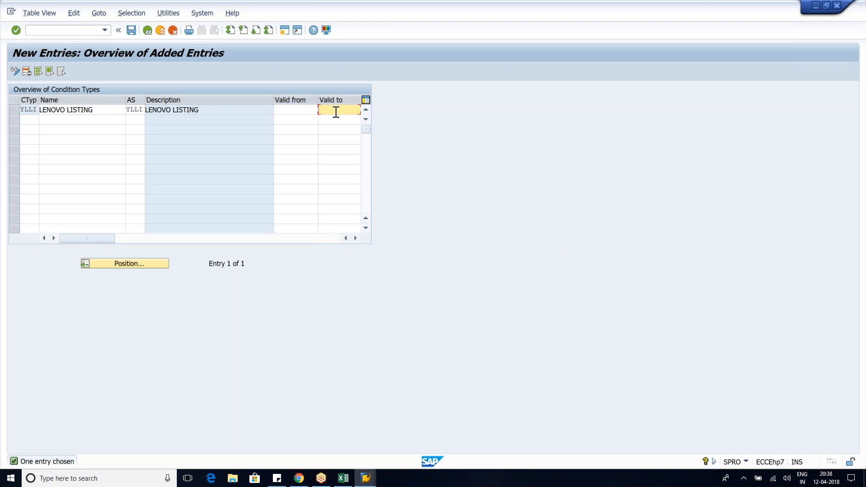
click(23, 111)
click(223, 111)
key(Return)
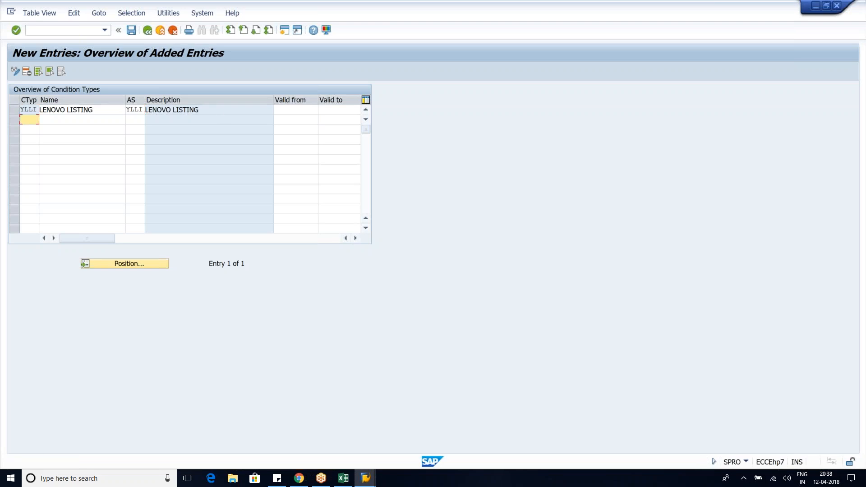
Save the condition type under a new customizing request with the short description LENOVO LISTING
click(130, 34)
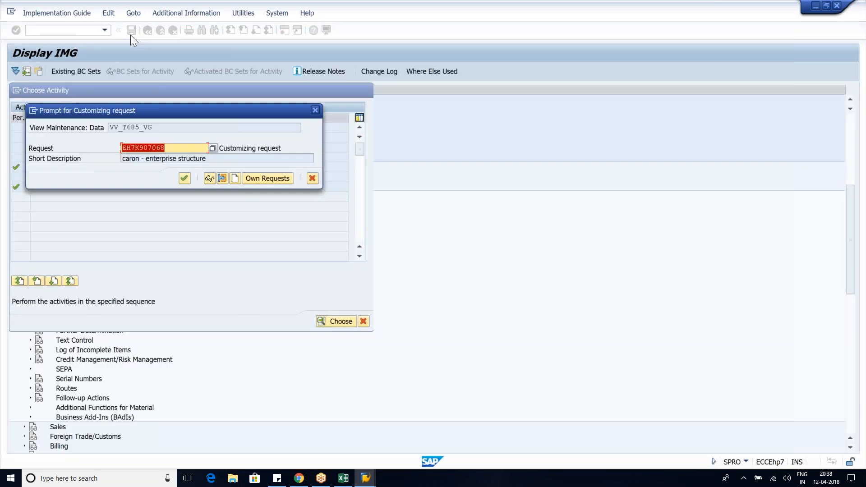
drag(182, 111, 467, 142)
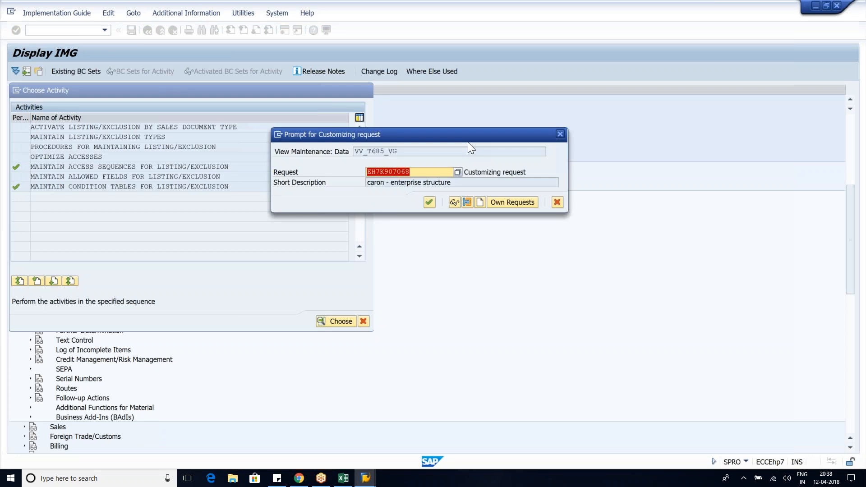
drag(575, 177, 499, 176)
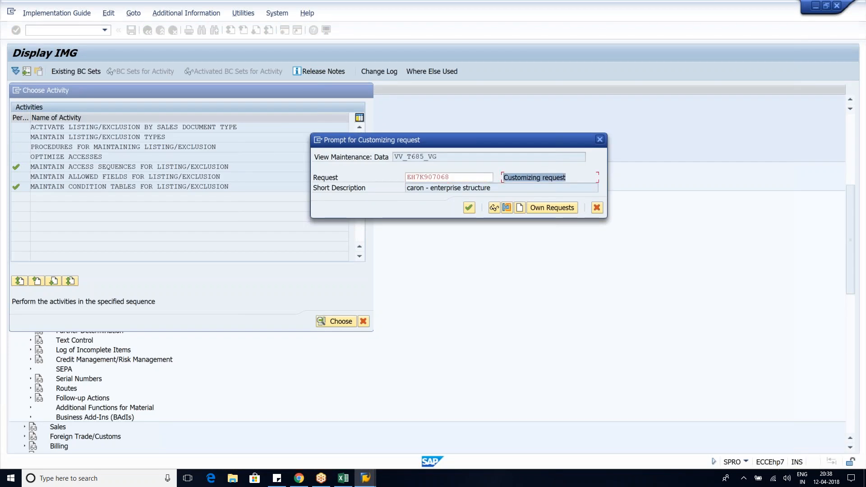
click(519, 208)
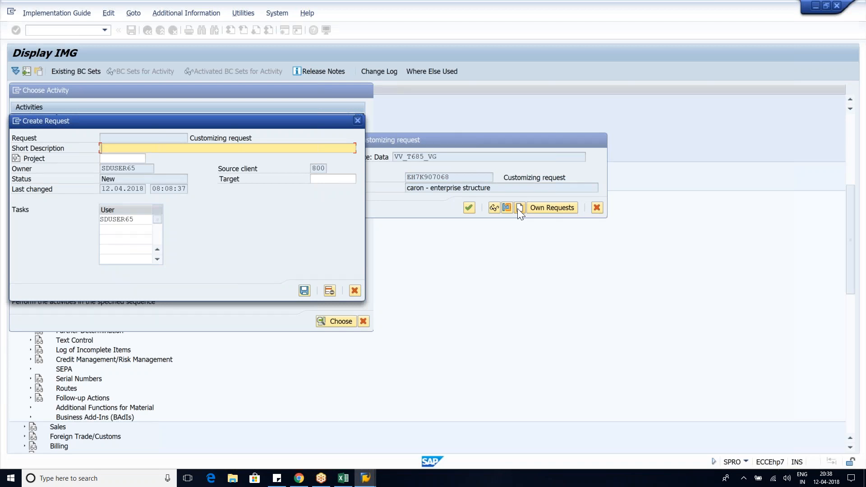
text(LENOVO LISTING)
key(Return)
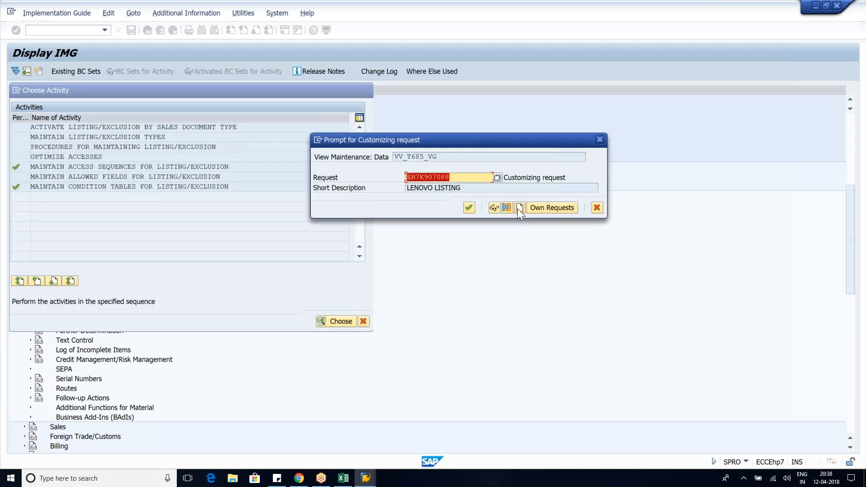
key(Return)
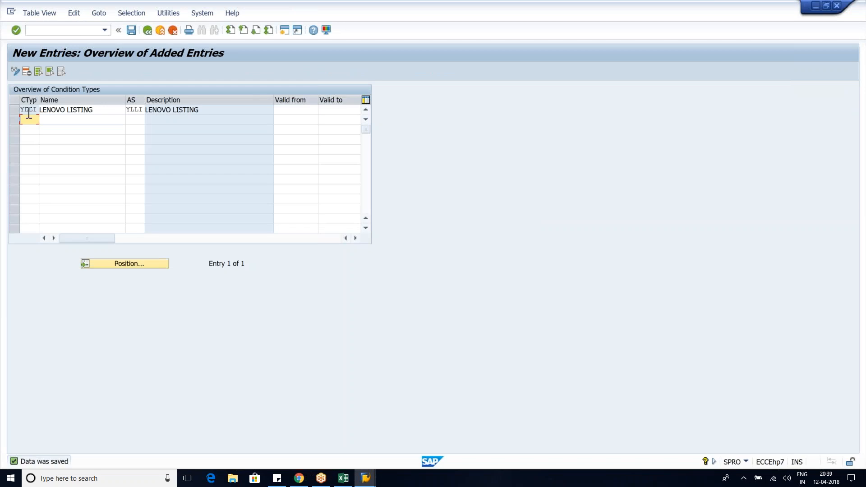
click(135, 110)
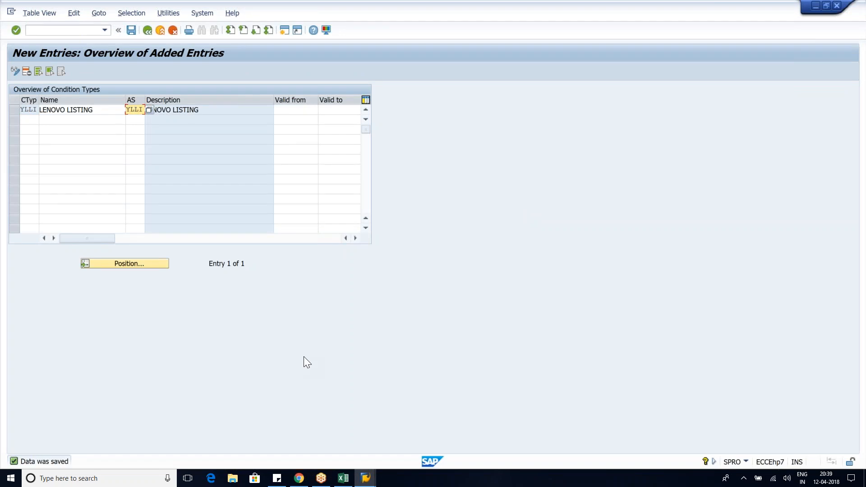
Switch to Excel and copy the CONDITION PROCEDURE heading from cell D15 to cell E51
click(343, 479)
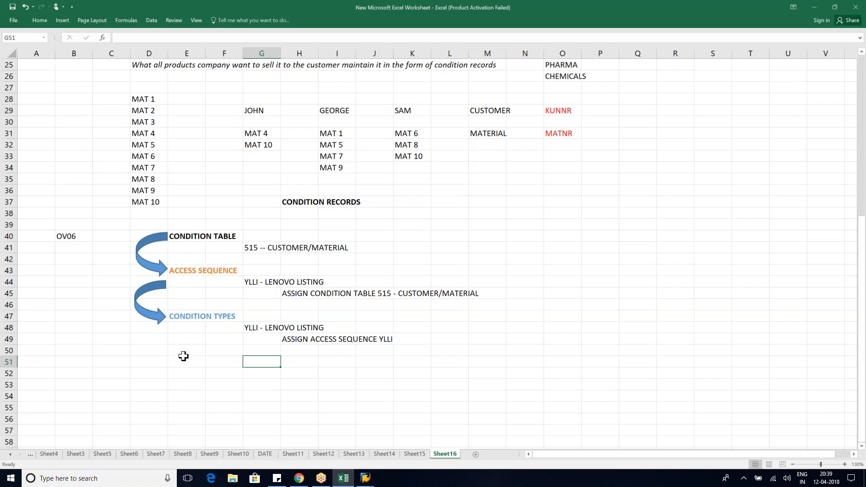
click(183, 358)
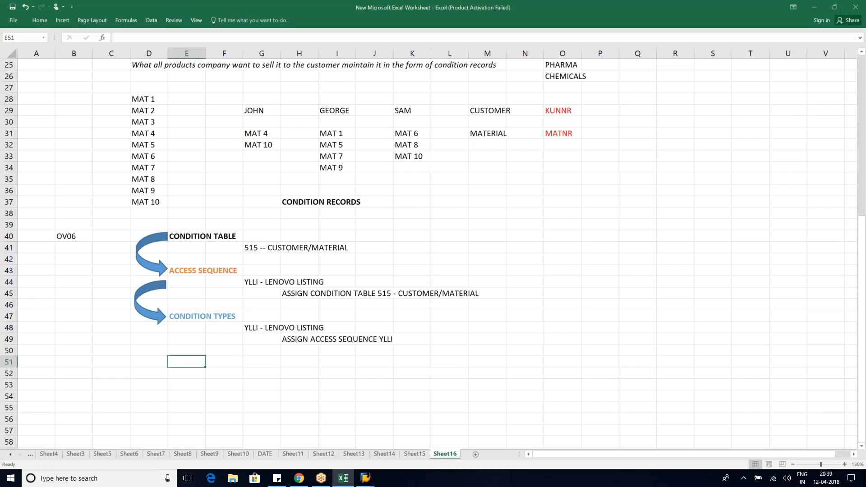
scroll(148, 158, up, 6)
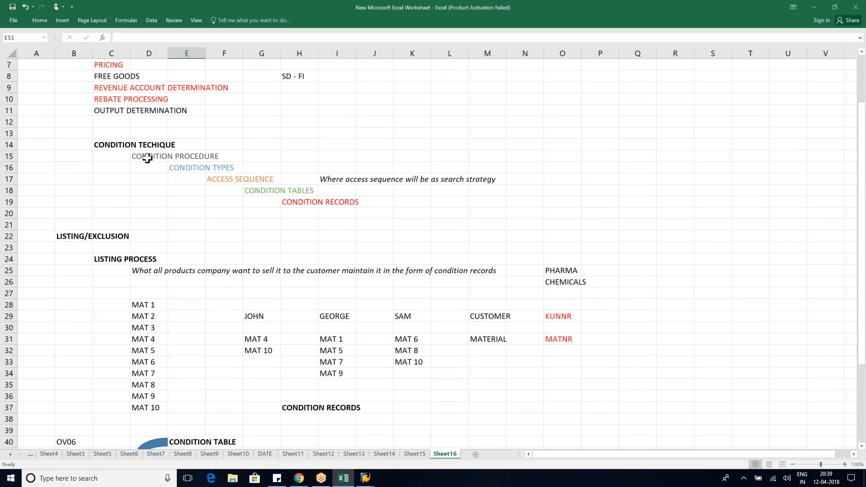
click(148, 158)
key(ctrl+c)
scroll(170, 156, down, 5)
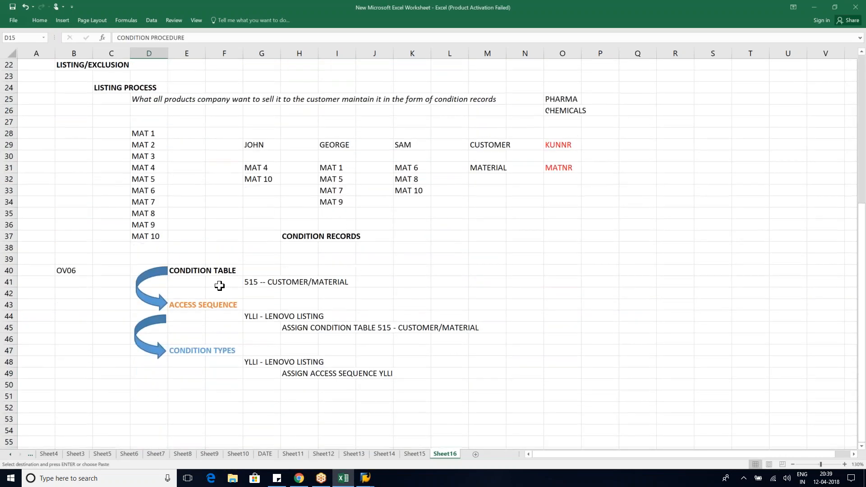
click(180, 397)
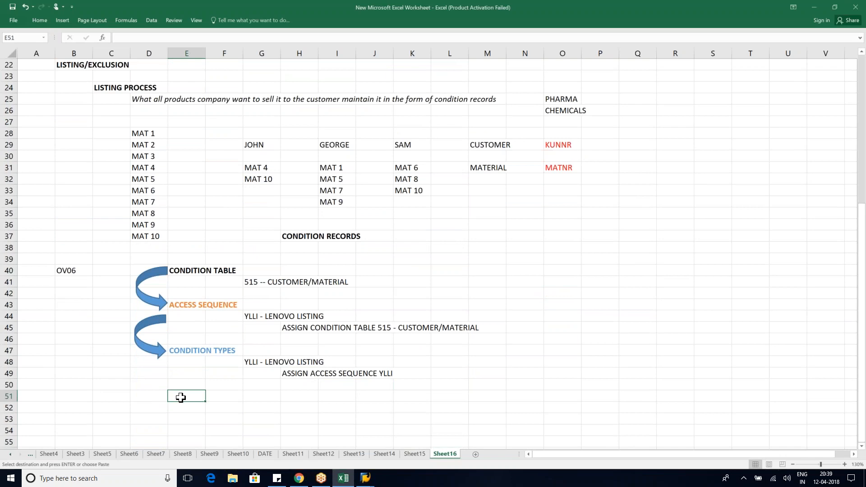
key(ctrl+v)
key(Escape)
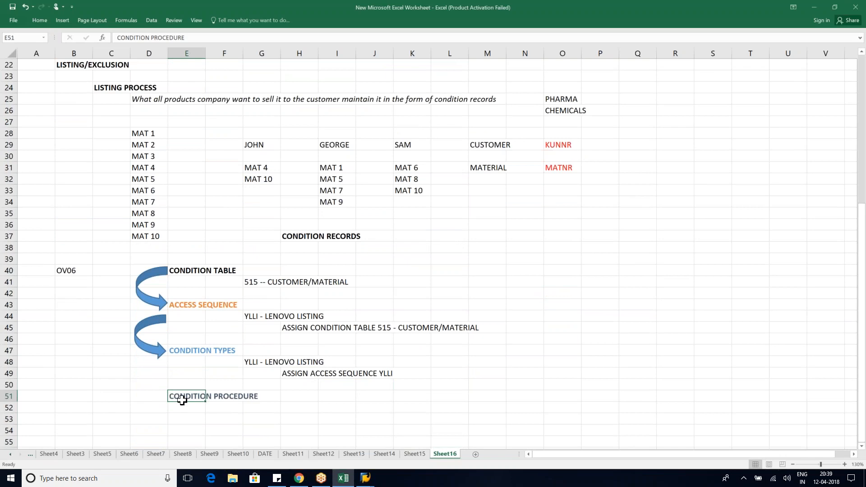
Enter the notes YLLIST - LENOVO LISTING in cell G52 and ASSIGN CONDITION TYPE YLLI in cell H53
scroll(182, 406, down, 3)
click(267, 305)
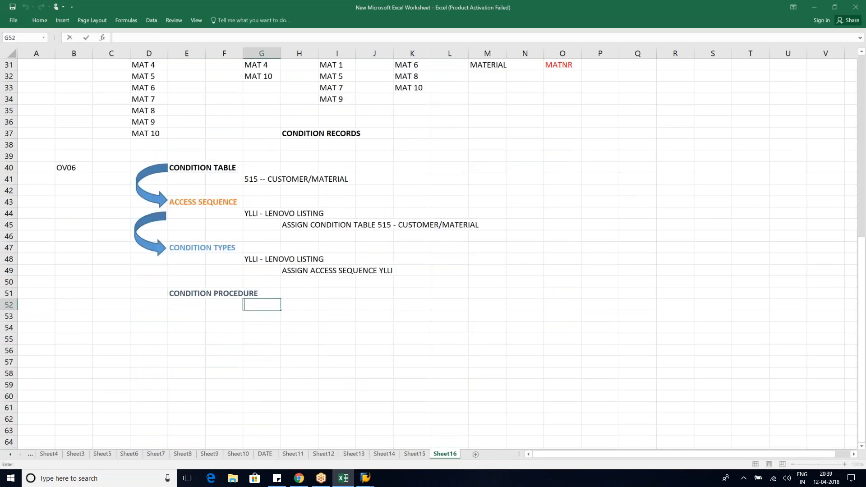
text(YLLIST - LENOVO LISTING)
key(Down)
key(Right)
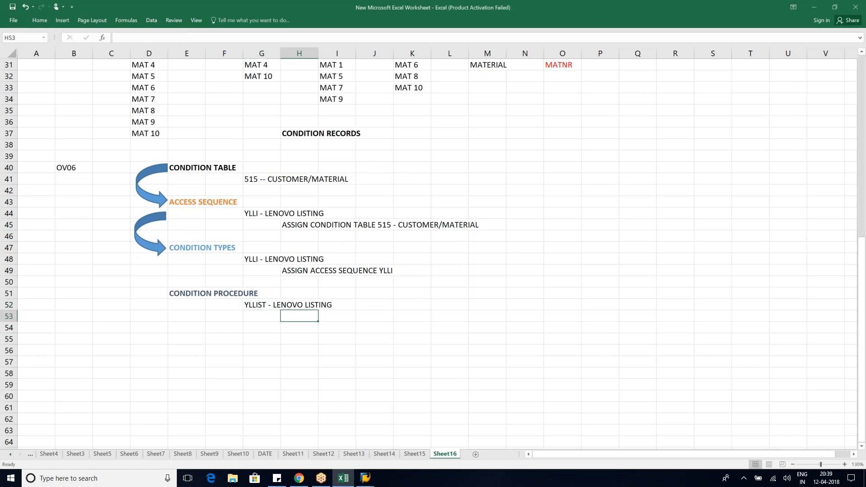
text(ASSI)
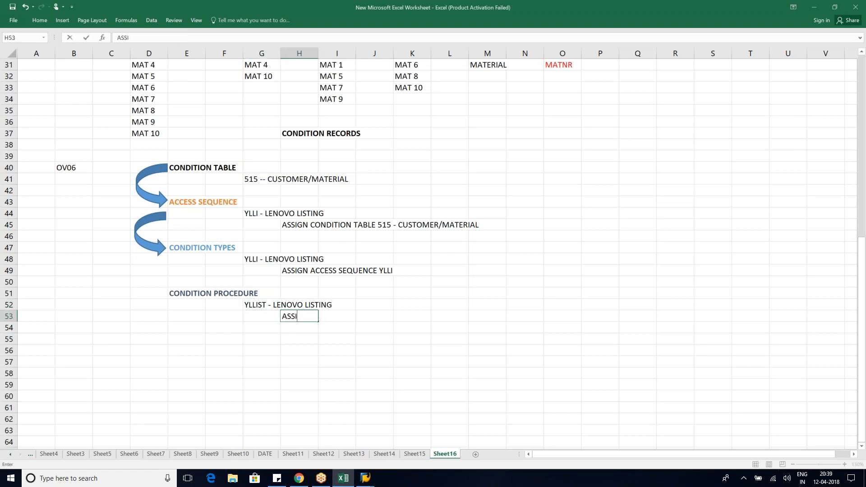
text(GN CONDITI)
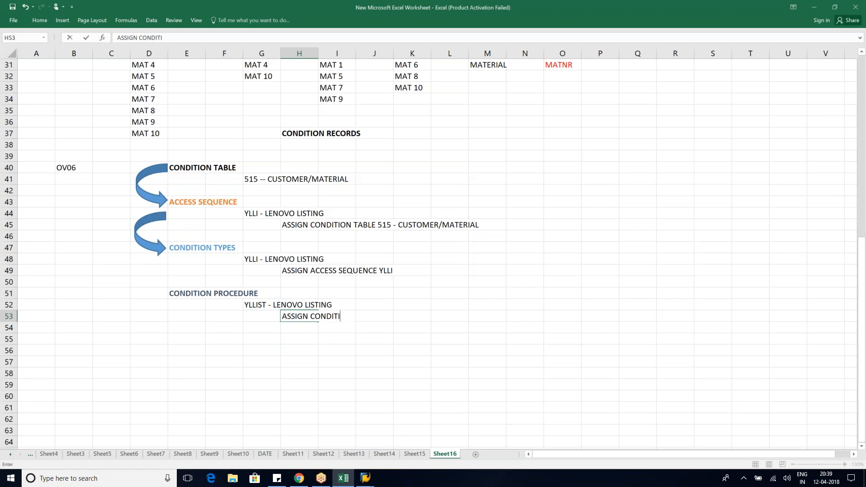
text(ON TYPE YLLI)
key(Return)
Duplicate the curved arrow and place the copy so it leads from CONDITION TYPES to CONDITION PROCEDURE
click(145, 250)
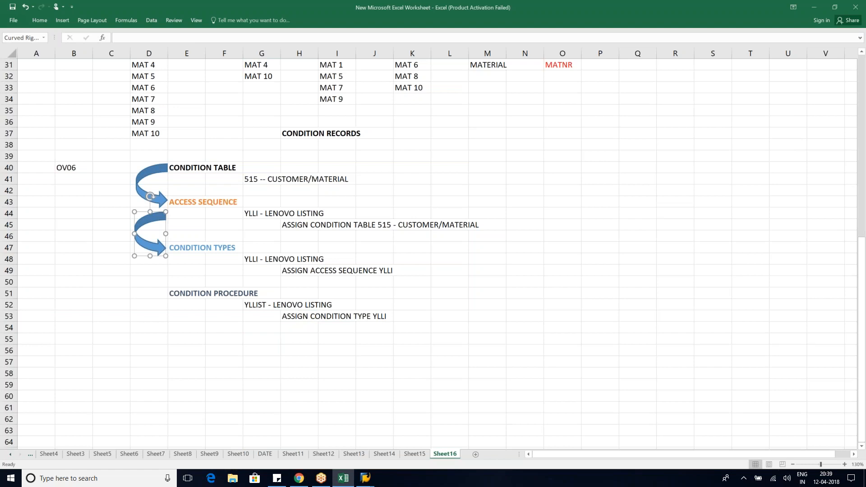
key(ctrl+c)
click(151, 271)
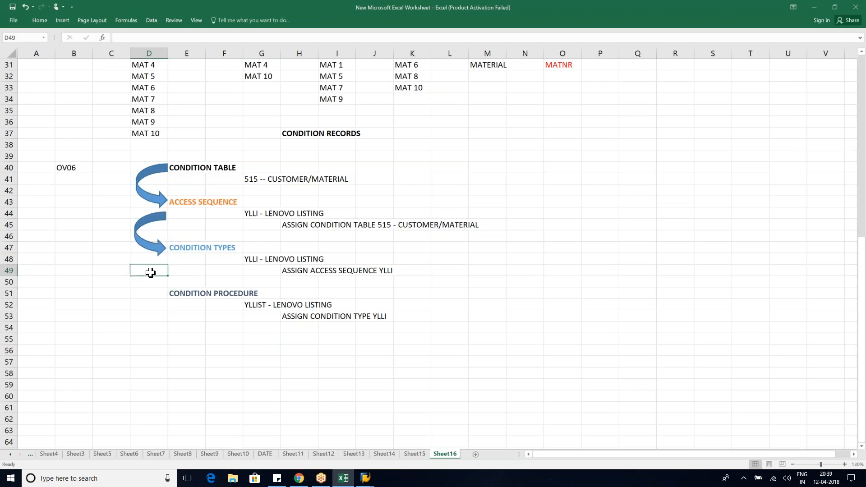
key(ctrl+v)
drag(154, 269, 153, 264)
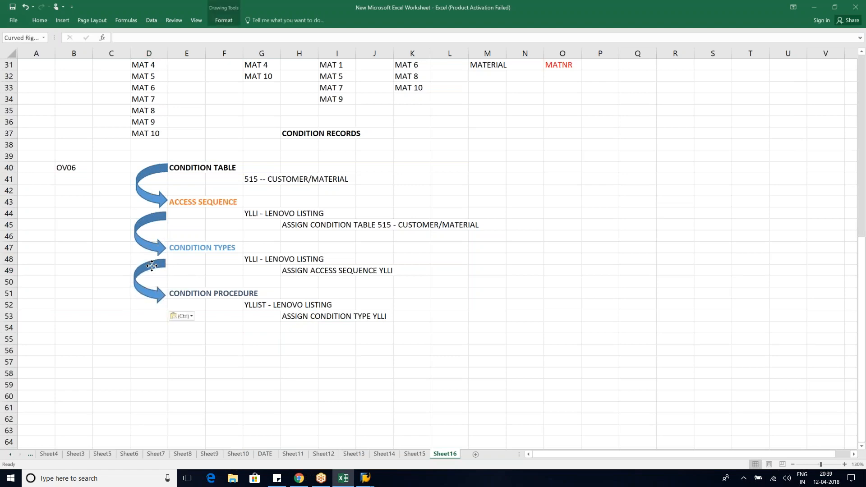
click(218, 353)
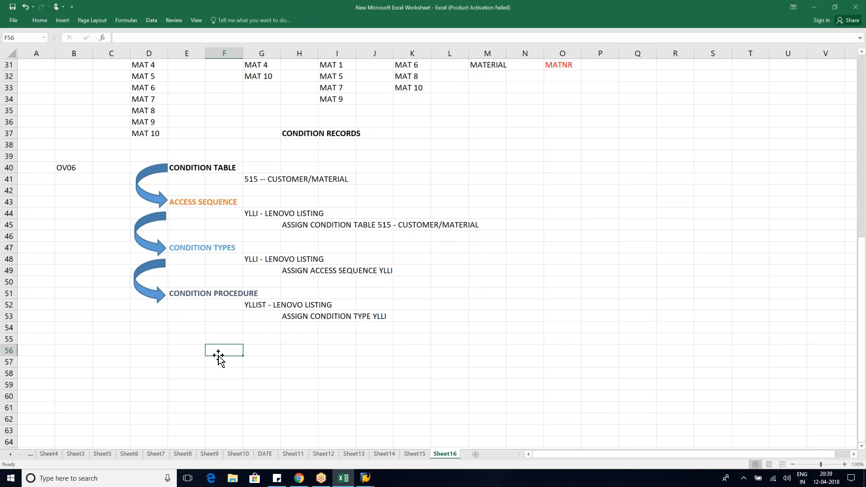
Switch back to SAP, open the activity Procedures for maintaining listing/exclusion and select the standard Listing procedure A00001
key(alt)
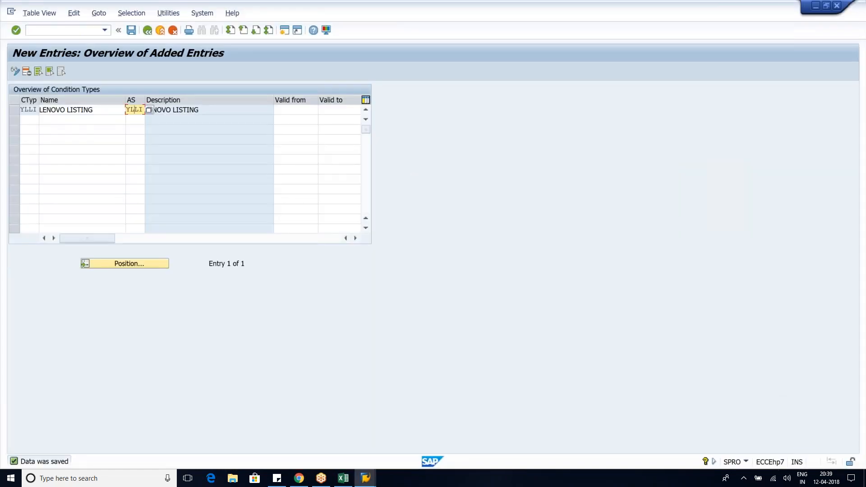
key(F3)
key(F3)
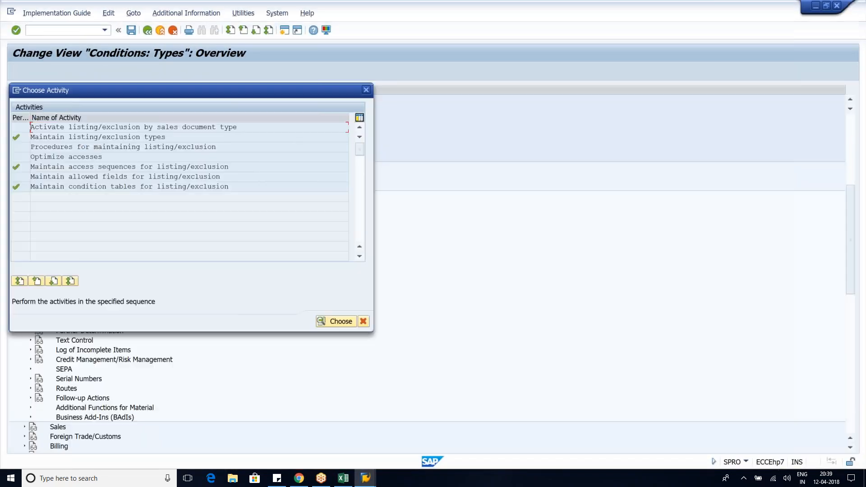
click(226, 147)
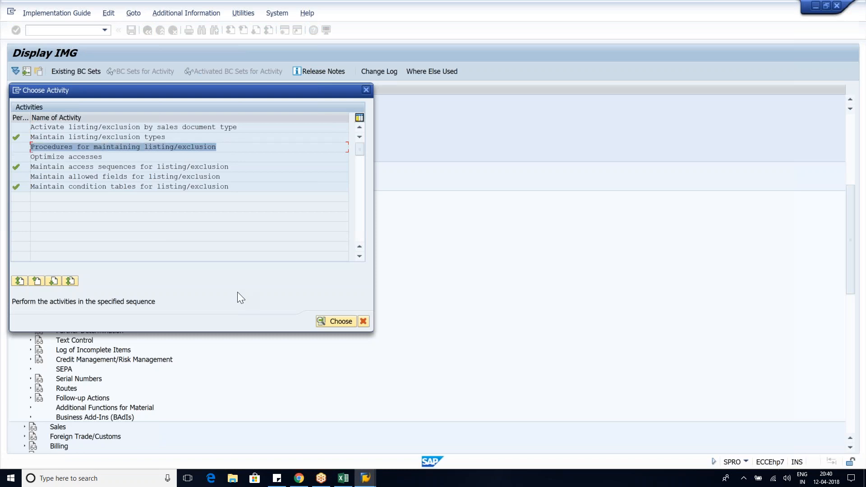
double_click(129, 147)
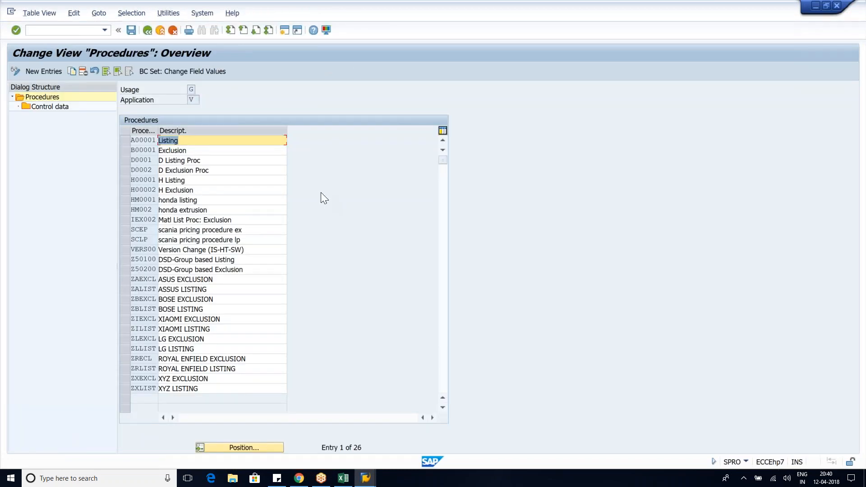
click(123, 145)
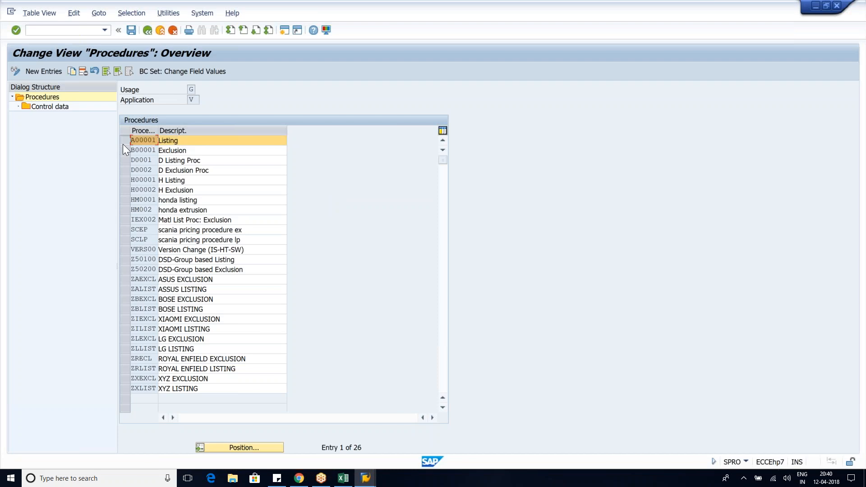
Look up application V (Sales/Distribution) in the list of possible applications for the procedures
click(185, 142)
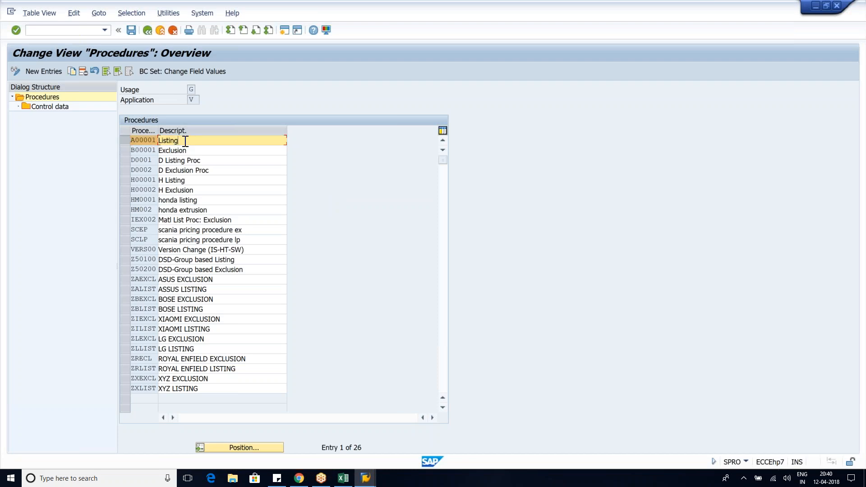
click(137, 102)
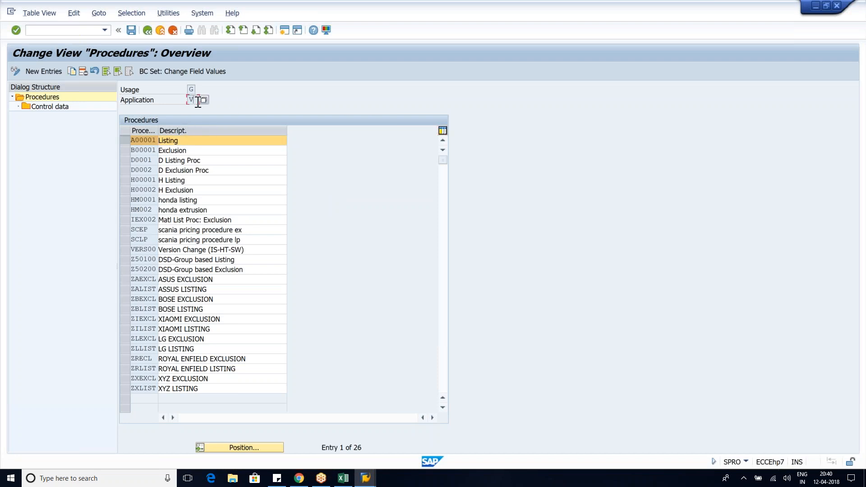
click(204, 99)
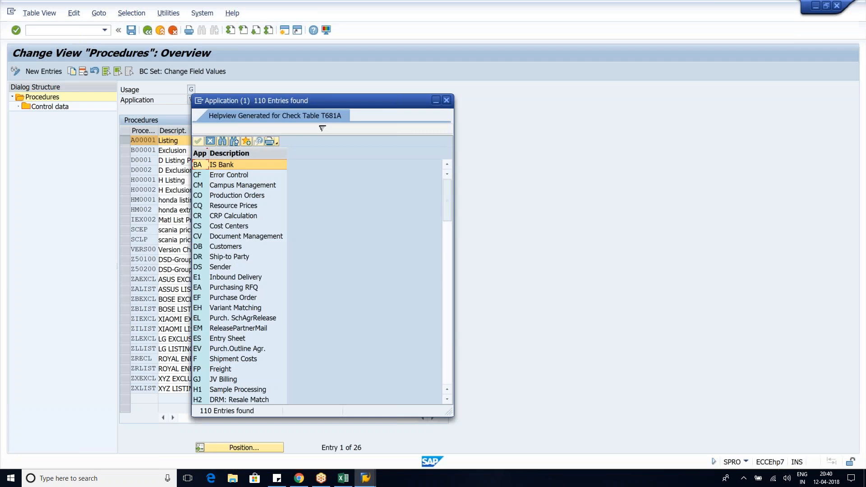
scroll(281, 290, down, 20)
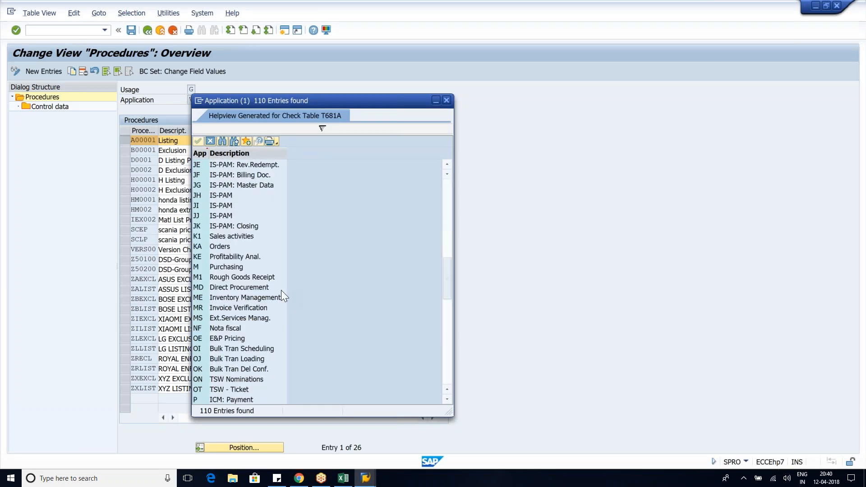
scroll(271, 290, down, 4)
click(216, 269)
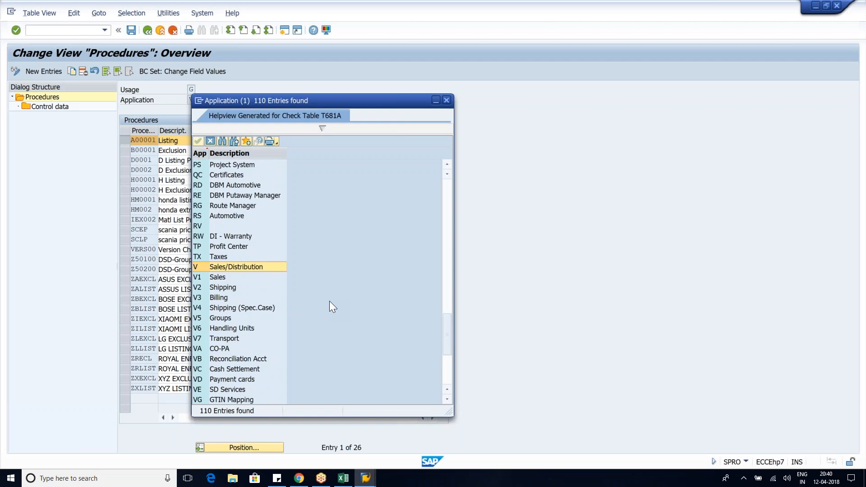
key(Return)
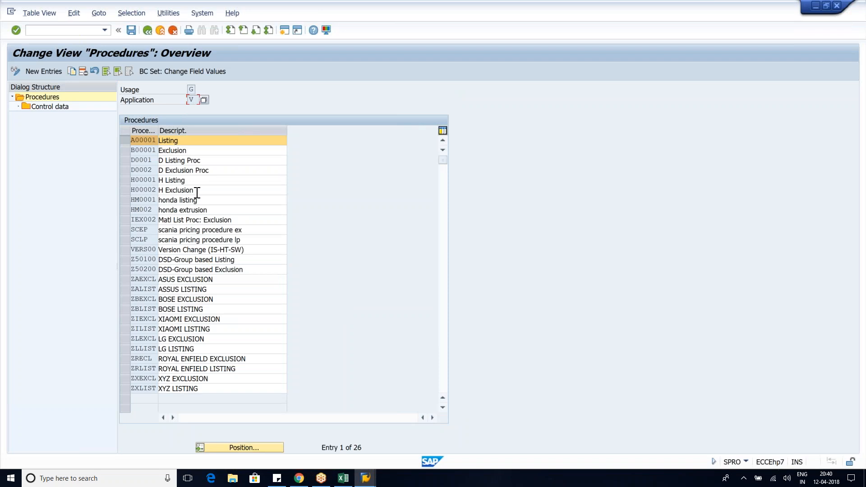
Create a new listing/exclusion procedure YLLIST with the description LENOVO LISTING
click(43, 72)
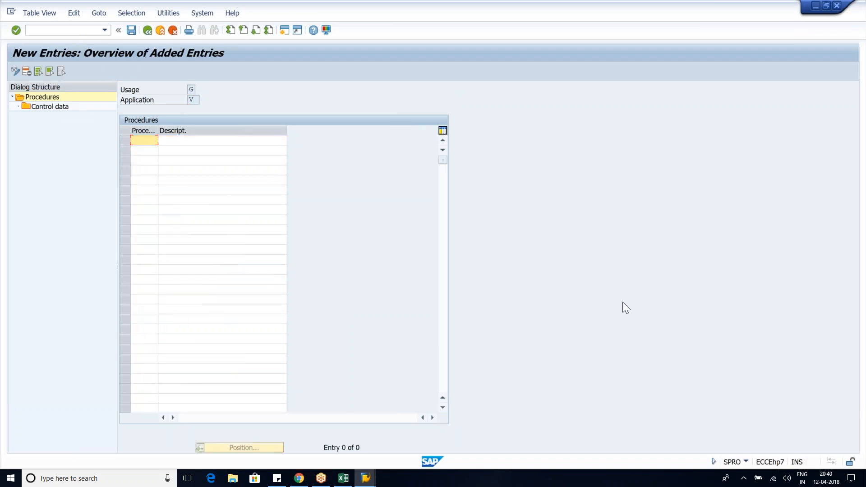
text(YLLIST)
key(Tab)
text(L)
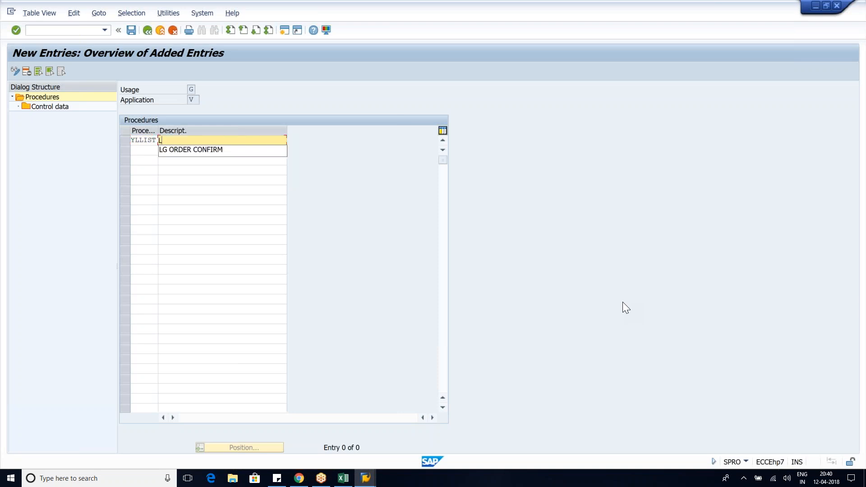
text(ENOVO LIS)
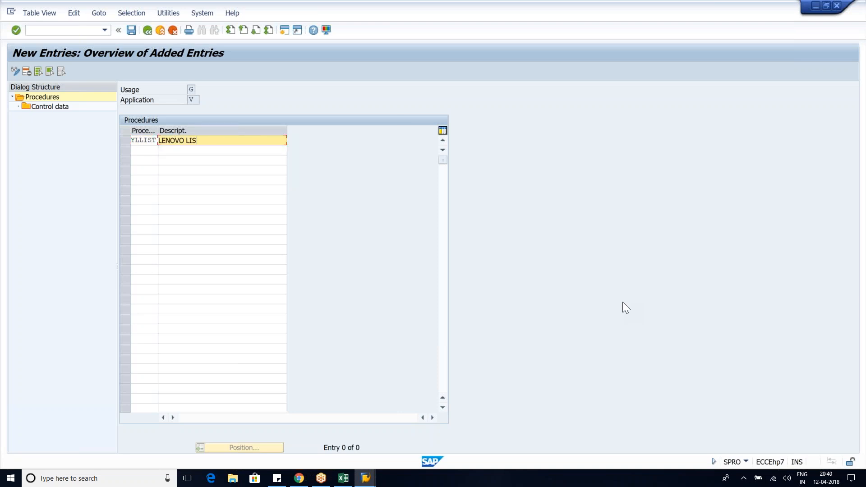
text(TING)
key(Return)
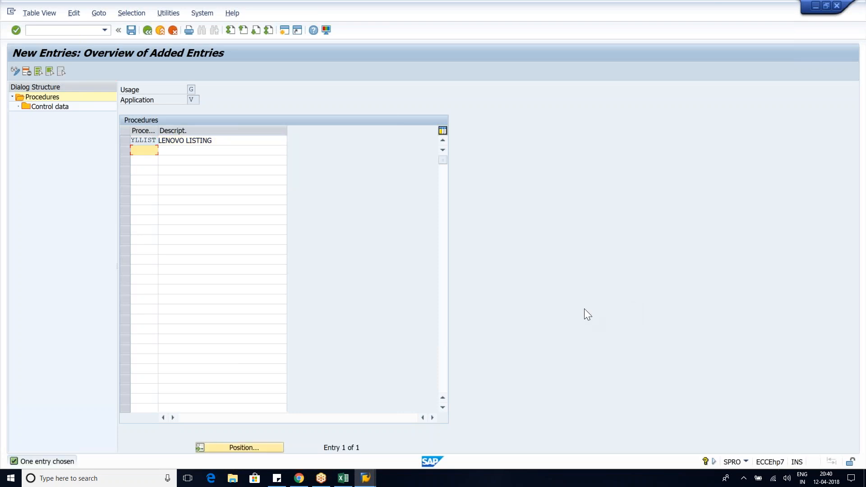
Add a control data entry to procedure YLLIST with step 10, counter 0 and condition type YLLI
click(122, 138)
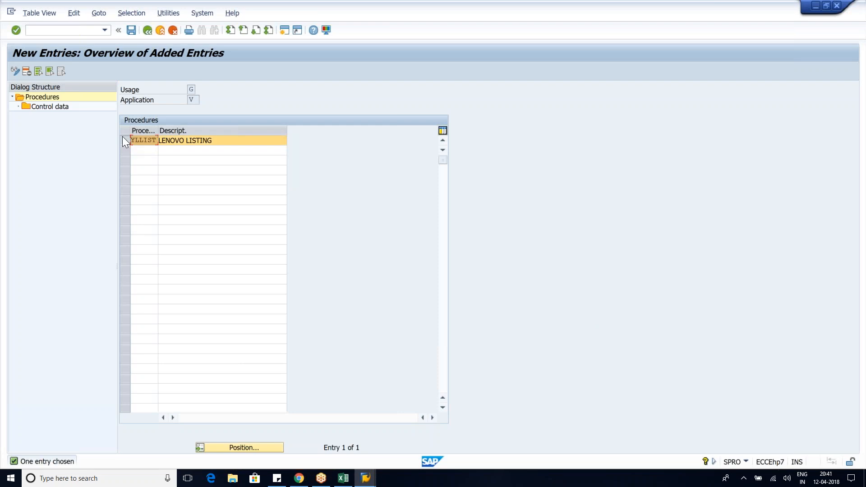
double_click(51, 110)
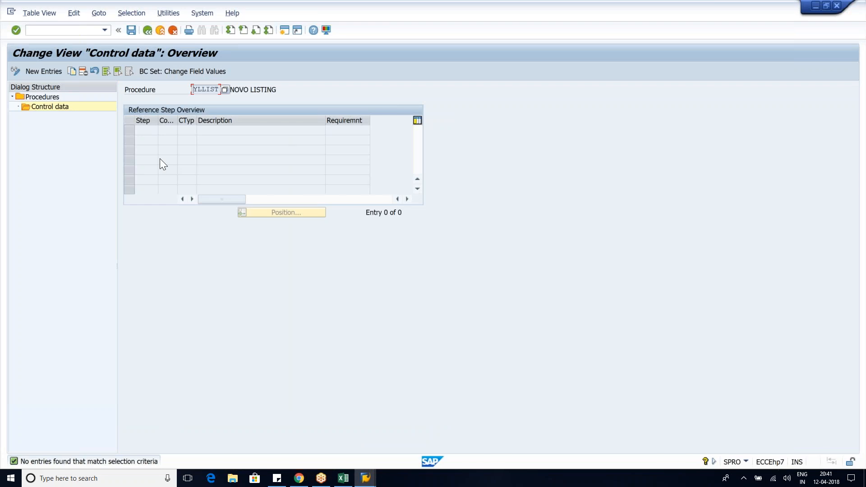
click(50, 72)
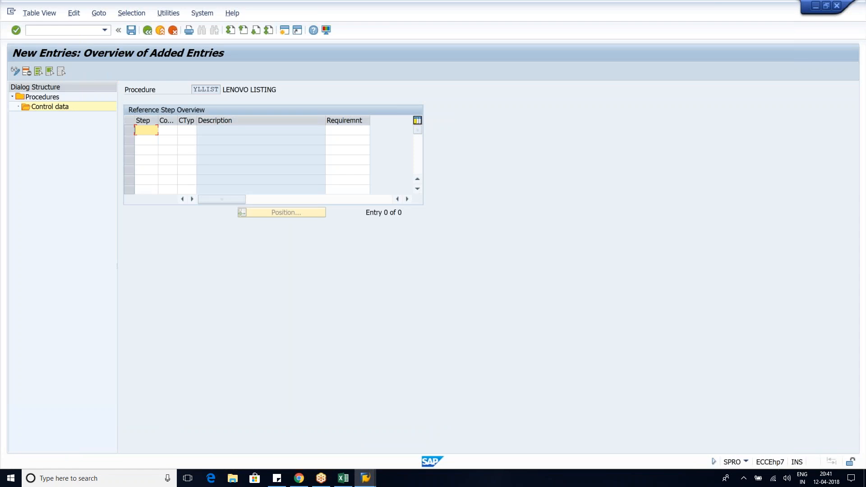
key(alt+Tab)
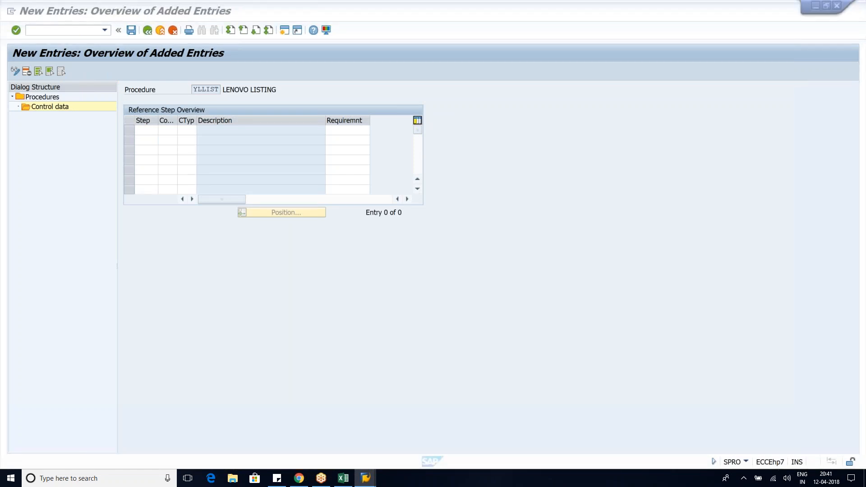
click(142, 131)
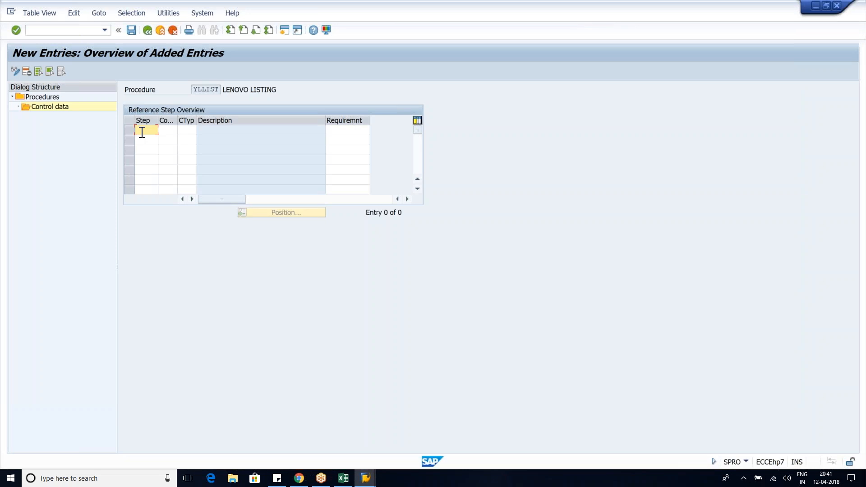
text(10)
key(Tab)
text(0)
key(Tab)
text(YLLI)
key(Return)
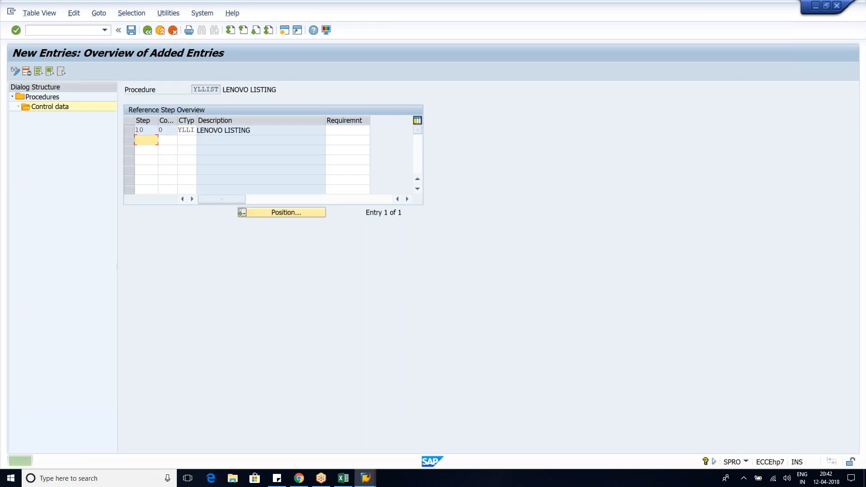
Leave the requirement of the YLLI step empty and save the procedure under the LENOVO LISTING customizing request
click(259, 130)
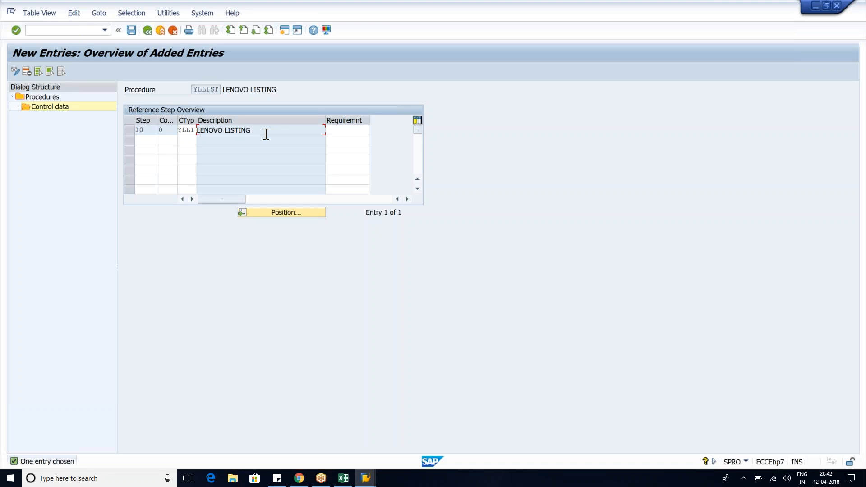
click(348, 130)
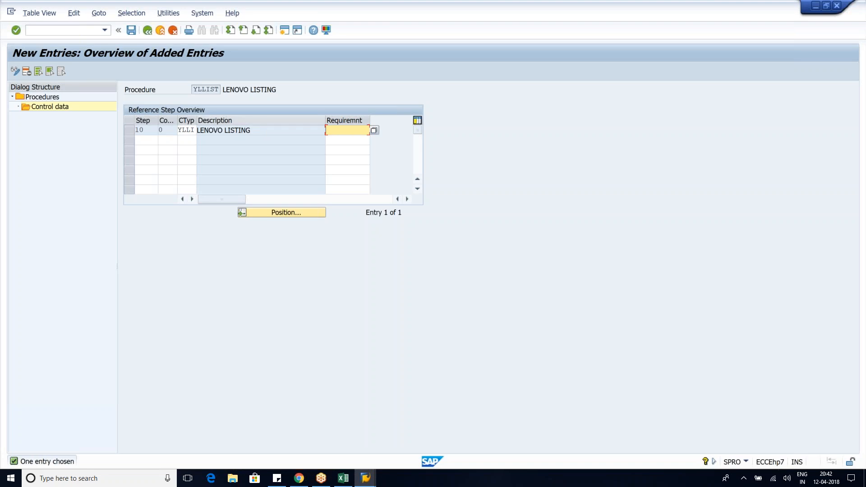
click(131, 34)
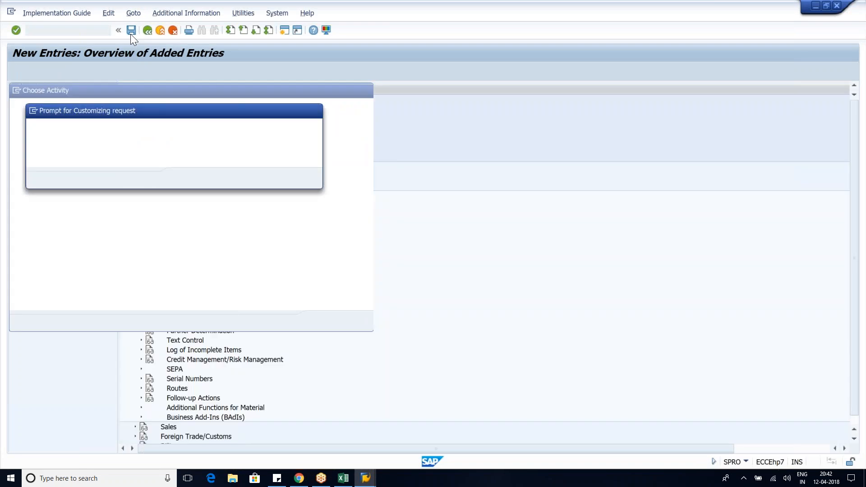
drag(289, 149, 209, 147)
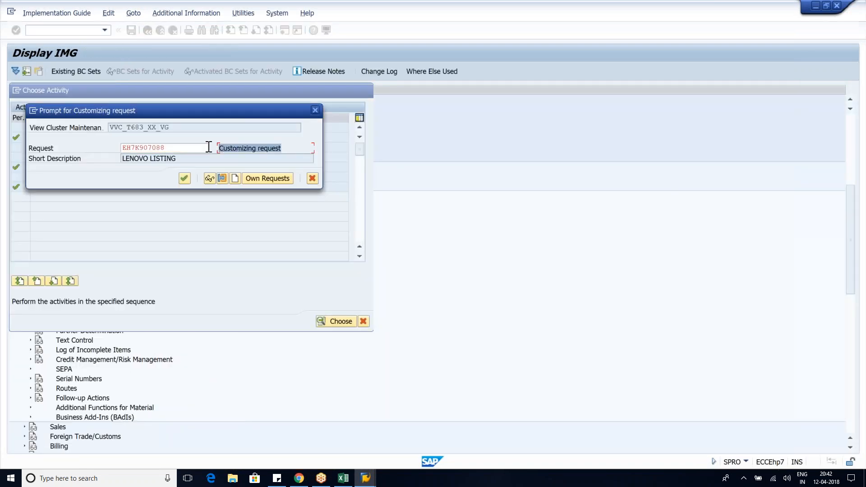
click(185, 177)
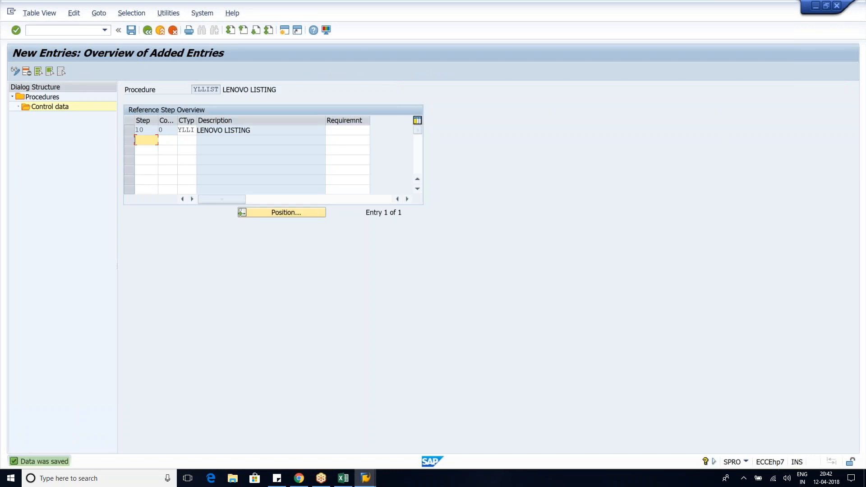
Return to the activity list and select Activate listing/exclusion by sales document type
click(186, 130)
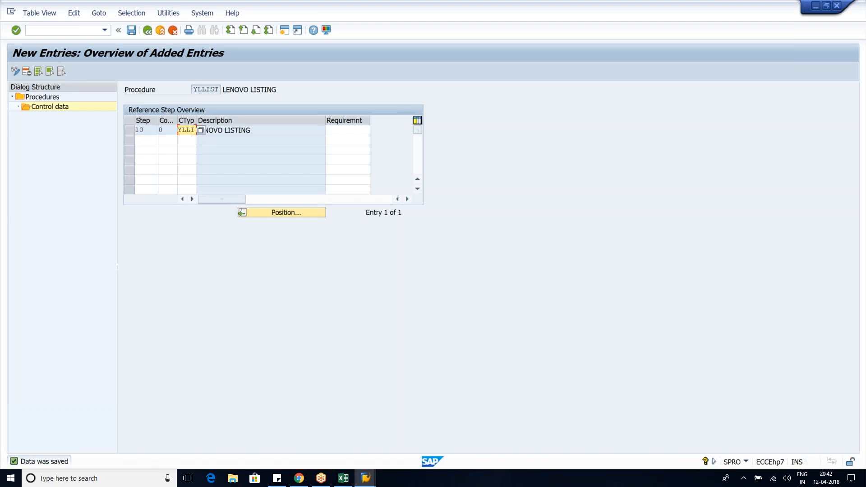
key(F3)
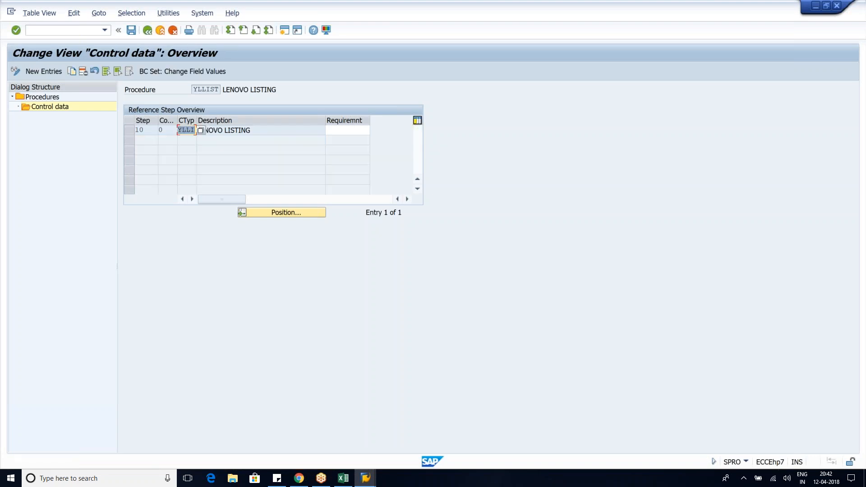
key(F3)
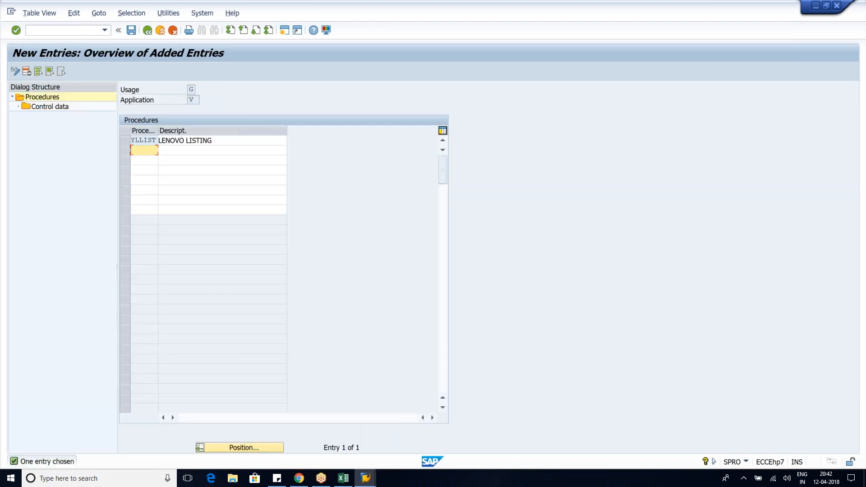
key(F3)
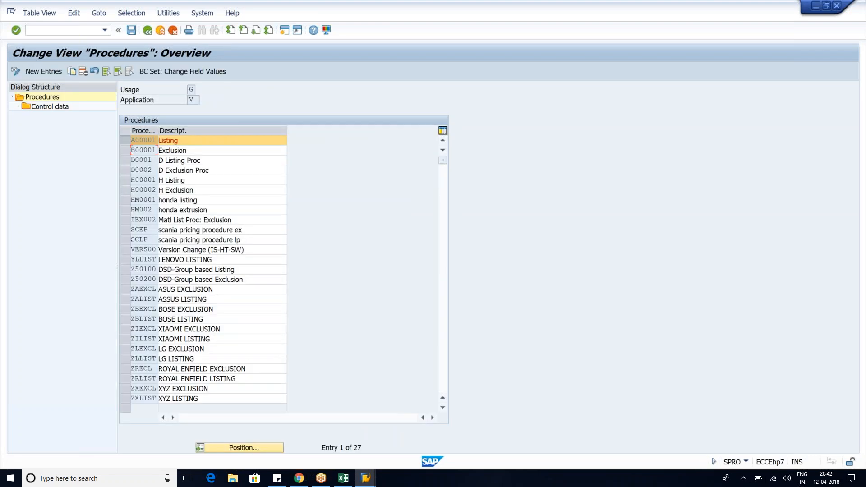
key(F3)
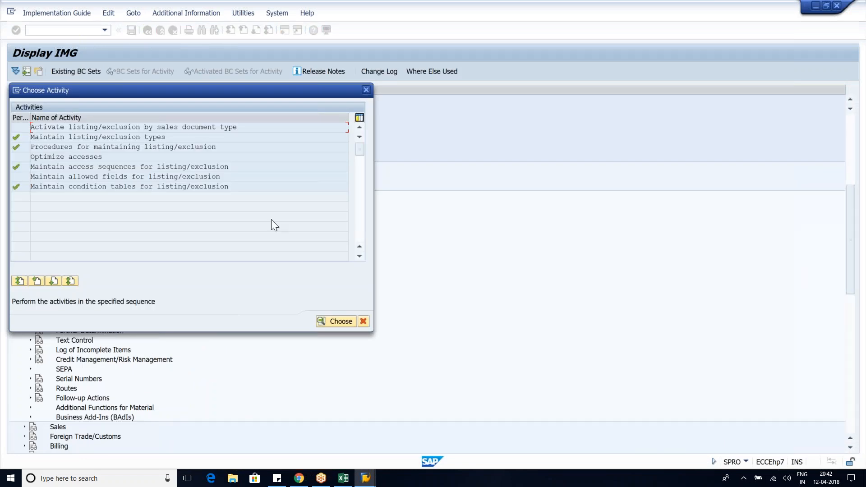
triple_click(222, 128)
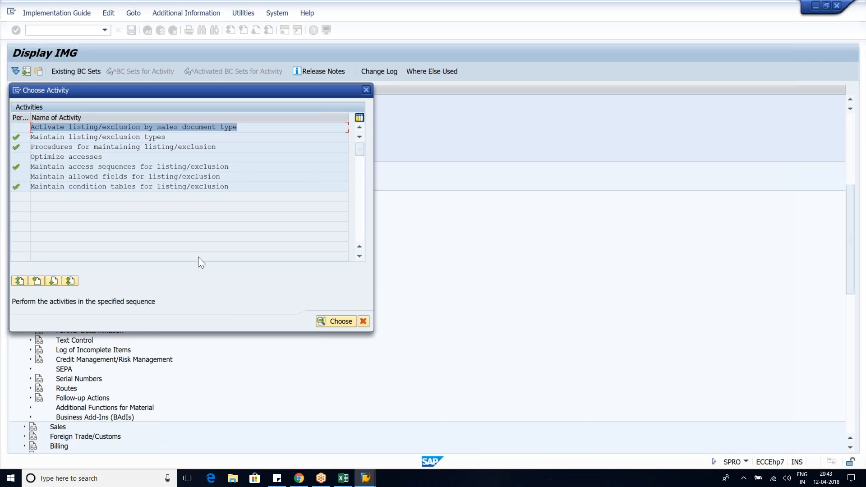
Switch to Excel and enter the heading ASSIGN CONDITION PROCEDURE TO SALES DOCUMENT TYPE in cell E55
click(343, 479)
click(188, 338)
text(ASSIGN CONDITION PROCEDU)
text(RE )
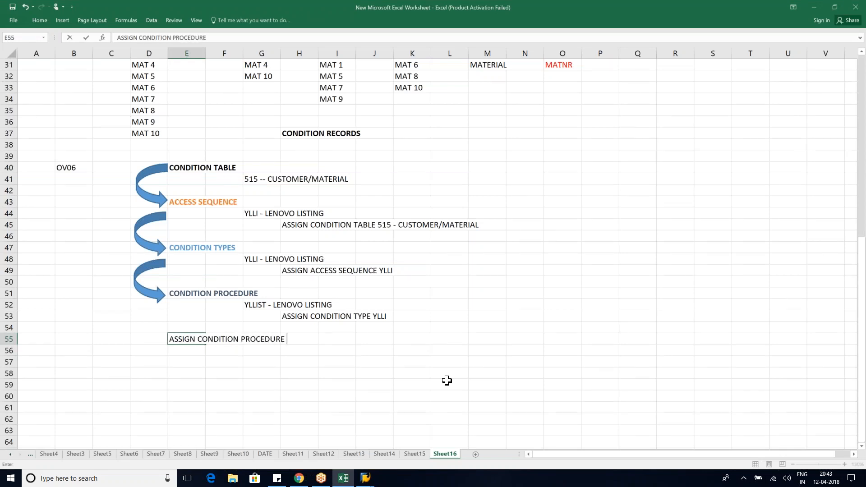
text(TO SALES DOCUMENT TYPE)
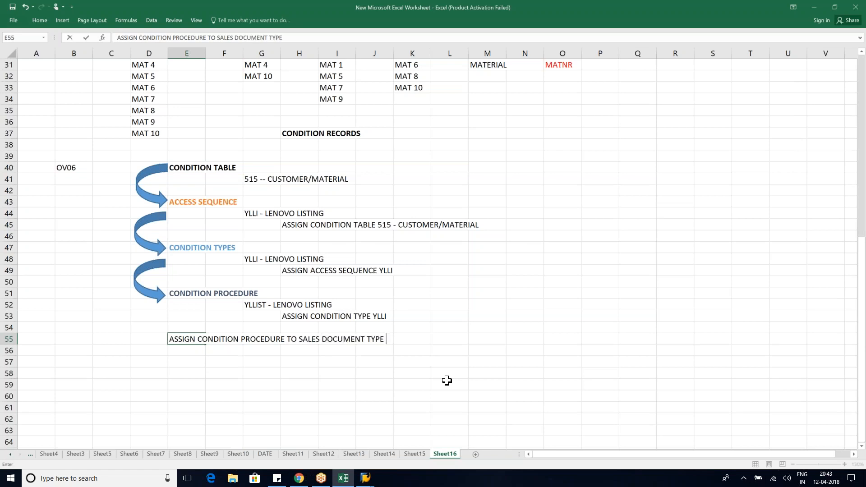
key(Return)
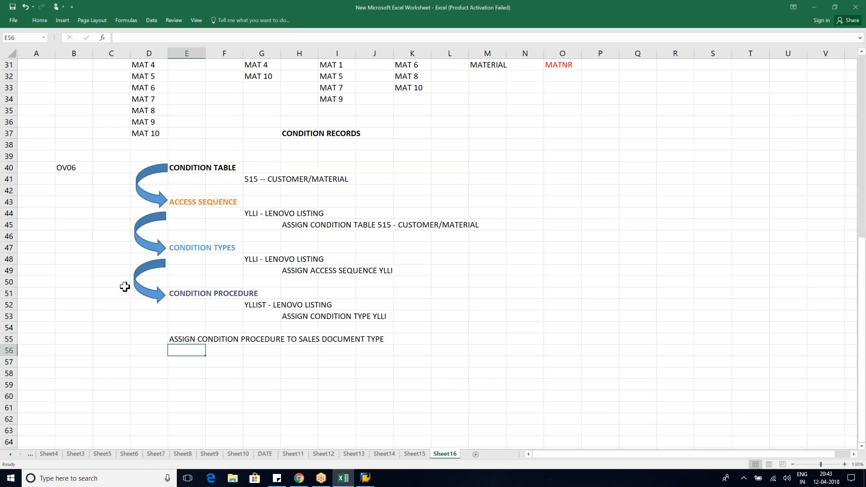
Duplicate the curved arrow and place the copy so it leads from CONDITION PROCEDURE to the heading in row 55
click(143, 293)
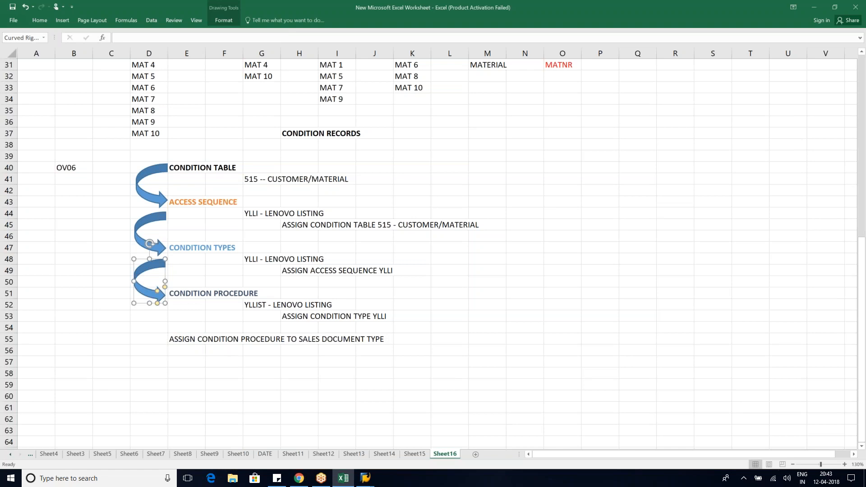
click(149, 316)
key(ctrl+v)
drag(149, 316, 152, 314)
click(180, 376)
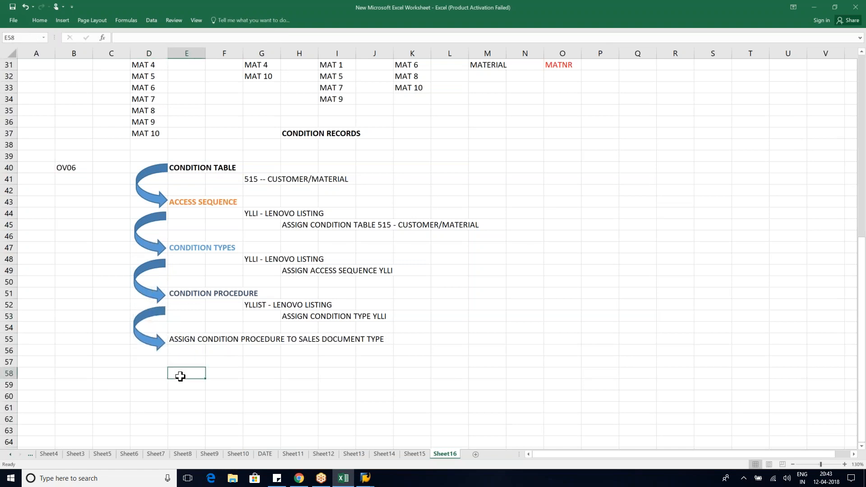
Make the heading in cell E55 bold
click(176, 340)
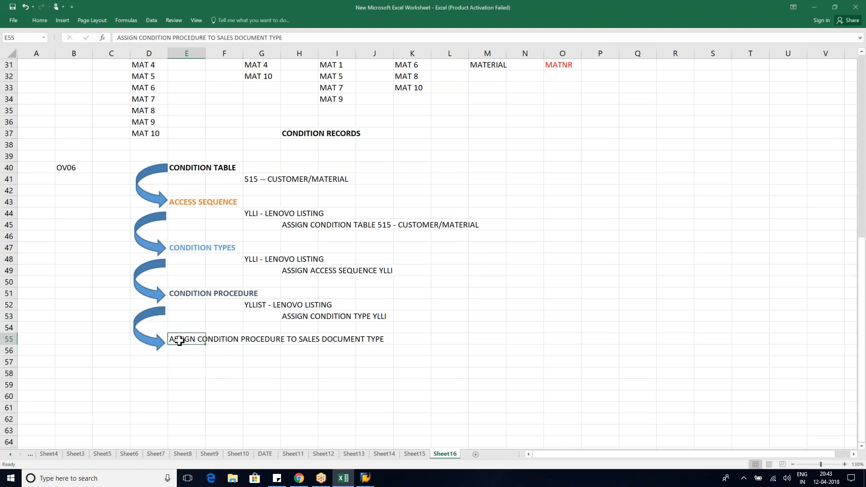
key(ctrl+b)
click(213, 369)
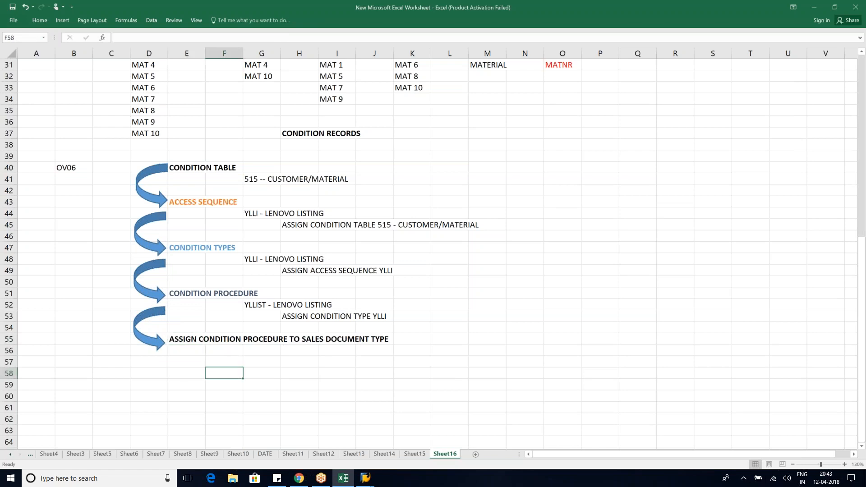
Look up the customised sales order type in Sheet14 and enter ZLOR - YLLIST in cell G57 of Sheet16
click(261, 362)
text(YL)
key(BackSpace)
key(BackSpace)
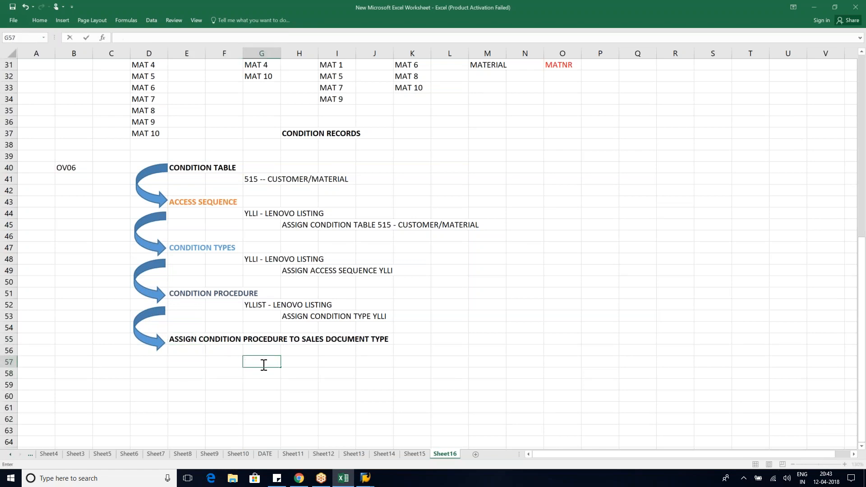
click(359, 454)
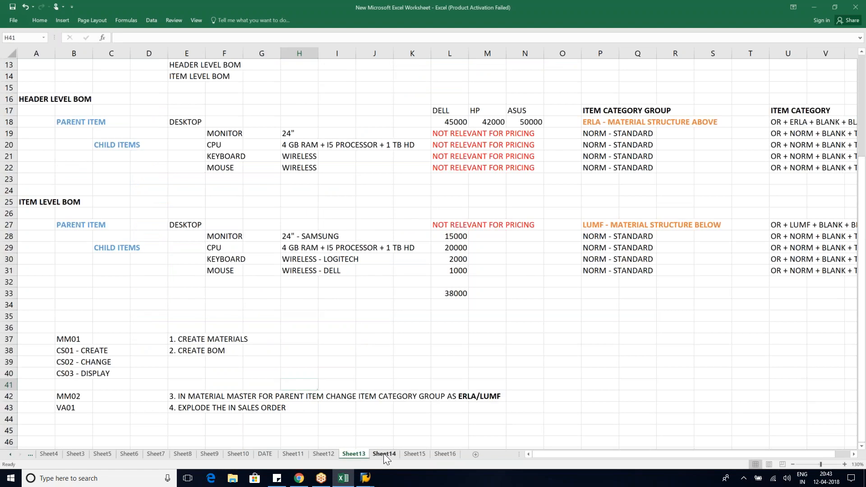
click(384, 453)
scroll(342, 388, up, 13)
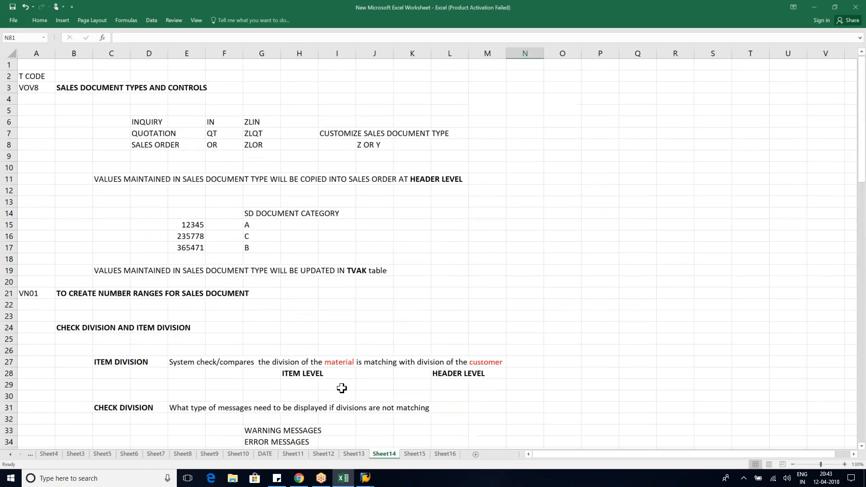
click(266, 144)
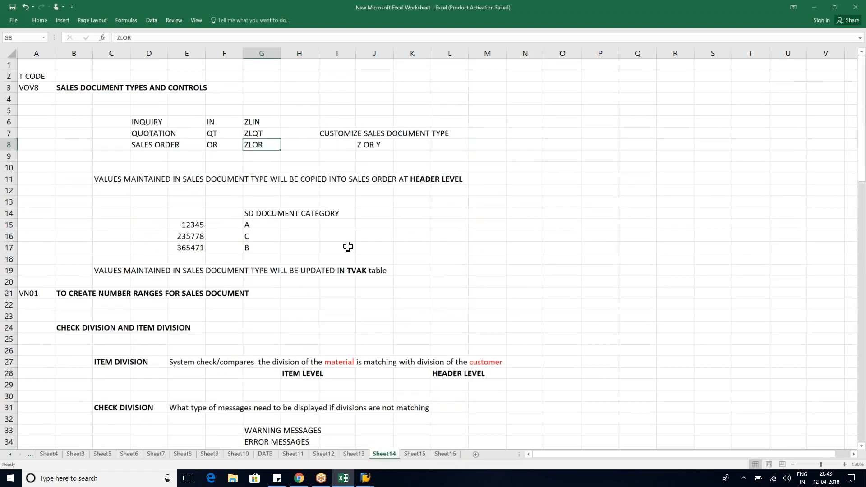
click(446, 454)
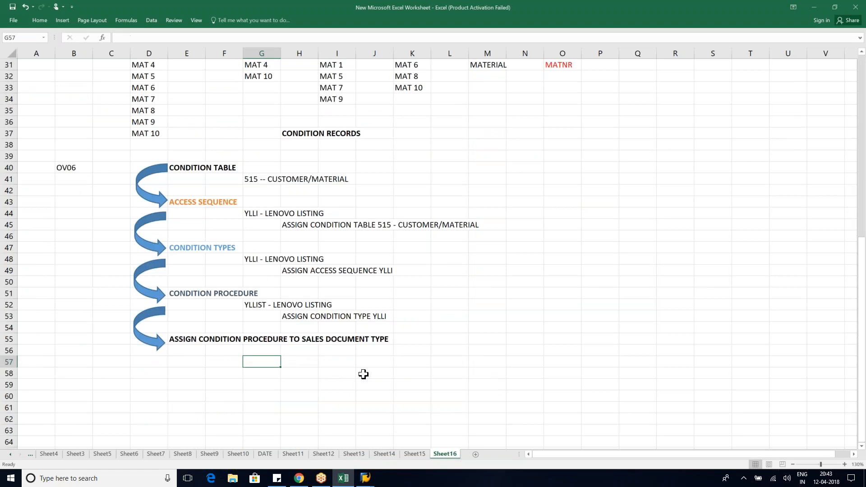
text(ZLOR)
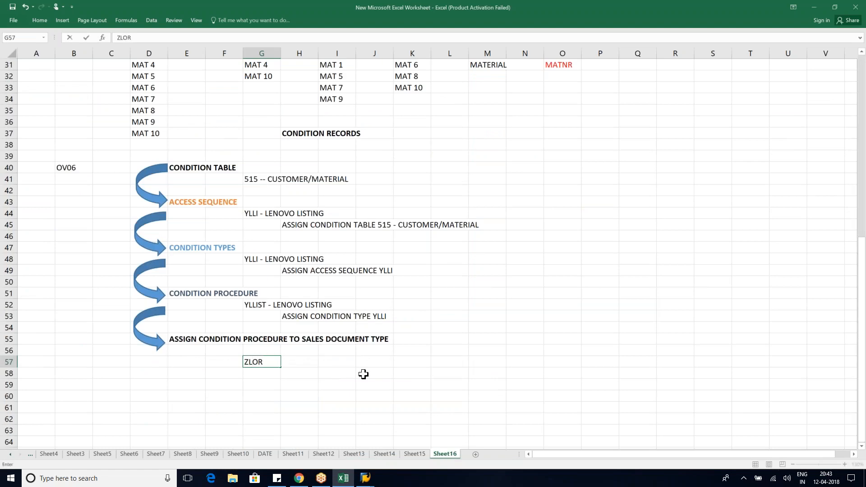
text( - YLLIST)
key(Return)
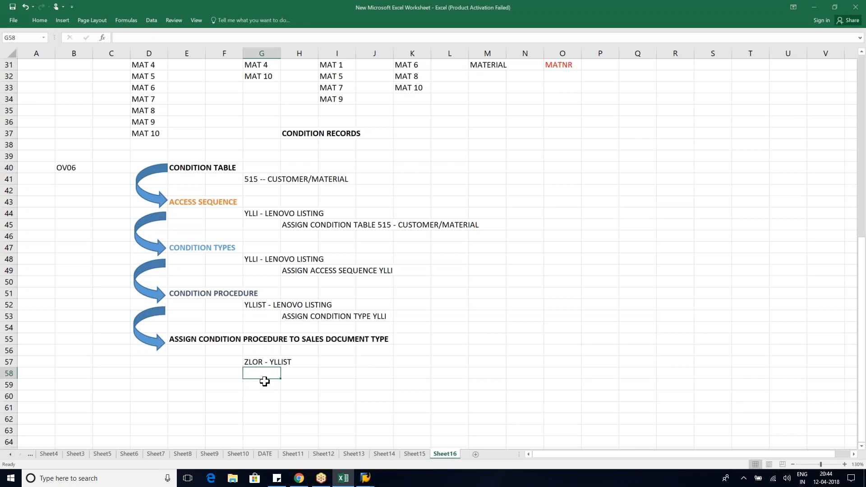
Open Activate listing/exclusion by sales document type in SAP, and record its transaction code OV04 in cell B55 of the Excel sheet
key(alt+Tab)
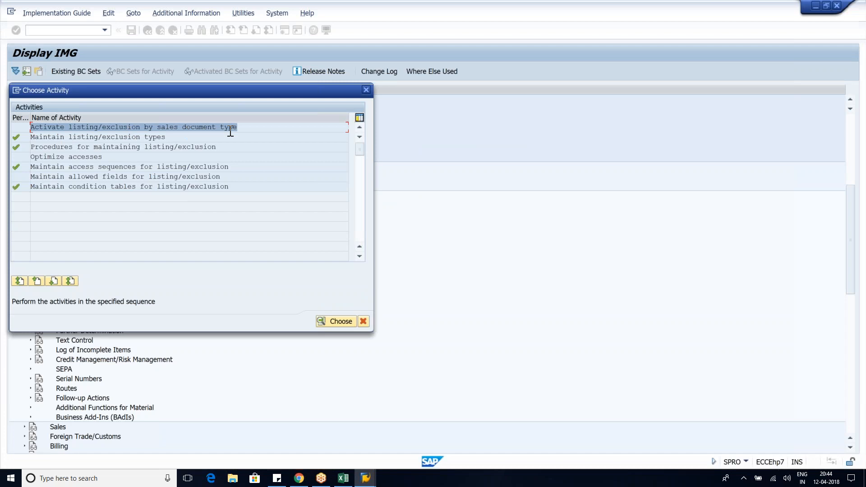
double_click(238, 127)
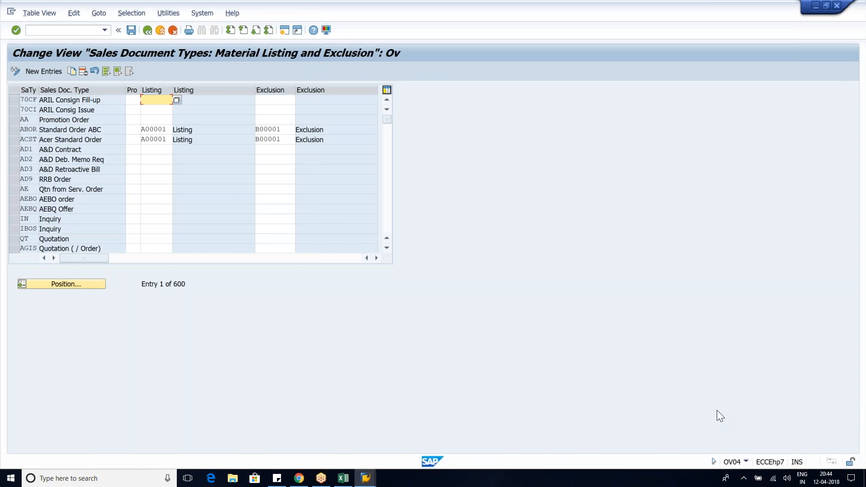
click(345, 480)
click(69, 335)
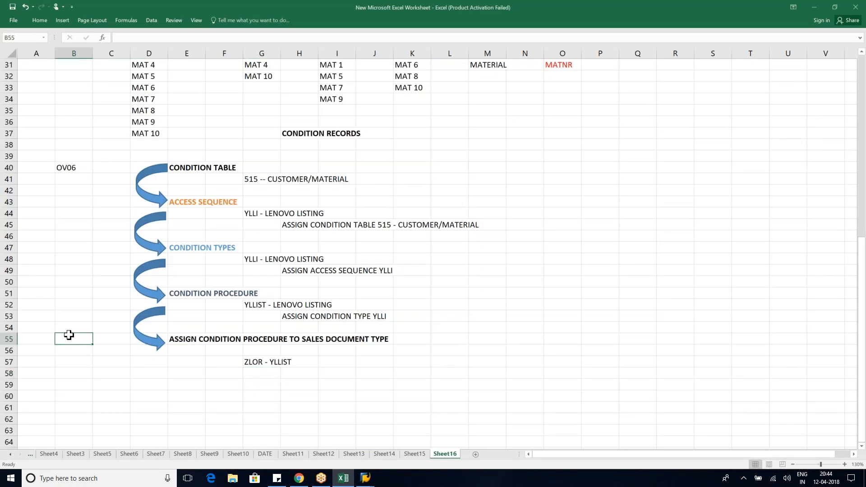
text(OV04)
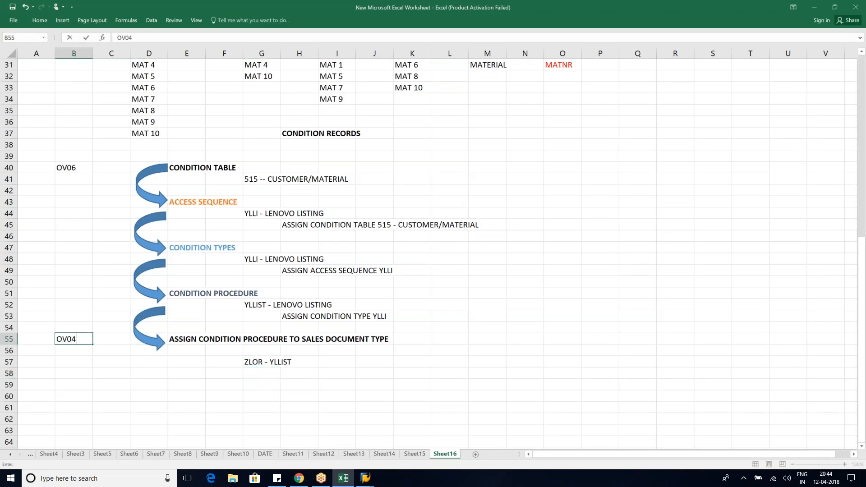
click(265, 396)
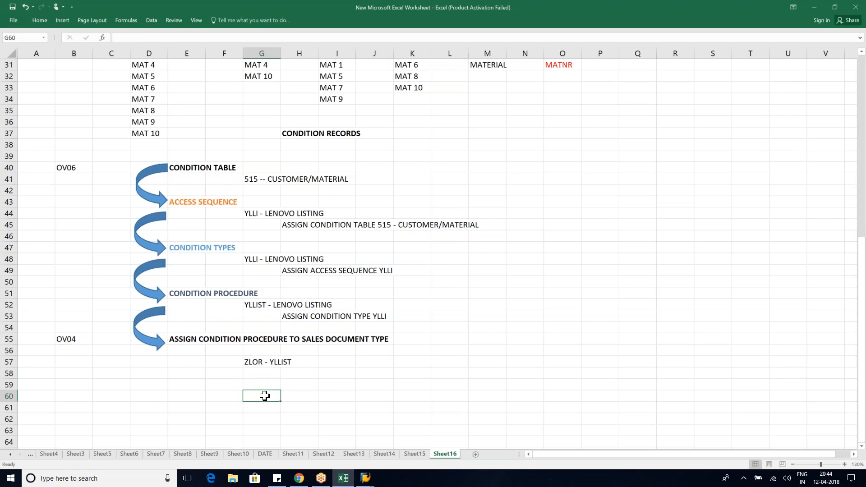
Switch to SAP and position the list of sales document types at ZLOR
key(alt+Tab)
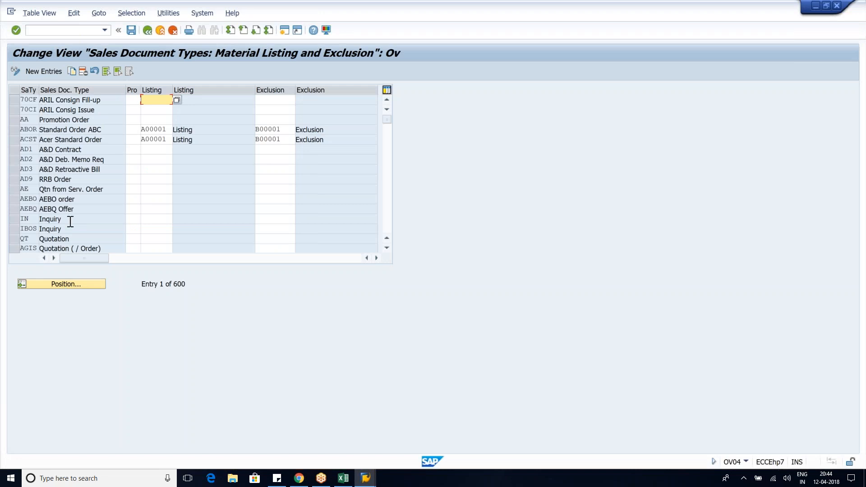
click(91, 283)
text(ZLOR)
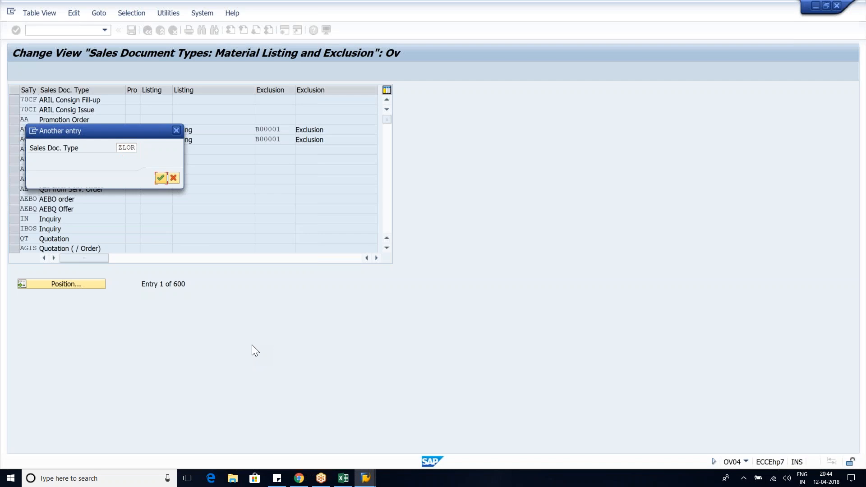
key(Return)
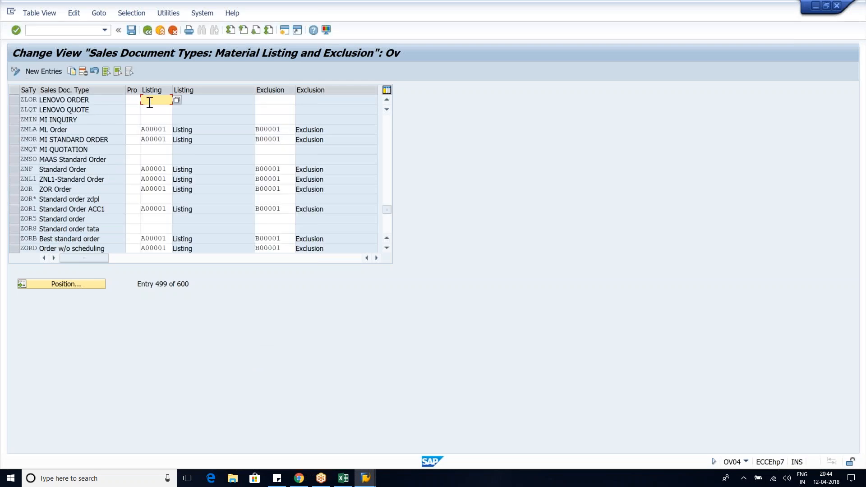
Assign the listing procedure YLLIST to sales document type ZLOR, leaving its exclusion procedure empty
key(F4)
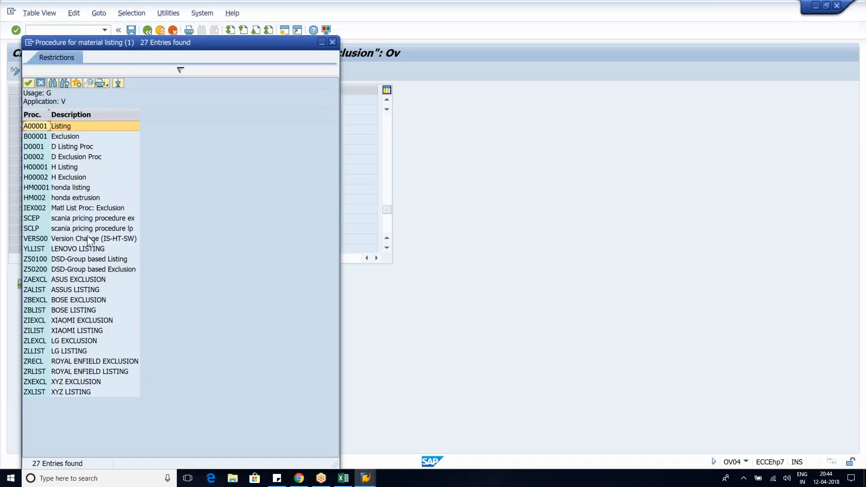
click(78, 250)
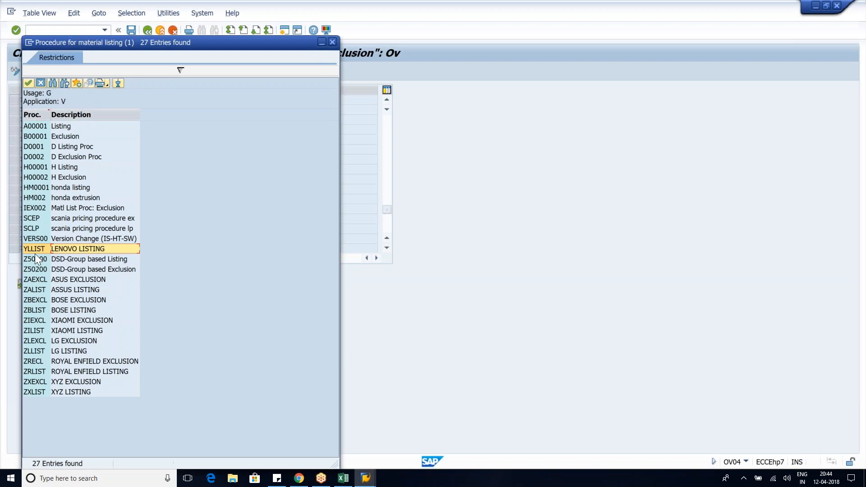
key(Return)
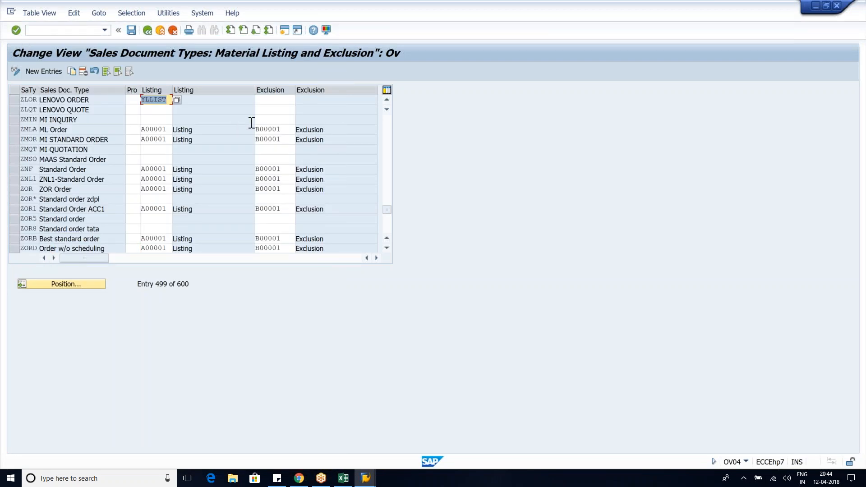
click(271, 101)
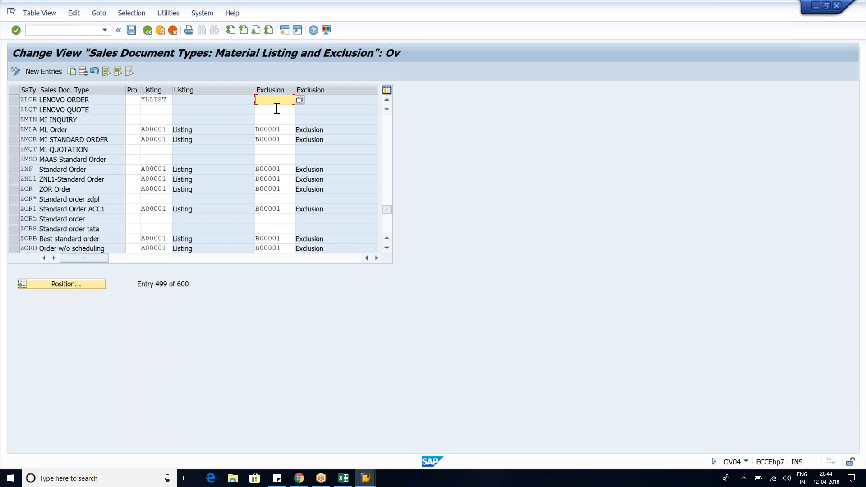
click(170, 100)
double_click(170, 100)
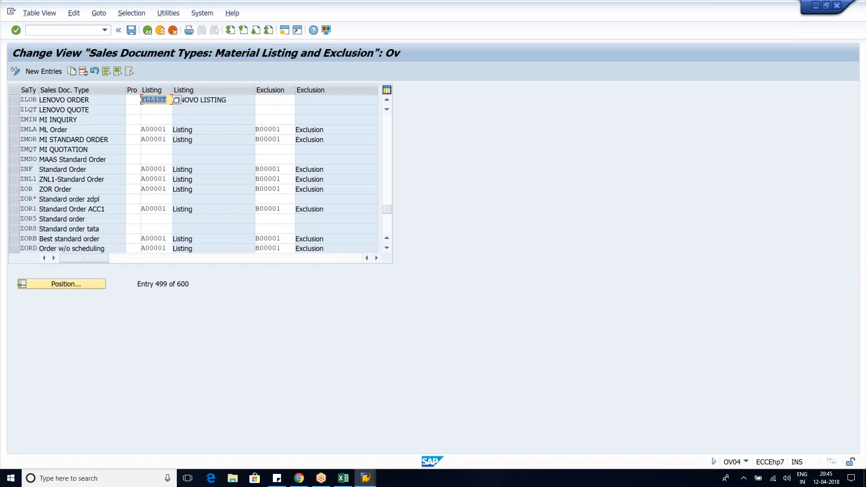
Save the procedure assignment under the LENOVO LISTING customizing request
click(131, 30)
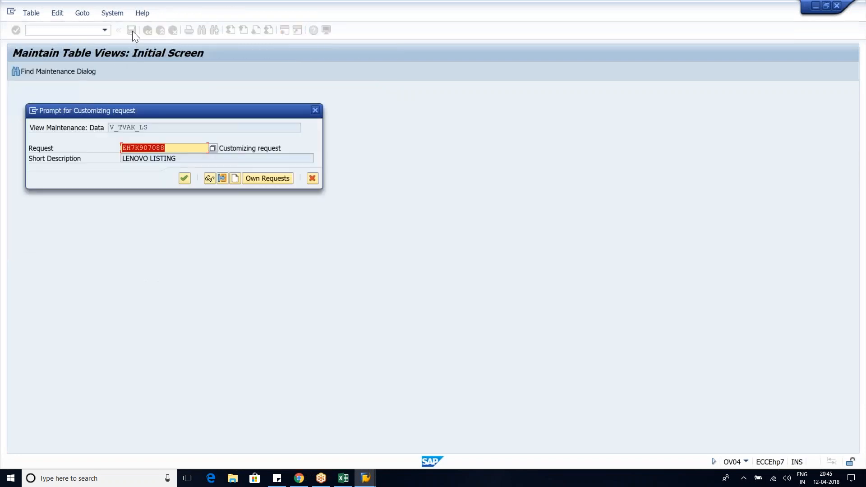
click(185, 178)
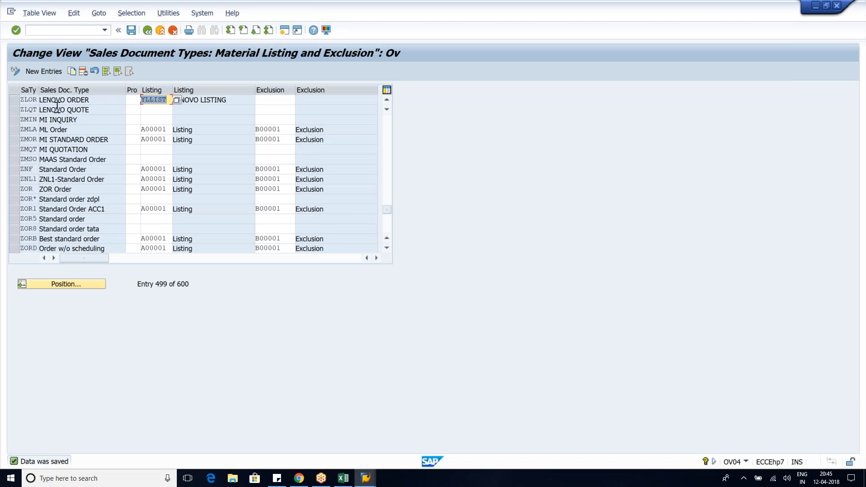
drag(22, 98, 41, 104)
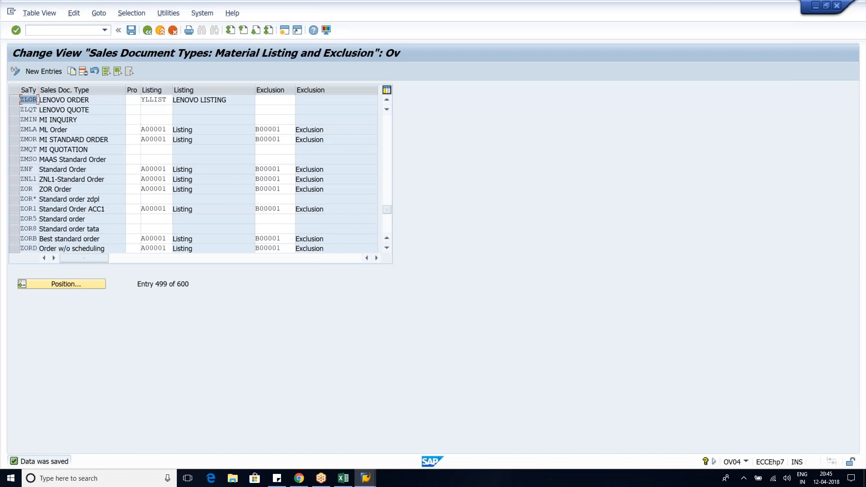
click(169, 100)
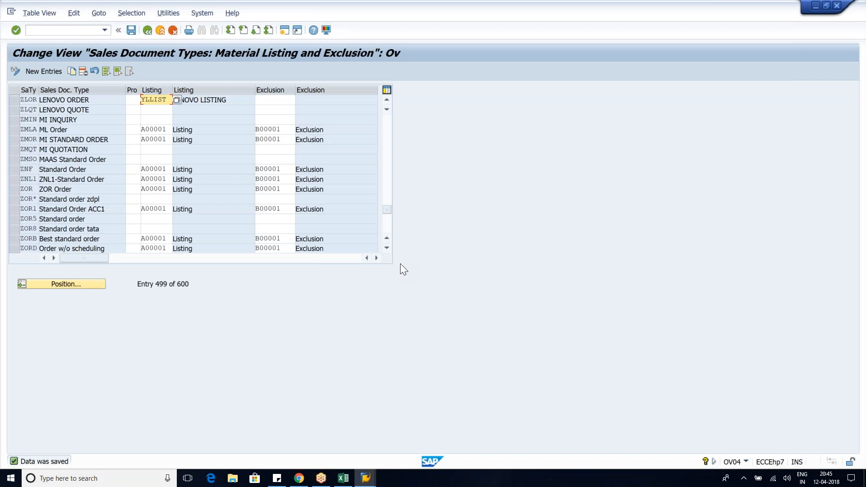
Switch to Excel and review the documented stages from the condition table to the sales document type assignment
click(343, 478)
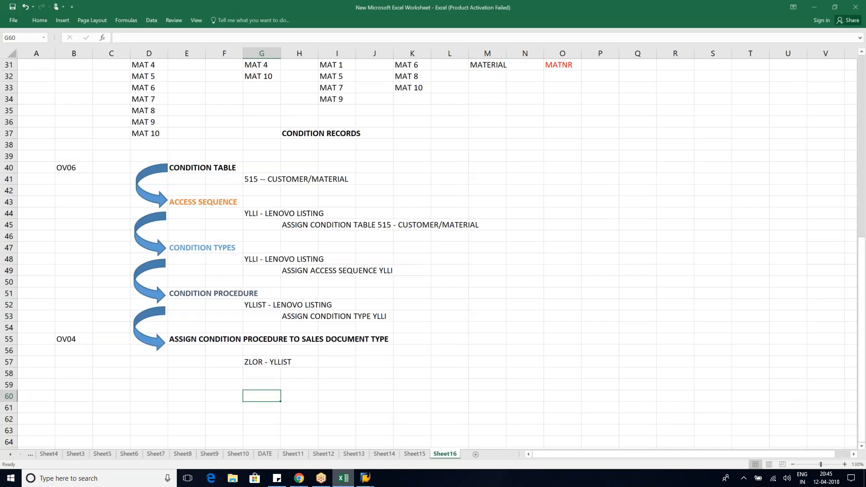
click(363, 384)
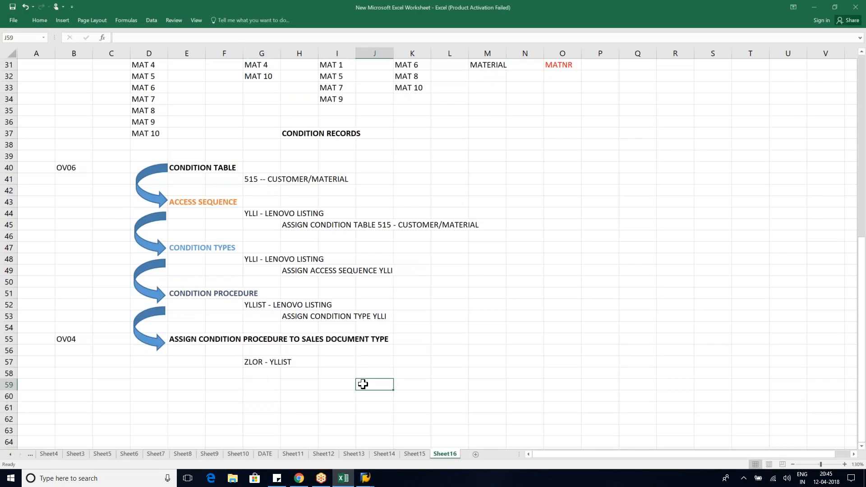
click(188, 180)
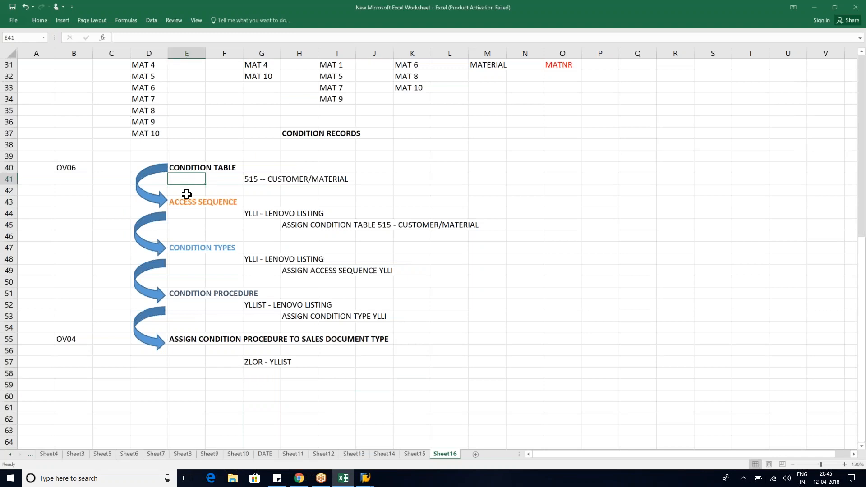
click(186, 214)
click(191, 260)
click(195, 306)
click(199, 364)
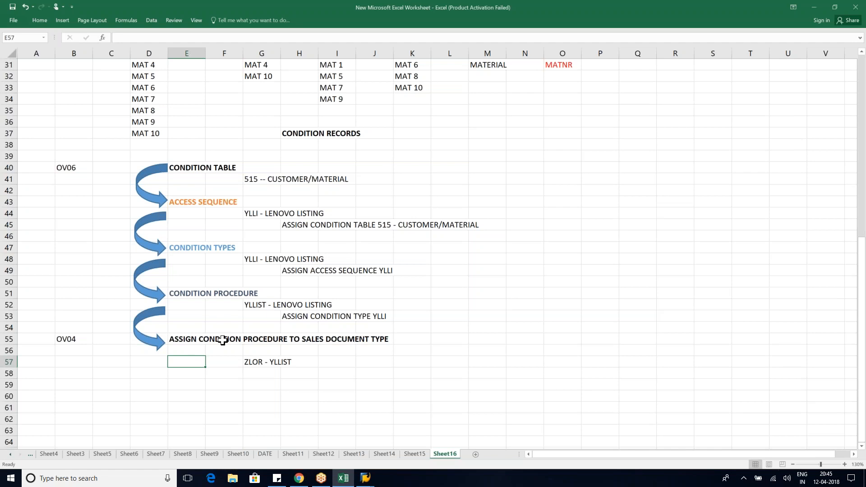
Examine the CONDITION RECORDS heading and the materials listed for the first customer in the listing process example
scroll(222, 339, up, 3)
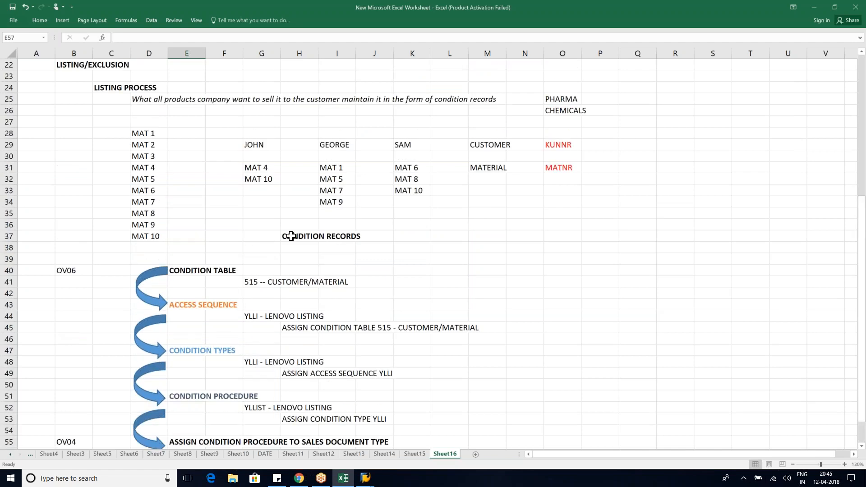
click(292, 236)
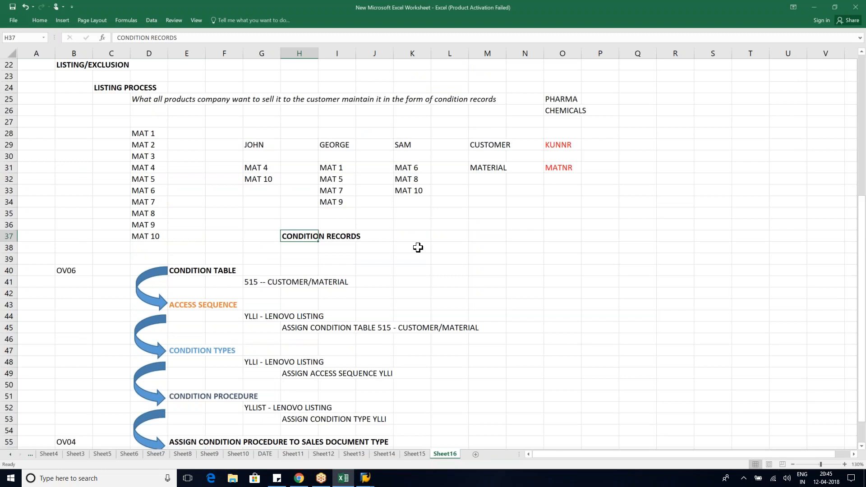
click(265, 144)
click(264, 170)
key(Down)
key(Down)
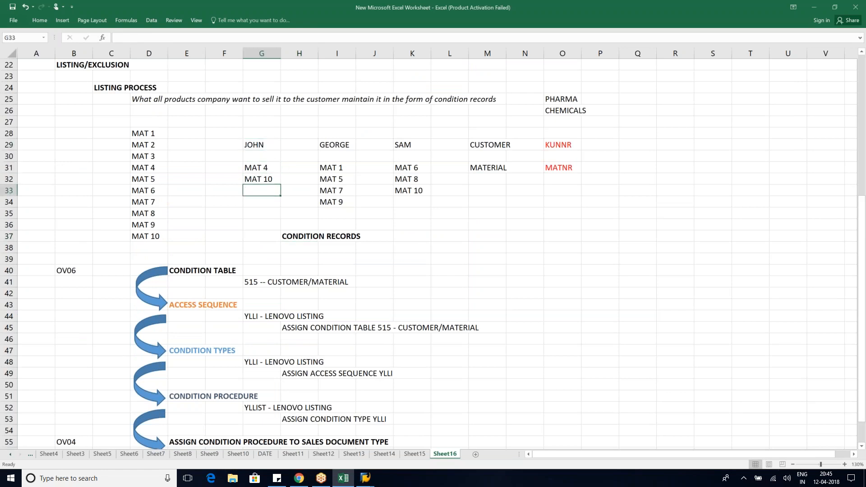
click(296, 235)
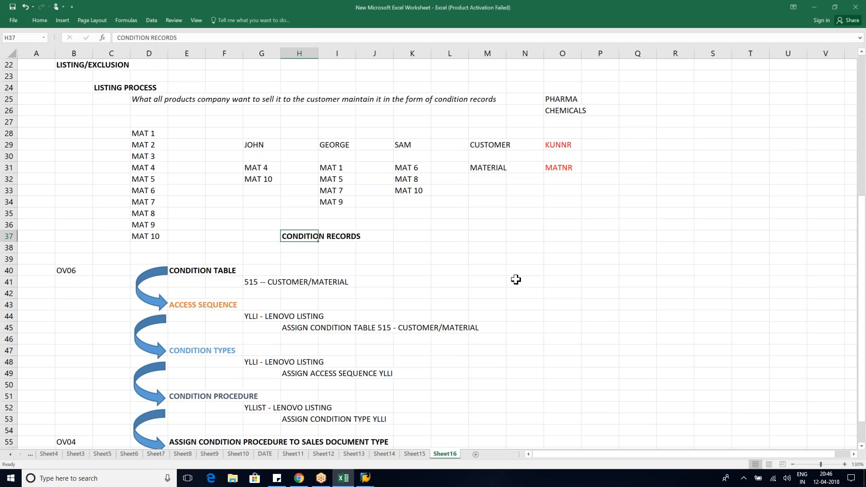
Highlight the whole documented configuration flow in cells E40 to O58
scroll(516, 279, down, 2)
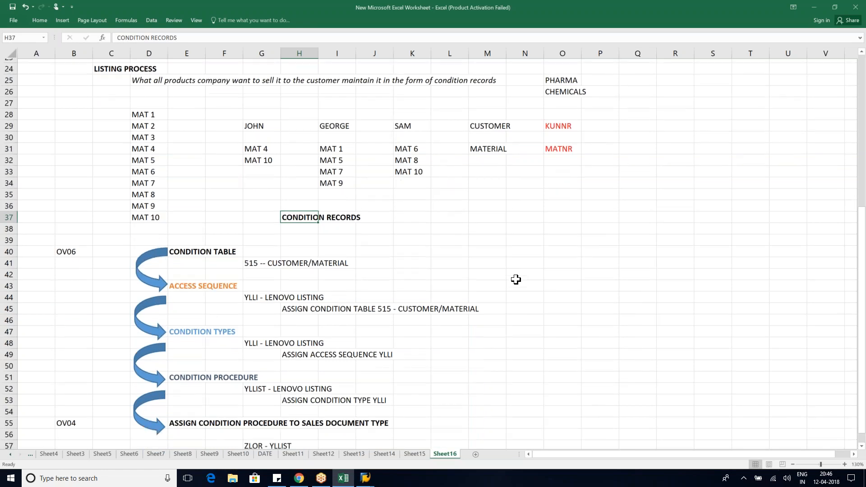
scroll(517, 280, down, 1)
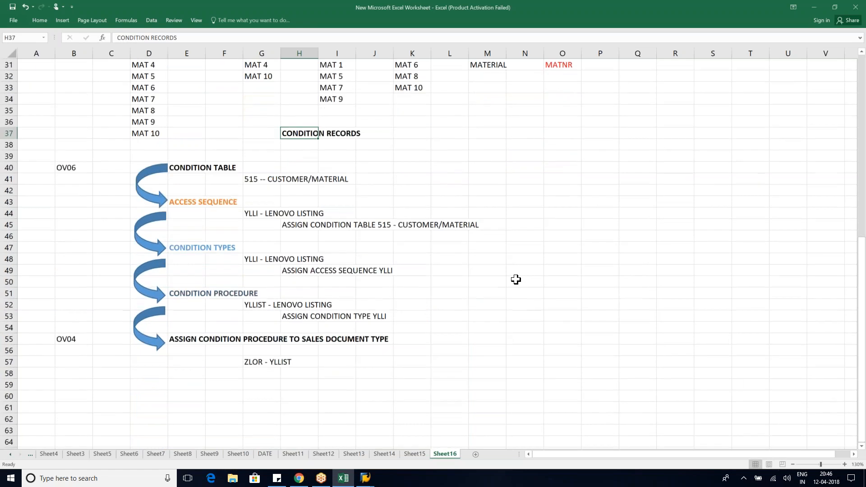
drag(181, 167, 546, 367)
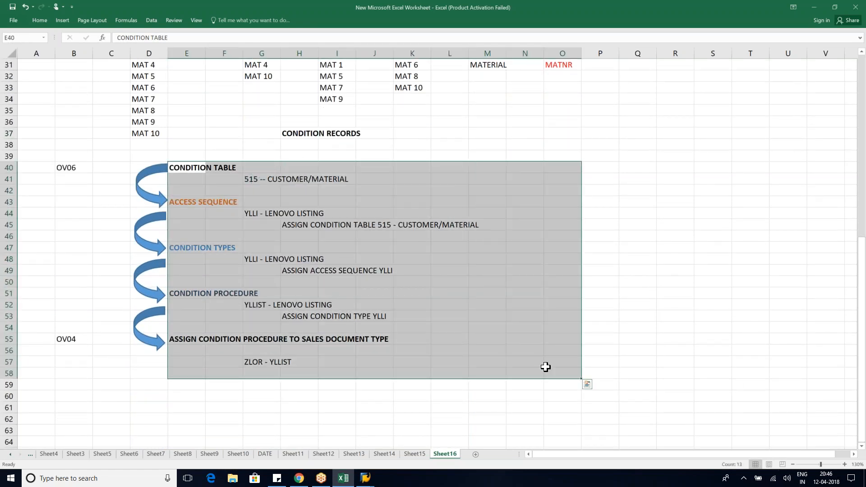
Add a bold CONDITION RECORDS heading in cell E59 below the sales document type assignment
click(282, 135)
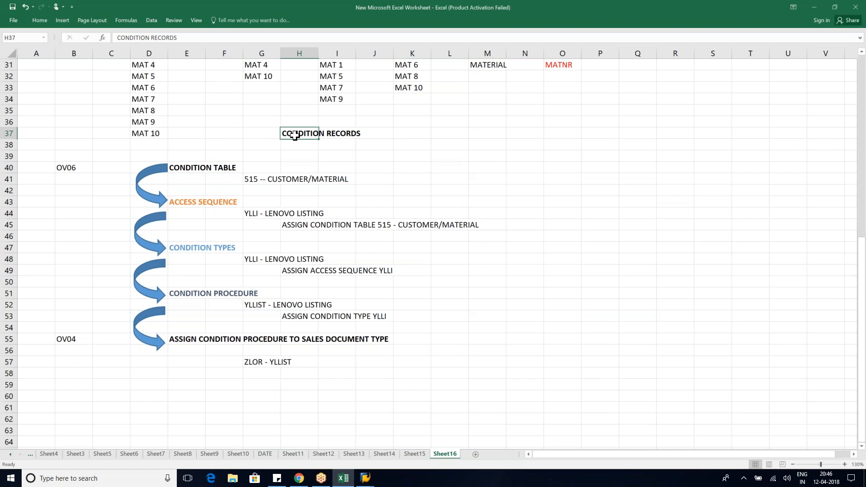
click(180, 386)
text(COIN)
key(BackSpace)
key(BackSpace)
key(BackSpace)
text(ON)
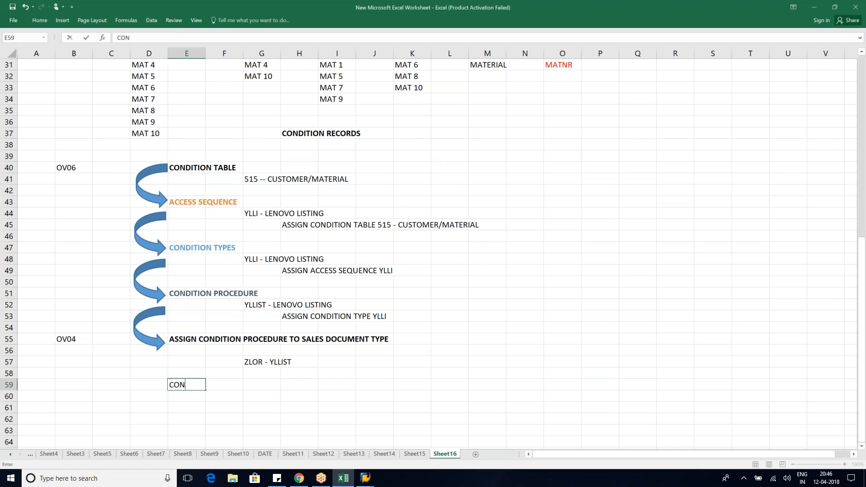
text(DITION RECORDS)
key(Return)
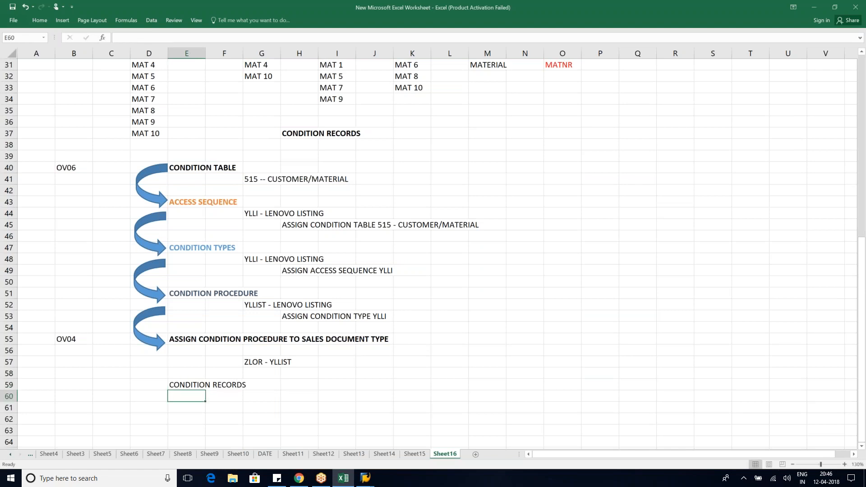
scroll(182, 277, down, 3)
click(183, 277)
key(ctrl+b)
List the transactions VB01 - CREATE, VB02 - CHANGE and VB03 - DISPLAY in cells B59 to B61 beside the CONDITION RECORDS heading
click(82, 281)
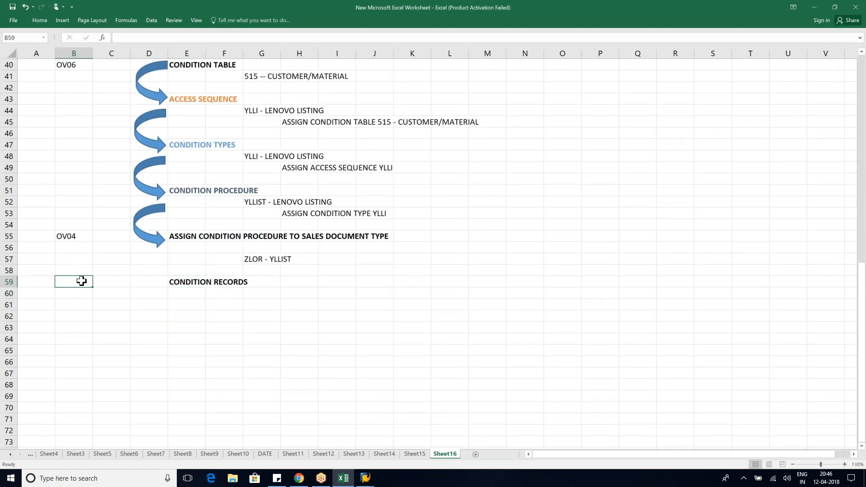
text(VB01)
text(- CREATE)
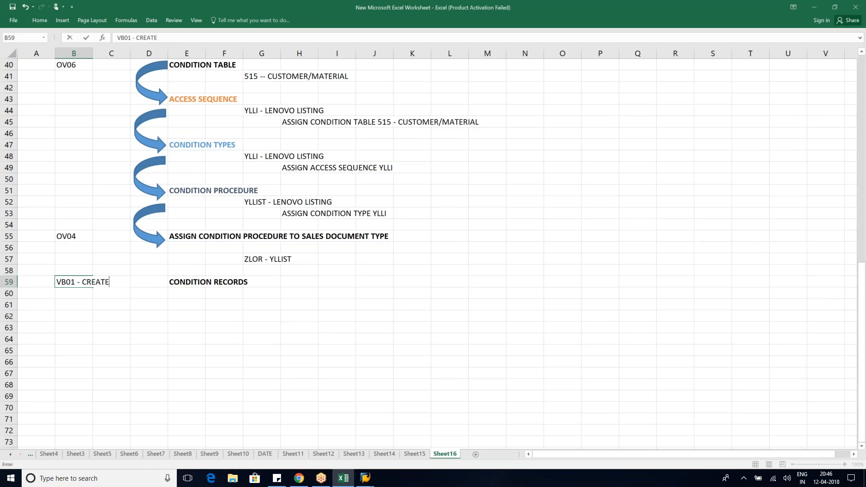
key(Return)
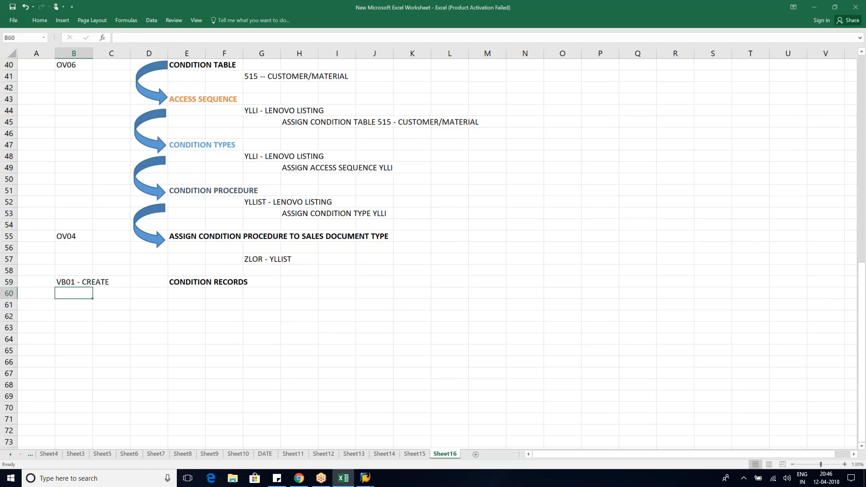
text(VB02 - CHANGE)
key(Return)
text(VB03 - DISPLAY)
key(Return)
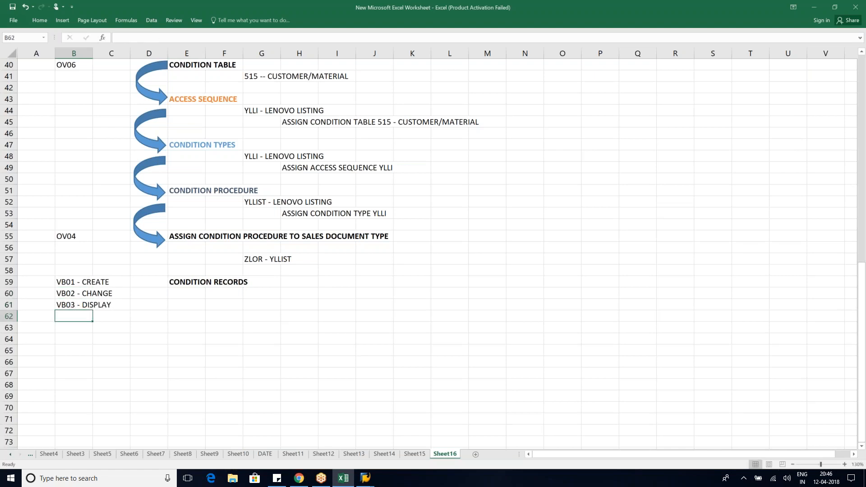
click(260, 286)
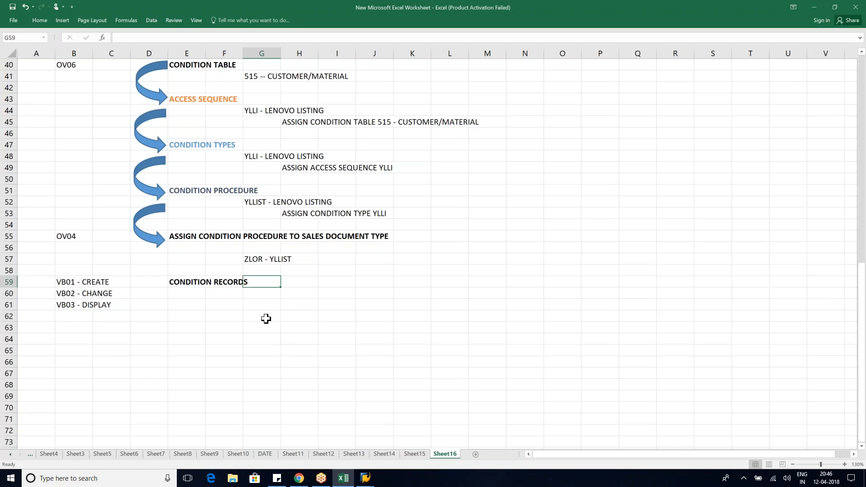
click(258, 296)
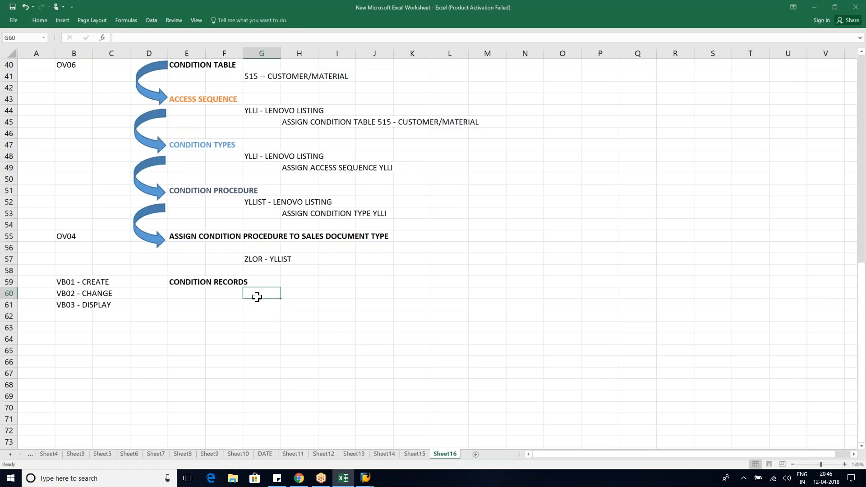
Switch to SAP and leave the procedure assignment and the IMG to return to the SAP Easy Access screen
key(alt+Tab)
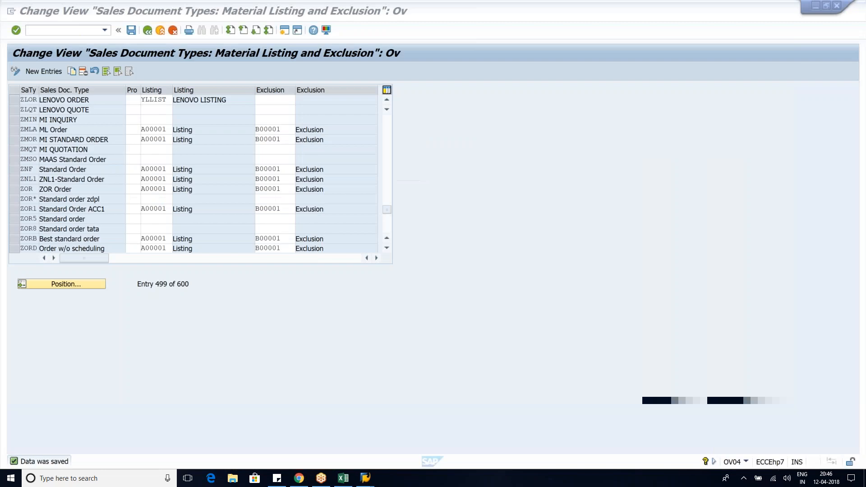
key(F3)
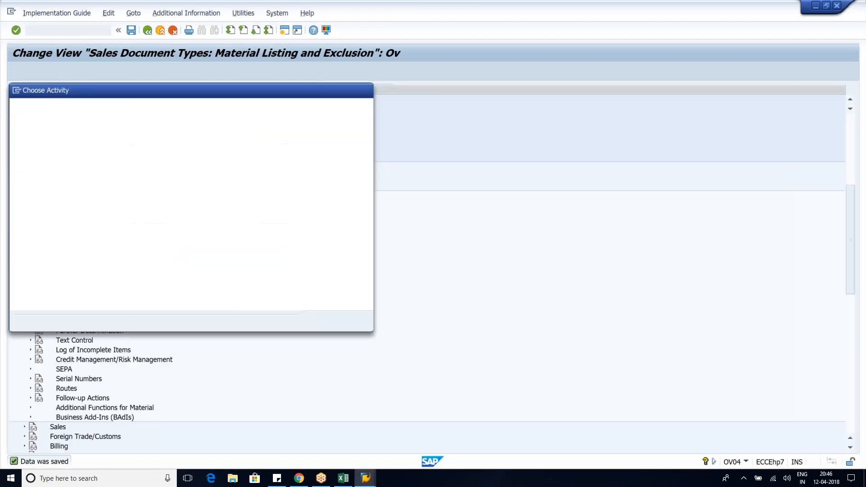
key(F12)
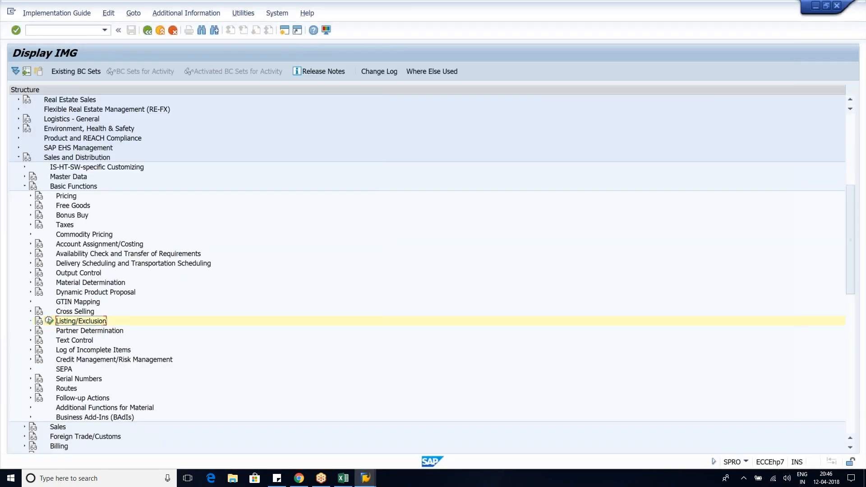
key(F3)
key(F3)
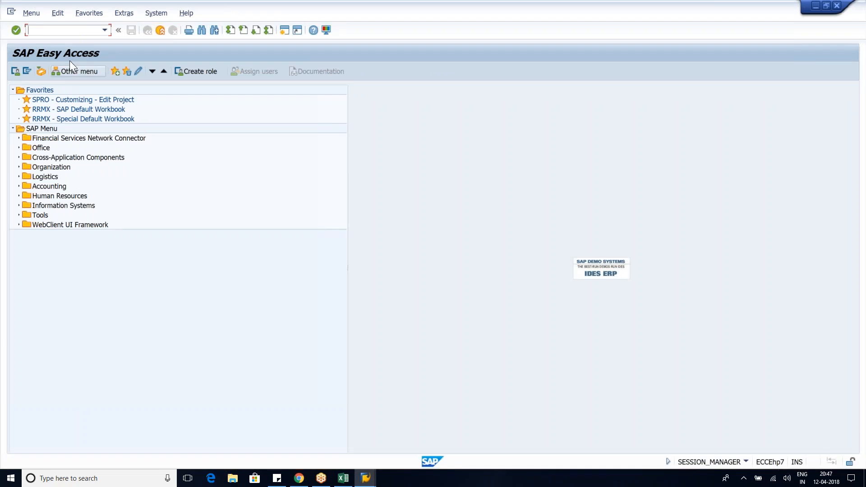
Expand the SAP Easy Access tree through Logistics and Sales and Distribution down to the Master Data contents
click(36, 176)
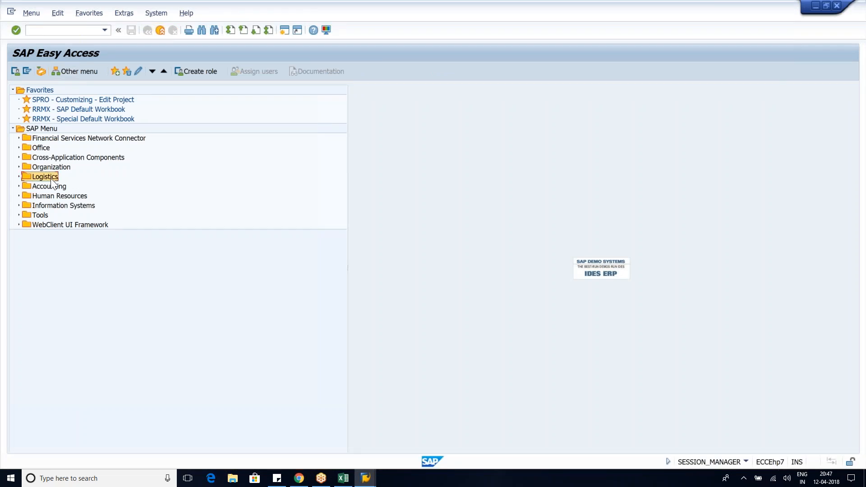
click(19, 176)
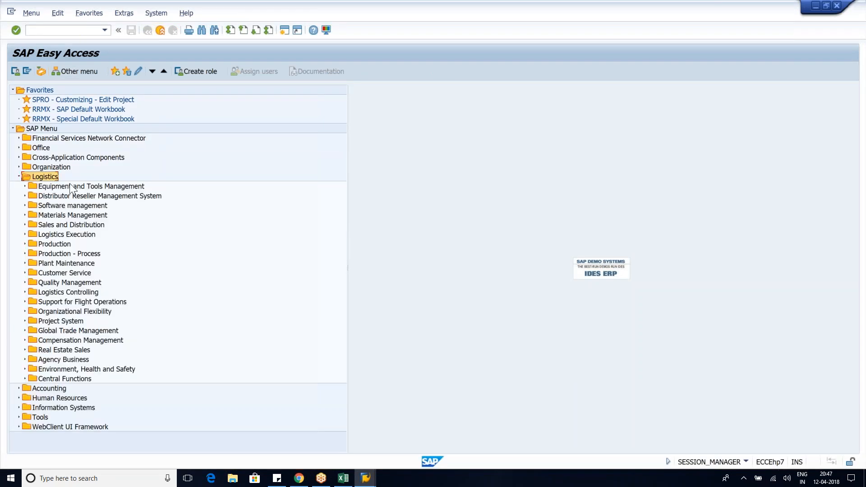
click(66, 224)
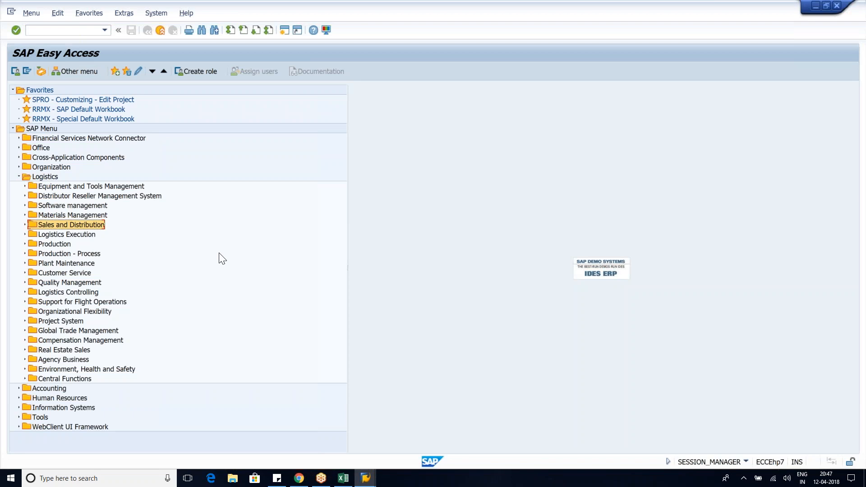
click(25, 225)
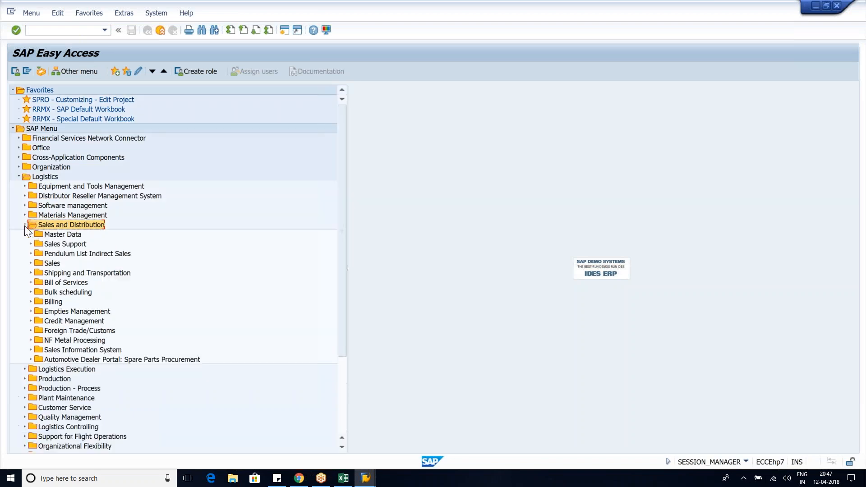
click(75, 234)
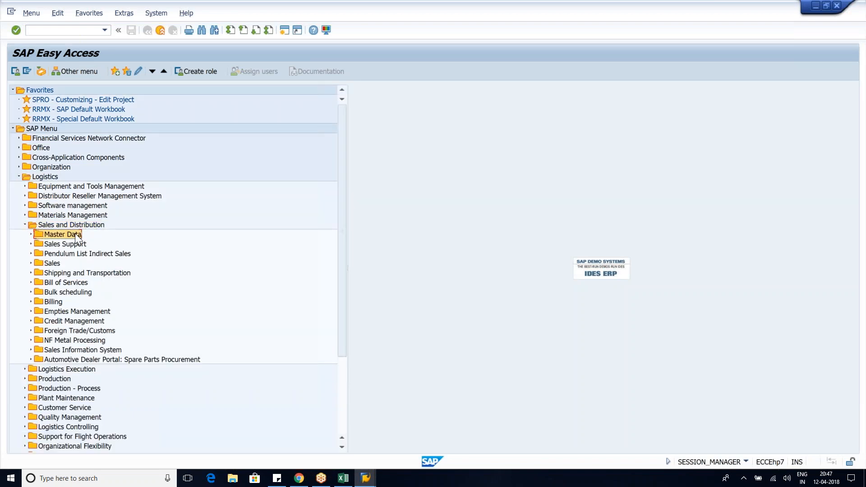
click(31, 234)
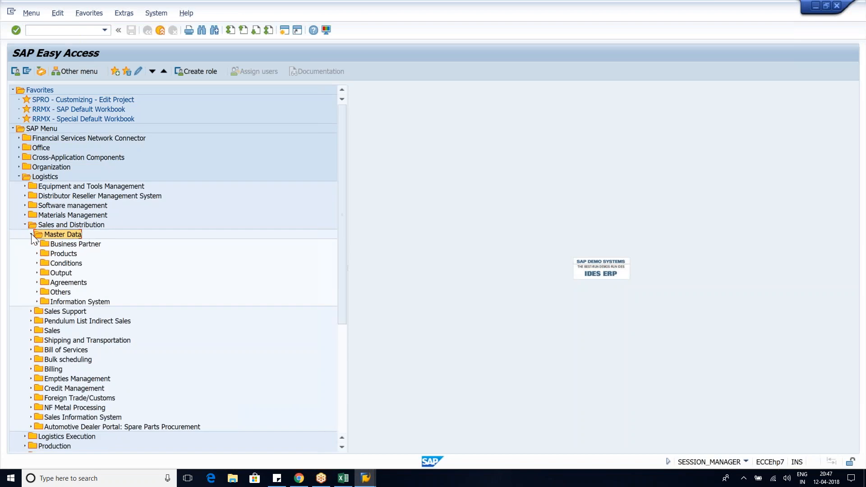
Find the Listing/Exclusion transactions among the Products master data and start VB01 - Create
click(74, 255)
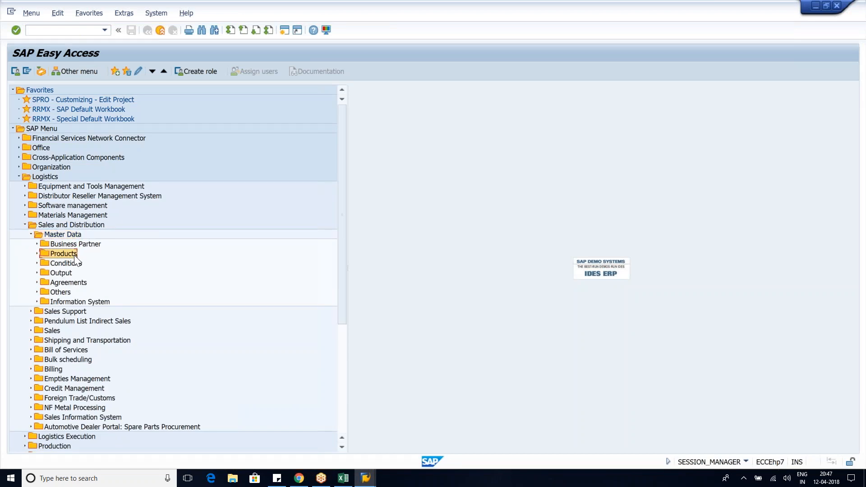
click(37, 254)
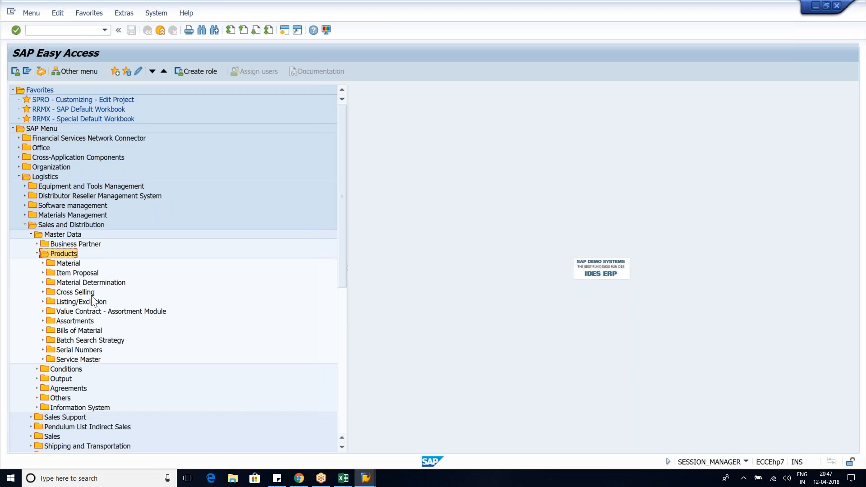
click(90, 301)
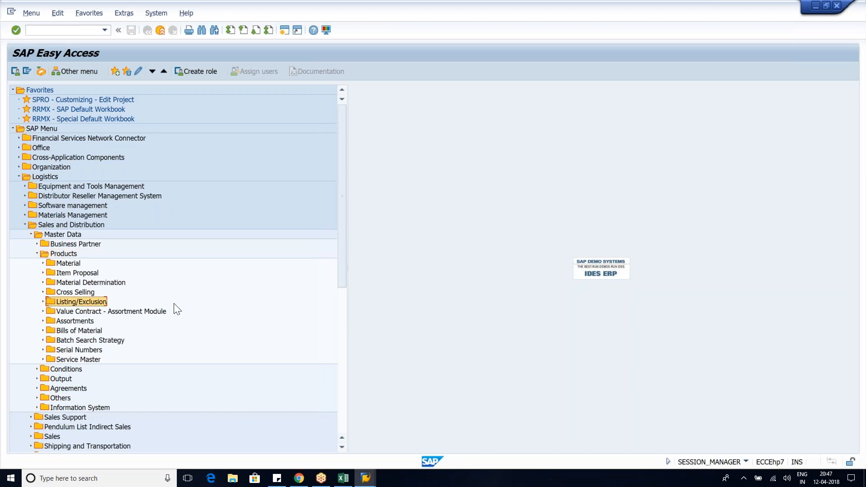
click(42, 302)
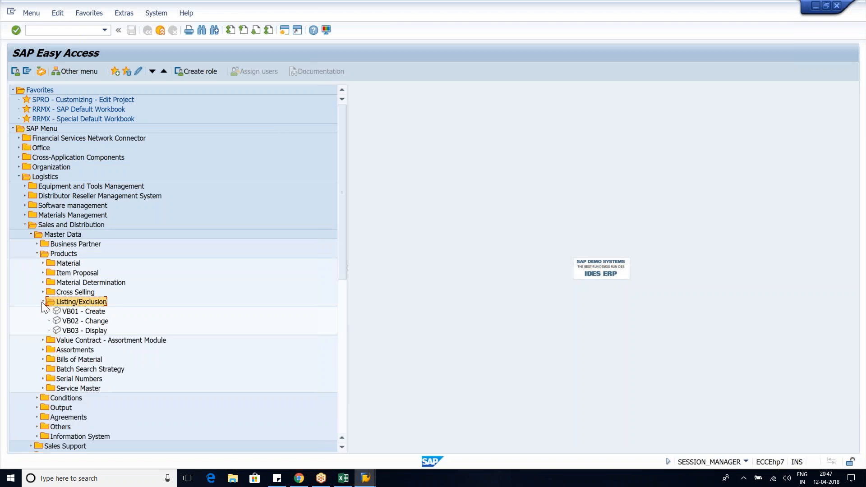
click(97, 312)
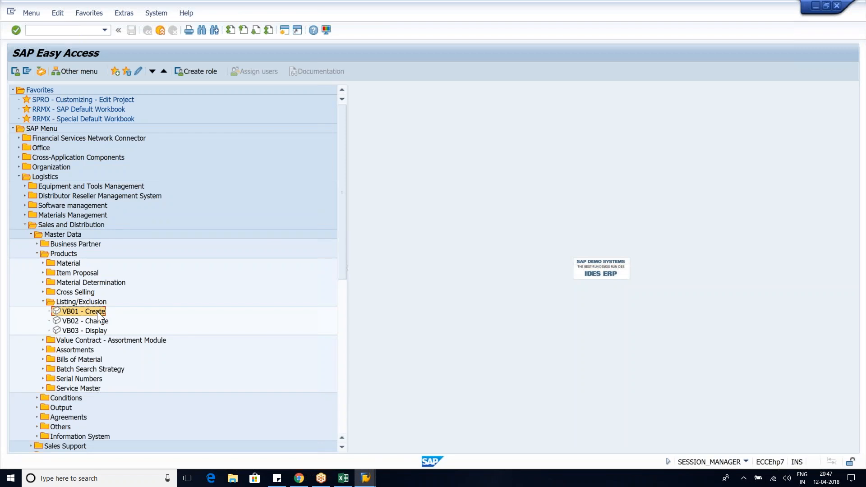
double_click(97, 311)
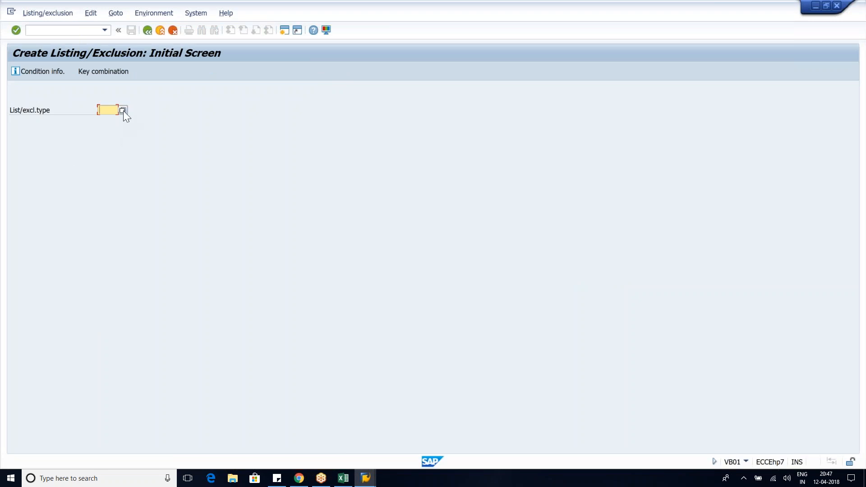
Choose listing type YLLI (LENOVO LISTING) with the Customer/Material key combination to open its fast entry screen
key(F4)
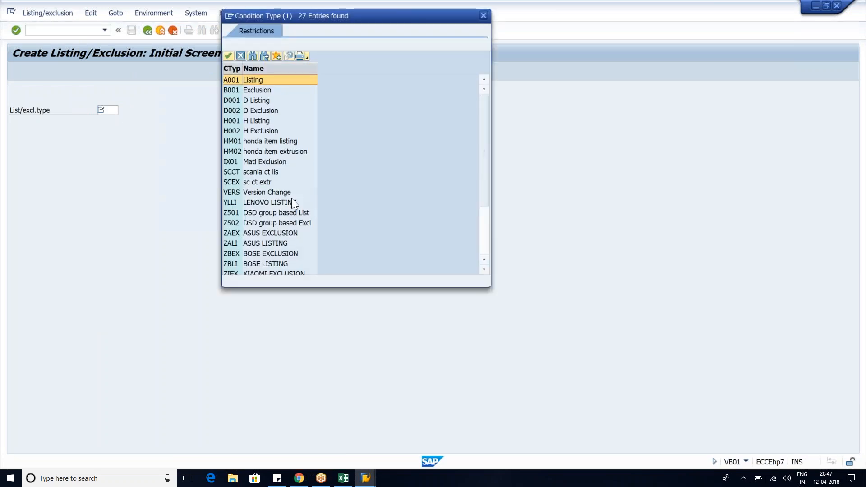
click(291, 202)
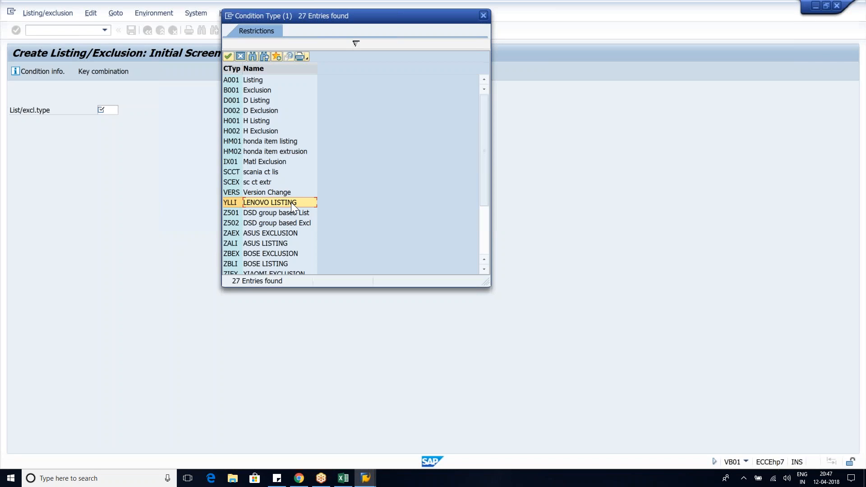
double_click(291, 202)
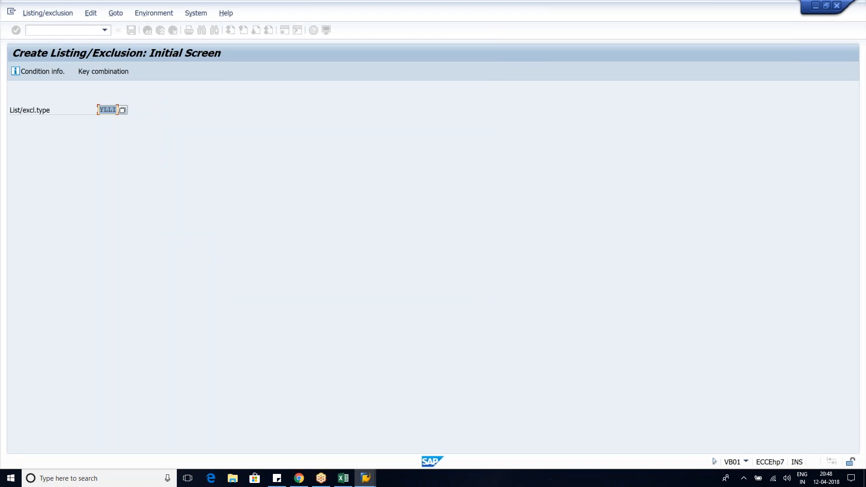
click(107, 74)
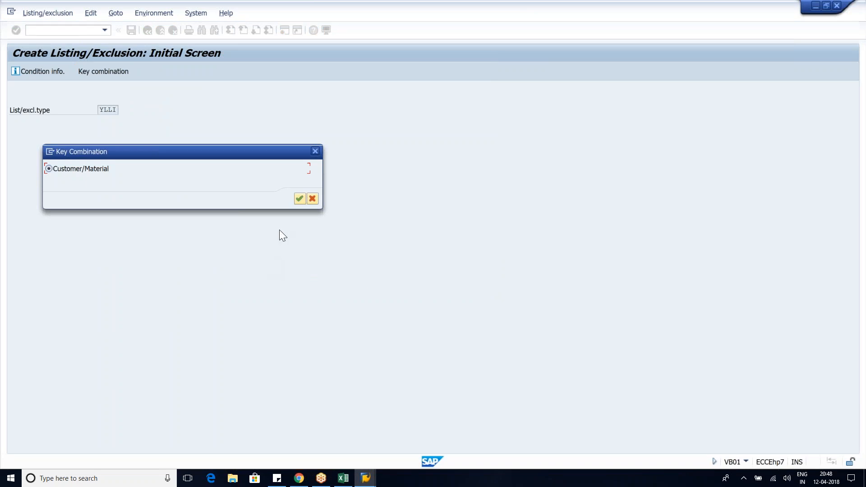
click(299, 199)
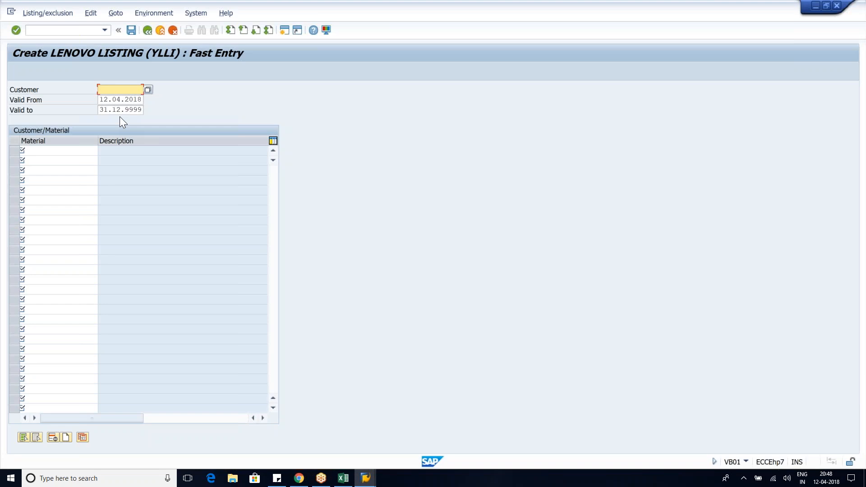
Search for customers in sales organization LESO and enter the one listed with division 2N as the listing's customer
key(F4)
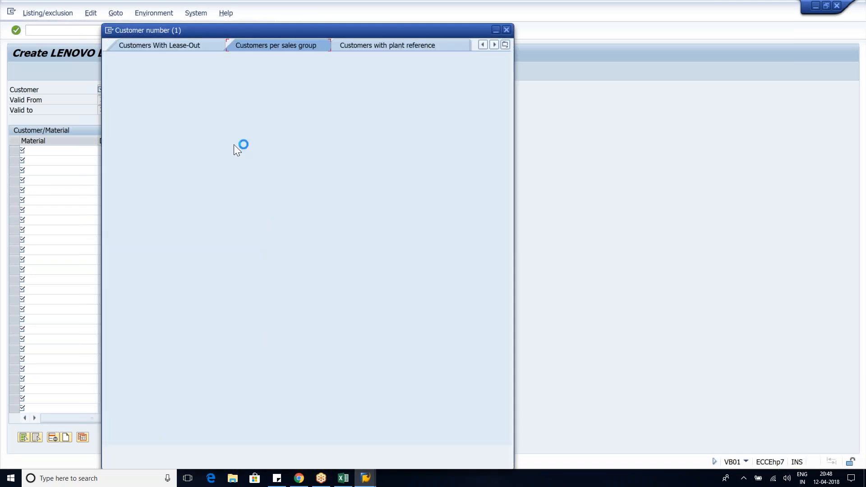
text(LESO)
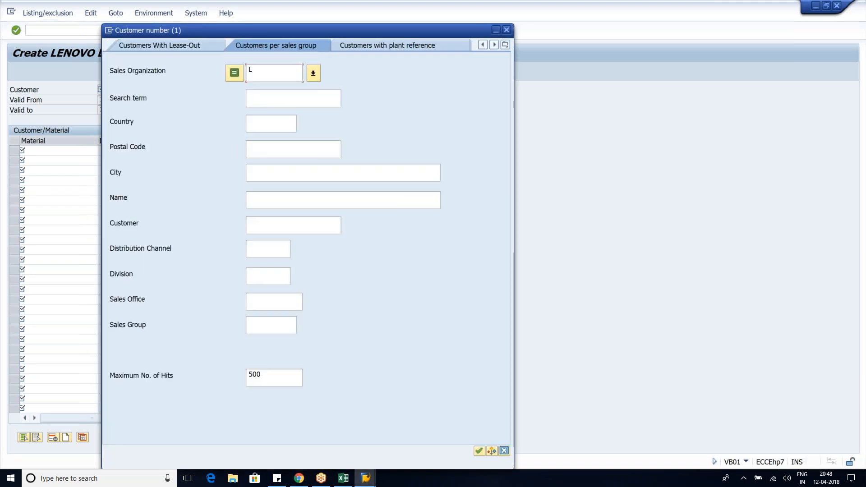
key(Return)
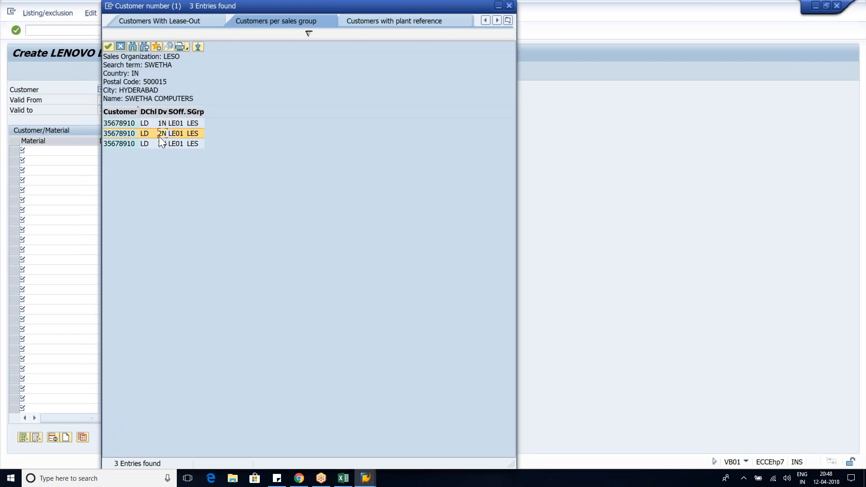
double_click(159, 136)
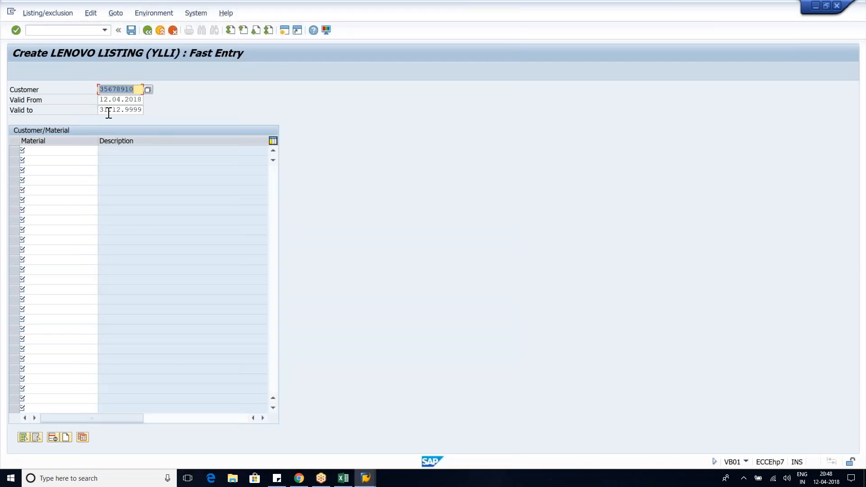
click(125, 110)
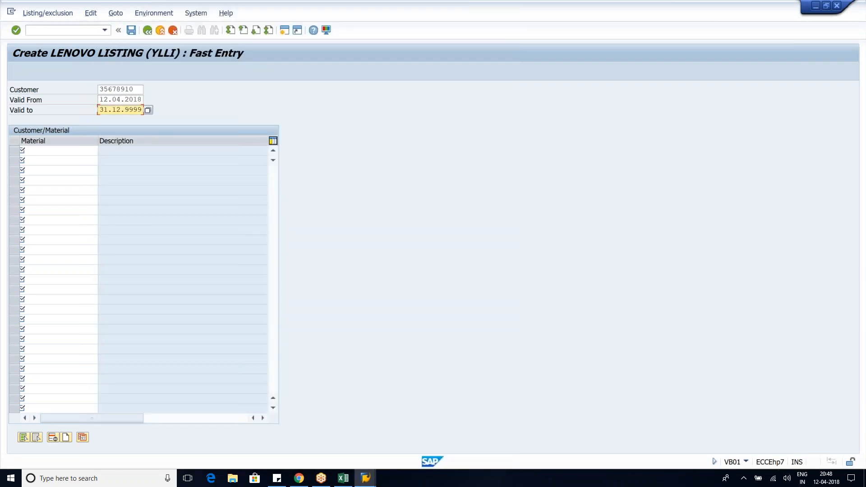
Set the listing's Valid to date to 31.12.2018
key(Delete)
key(Delete)
key(Delete)
text(2018)
key(Return)
Search for sales materials in sales organization LESO and enter LEGYION Y720 as the first listed material
click(38, 151)
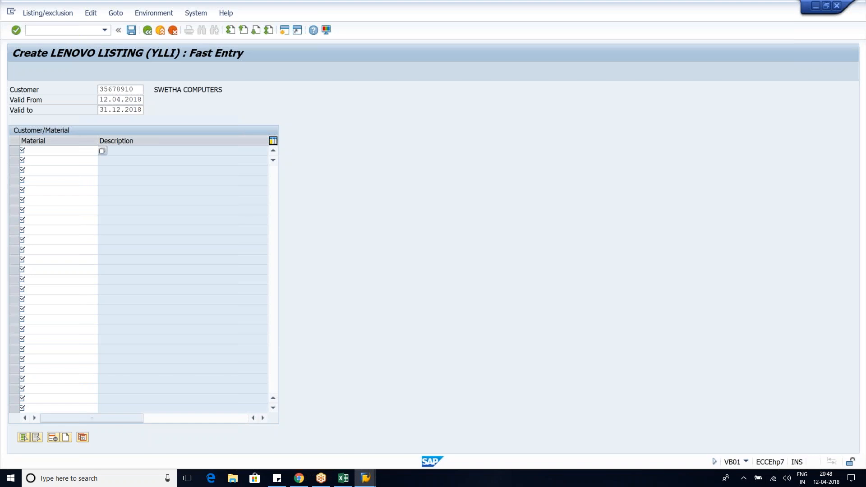
click(102, 151)
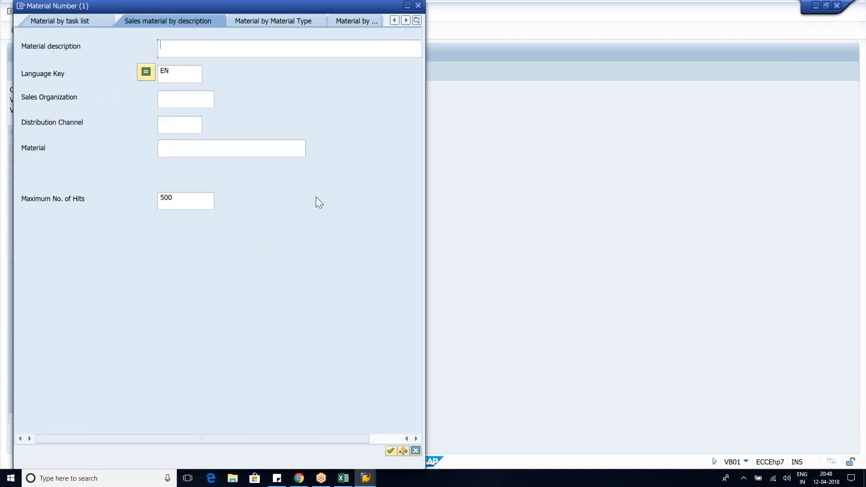
click(201, 98)
text(LESO)
key(Return)
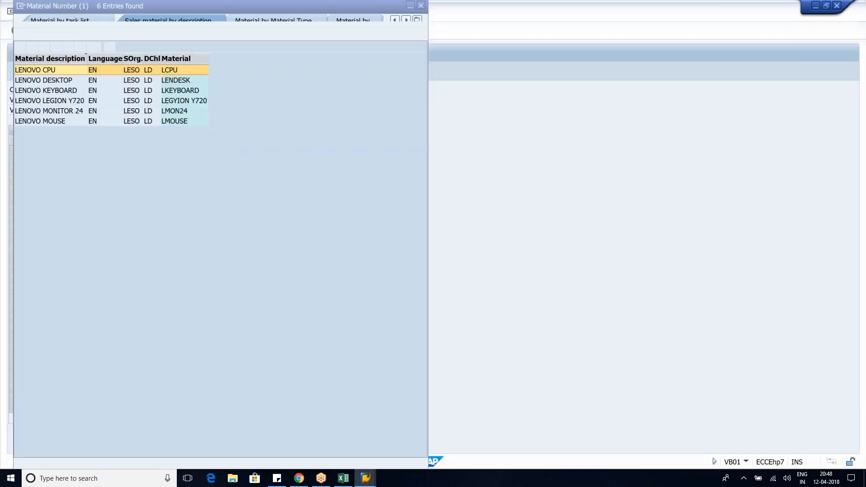
drag(182, 5, 481, 52)
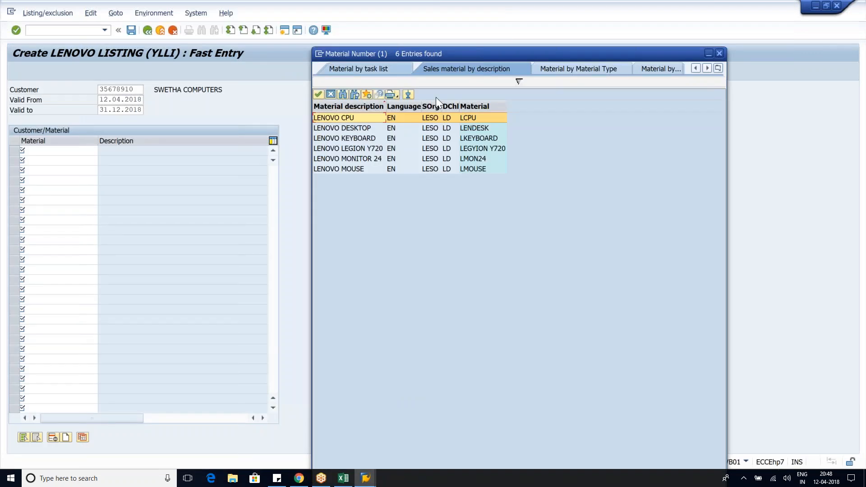
click(481, 149)
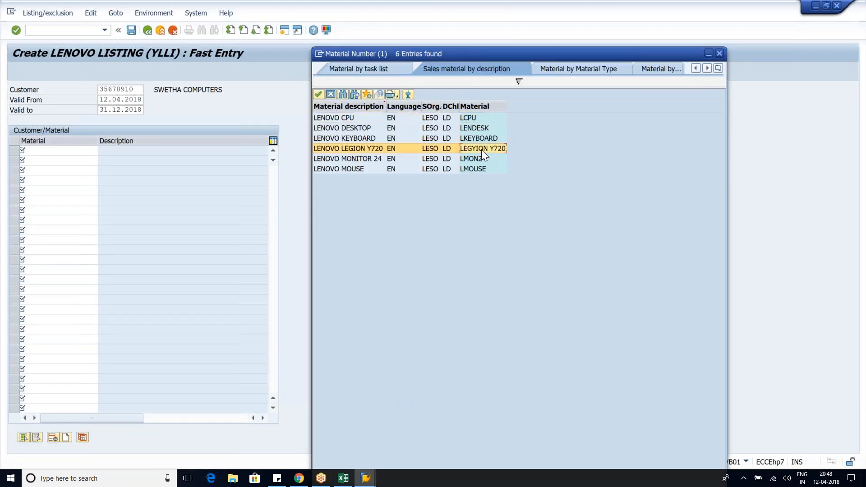
double_click(481, 150)
key(Return)
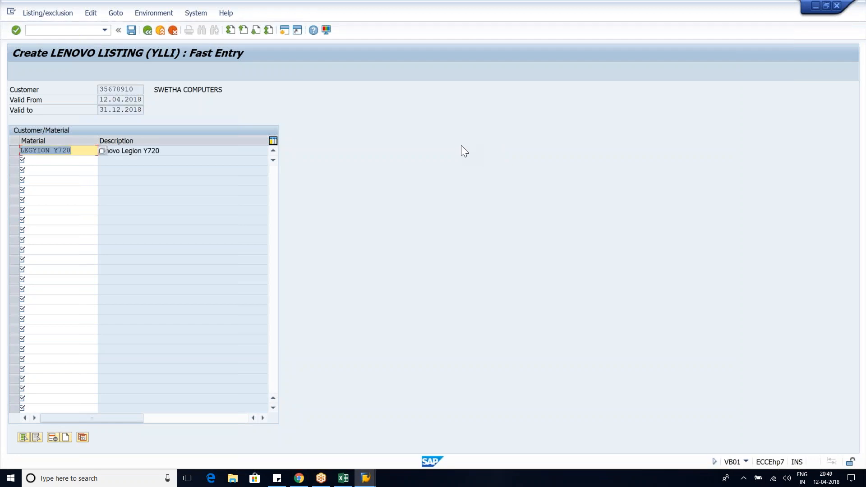
Add material LCPU to the customer's listing and save the condition records
key(Tab)
text(LCPU)
key(Return)
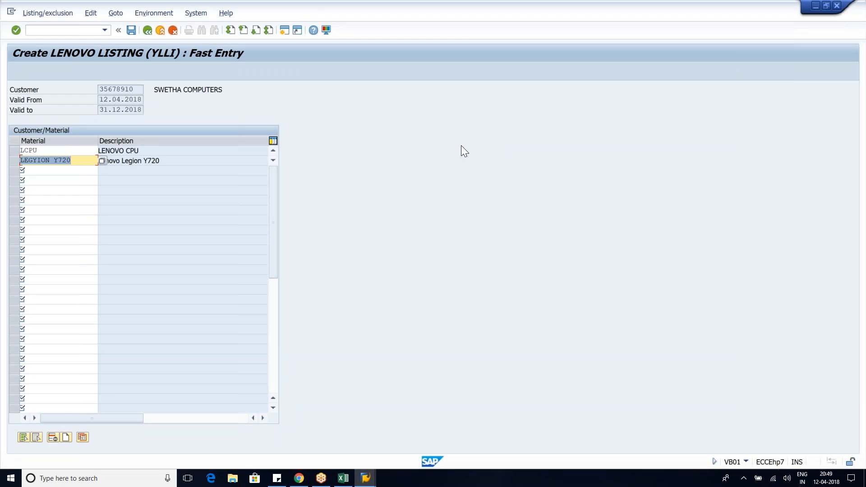
click(241, 87)
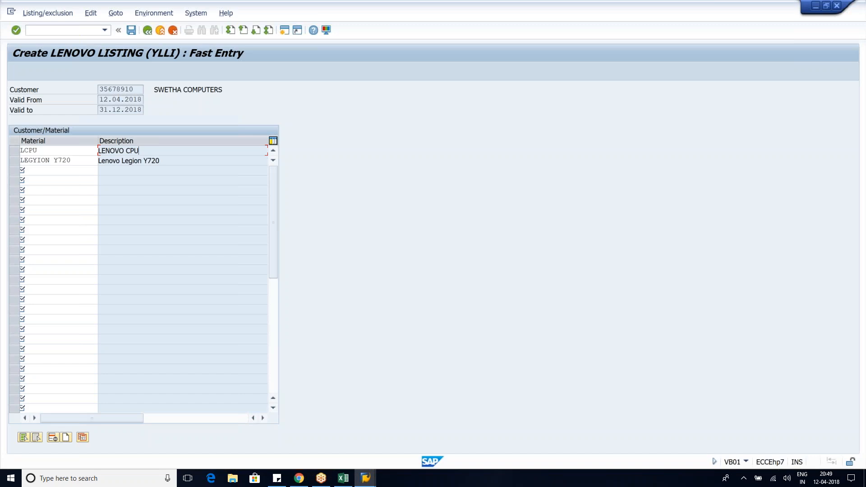
click(196, 161)
drag(136, 89, 91, 87)
click(91, 87)
click(130, 35)
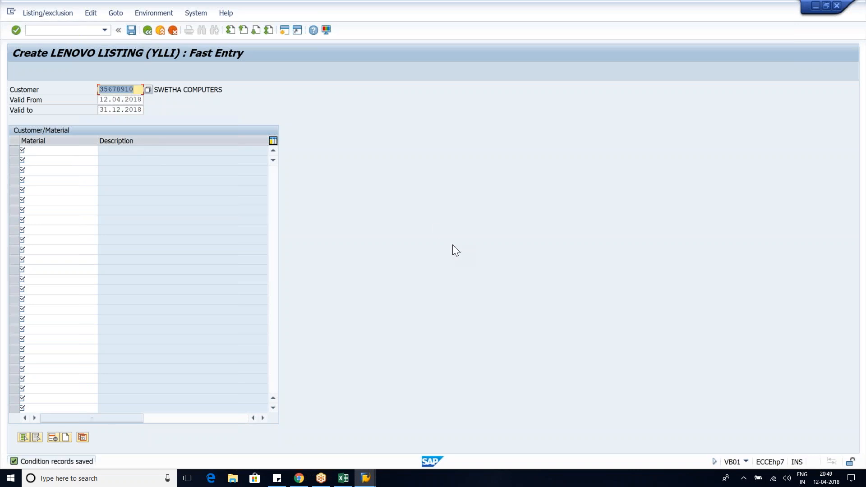
Switch to the Excel worksheet and add the bold heading PERFORM TEST IN SALES ORDER in cell E62
click(343, 478)
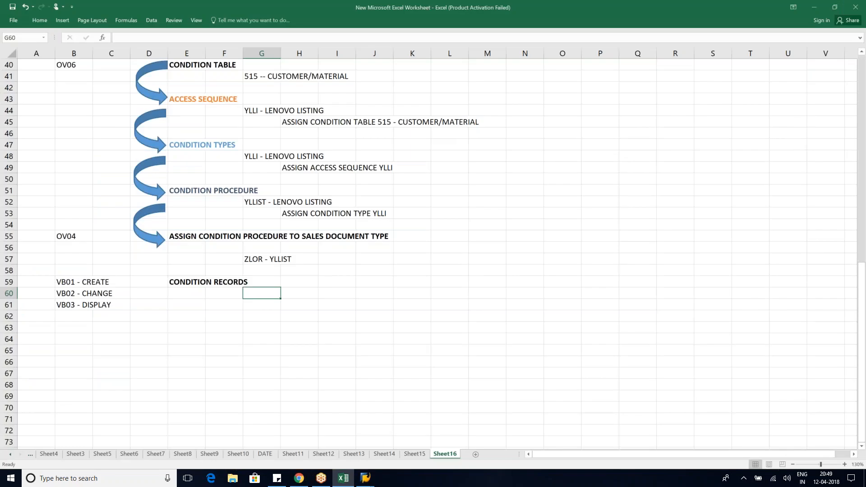
click(185, 319)
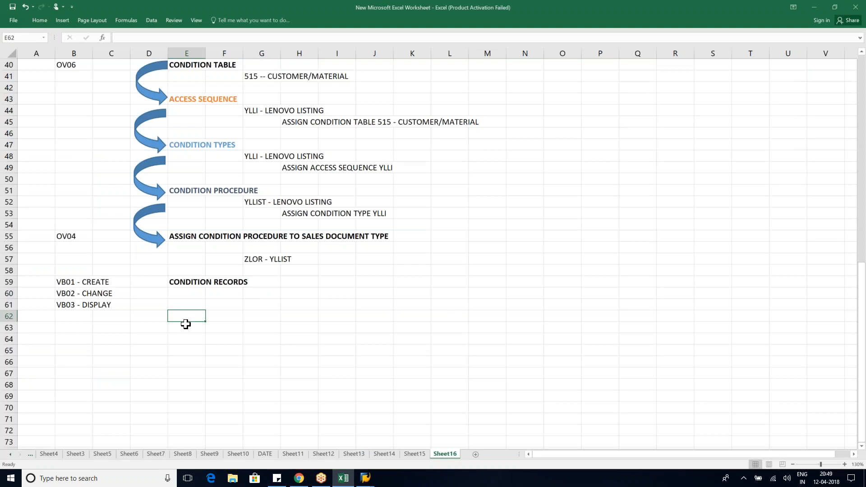
text(PER)
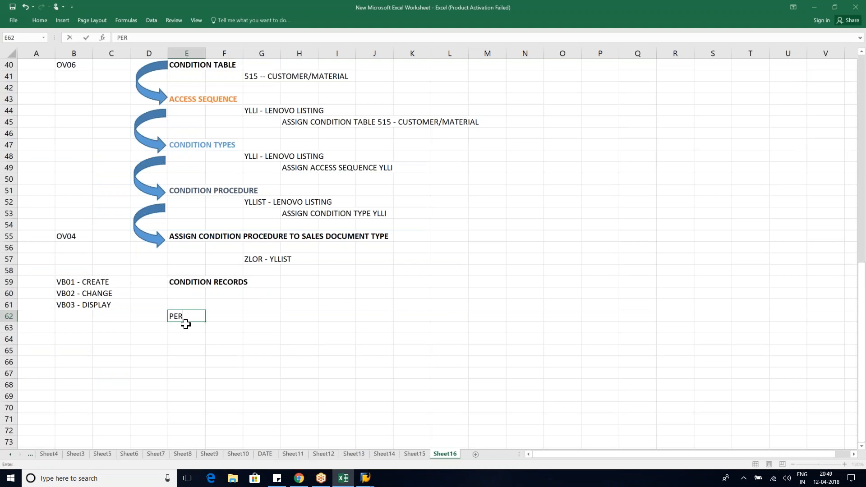
text(FORM TEST IN )
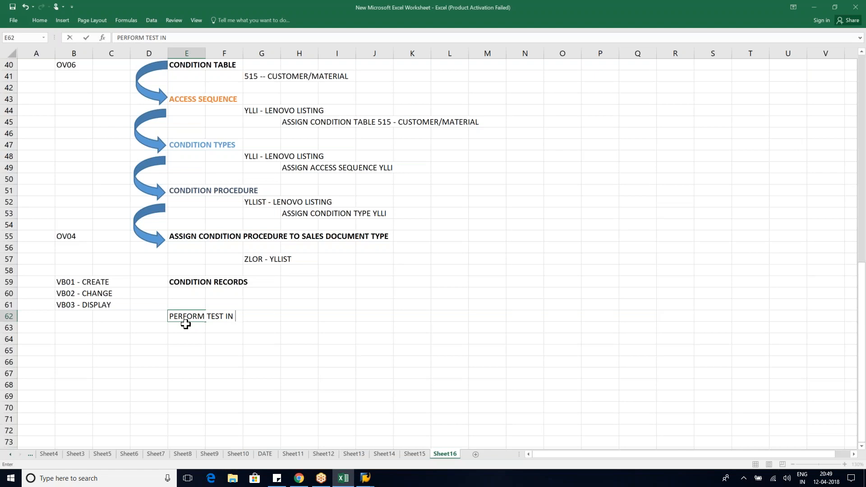
text(SALES ORDER)
key(Return)
click(184, 312)
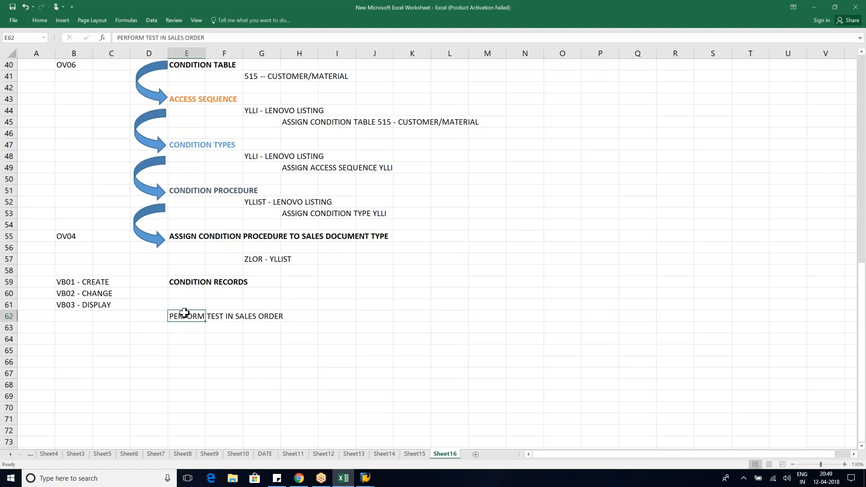
key(ctrl+b)
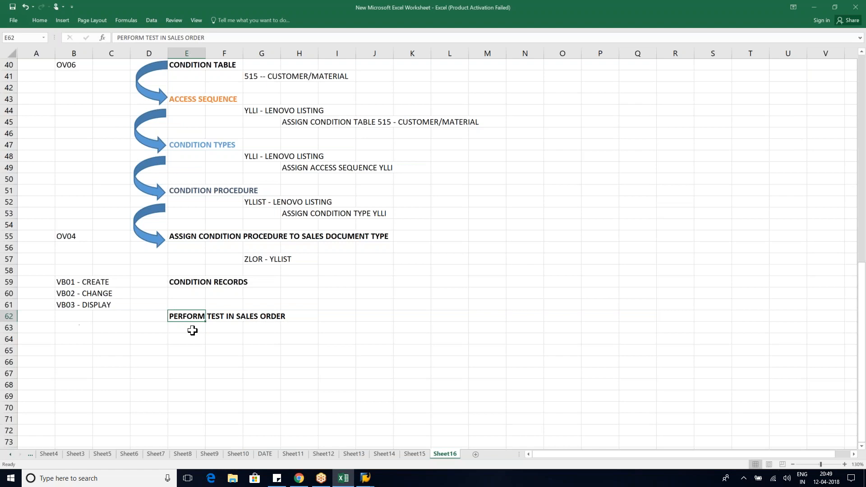
Move the sales order test heading to cell E63 and enter the transaction code VA01 in B63
key(ctrl+c)
click(191, 329)
key(ctrl+s)
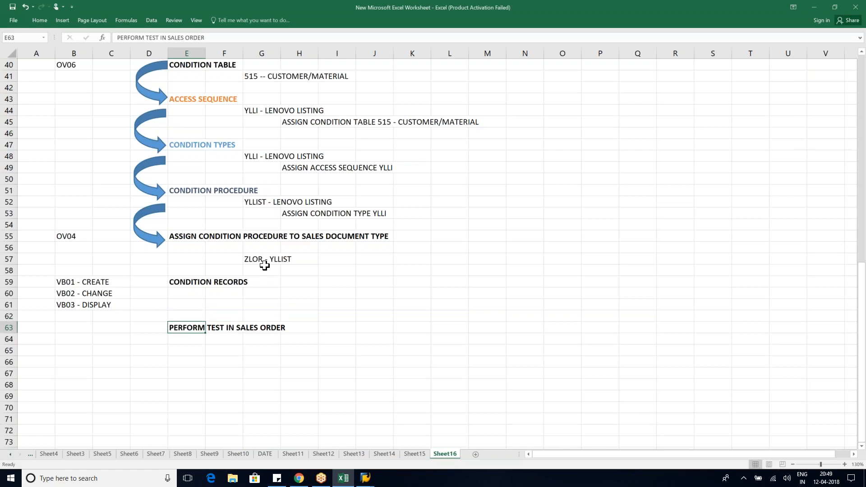
click(82, 329)
text(VA01)
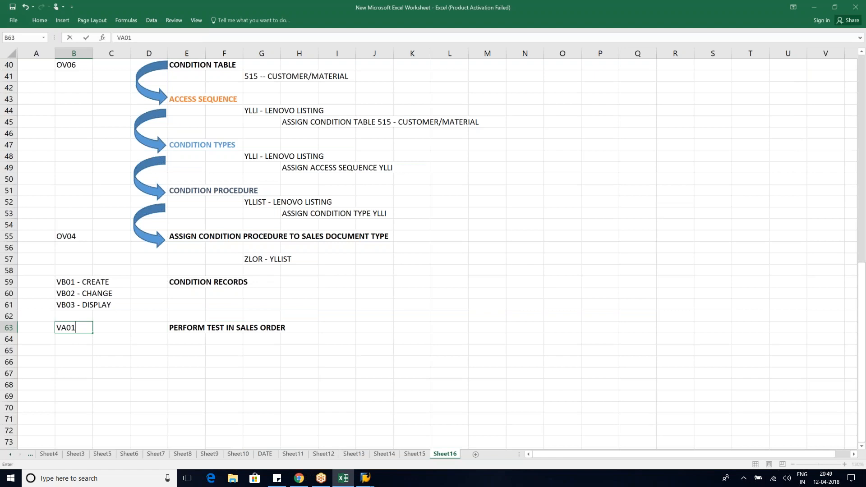
key(Return)
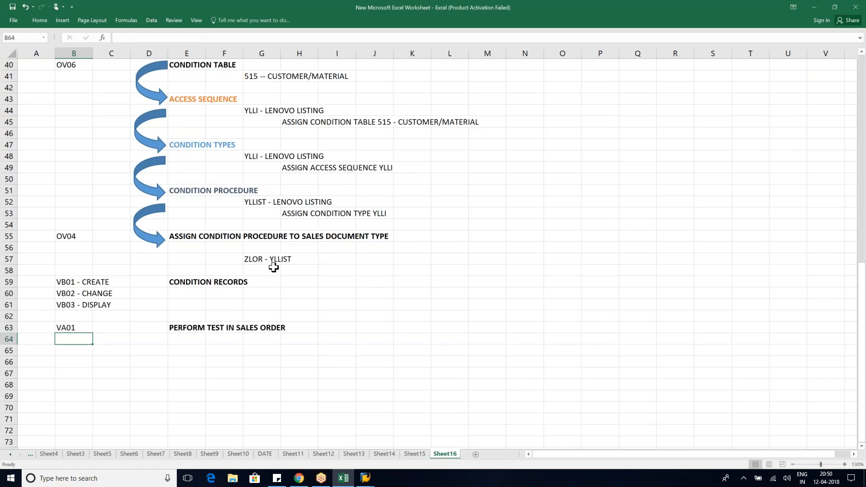
Switch back to SAP, start transaction VA01 and enter order type ZLOR
key(alt+Tab)
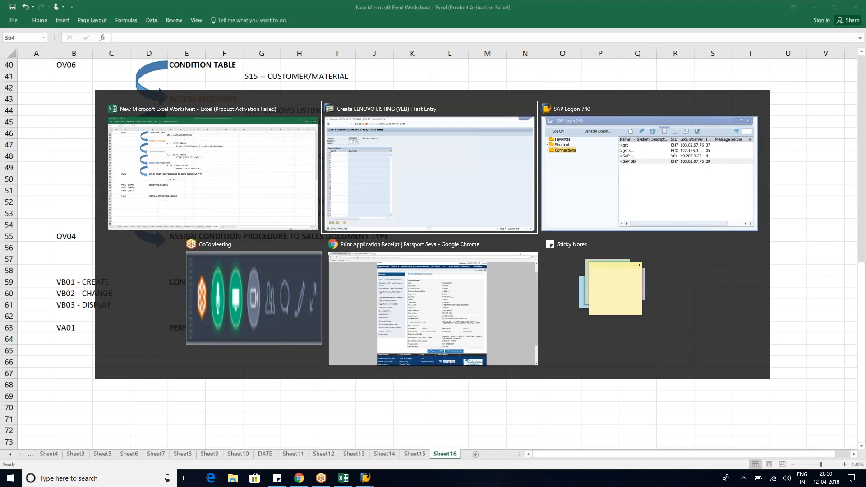
text(/nva01)
key(Return)
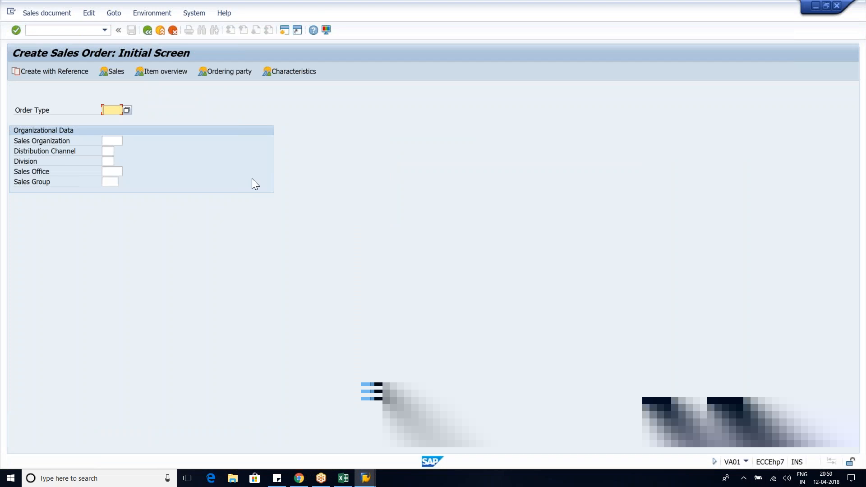
text(Z)
key(Down)
key(Return)
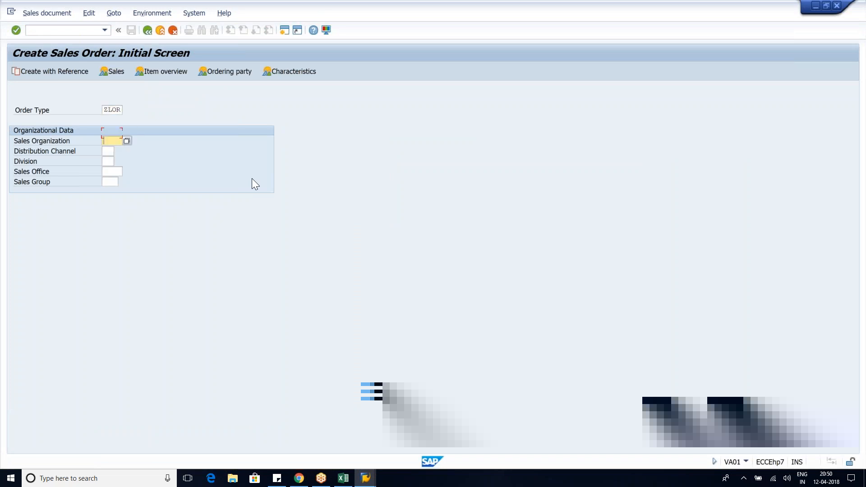
Enter sales organization LESO, distribution channel LD and division 2N, and open the order overview
key(Tab)
key(Down)
key(Return)
key(Tab)
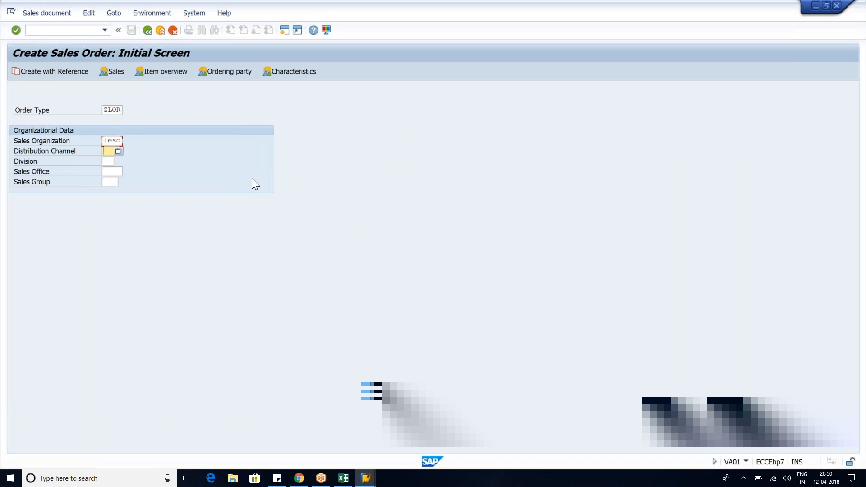
key(Down)
key(Return)
key(Tab)
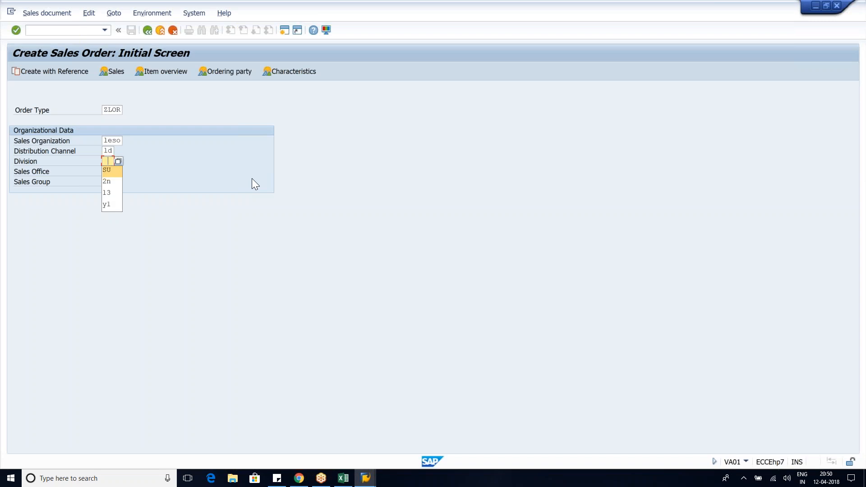
key(Down)
key(Return)
key(Return)
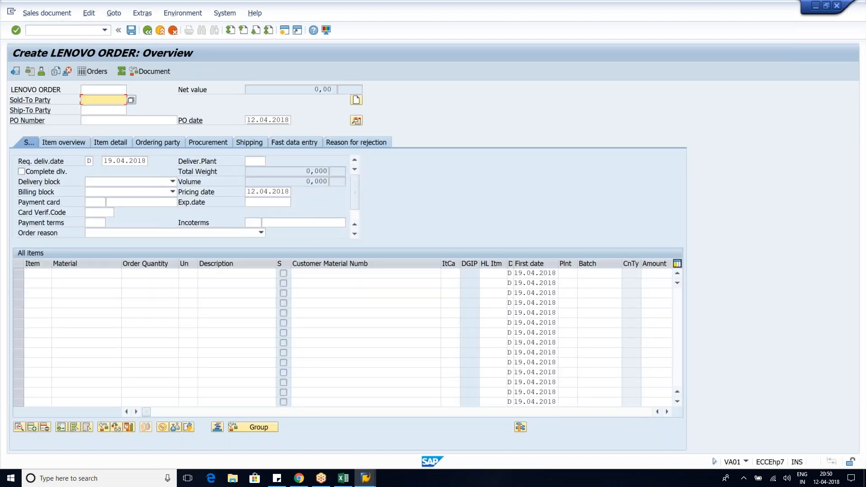
Enter the customer from the listing as both the sold-to party and the ship-to party
key(Down)
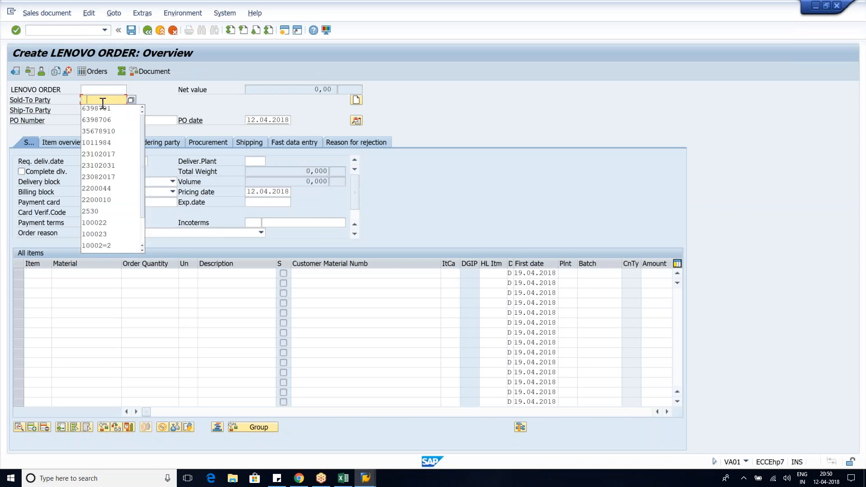
click(100, 128)
click(100, 109)
key(Down)
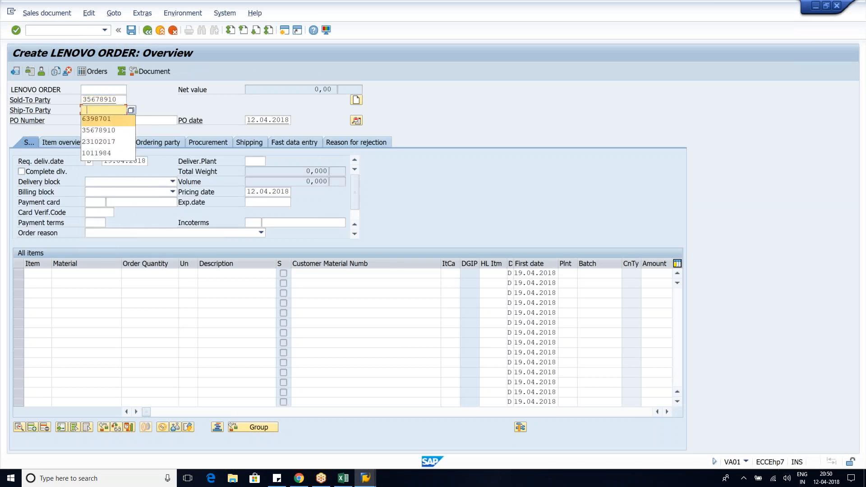
click(96, 128)
key(Return)
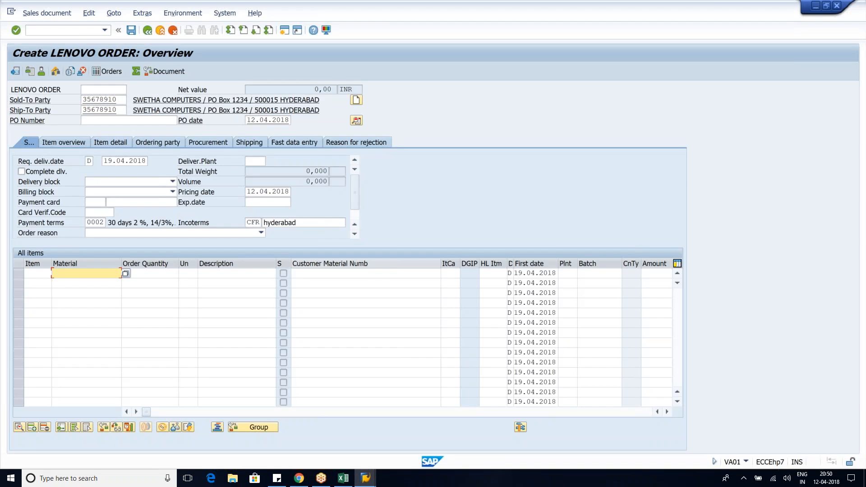
Add material LEGYION Y720 with order quantity 10 as the first item, continuing despite its open quotations
text(L)
key(Down)
key(Down)
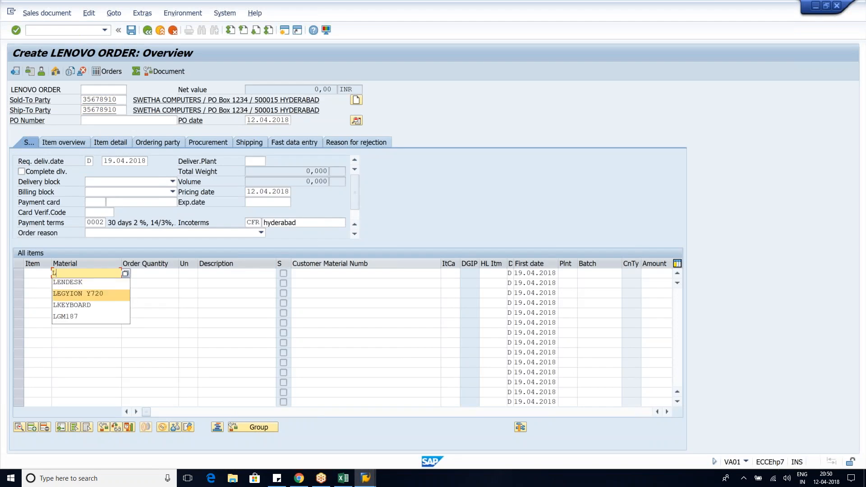
key(Return)
key(Tab)
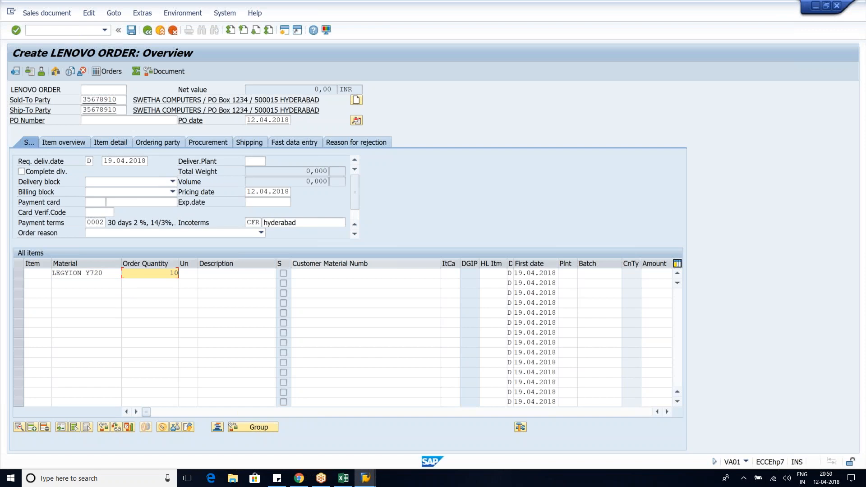
key(Return)
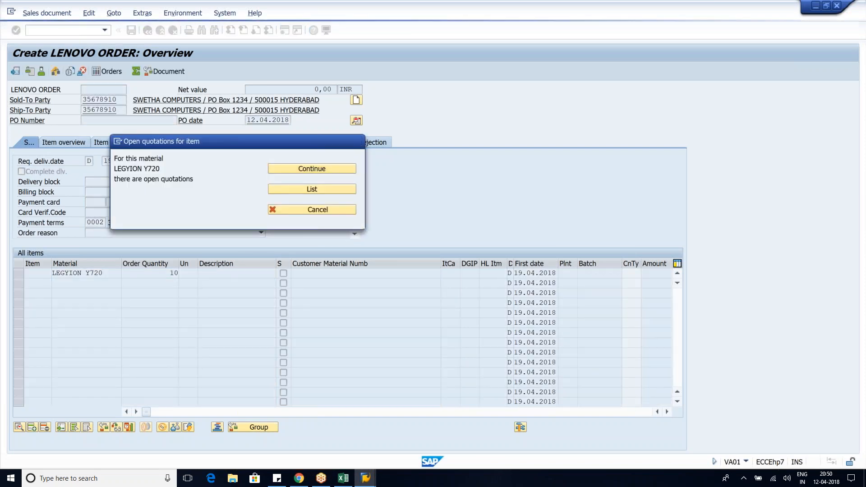
key(Return)
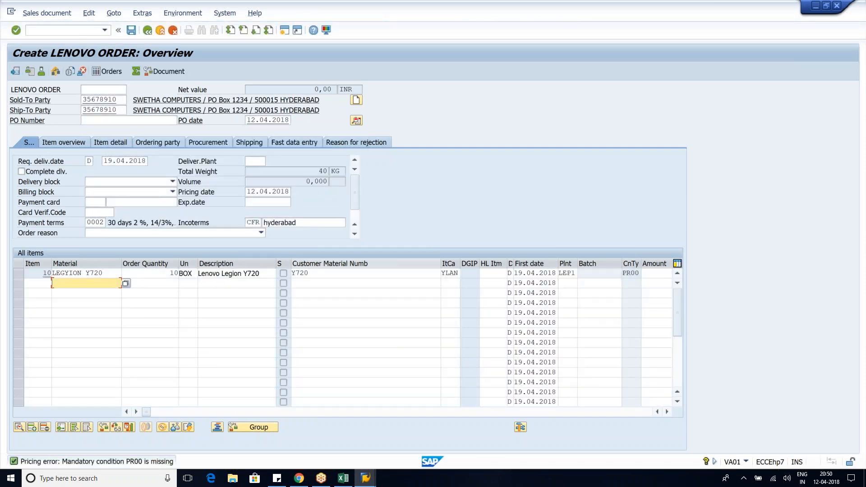
Try to add the unlisted material LKEYBOARD with order quantity 5 as the second item
text(L)
key(Down)
key(Down)
key(Down)
key(Tab)
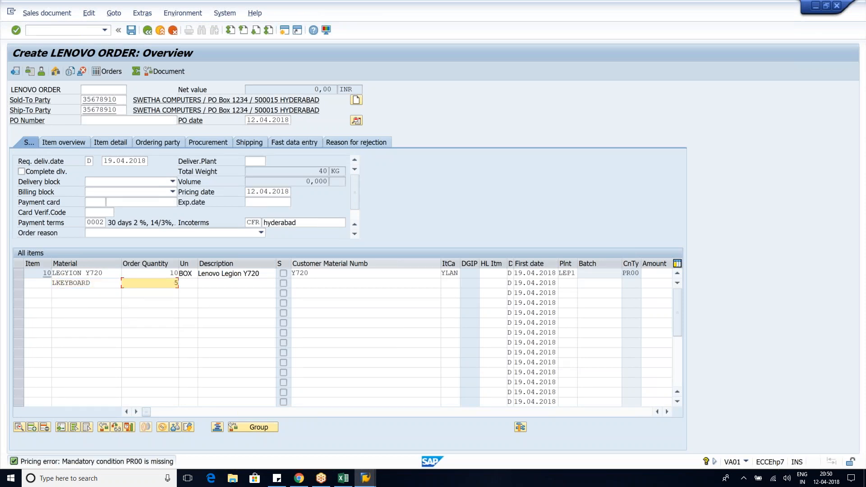
key(Return)
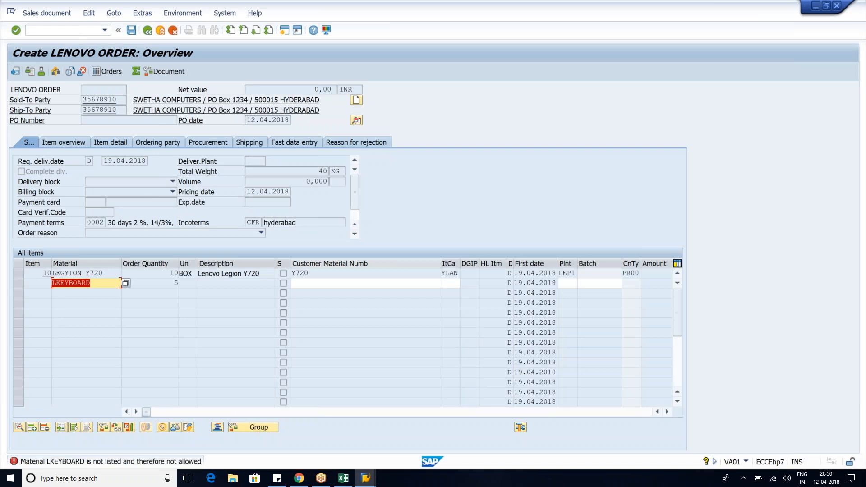
Replace the second item's material with LCPU, and try to add LMOUSE with order quantity 12 as the third item
text(LCPU)
key(Return)
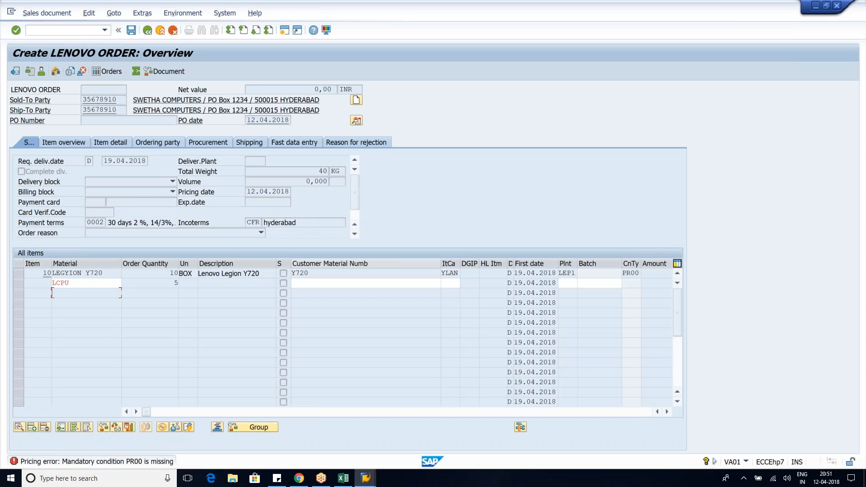
text(LMOUSE)
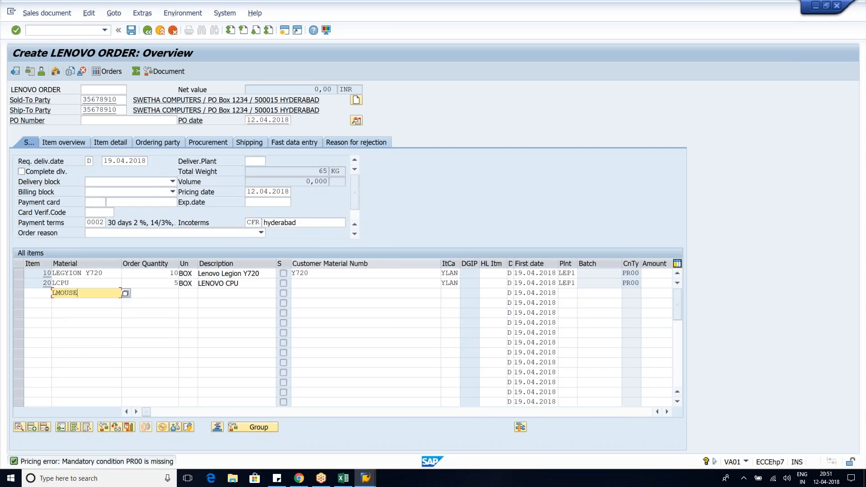
key(Tab)
text(1)
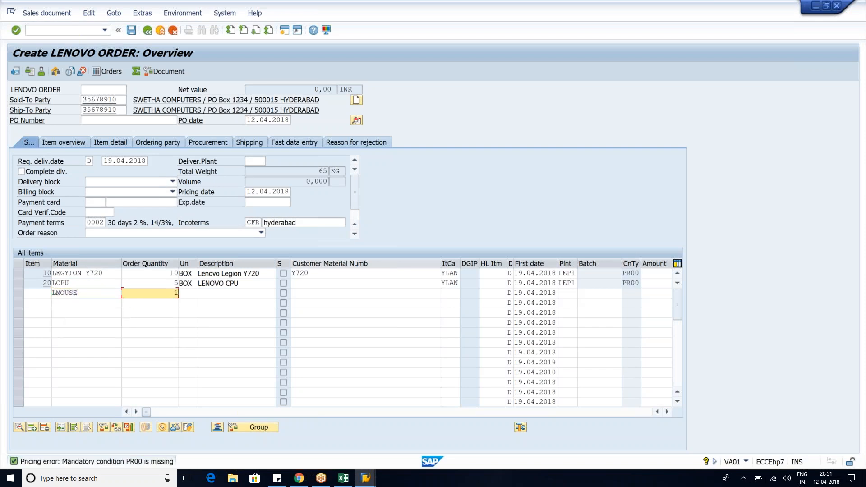
text(2)
key(Return)
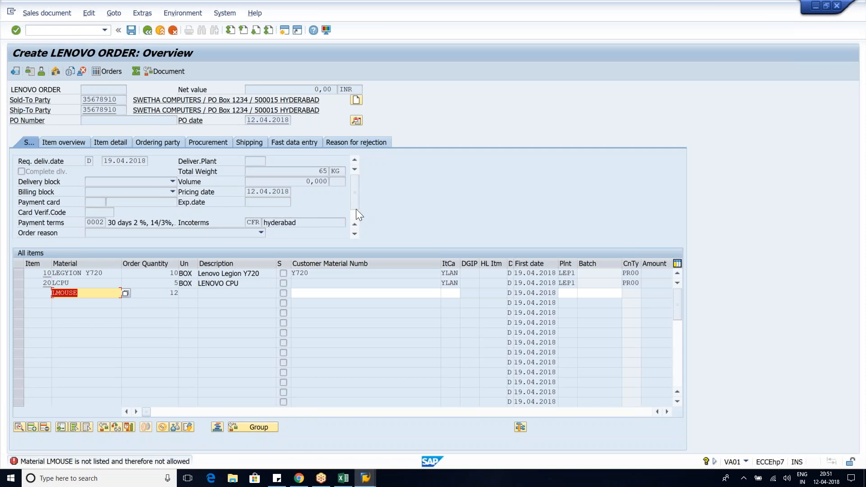
Abandon the order and open transaction VB02 to change YLLI listing records with the Customer/Material key combination
click(89, 30)
text(/N)
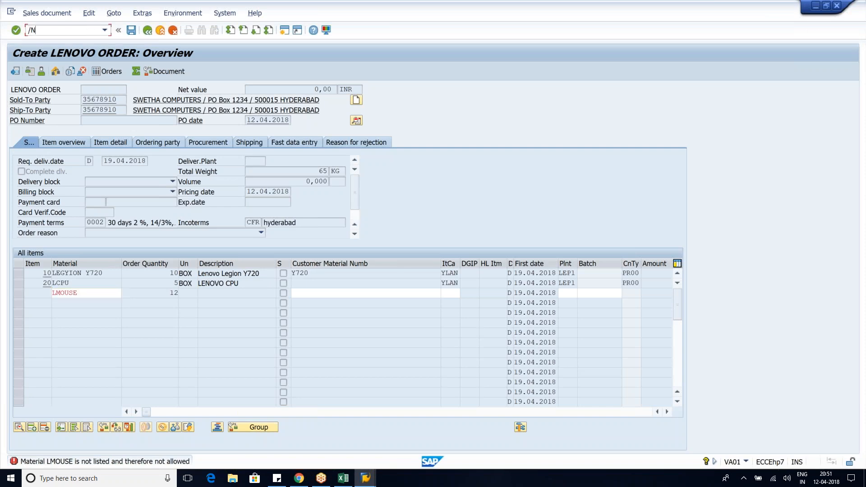
text(VB02)
key(Return)
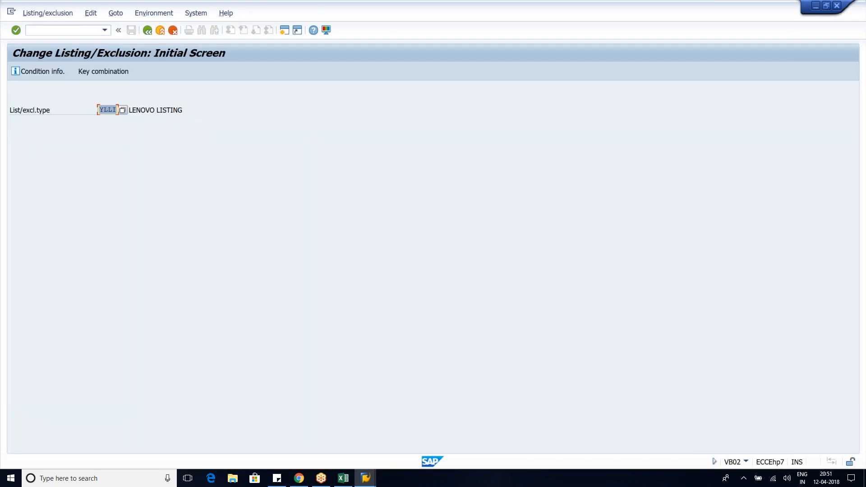
click(158, 110)
click(102, 74)
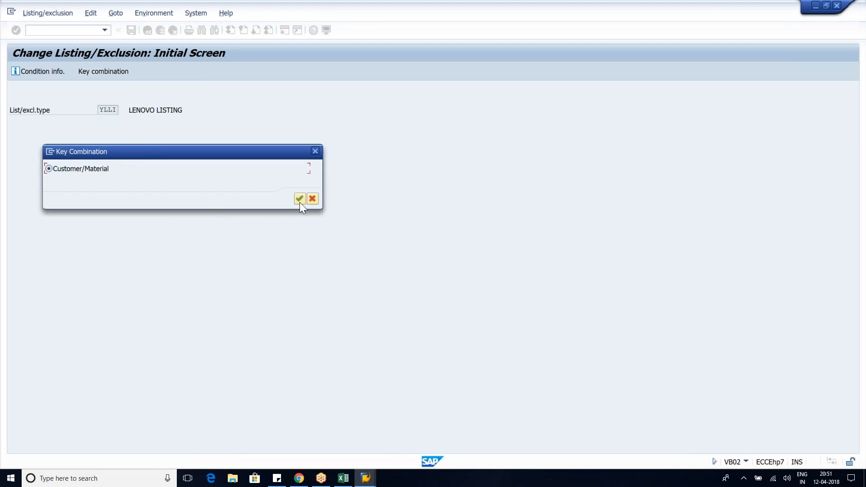
click(300, 201)
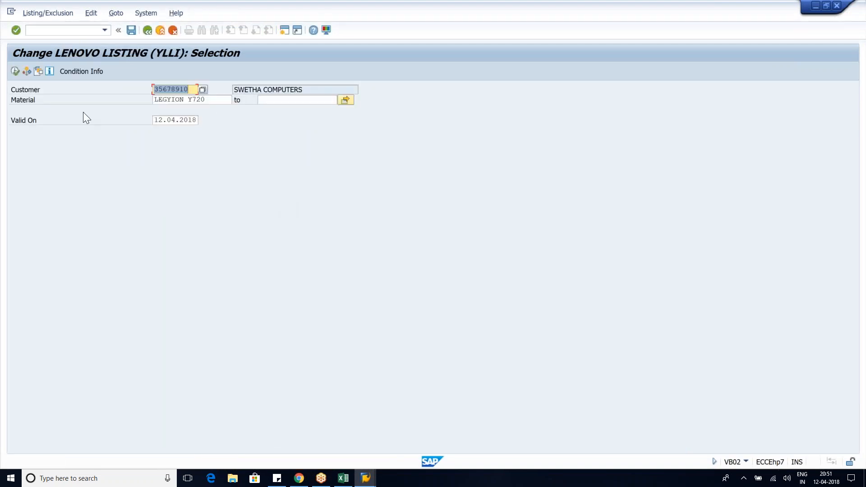
Clear the material from the selection and retrieve all of the customer's listing records
click(211, 103)
key(BackSpace)
key(BackSpace)
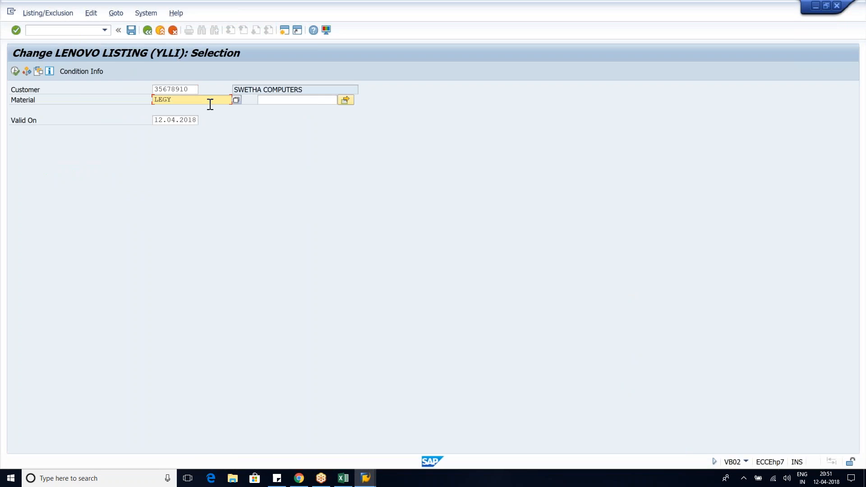
key(BackSpace)
key(BackSpace)
key(BackSpace)
key(BackSpace)
key(BackSpace)
key(BackSpace)
key(BackSpace)
key(BackSpace)
key(BackSpace)
key(BackSpace)
click(117, 155)
click(14, 72)
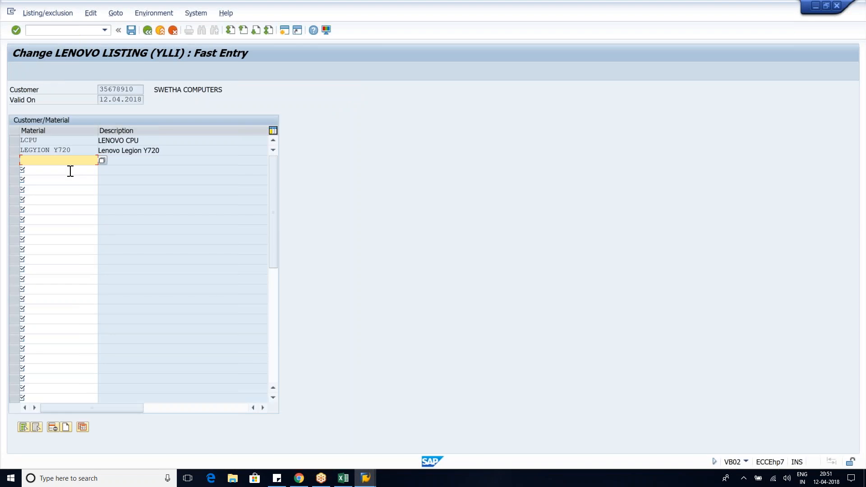
Add material LMOUSE to the customer's listing and save the condition records
text(LMOUSE)
key(Return)
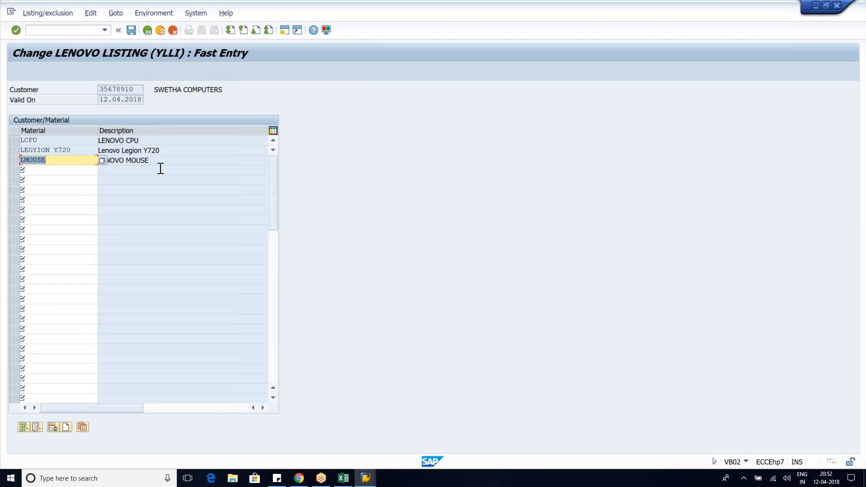
click(167, 161)
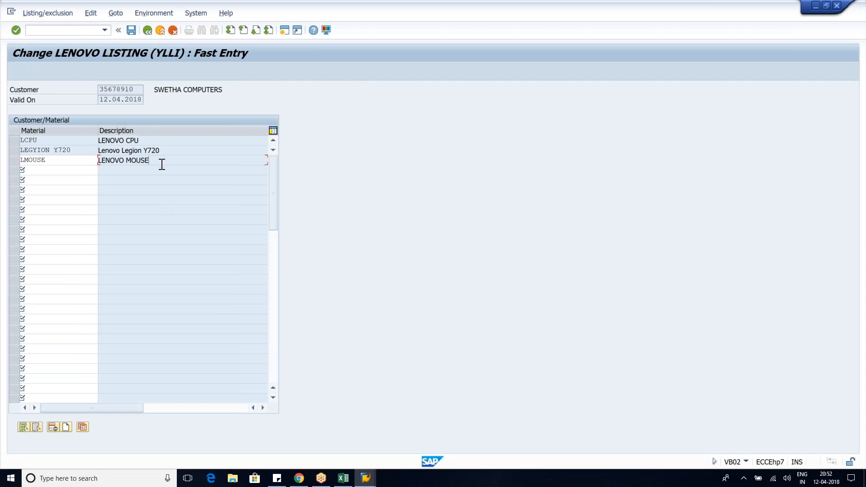
click(132, 31)
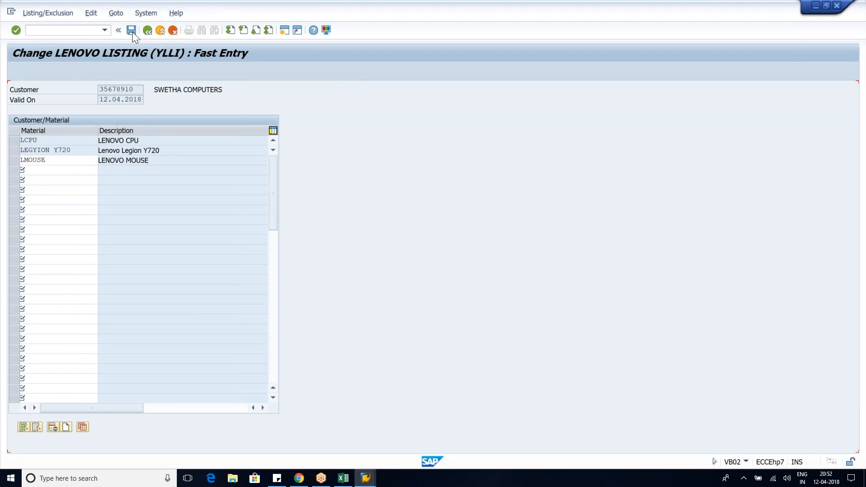
Start a new ZLOR sales order in transaction VA01 with the listed customer as sold-to and ship-to party
click(87, 34)
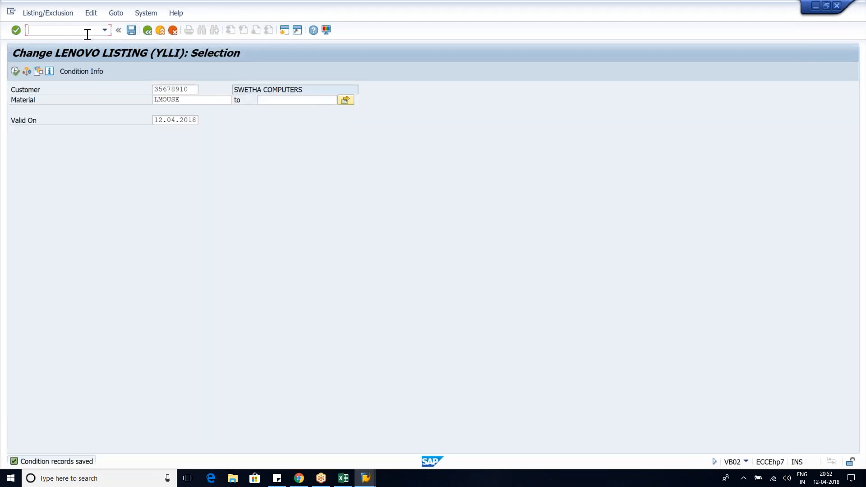
text(/nva01)
key(Return)
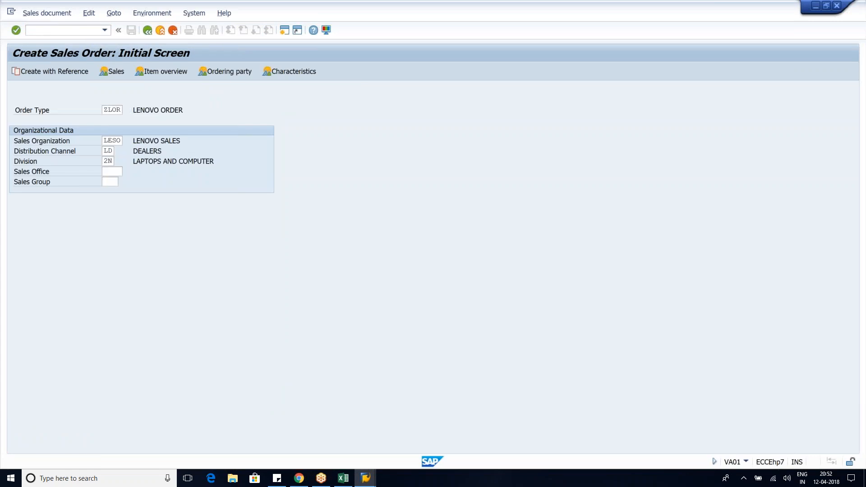
key(Return)
key(Down)
key(Return)
key(Tab)
key(Down)
key(Return)
key(Return)
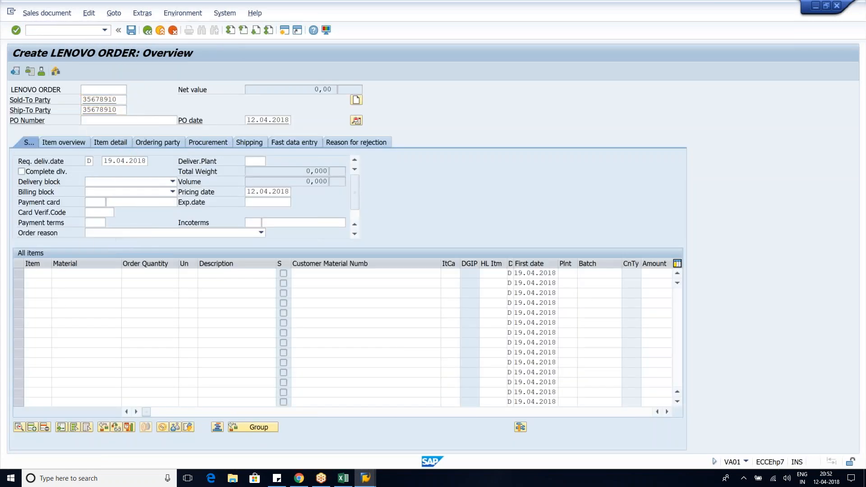
Add material LMOUSE with order quantity 10 as the first item
click(75, 273)
key(Down)
key(Return)
key(Tab)
text(10)
key(Return)
Add material LCPU with order quantity 10 as the second item
click(73, 283)
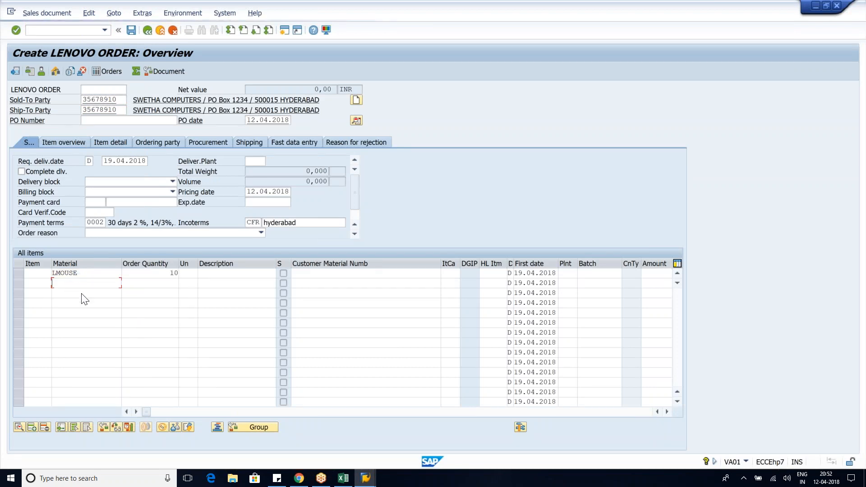
key(Down)
key(Down)
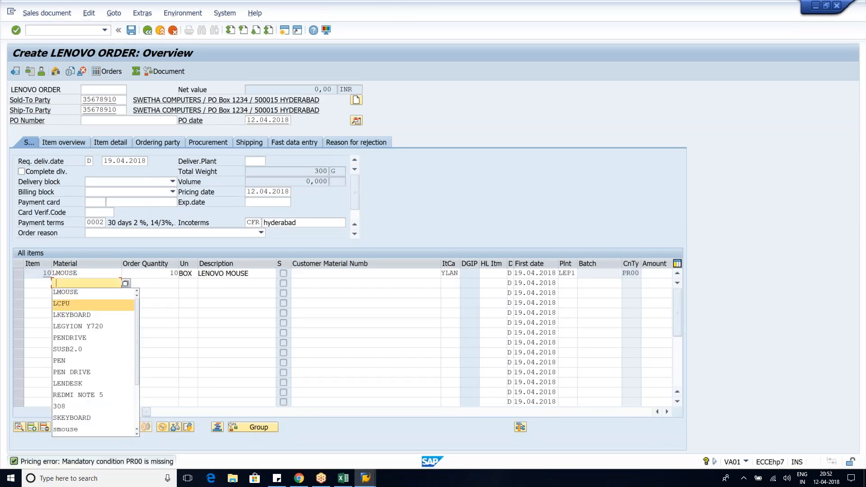
key(Return)
key(Tab)
text(10)
key(Return)
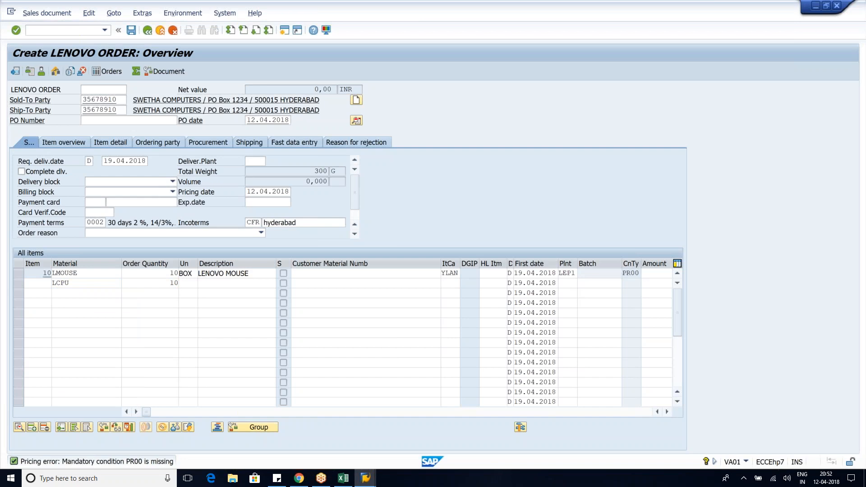
Try to add the unlisted material LKEYBOARD with order quantity 25 as the third item
click(84, 293)
key(Down)
key(Down)
key(Down)
key(Return)
key(Tab)
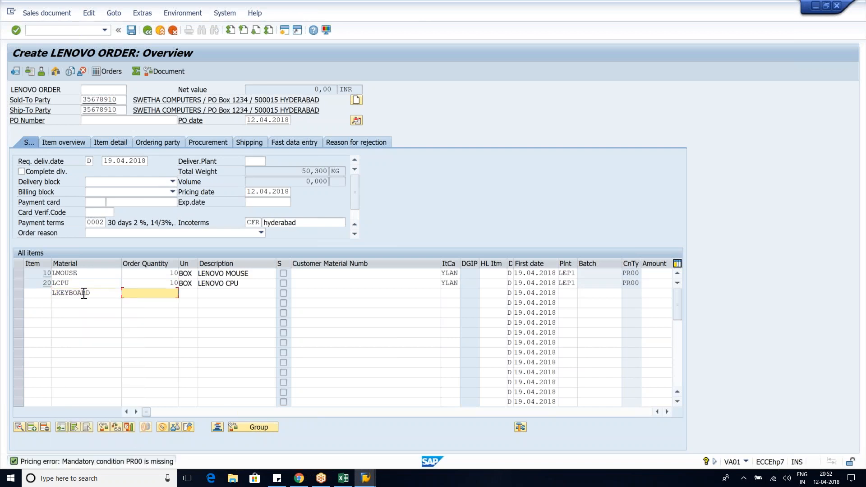
text(25)
key(Return)
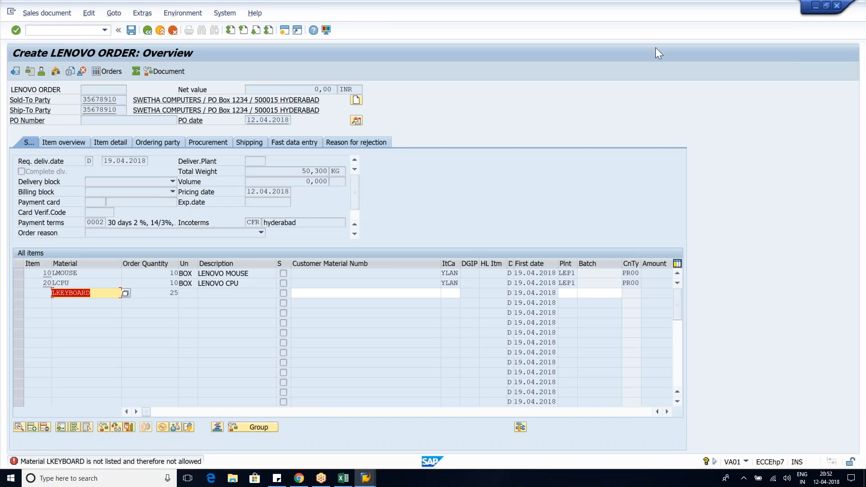
click(693, 9)
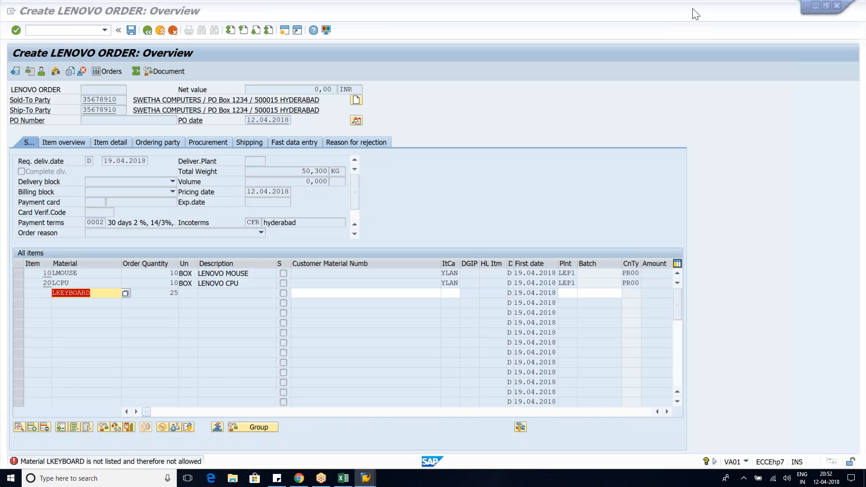
click(652, 153)
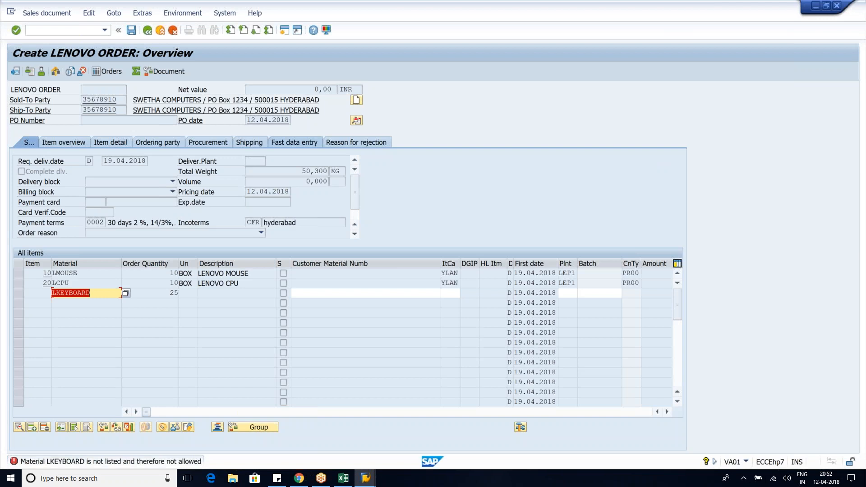
Switch to the Excel notes and review the listing process outline, the condition technique and the topic list including cross selling and pricing
click(344, 480)
click(371, 361)
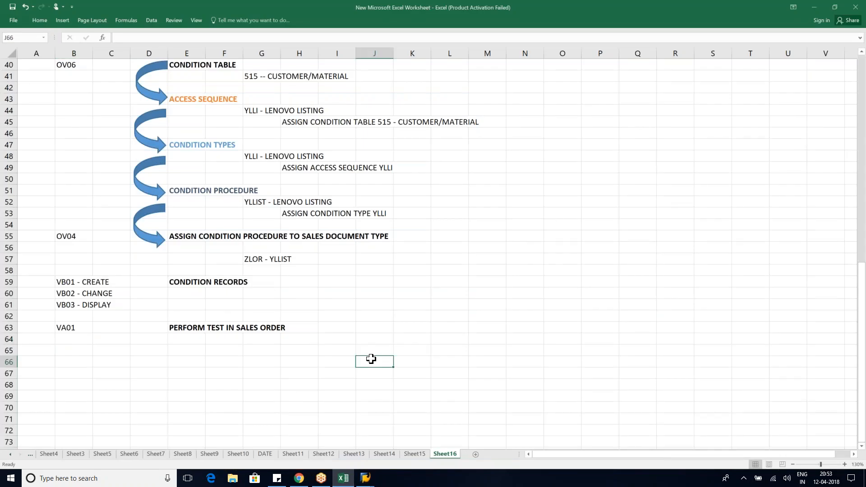
scroll(371, 359, up, 4)
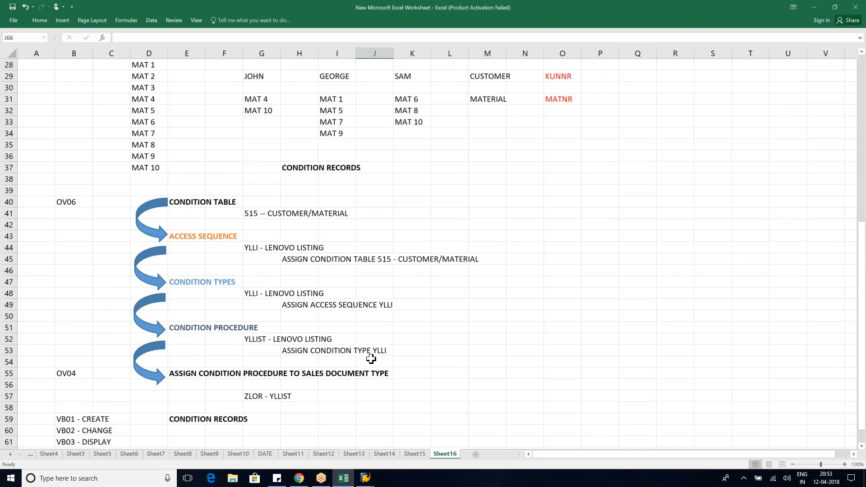
scroll(371, 359, up, 5)
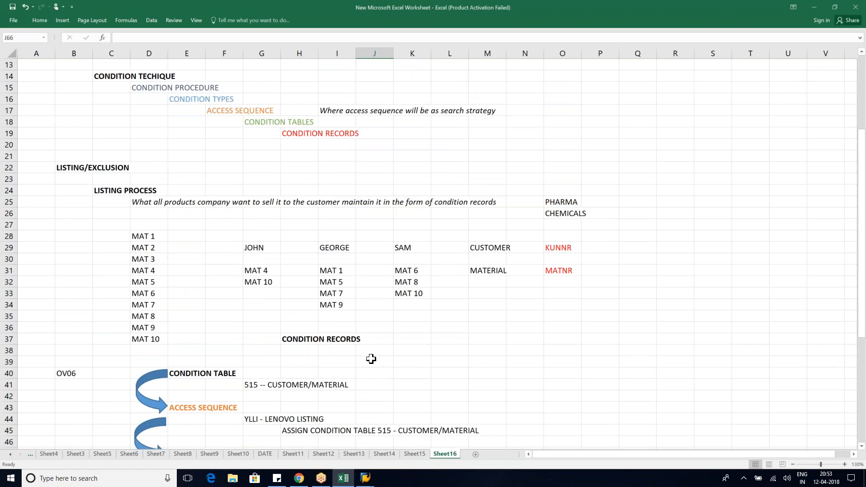
scroll(343, 354, up, 1)
click(112, 213)
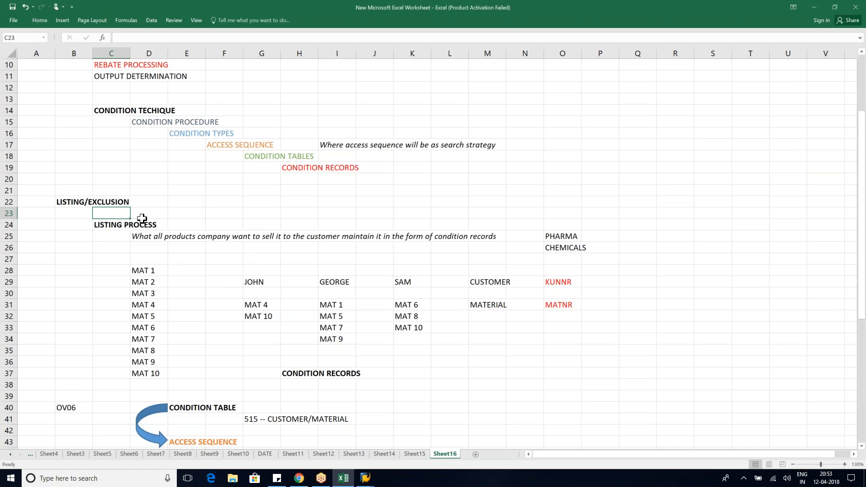
scroll(142, 218, up, 2)
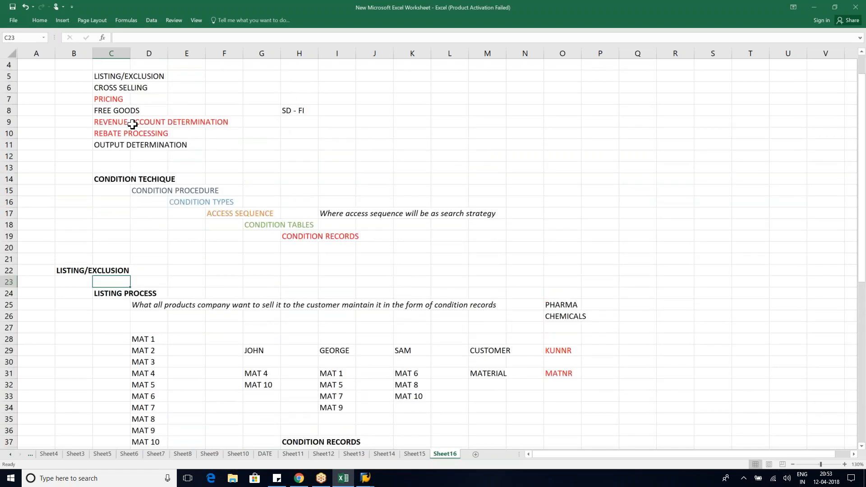
click(111, 88)
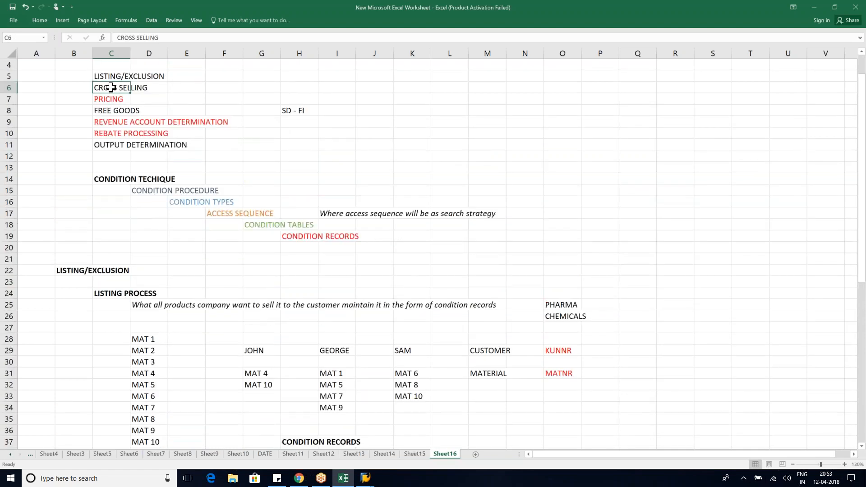
key(Down)
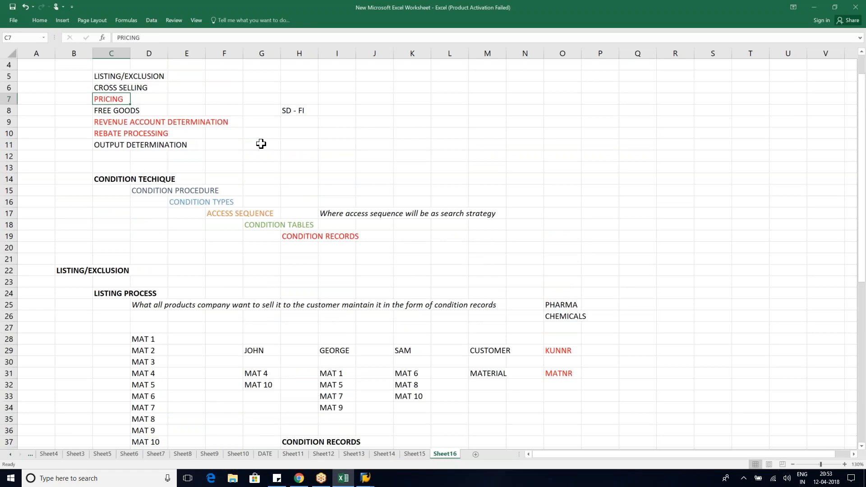
click(628, 395)
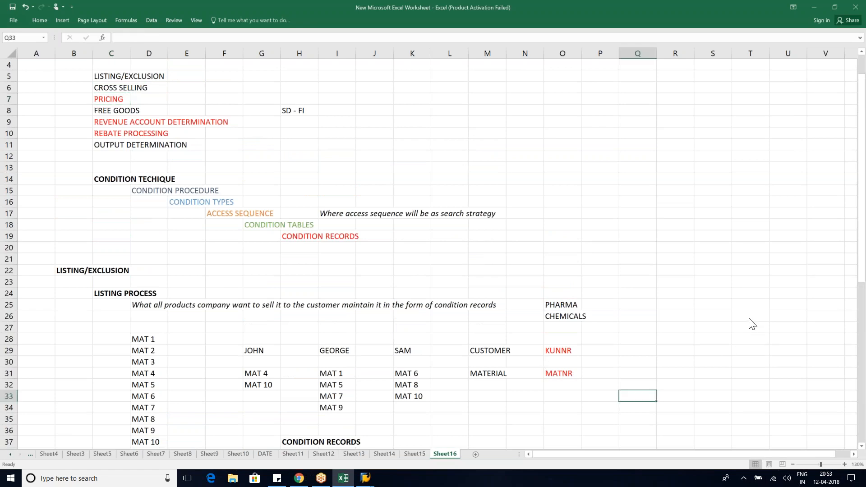